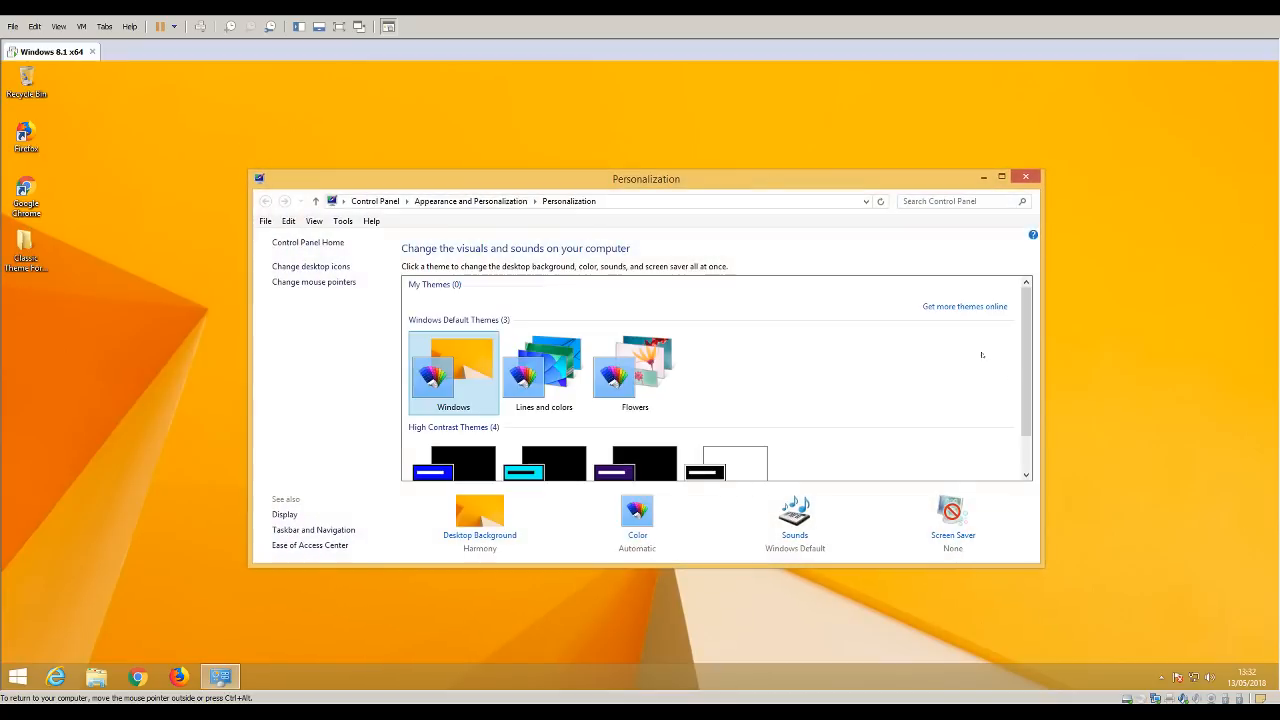
Apply the High Contrast White theme, switch back to the default Windows theme, and close the Personalization window.
drag(1025, 378, 1021, 421)
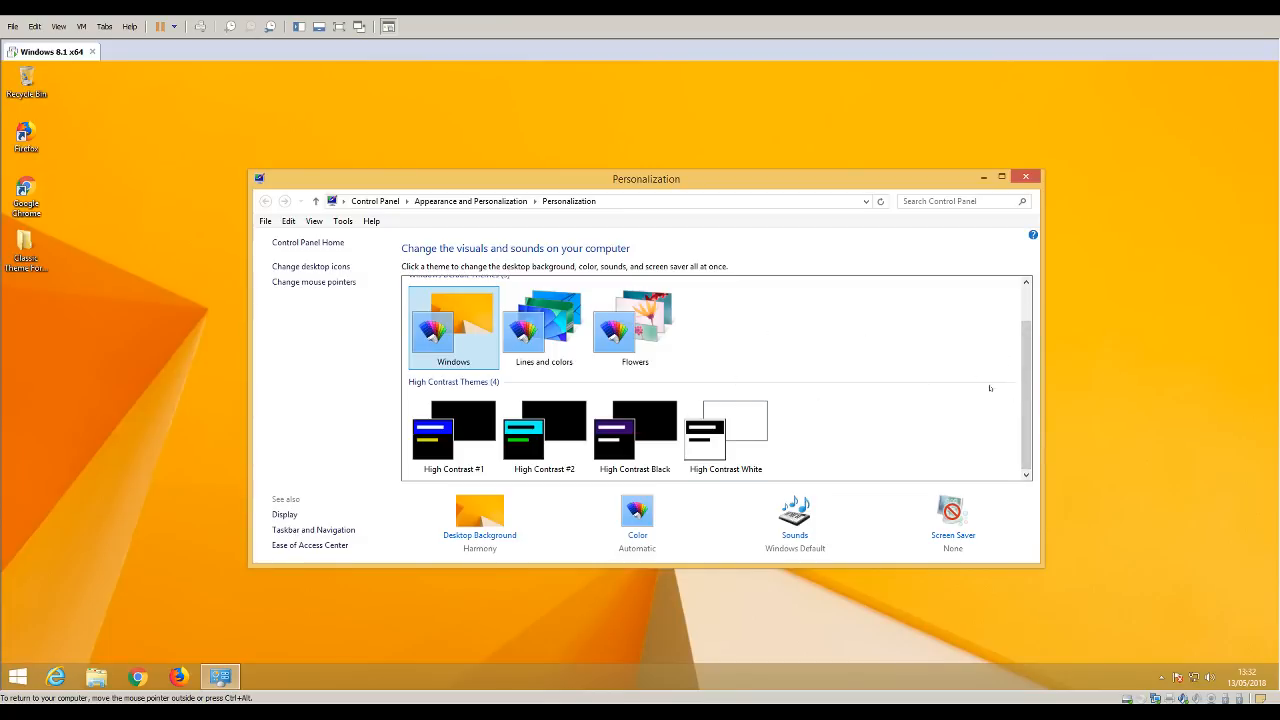
click(718, 416)
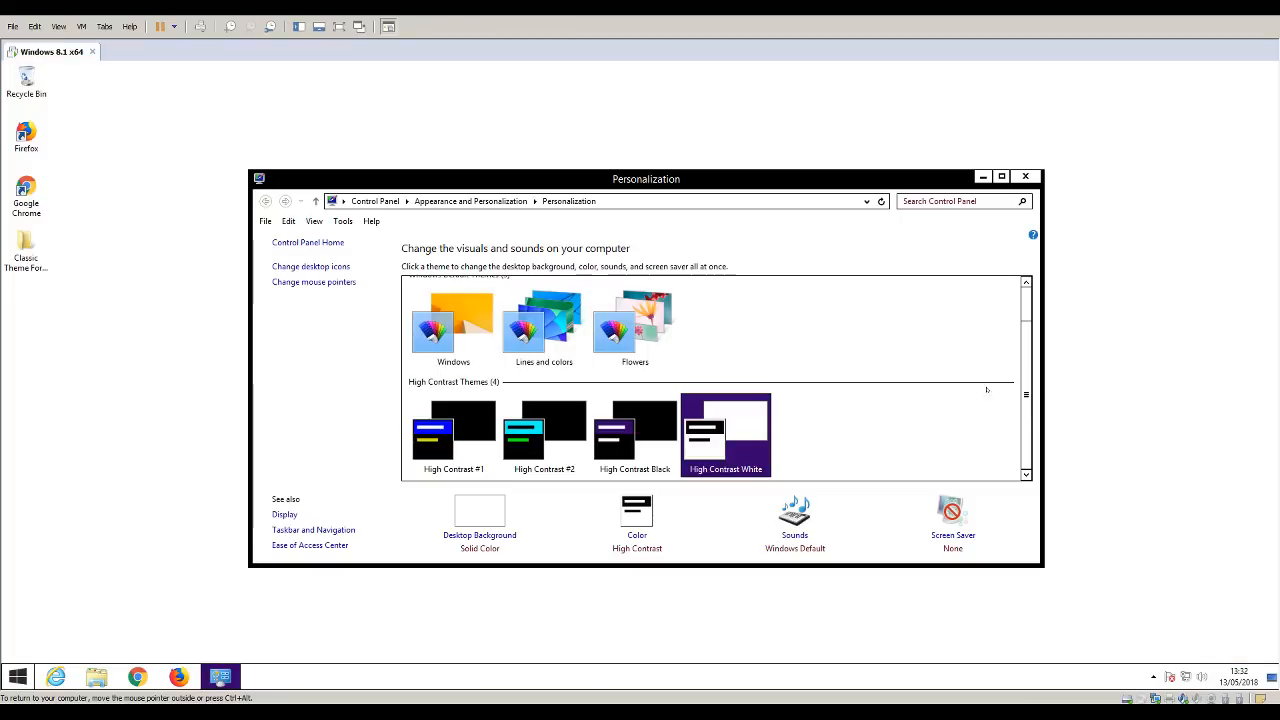
scroll(1030, 355, up, 2)
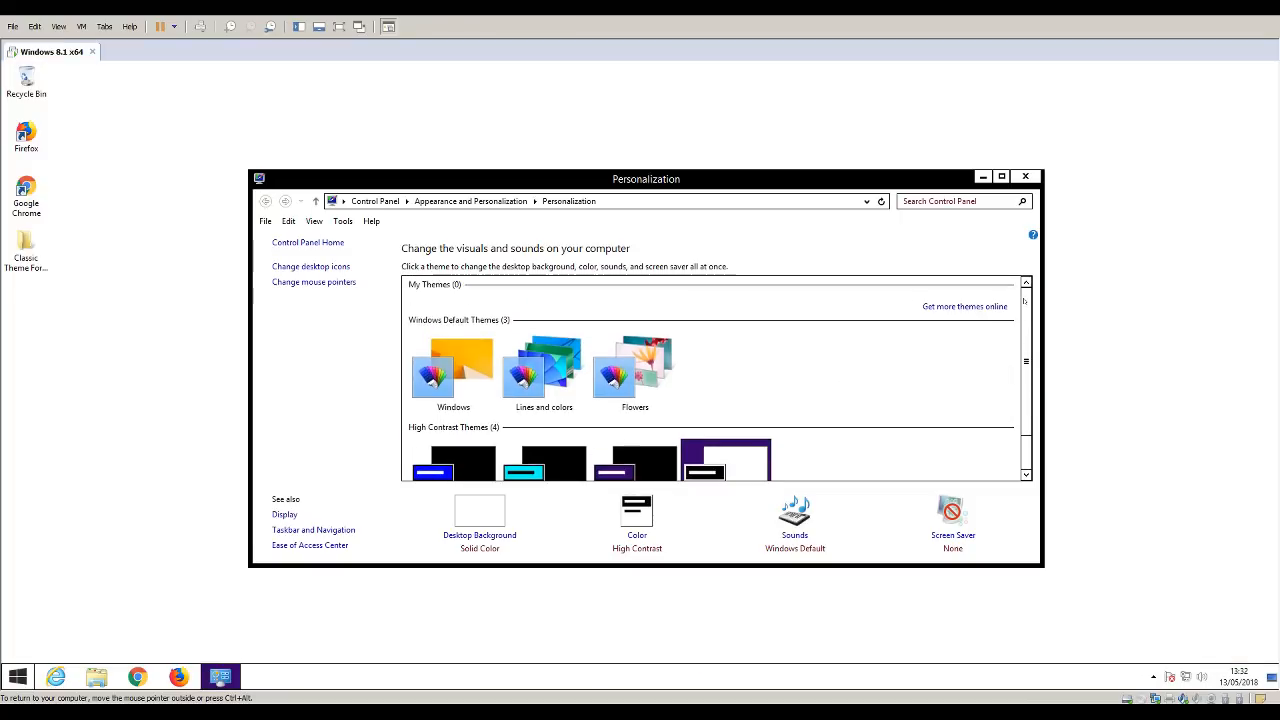
click(466, 348)
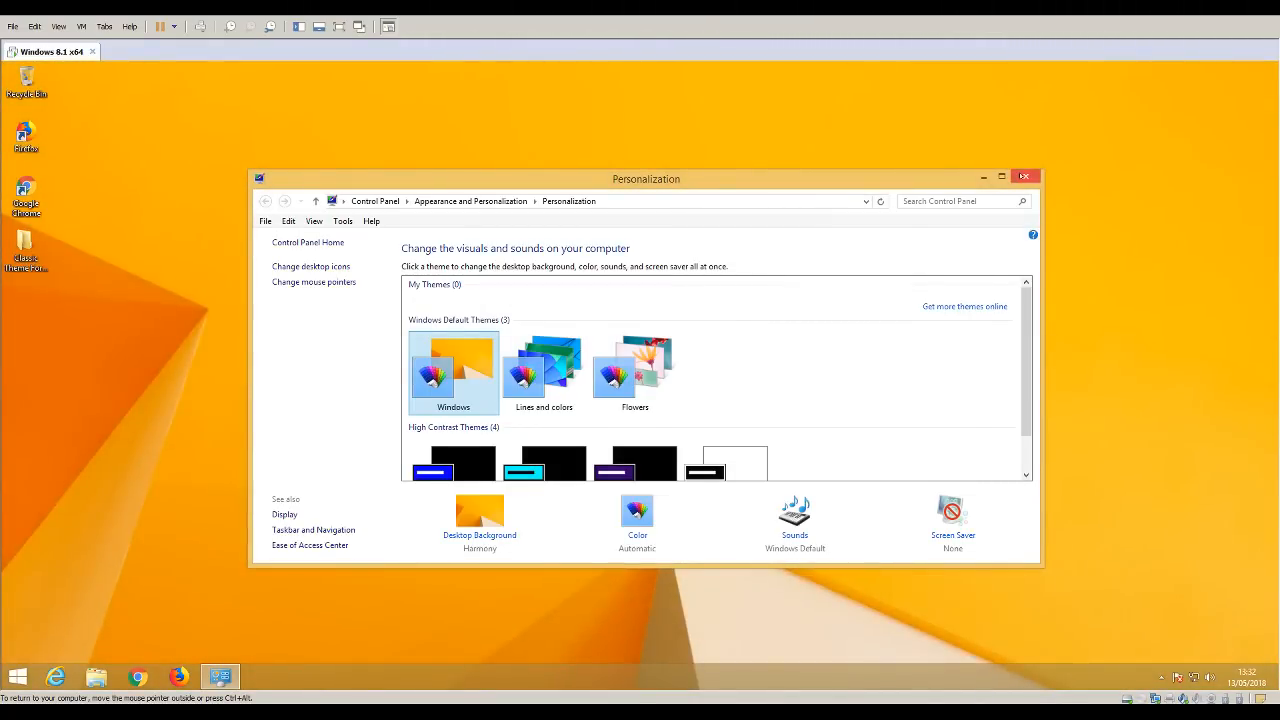
click(1023, 177)
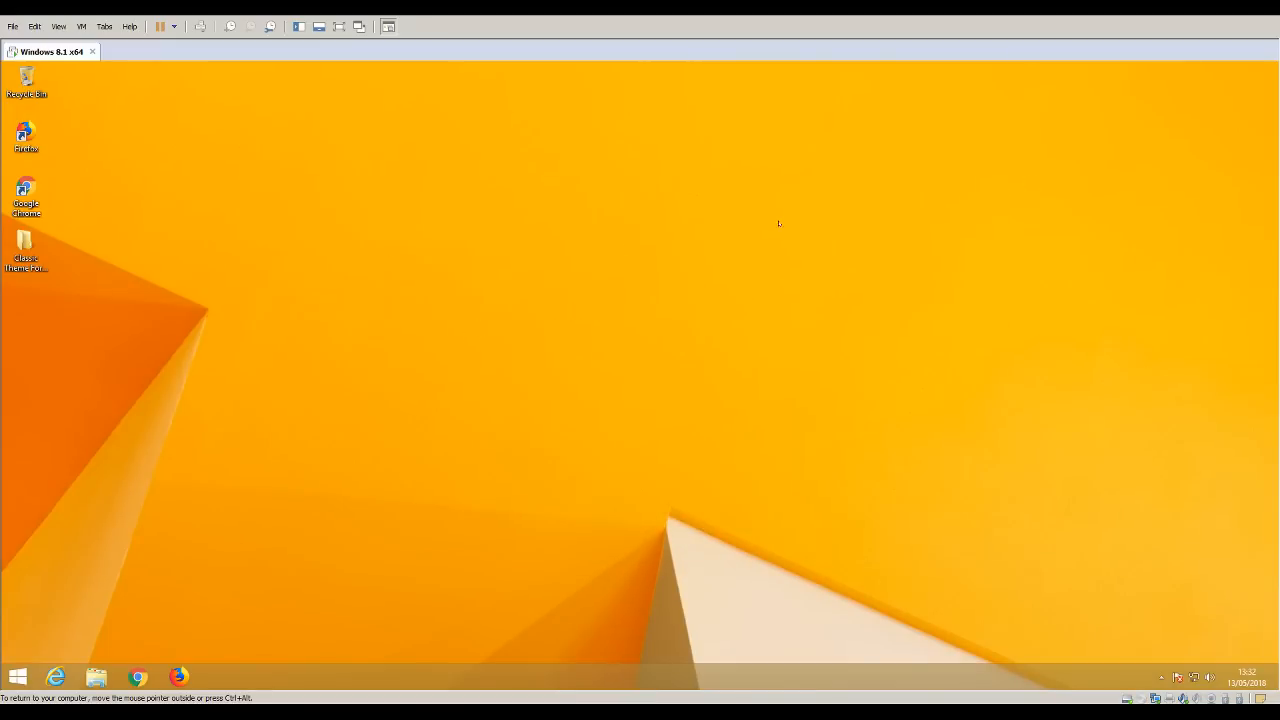
right_click(491, 266)
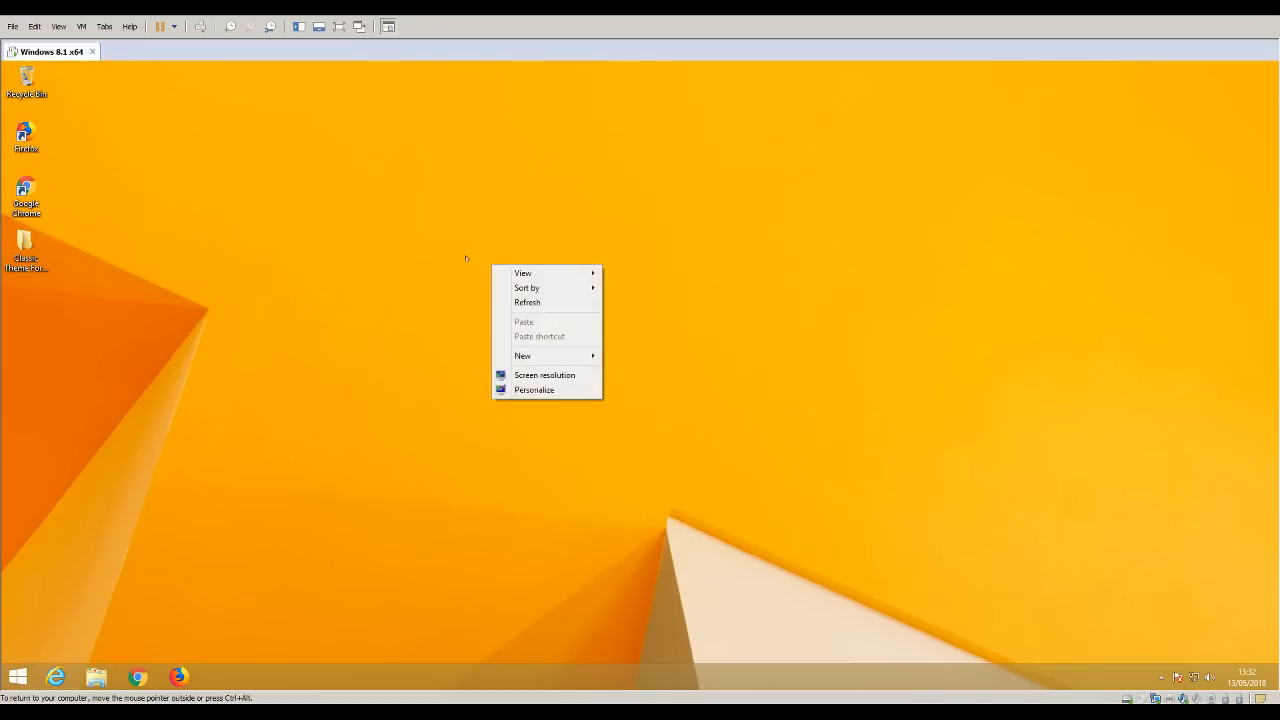
click(361, 342)
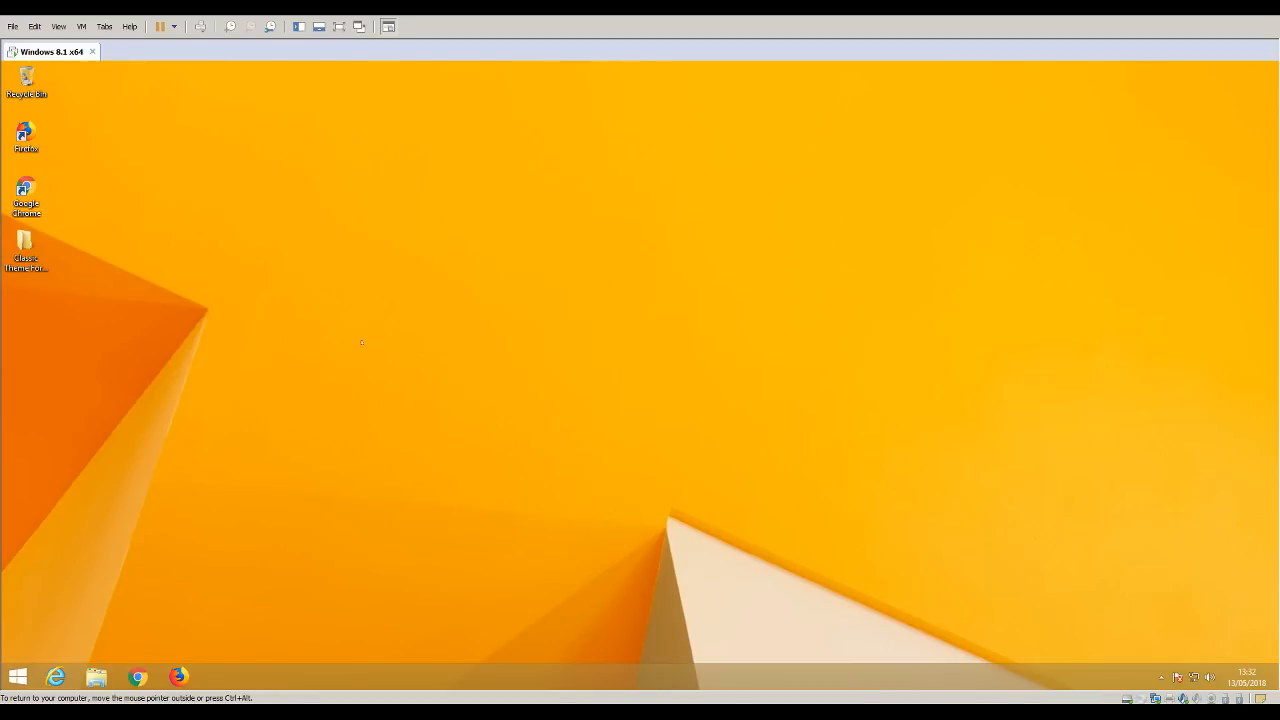
click(97, 676)
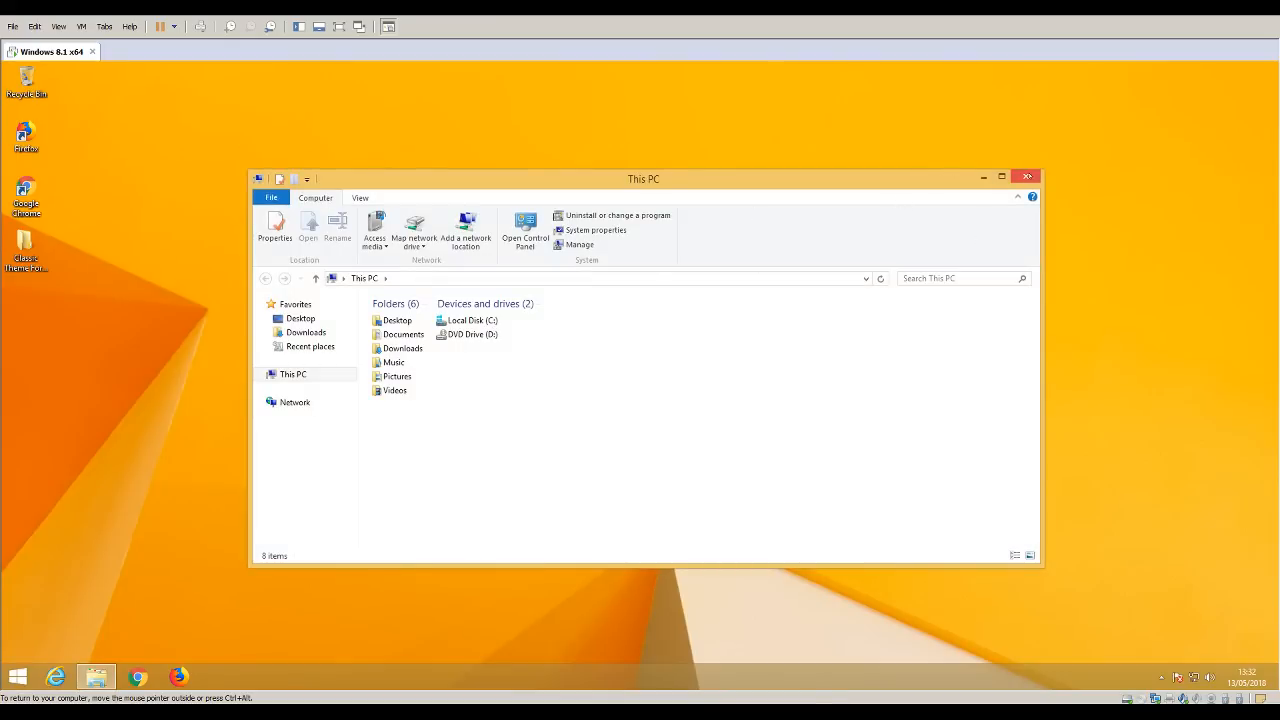
click(1027, 176)
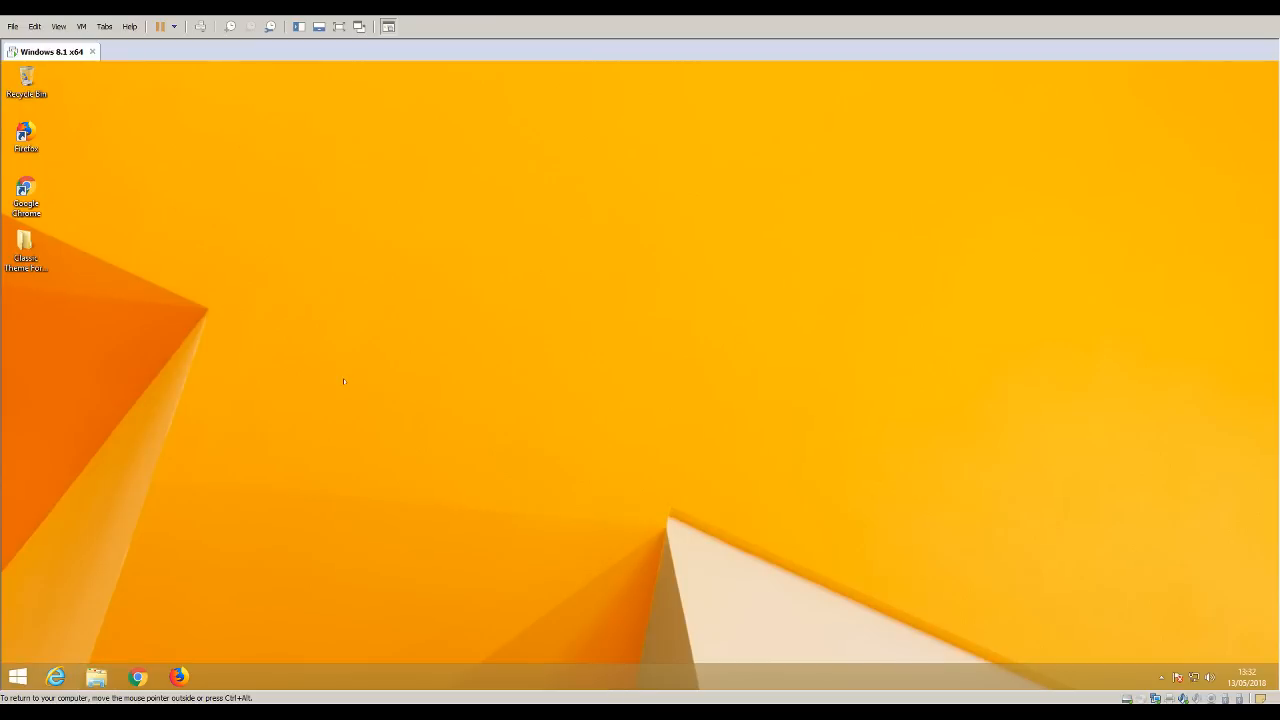
Open the Instructions text document in the Classic Theme For Windows 8.1 folder on the desktop.
double_click(28, 245)
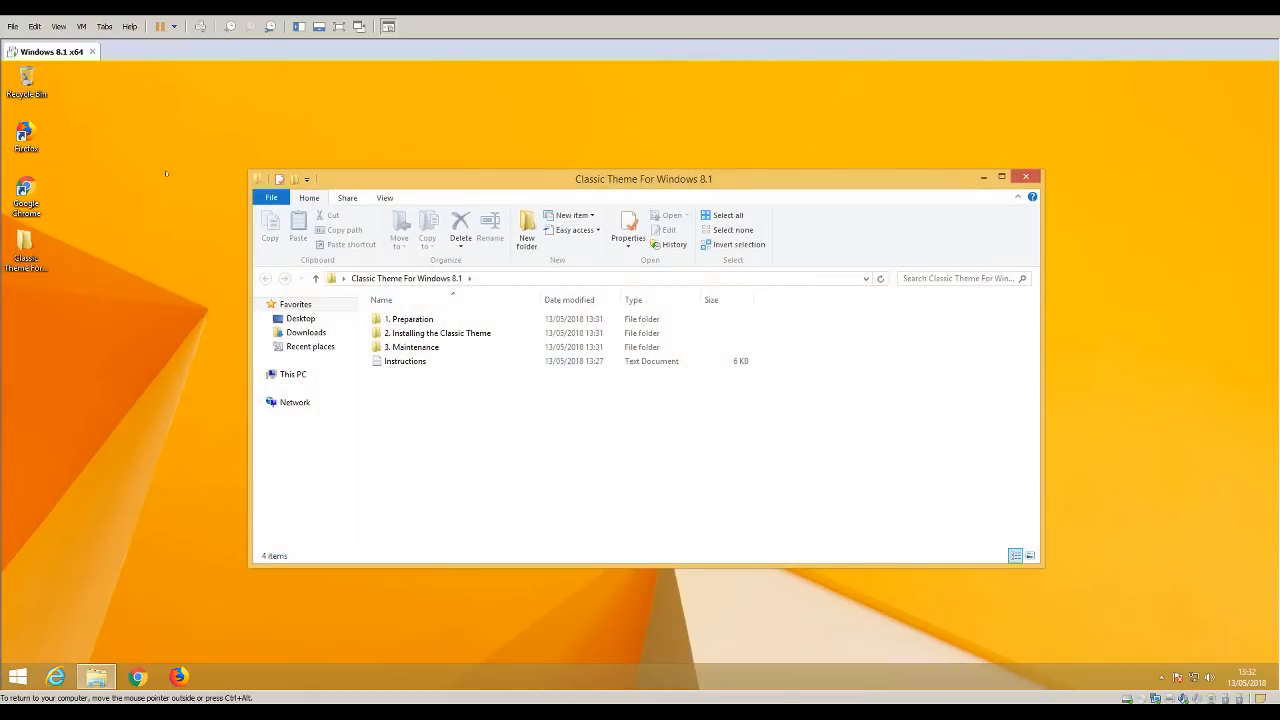
click(394, 364)
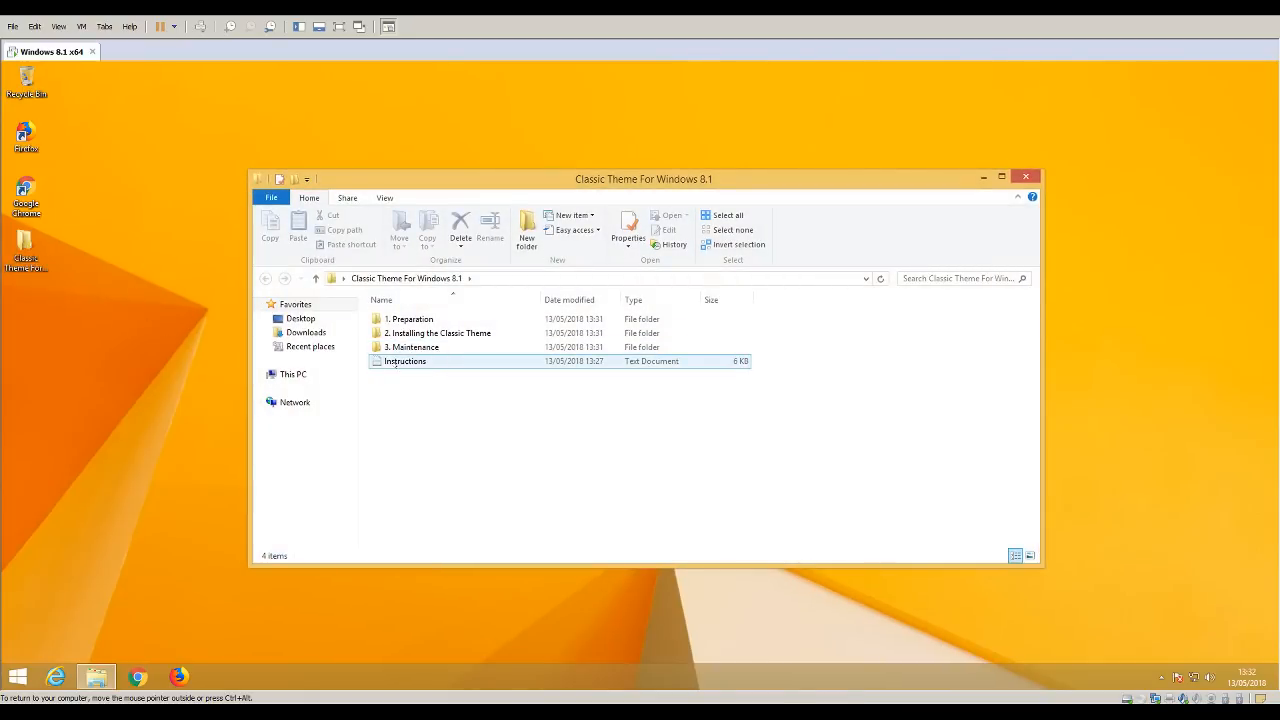
double_click(394, 364)
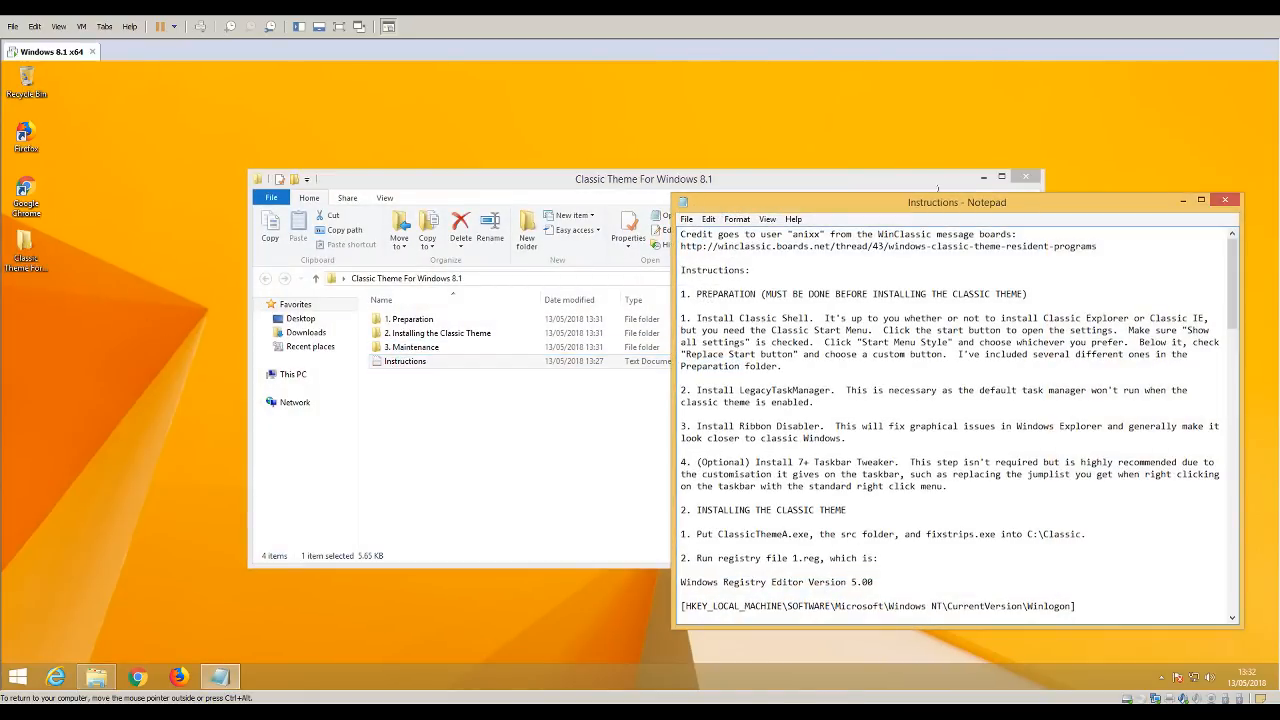
Arrange the Instructions document and the theme folder side by side, making the document taller and the folder window narrower.
drag(930, 210, 947, 159)
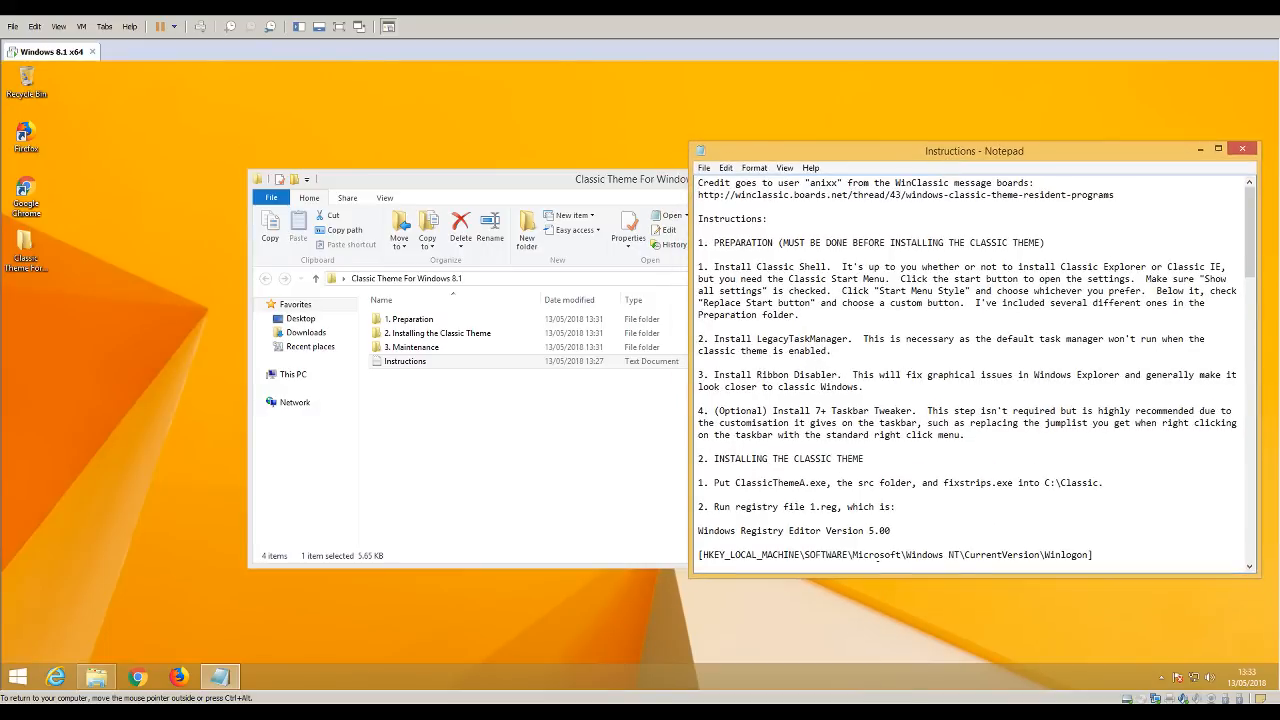
drag(877, 576, 870, 636)
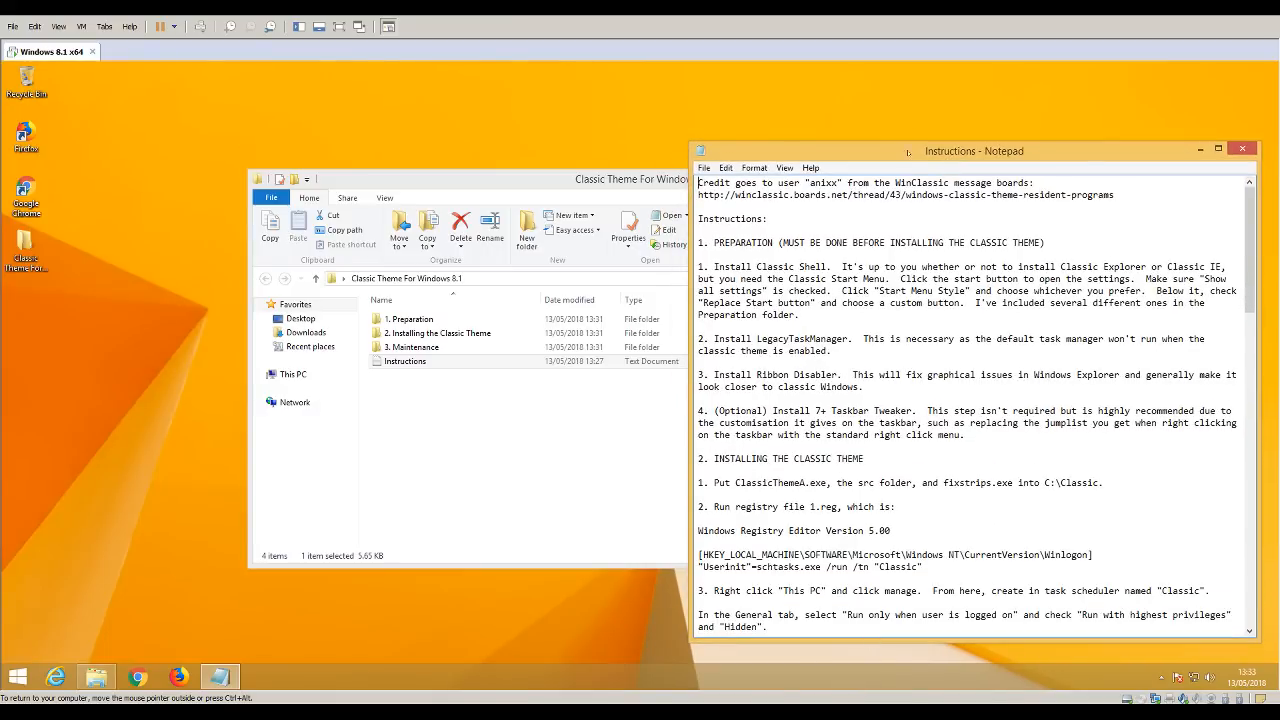
drag(907, 152, 917, 120)
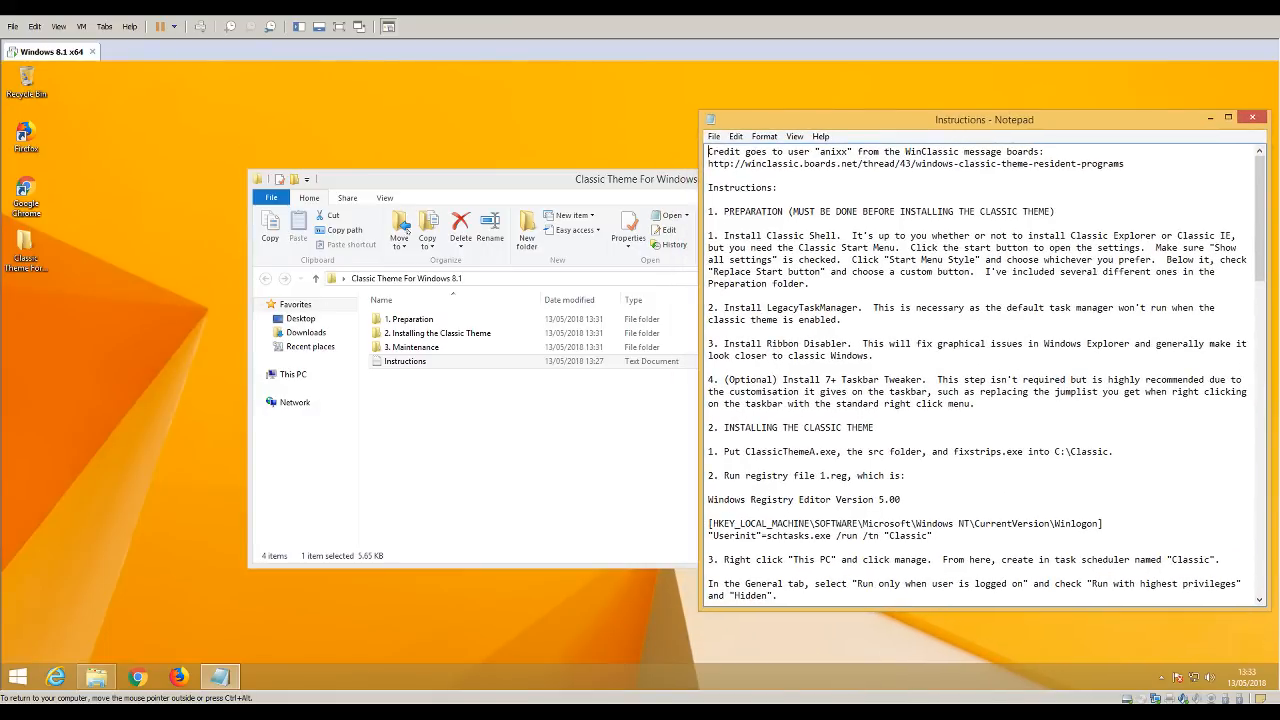
drag(588, 186, 362, 171)
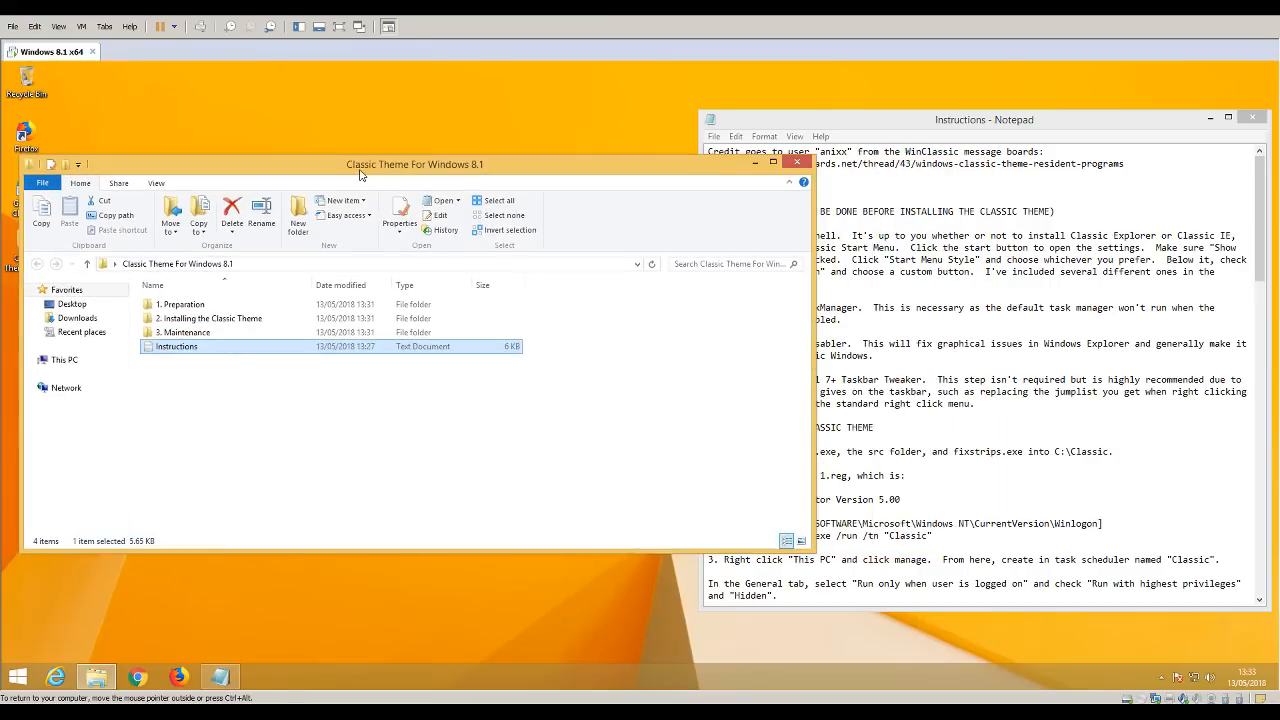
drag(813, 295, 630, 295)
Highlight the Classic Shell instruction in the Preparation section and launch ClassicShellSetup_4_3_1 from the 1. Preparation folder.
click(708, 211)
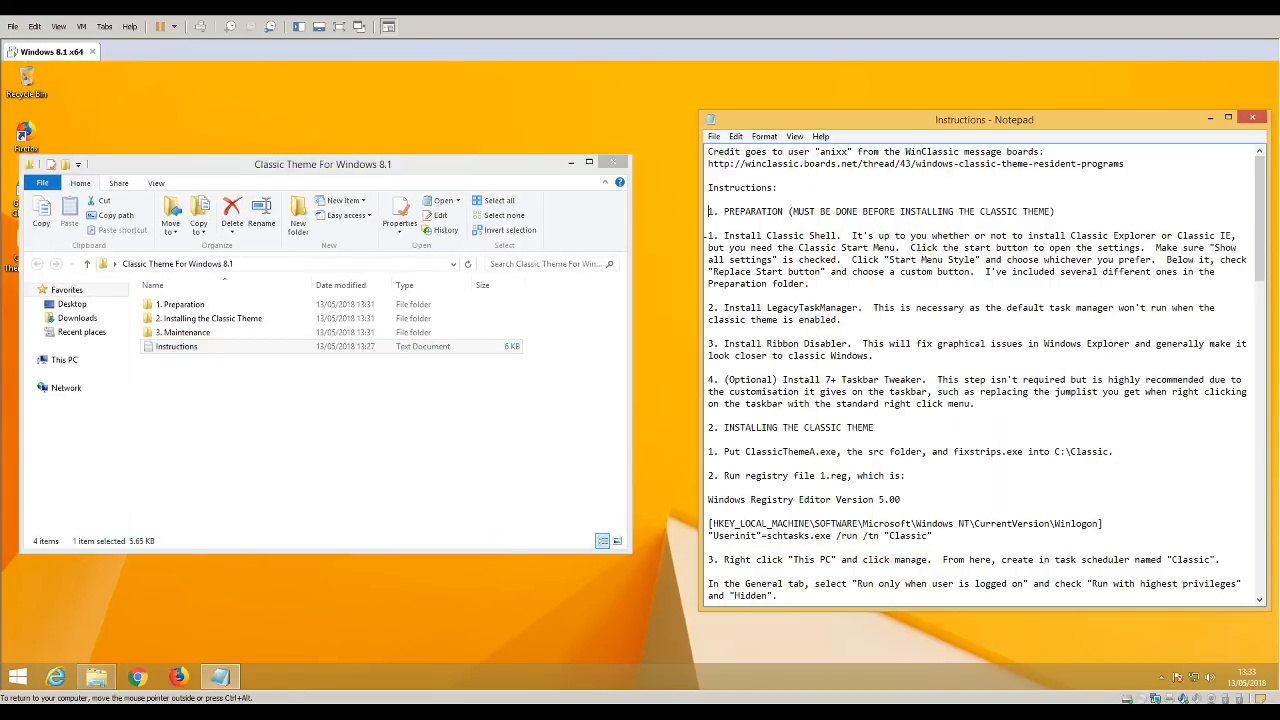
drag(708, 235, 838, 283)
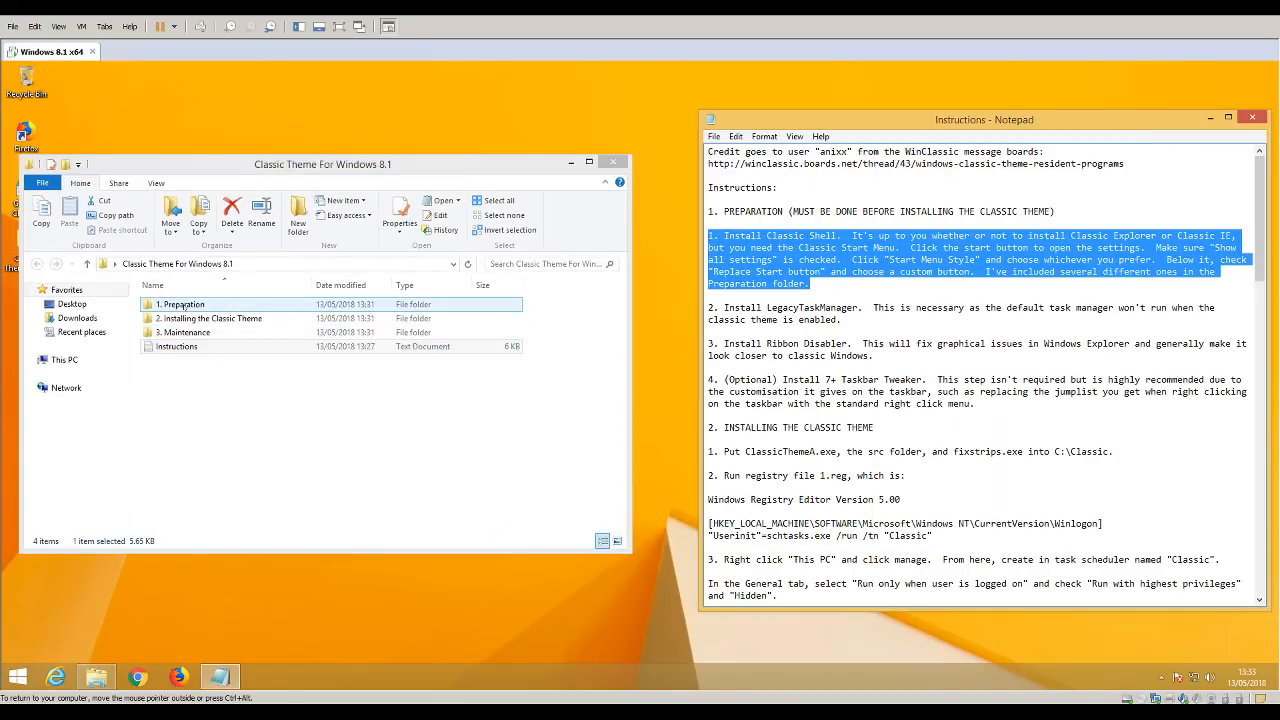
double_click(220, 304)
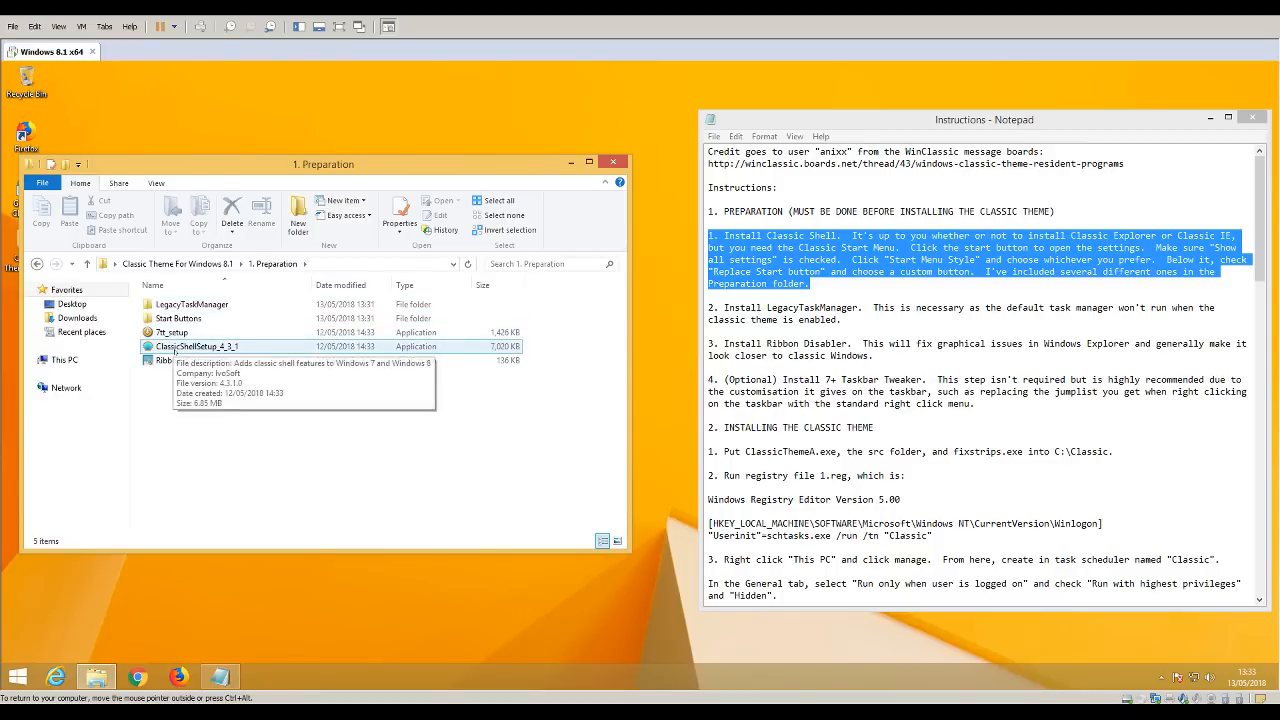
double_click(196, 346)
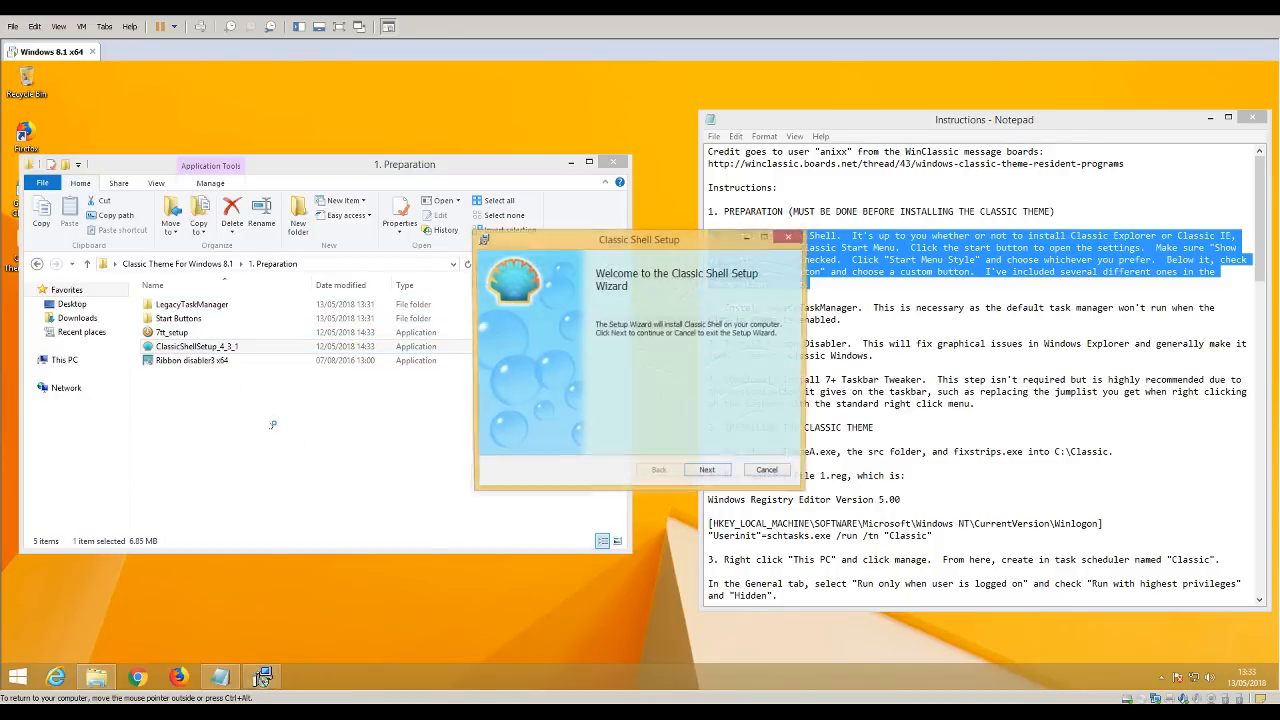
Accept the license agreement, install Classic Shell with its default features and location, and finish the setup without viewing the Readme file.
click(708, 473)
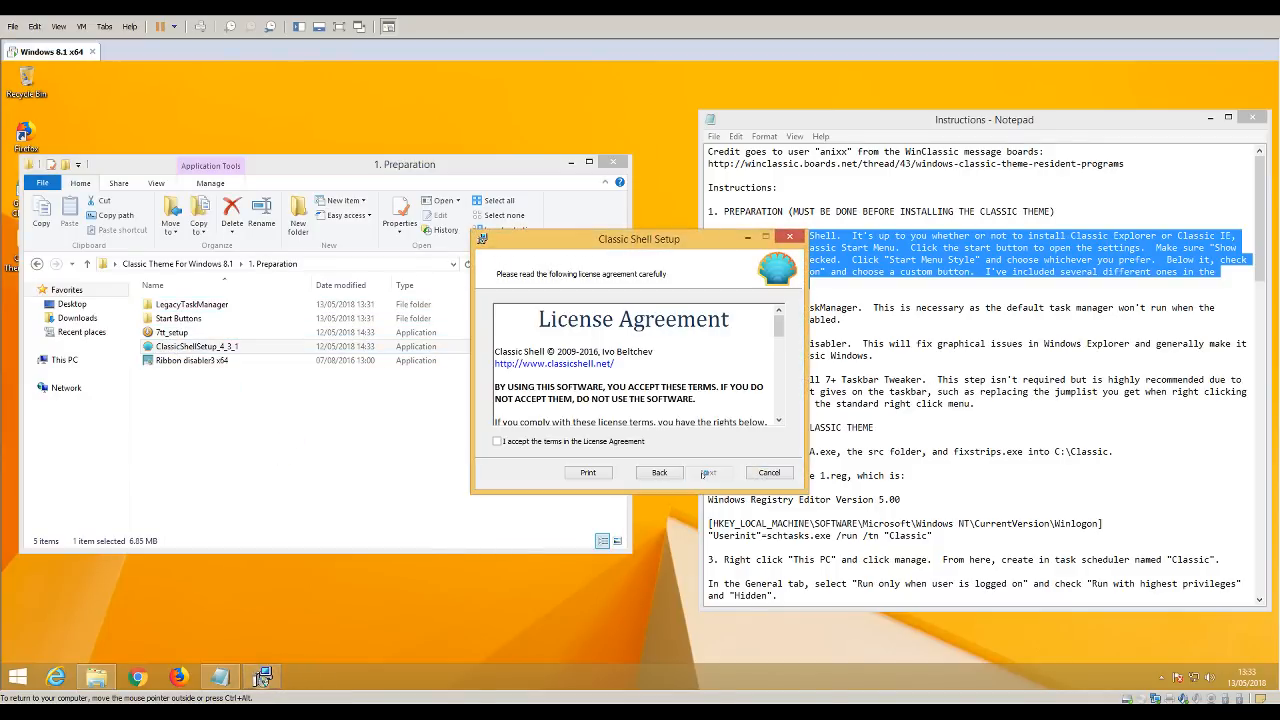
click(500, 441)
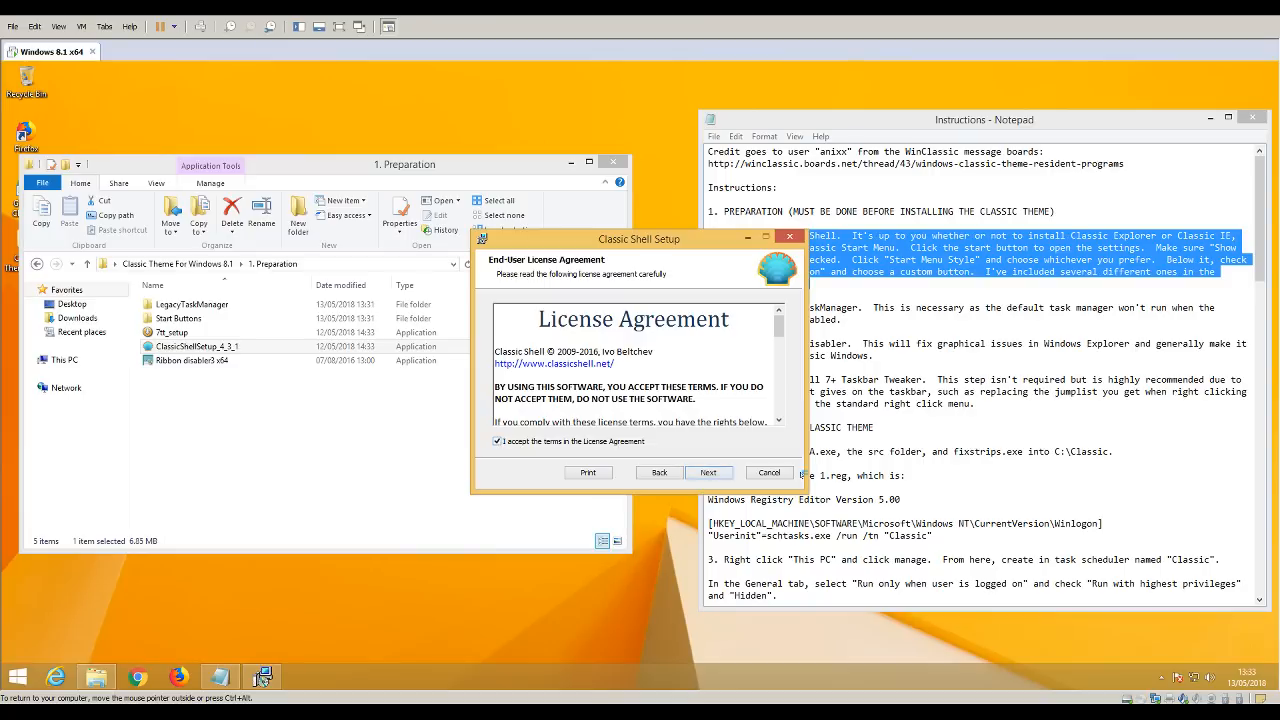
click(718, 471)
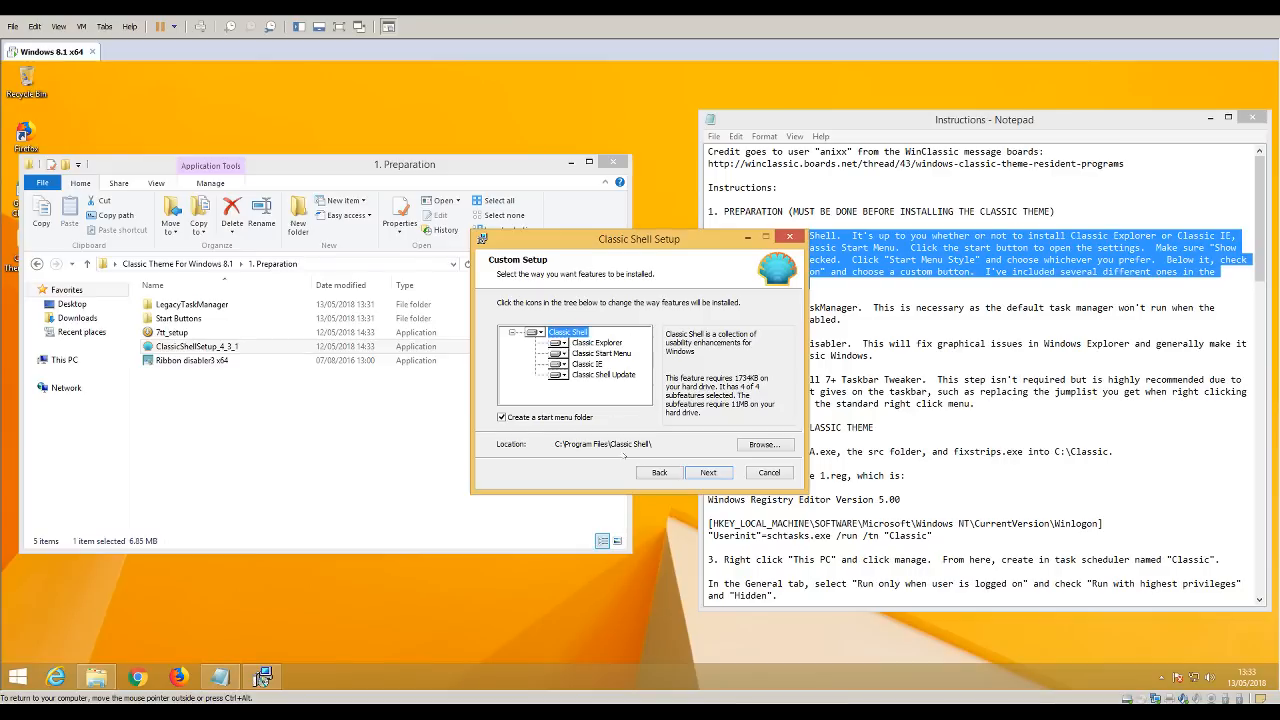
click(708, 472)
click(706, 472)
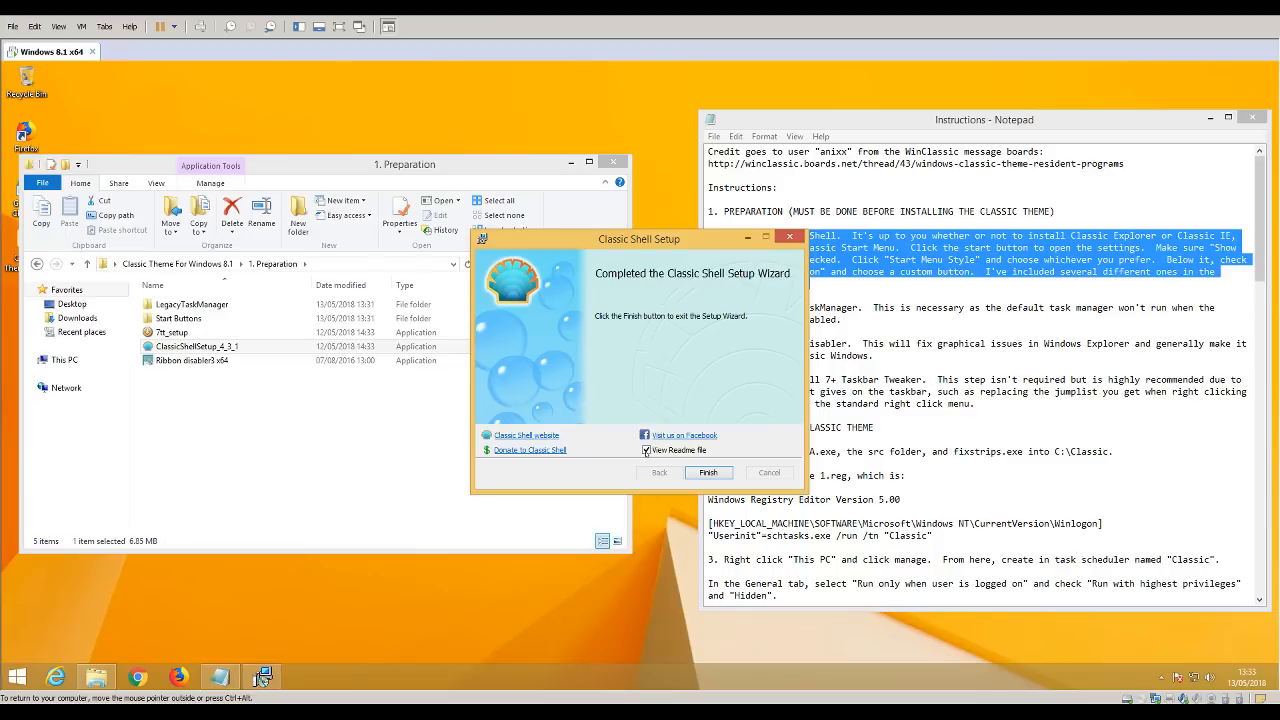
click(708, 472)
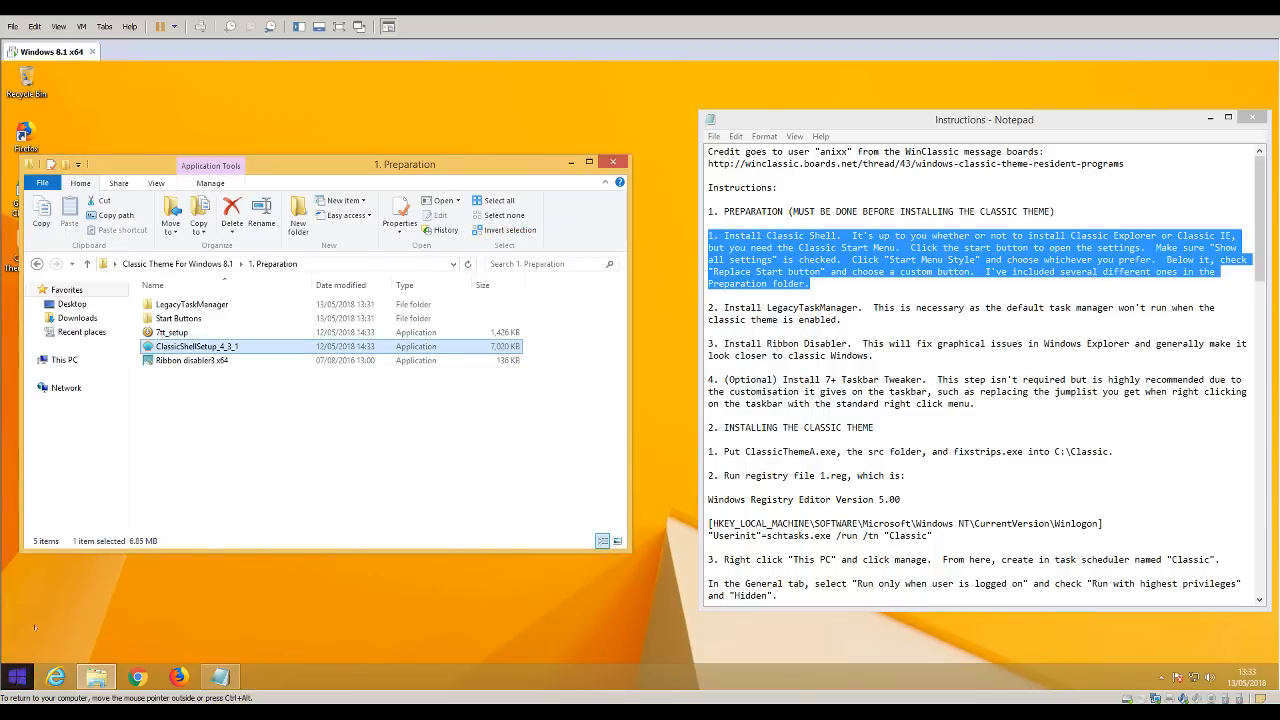
Open the Classic Start Menu settings and show the start menu style options.
click(8, 683)
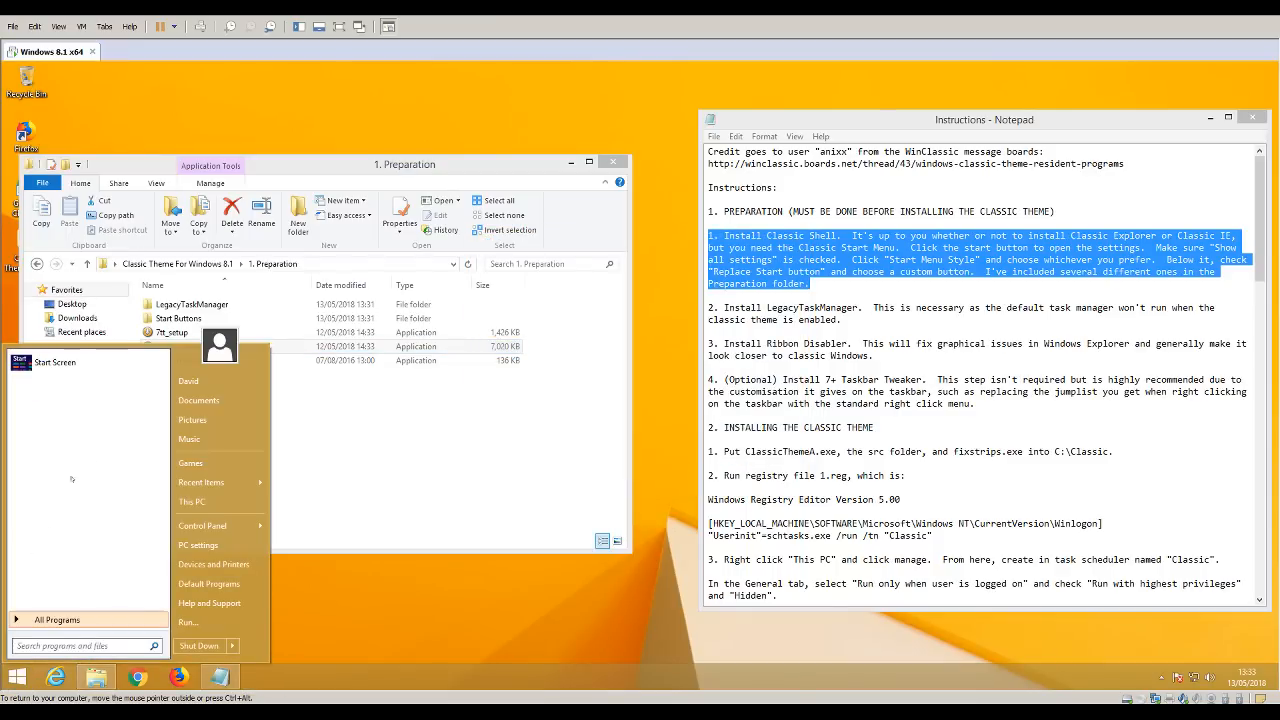
right_click(18, 678)
click(56, 637)
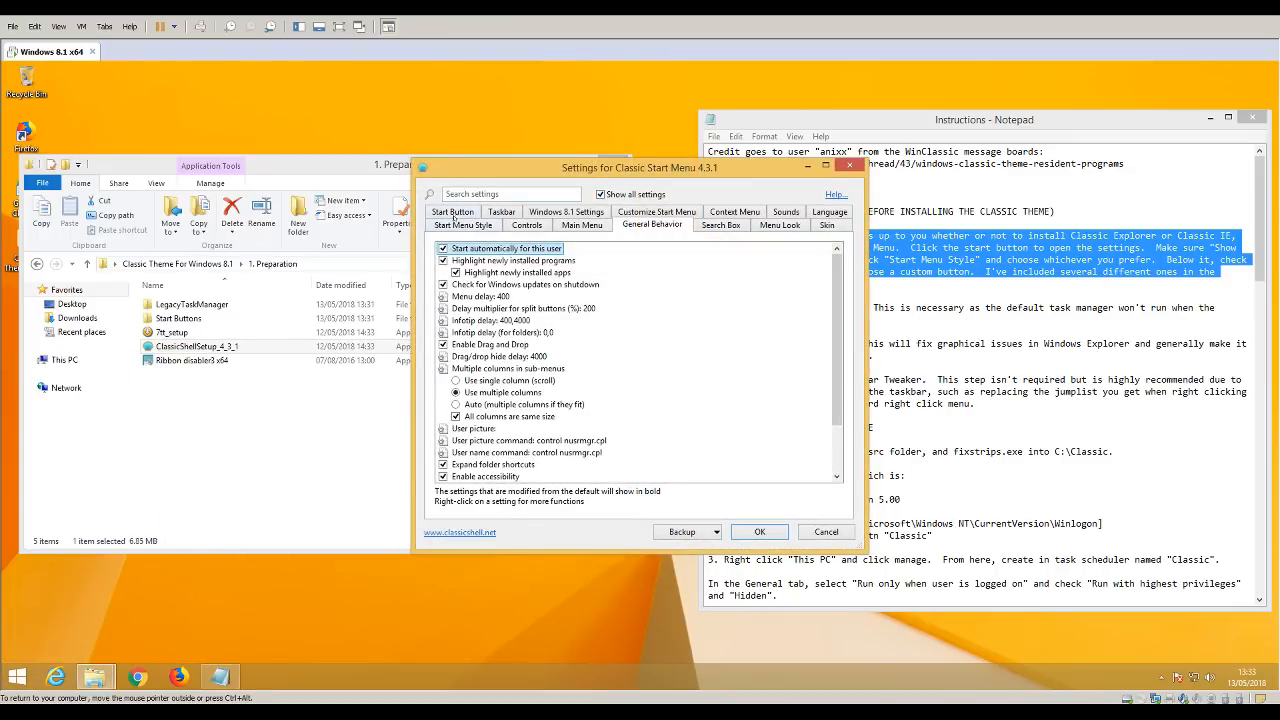
click(458, 222)
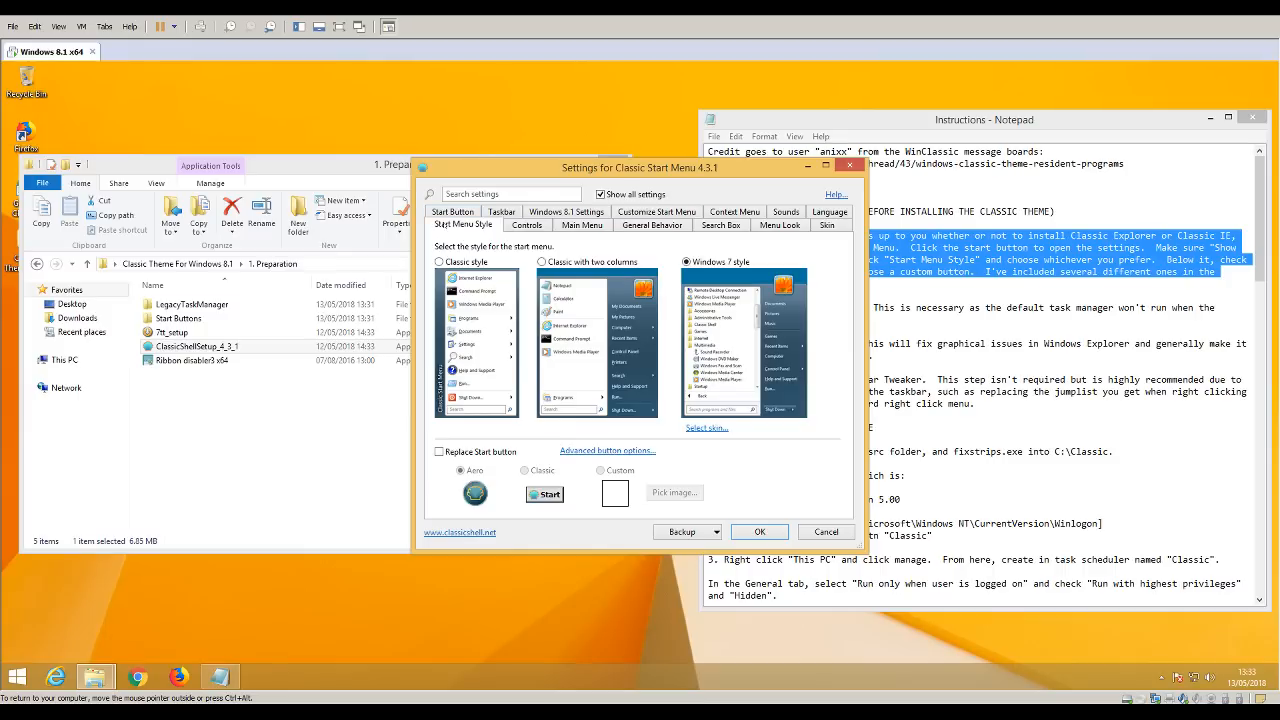
Preview the start menu in Classic style and set it back to Windows 7 style.
click(462, 262)
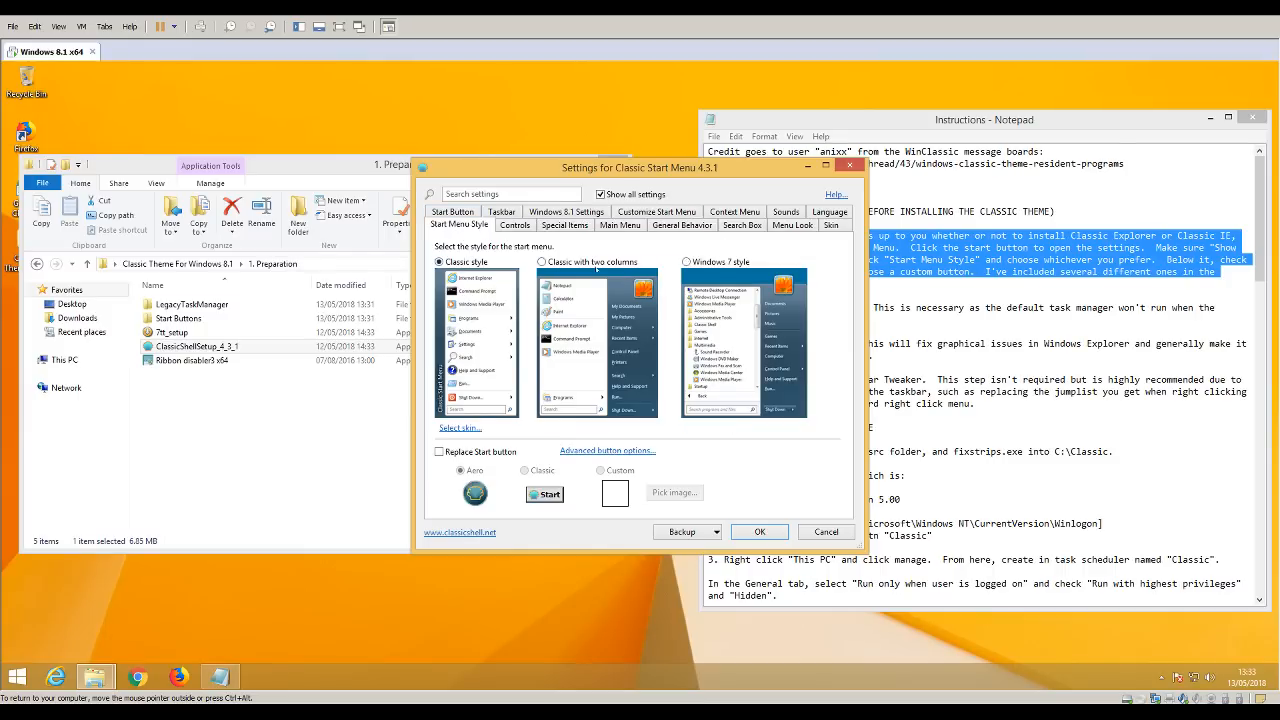
click(17, 677)
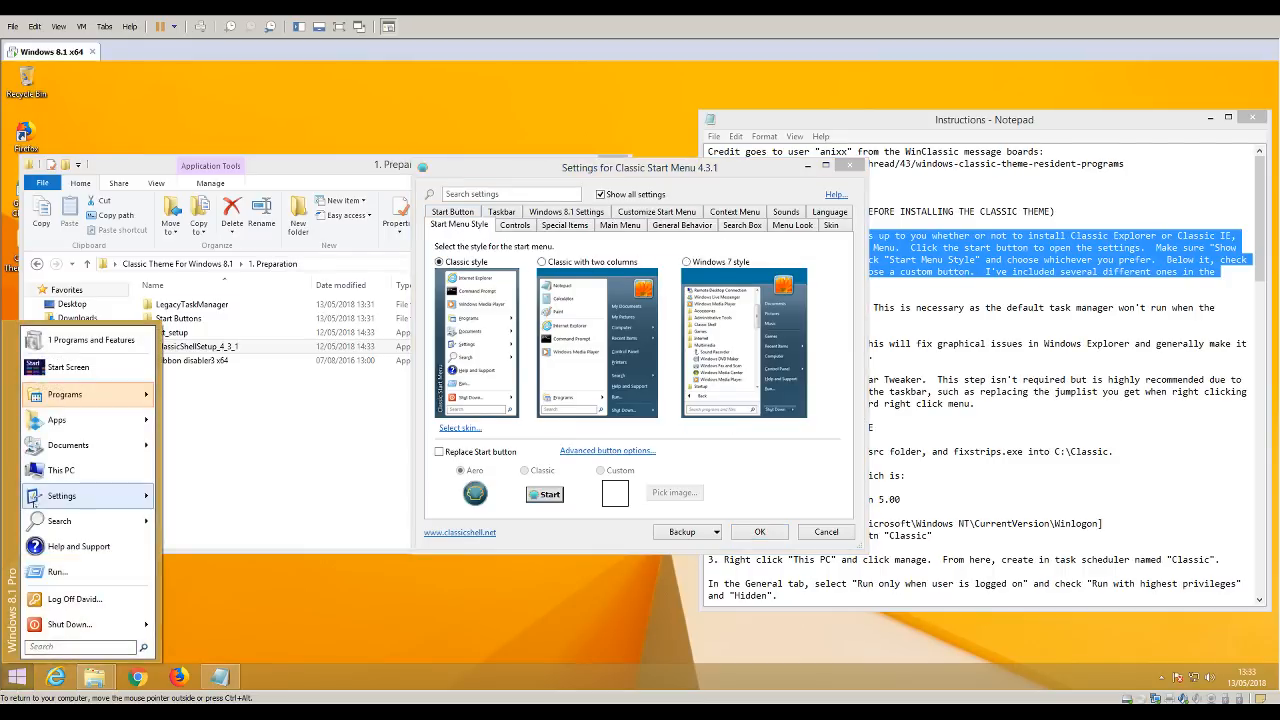
click(17, 677)
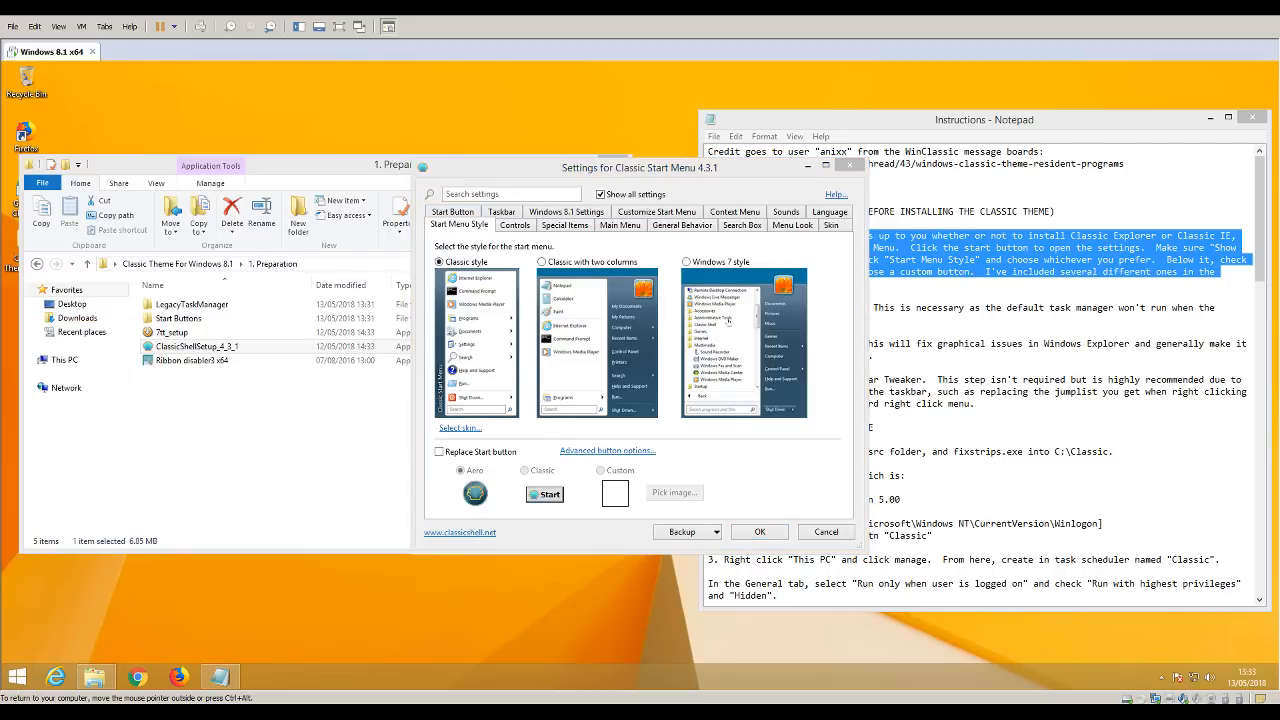
click(689, 264)
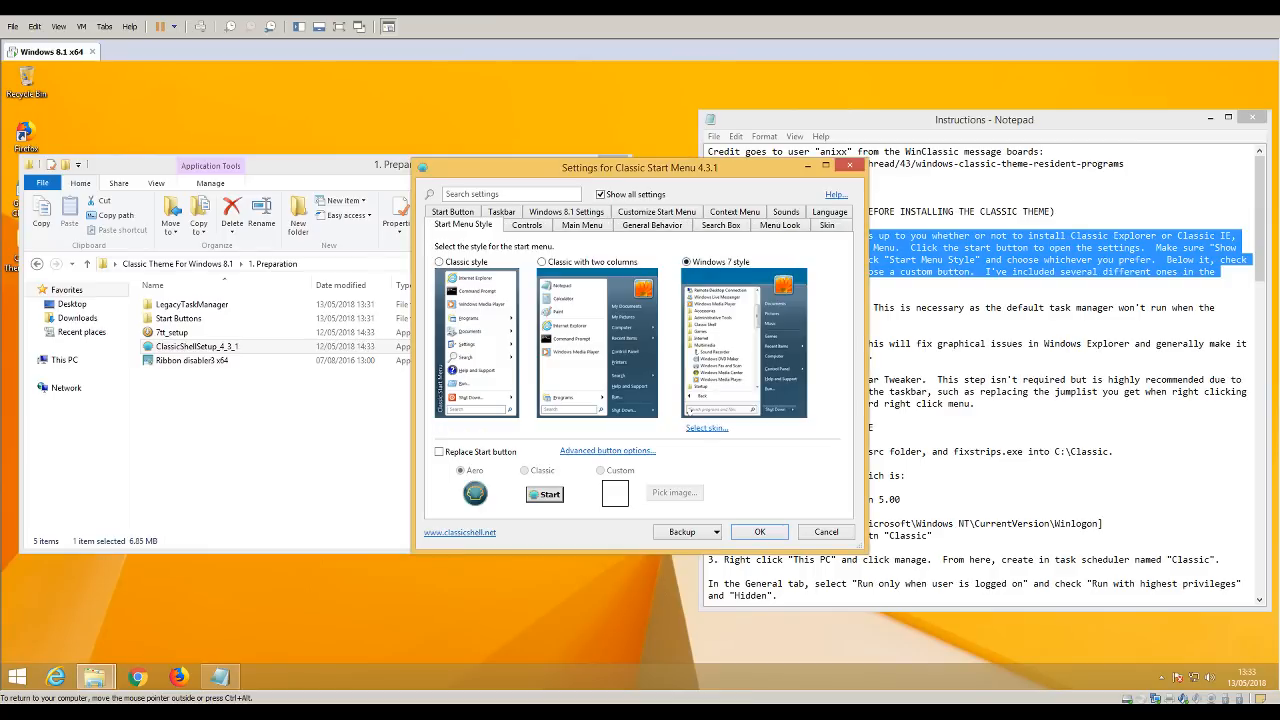
Select Classic Skin for the start menu, disable Show user picture and enable Small icons.
click(706, 428)
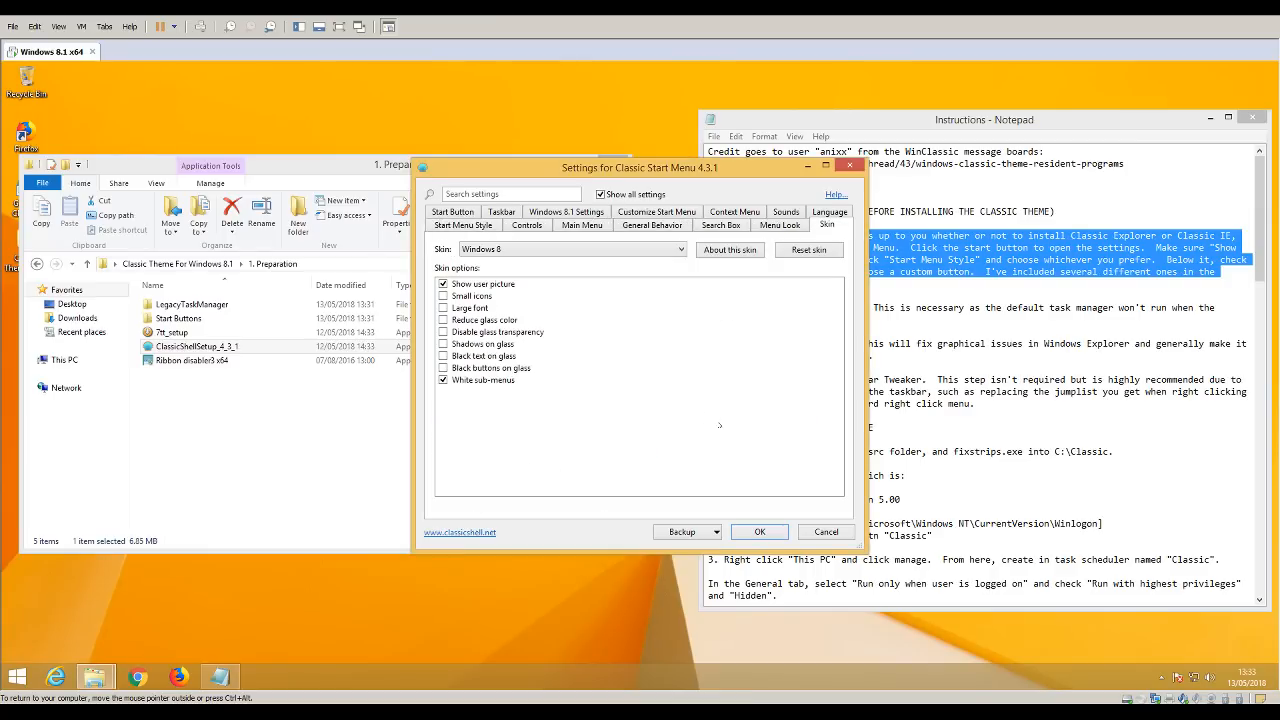
click(492, 249)
click(480, 262)
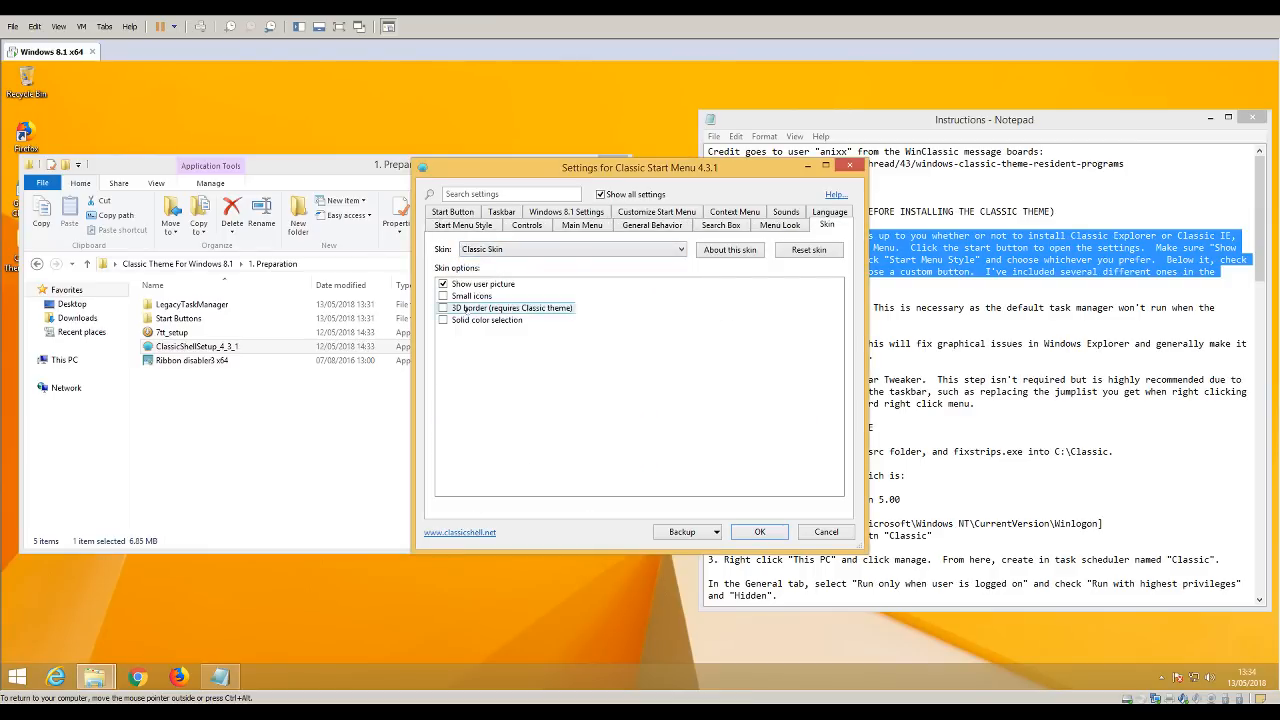
click(443, 284)
click(443, 296)
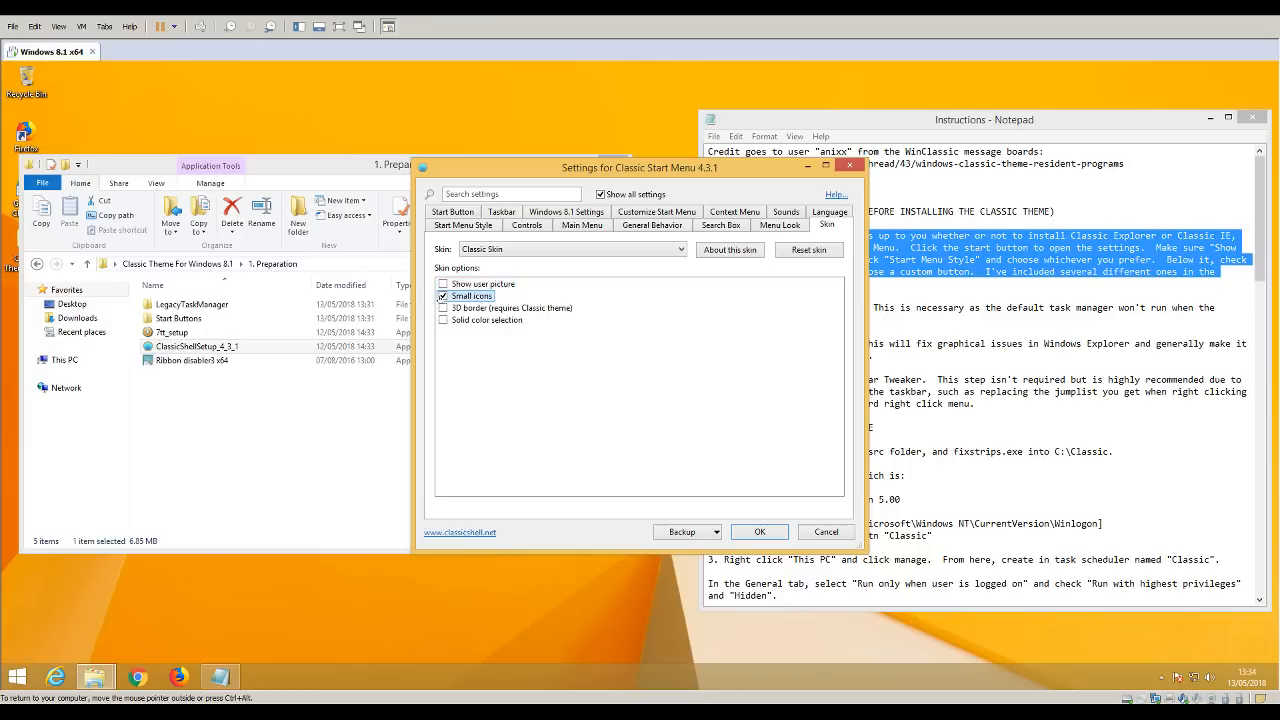
Enable the 3D border option of the Classic Skin and preview the start menu.
click(443, 308)
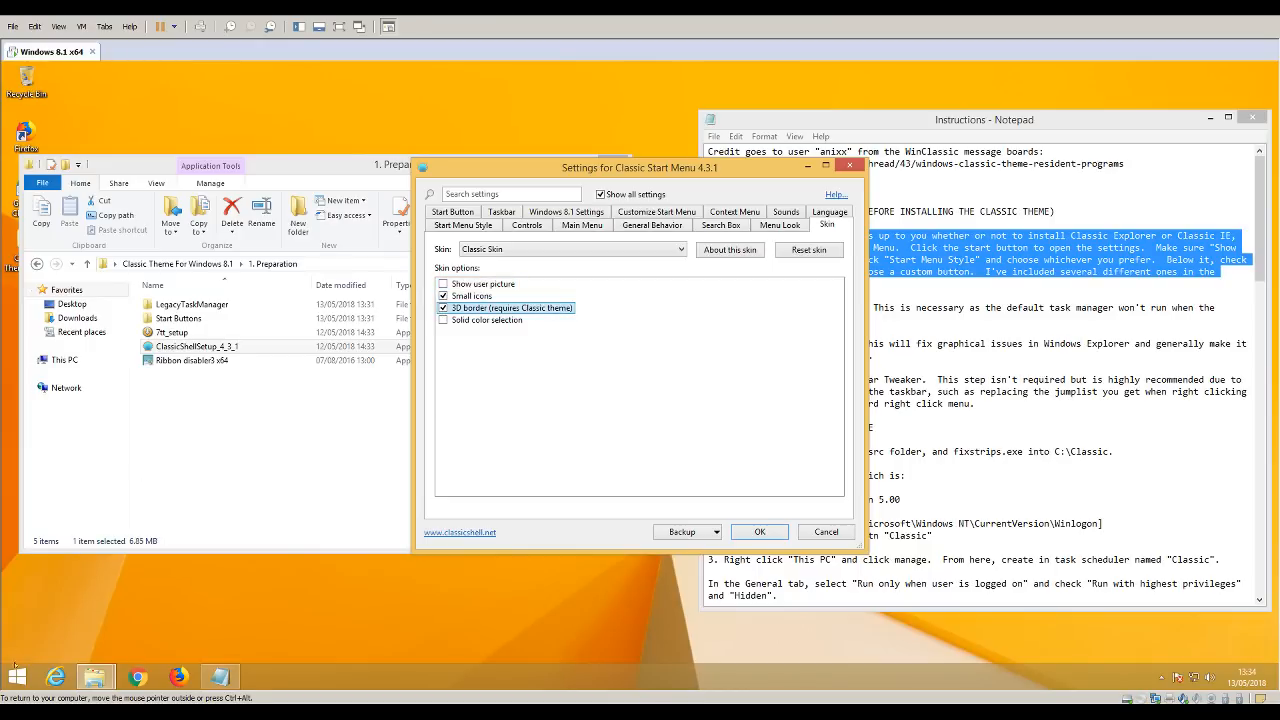
click(16, 670)
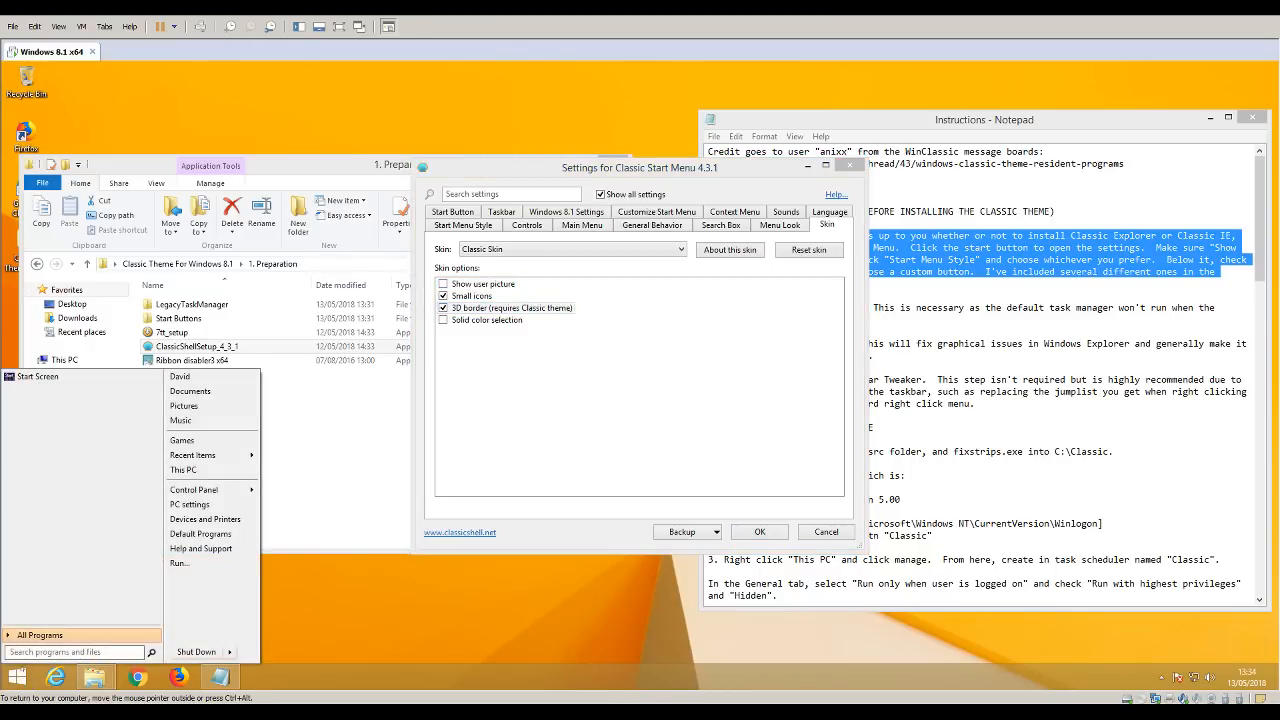
click(16, 677)
Enable replacing the Start button in the start menu style settings and choose the Custom button type.
click(453, 212)
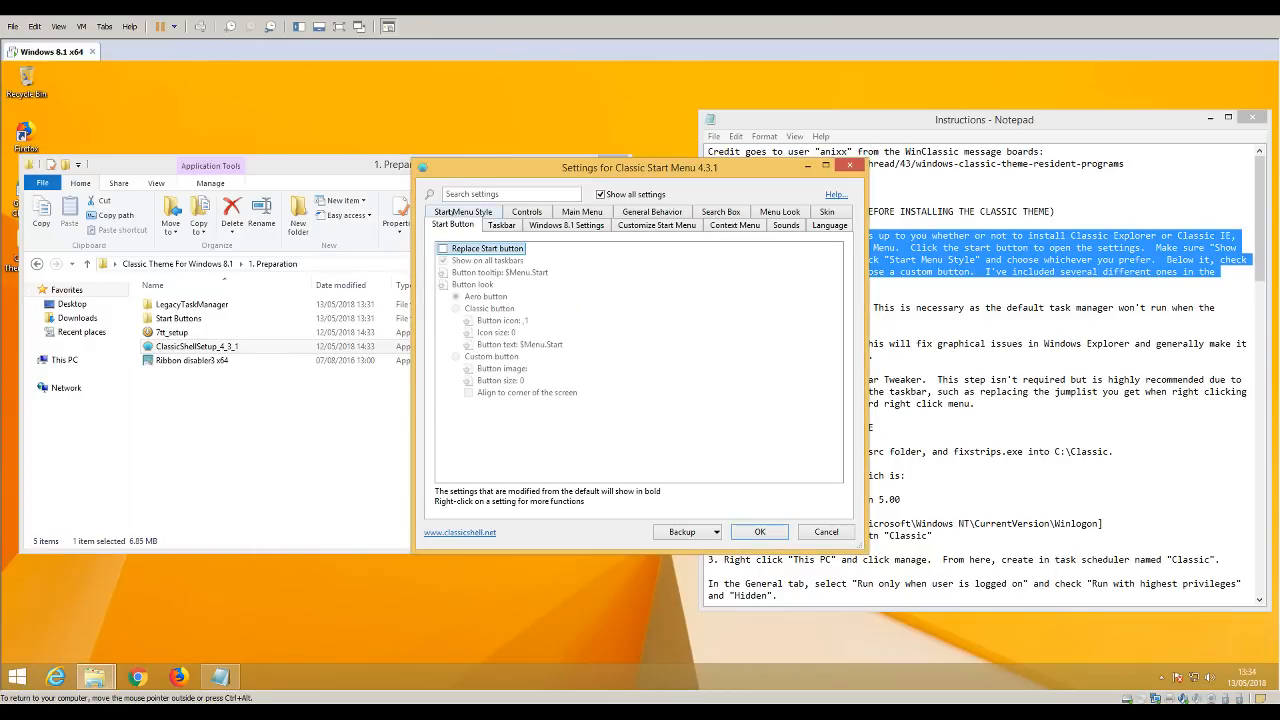
click(453, 211)
click(436, 212)
click(436, 212)
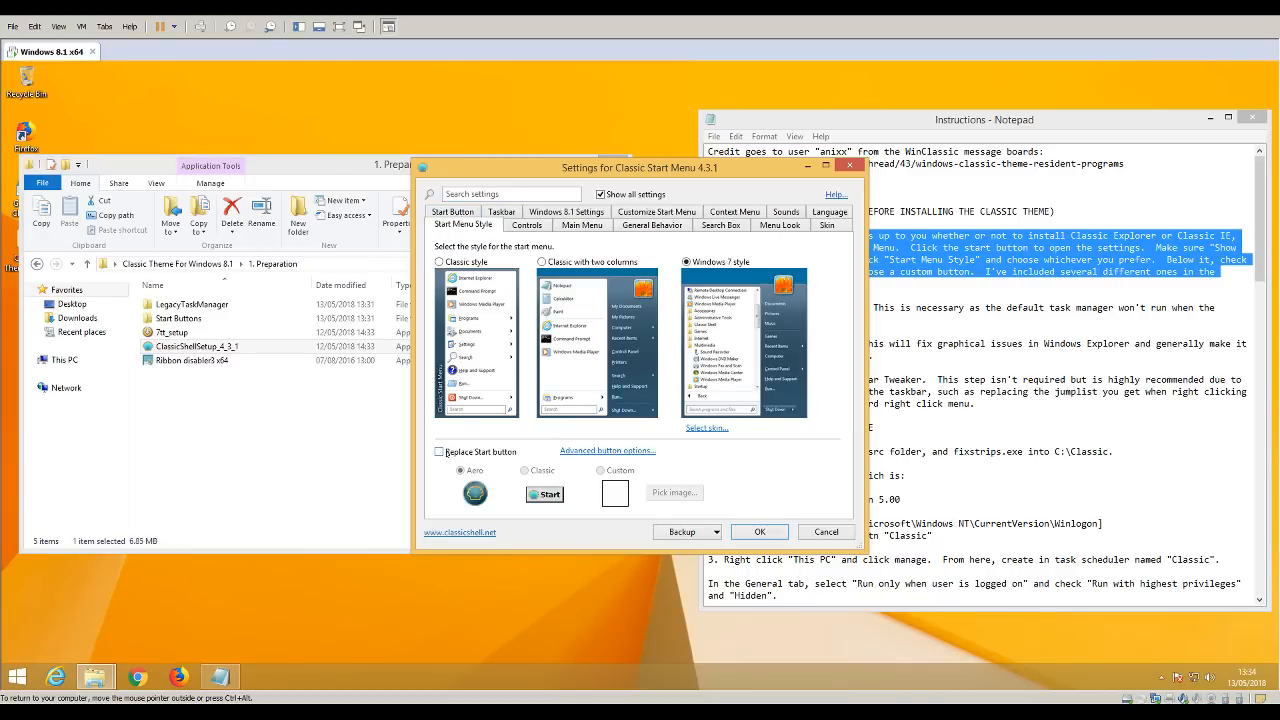
click(439, 452)
click(602, 470)
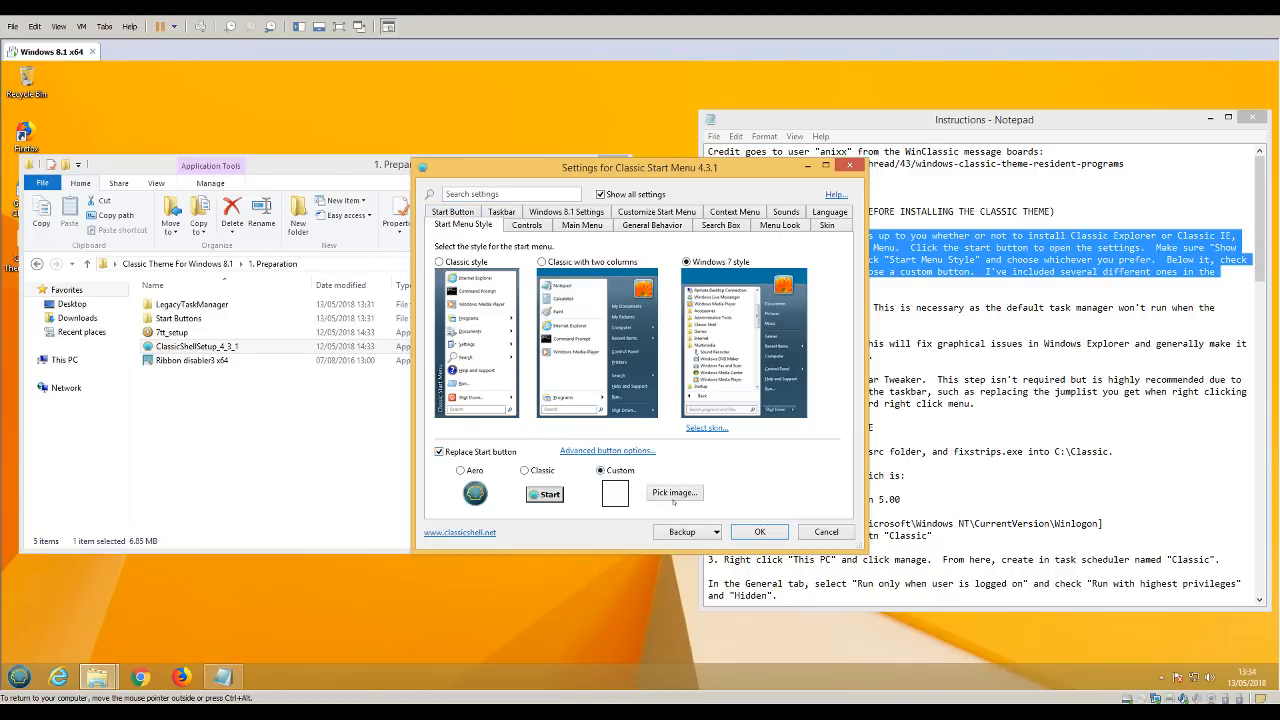
Pick the Windows 2000 button image from the Start Buttons folder in 1. Preparation and preview the start menu with it.
click(674, 492)
click(469, 271)
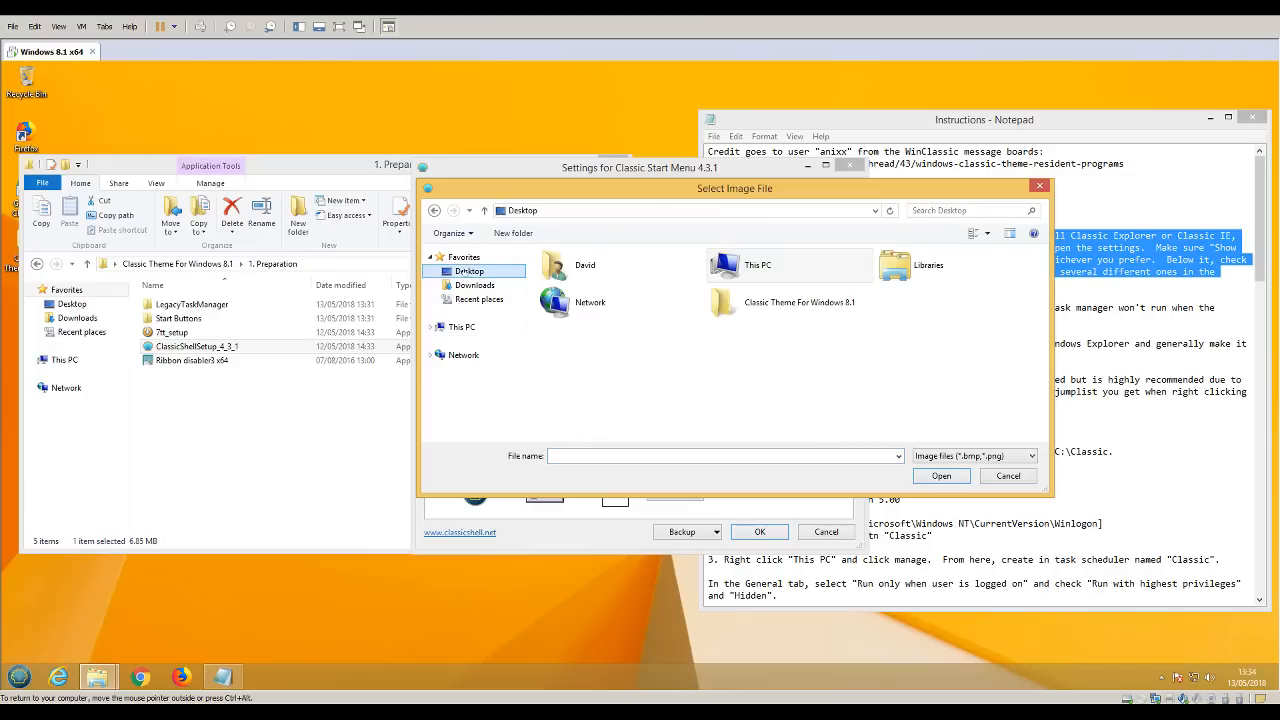
double_click(800, 297)
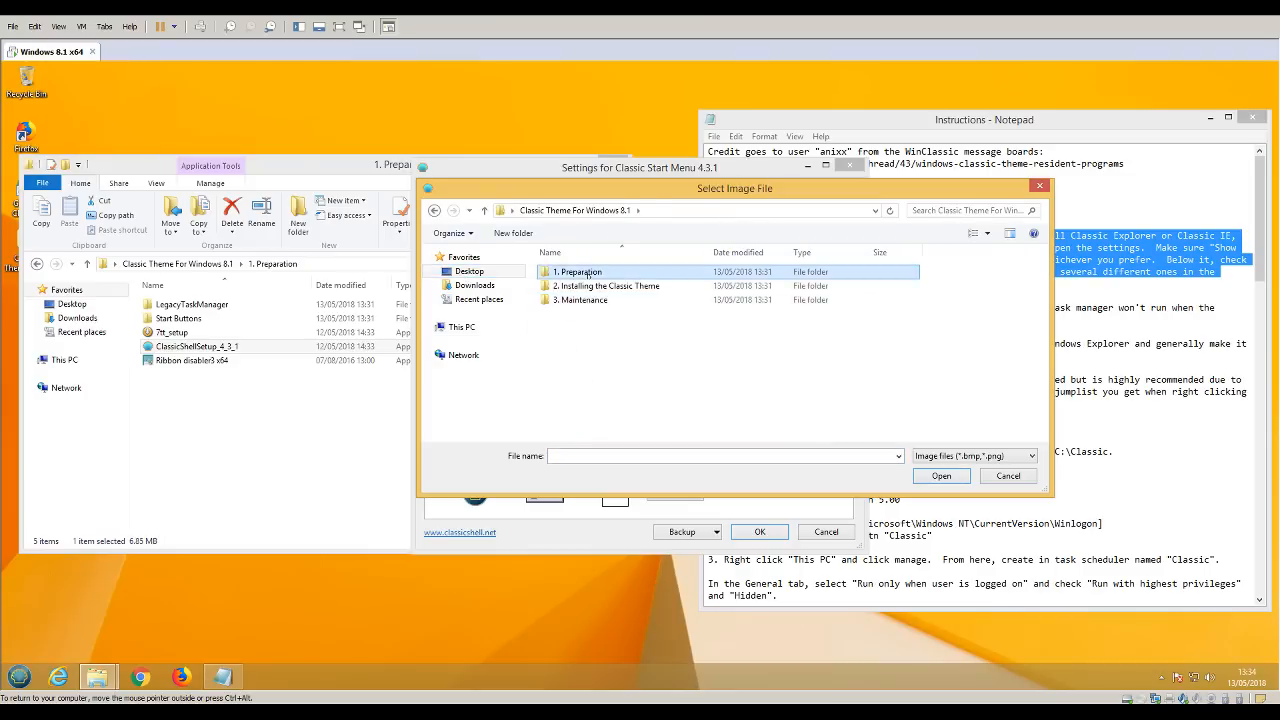
double_click(578, 272)
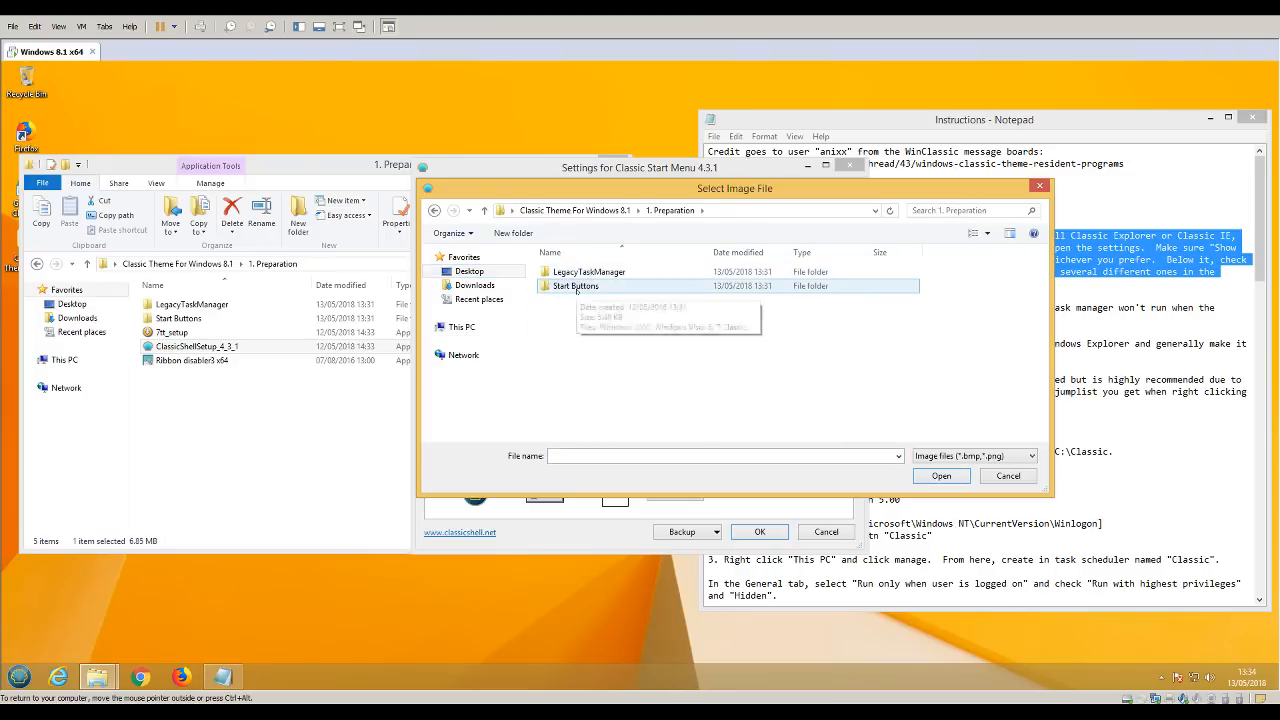
double_click(577, 287)
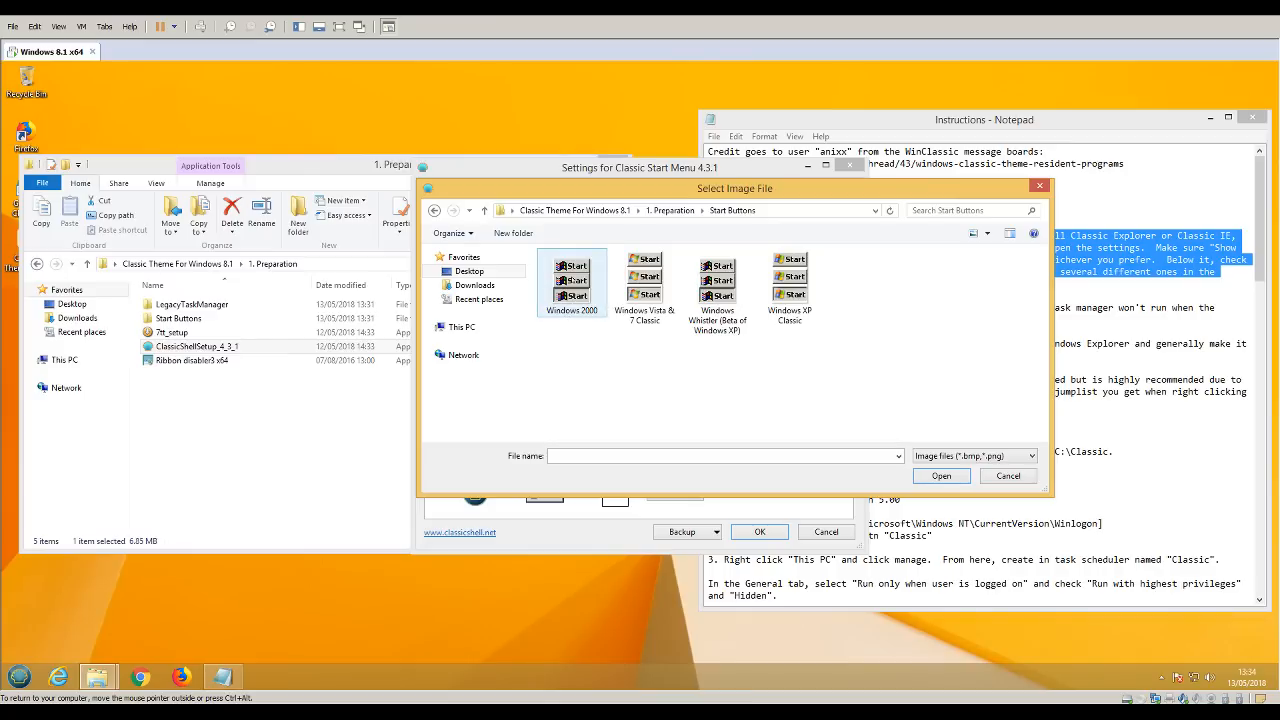
double_click(566, 316)
click(22, 681)
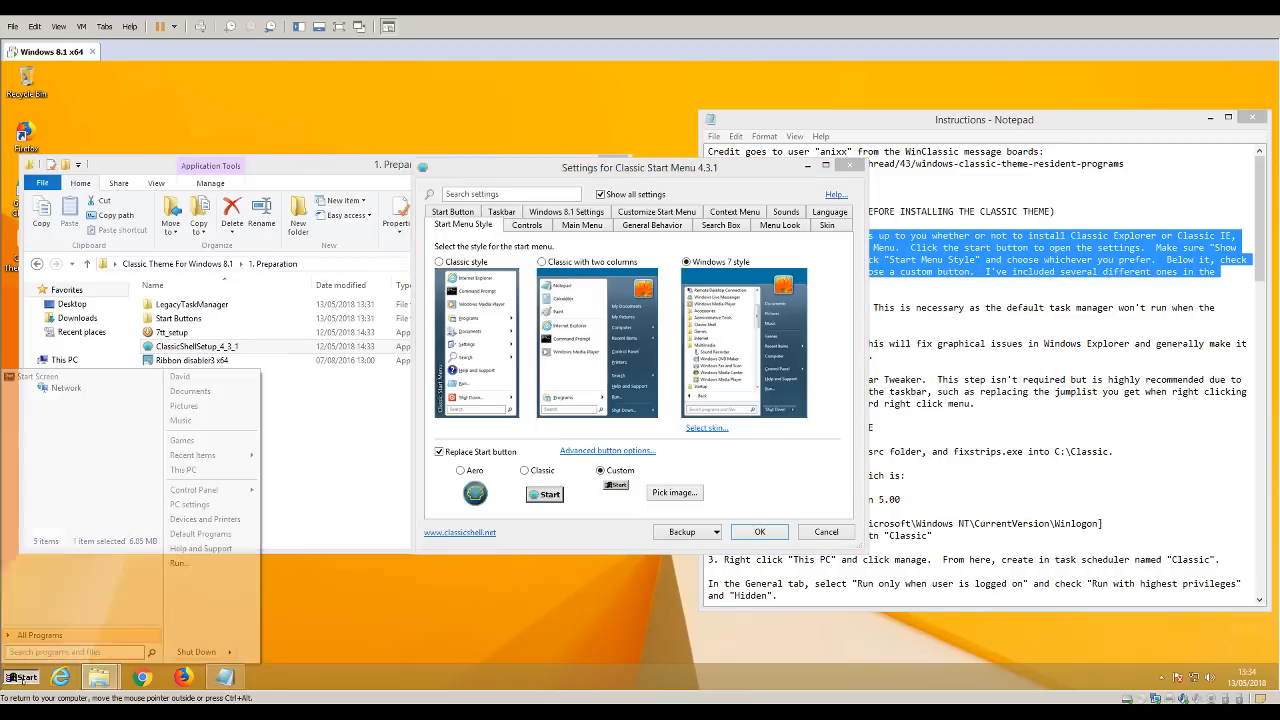
click(22, 681)
Try the Windows Whistler (Beta of Windows XP) image as the custom Start button.
click(688, 493)
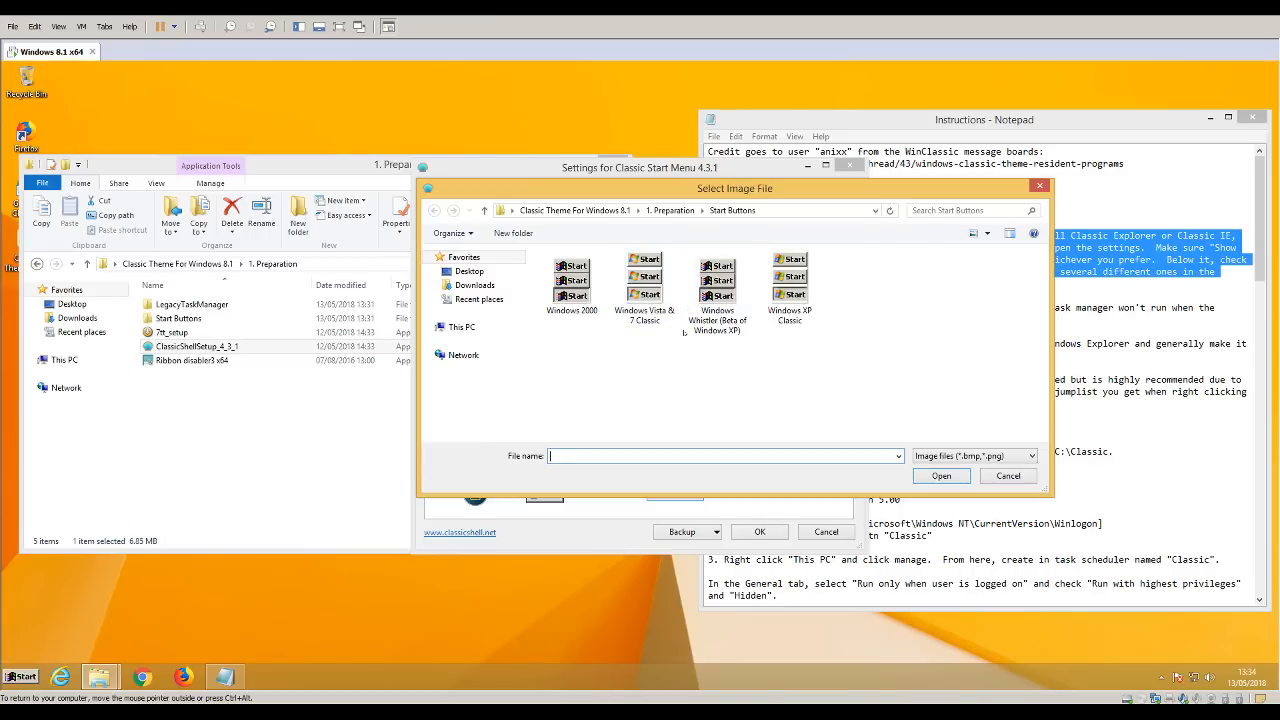
click(571, 285)
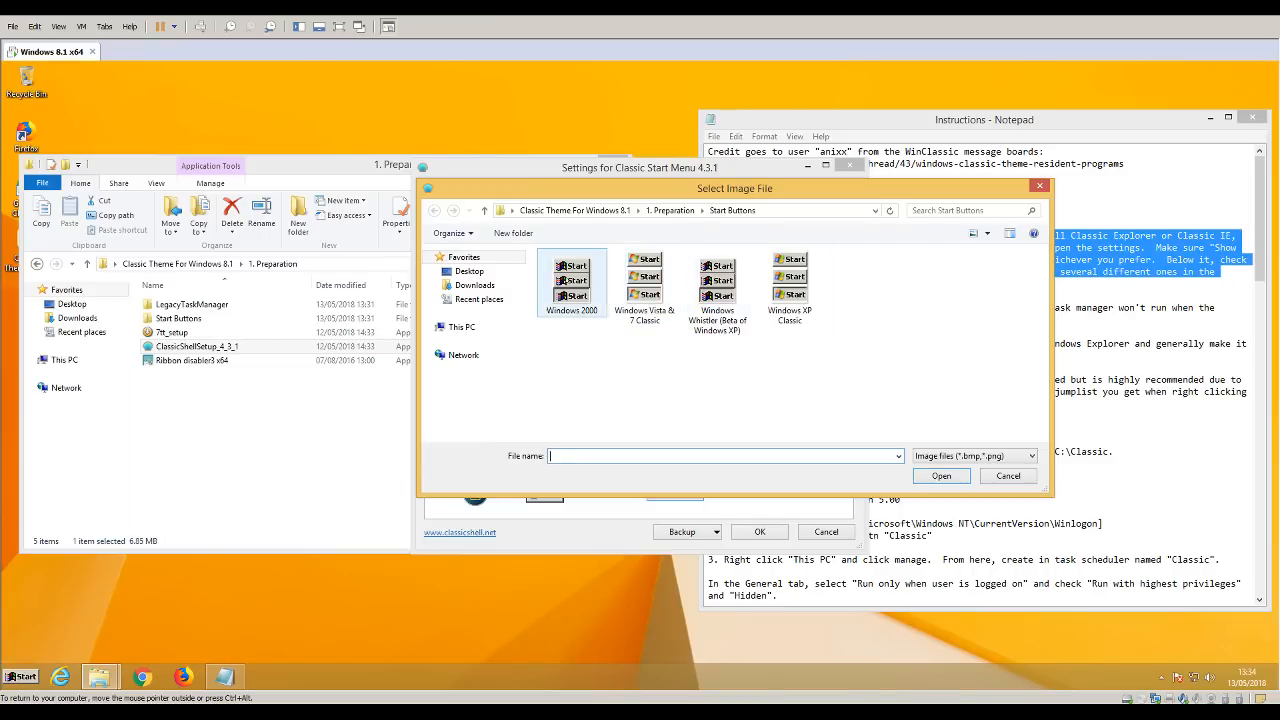
click(717, 292)
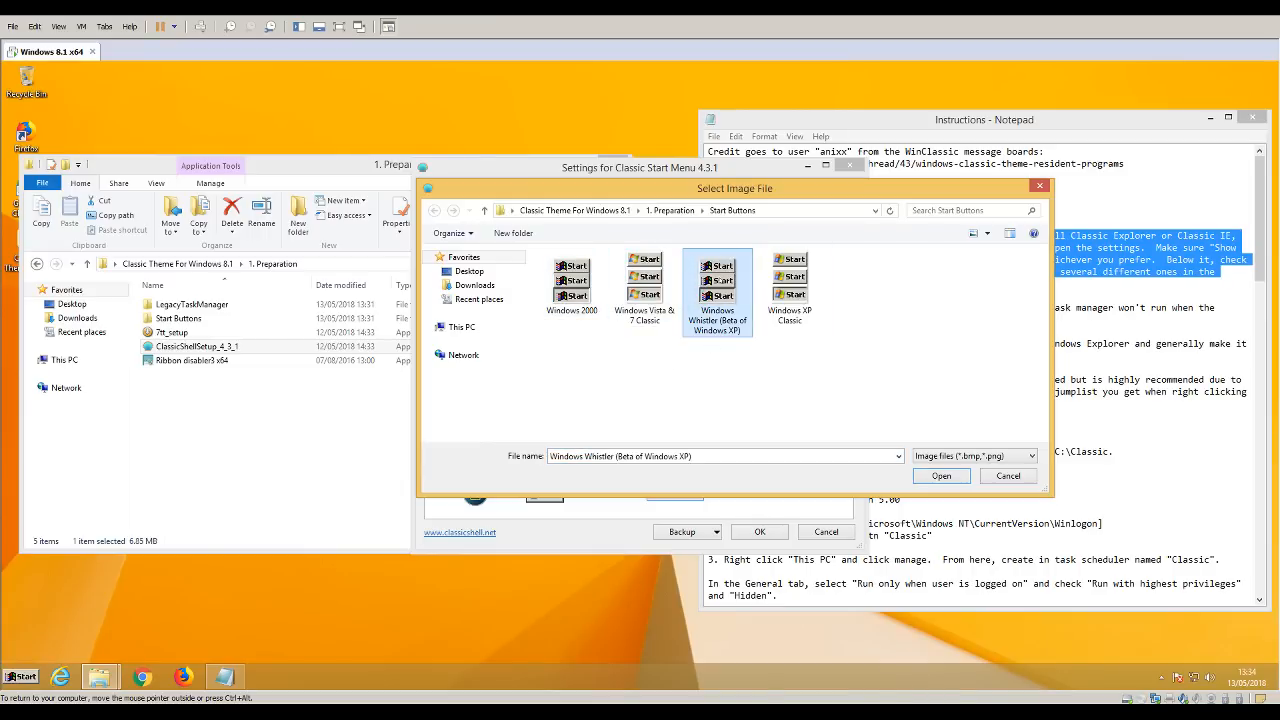
key(Return)
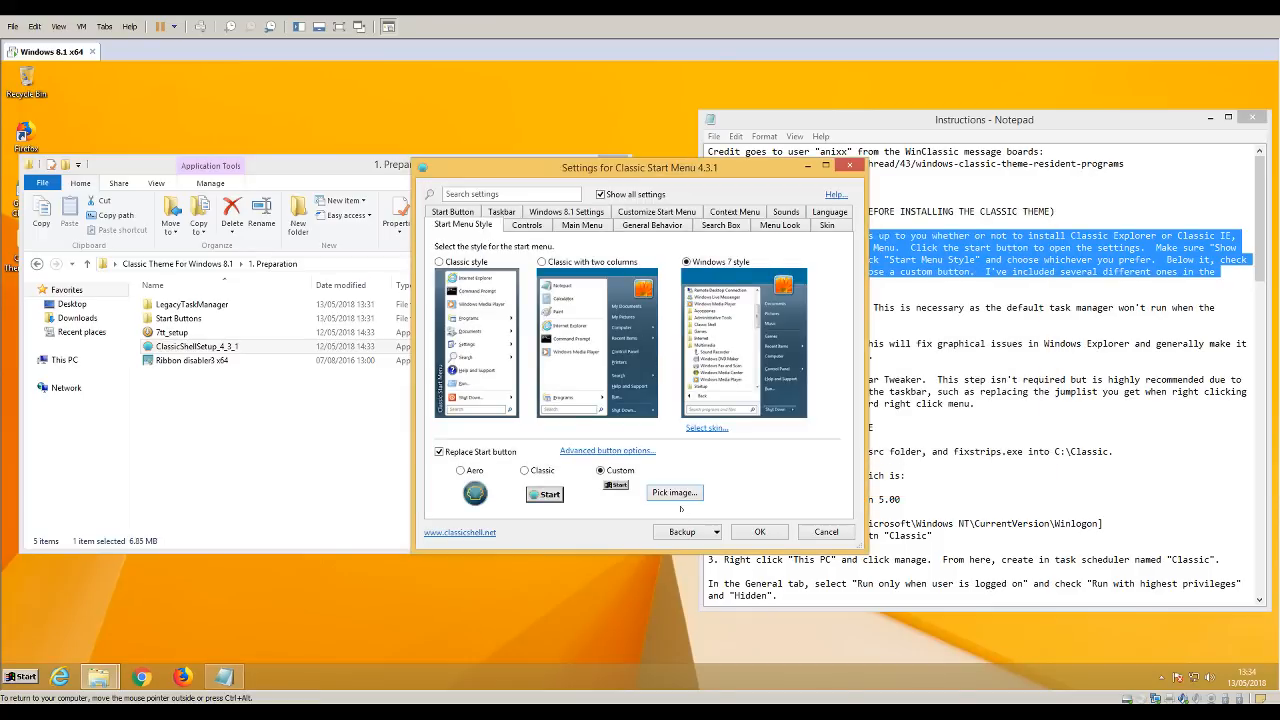
Try the Windows Vista & 7 Classic image as the custom Start button and test the button.
click(678, 495)
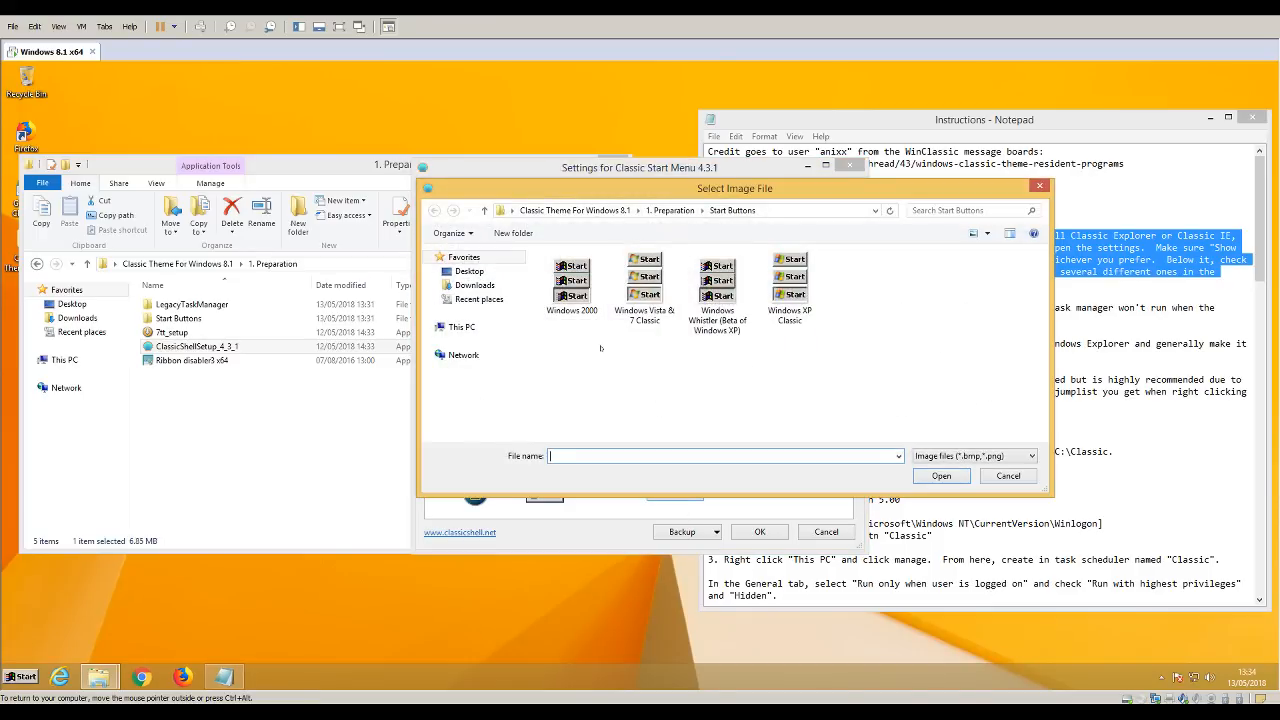
double_click(645, 287)
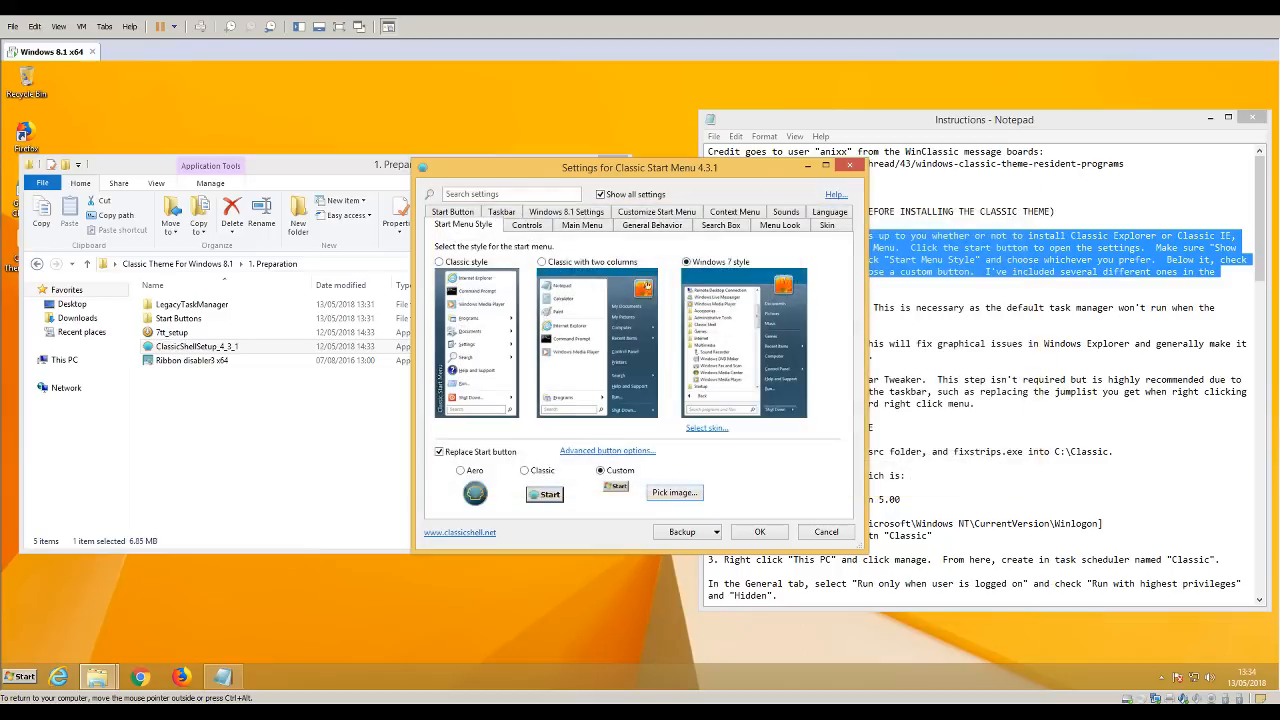
click(17, 676)
click(17, 676)
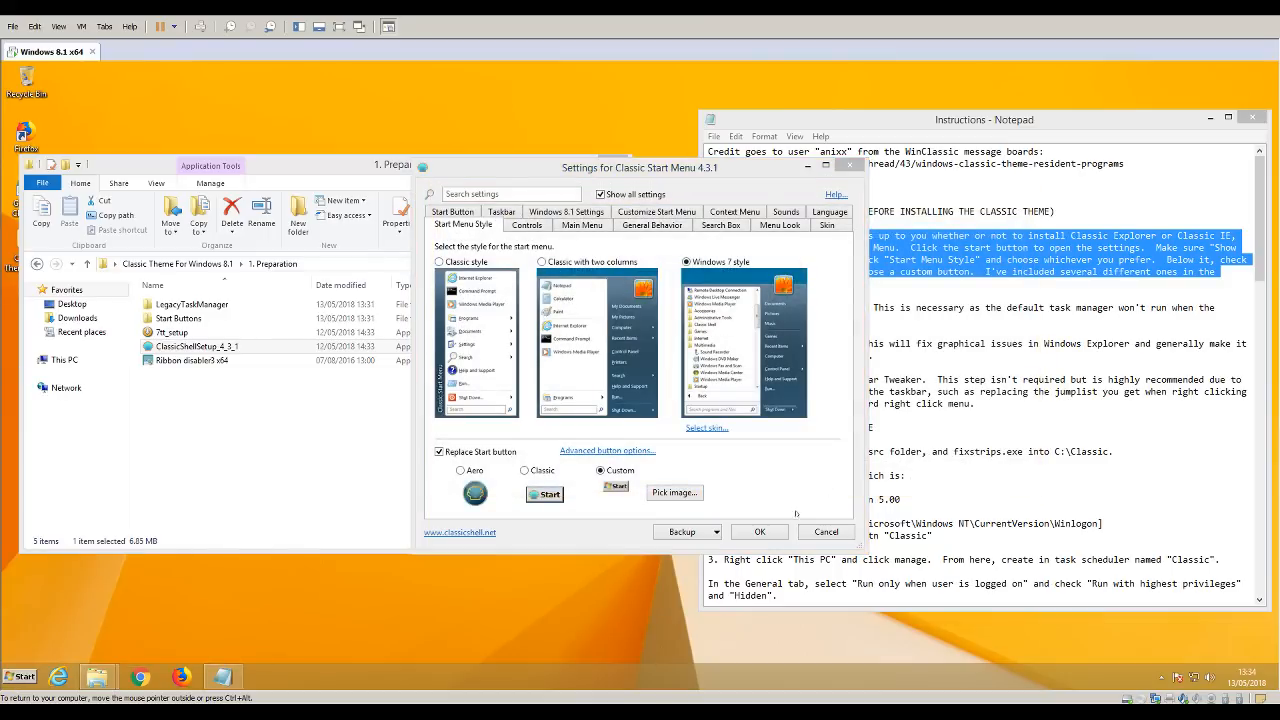
Set the custom Start button image to Windows XP Classic and save the Classic Start Menu settings.
click(674, 492)
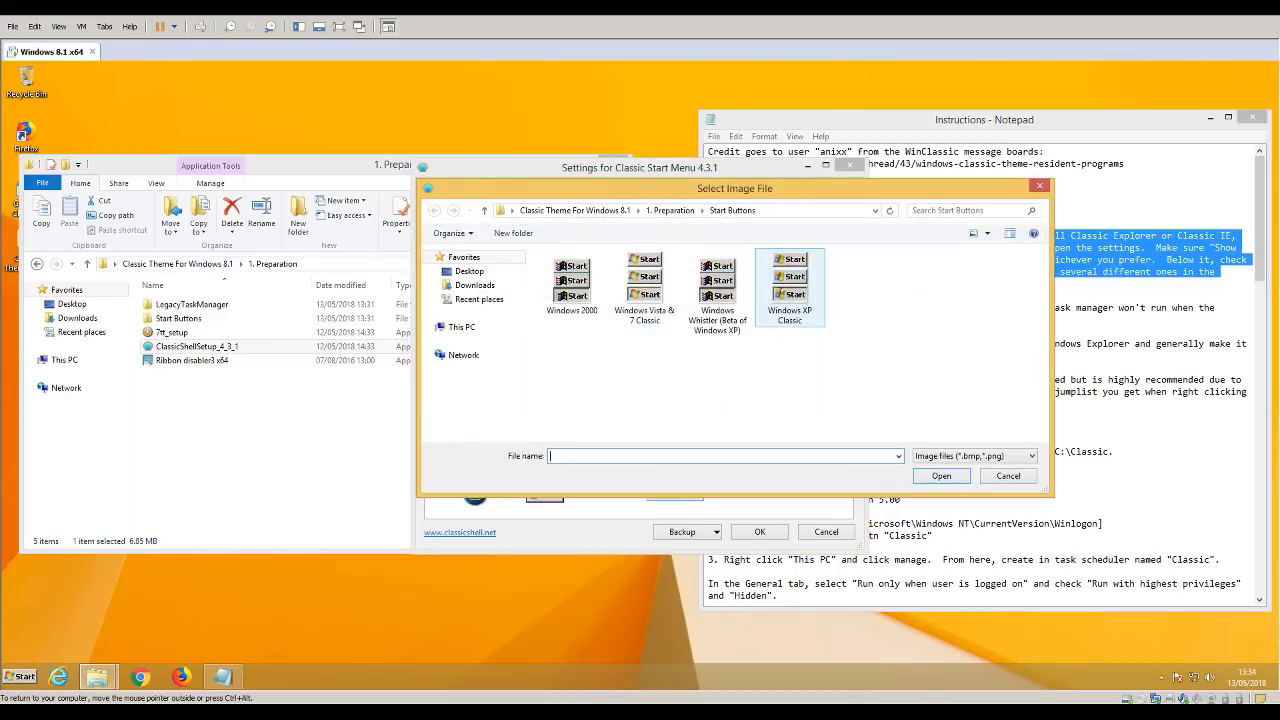
double_click(790, 285)
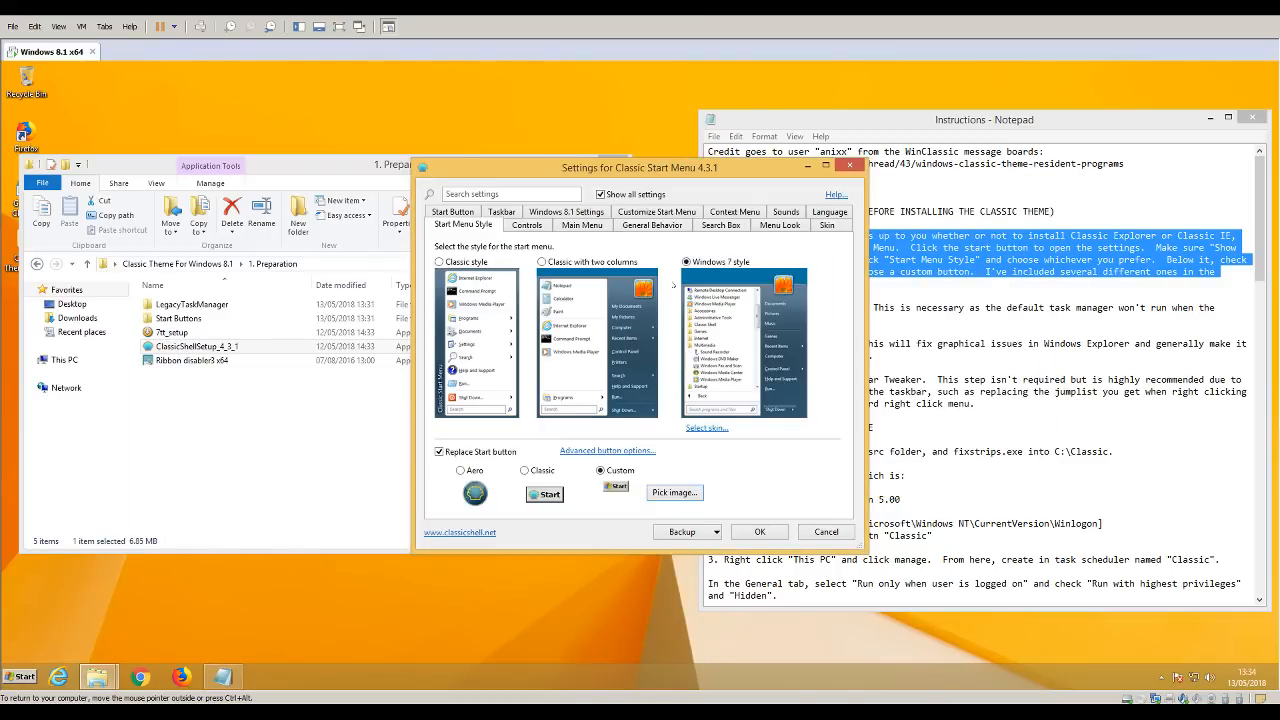
click(763, 532)
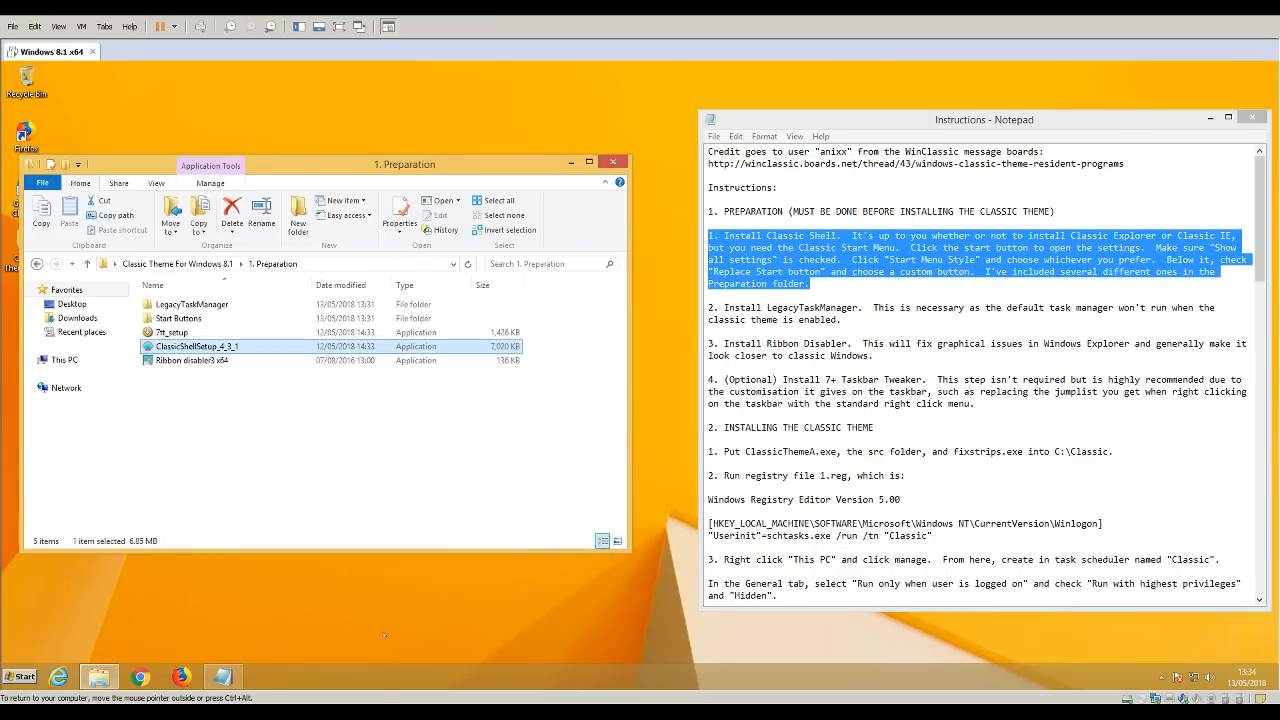
Configure the taskbar to use small taskbar buttons and never combine them.
right_click(370, 686)
click(425, 670)
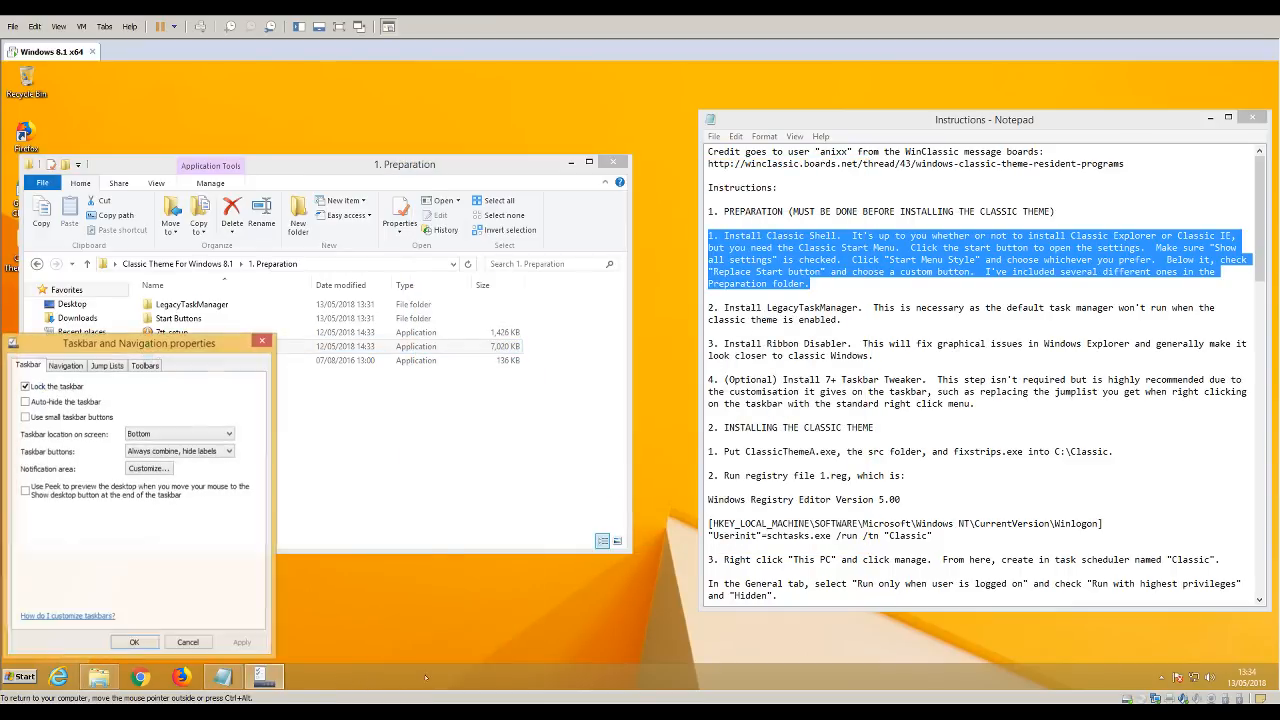
click(44, 418)
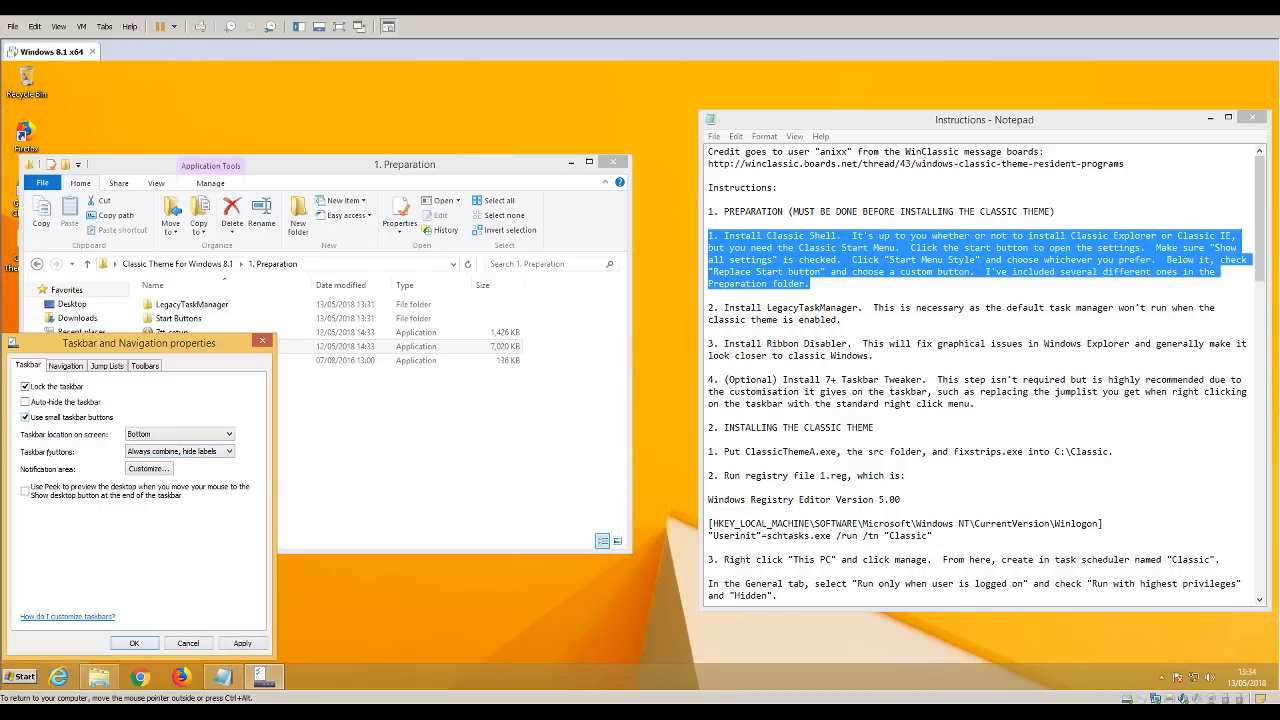
click(188, 454)
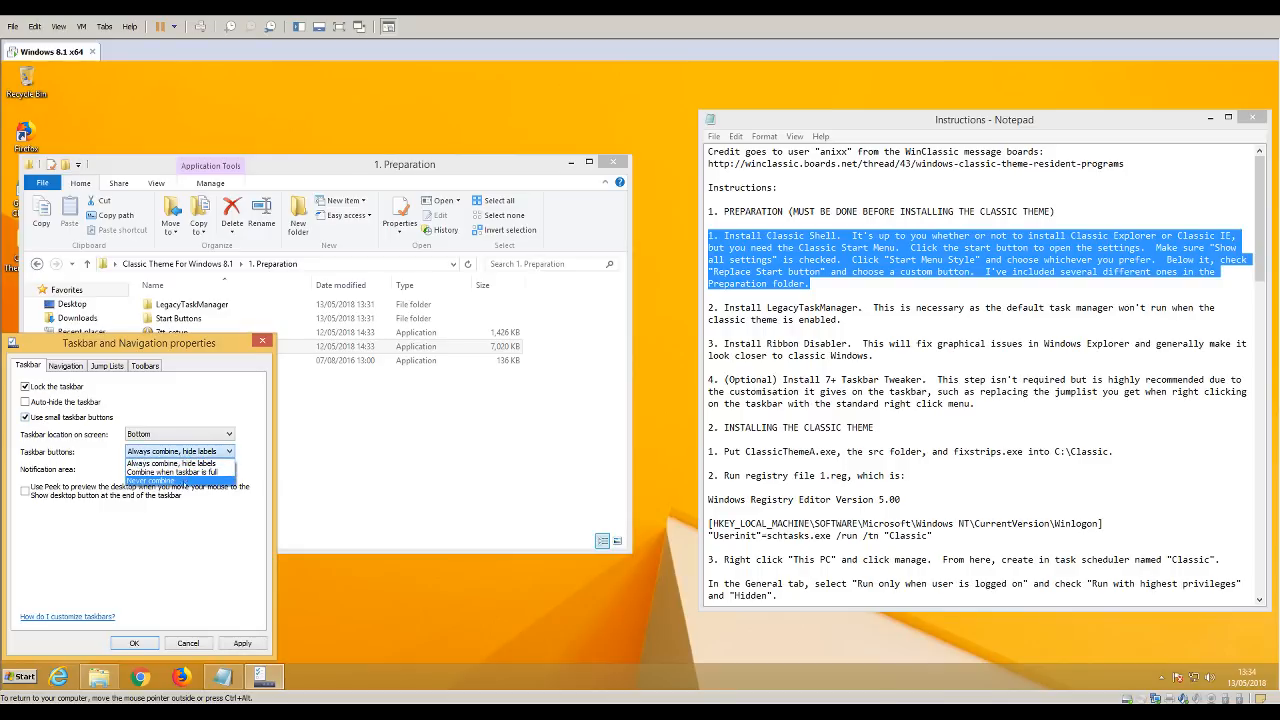
click(170, 481)
click(242, 643)
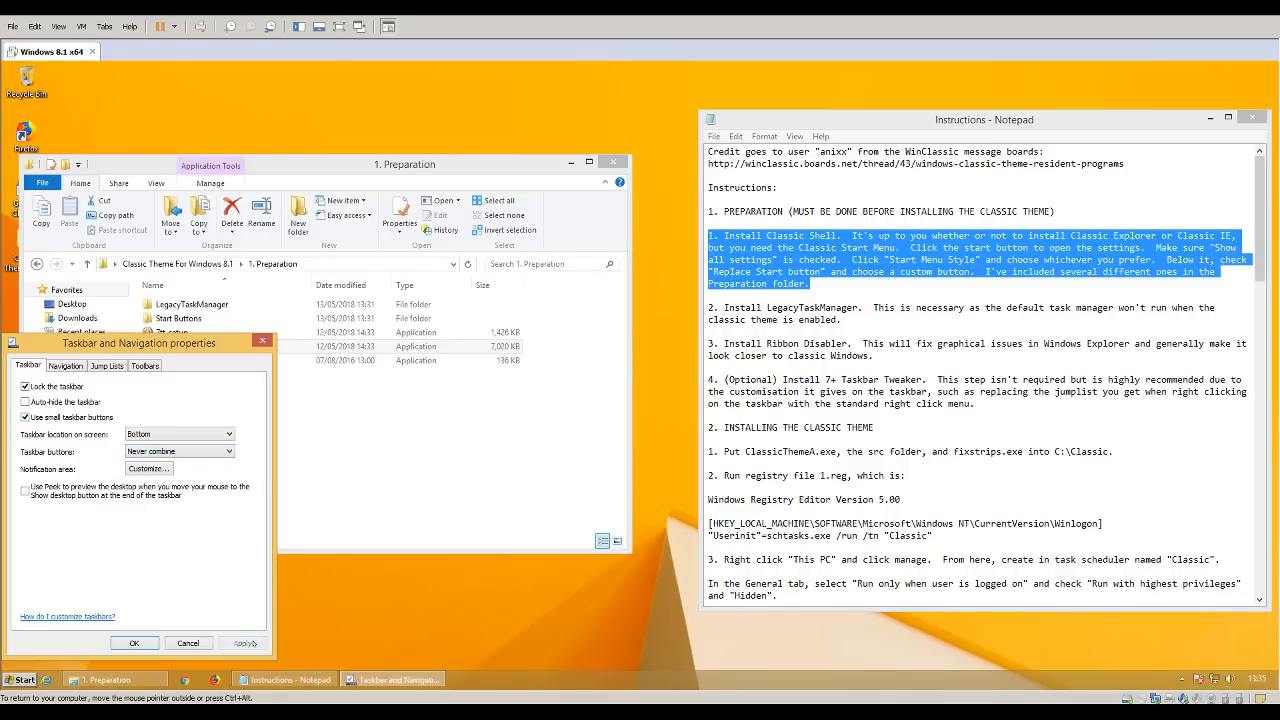
click(134, 643)
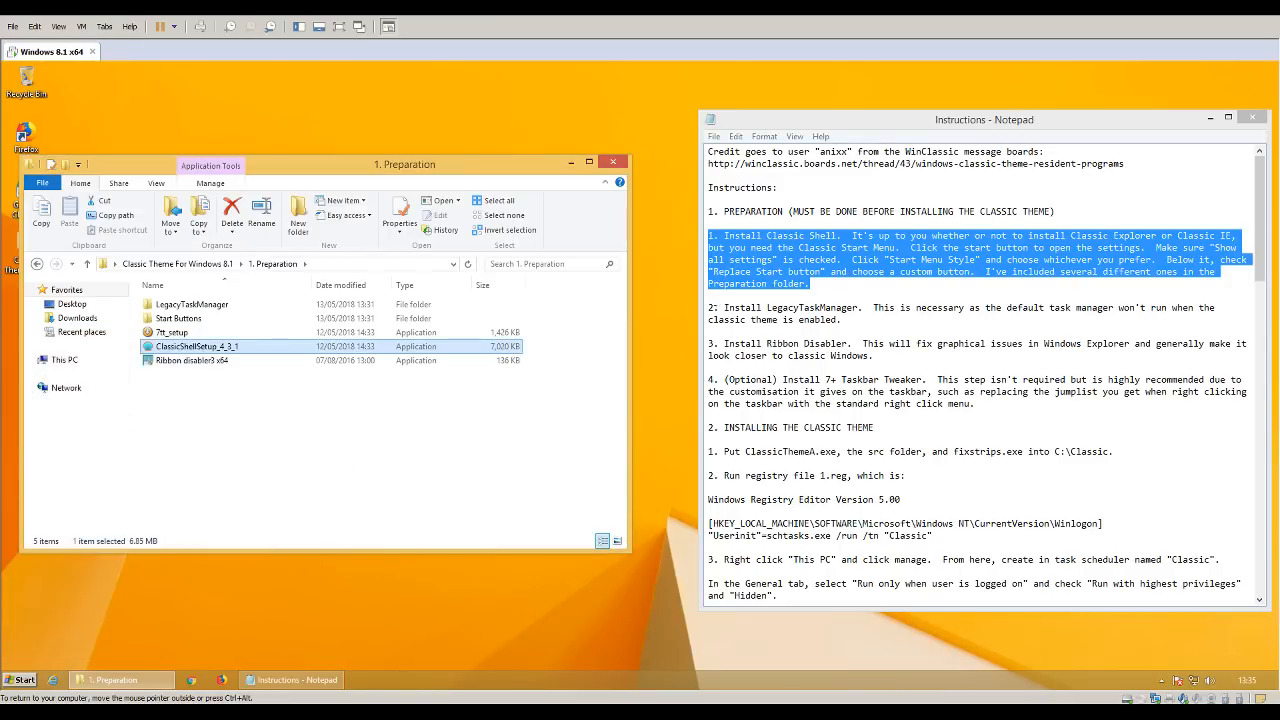
Highlight the LegacyTaskManager instruction and launch the tm_cfg_win8-win10 installer from the LegacyTaskManager folder.
drag(708, 307, 858, 318)
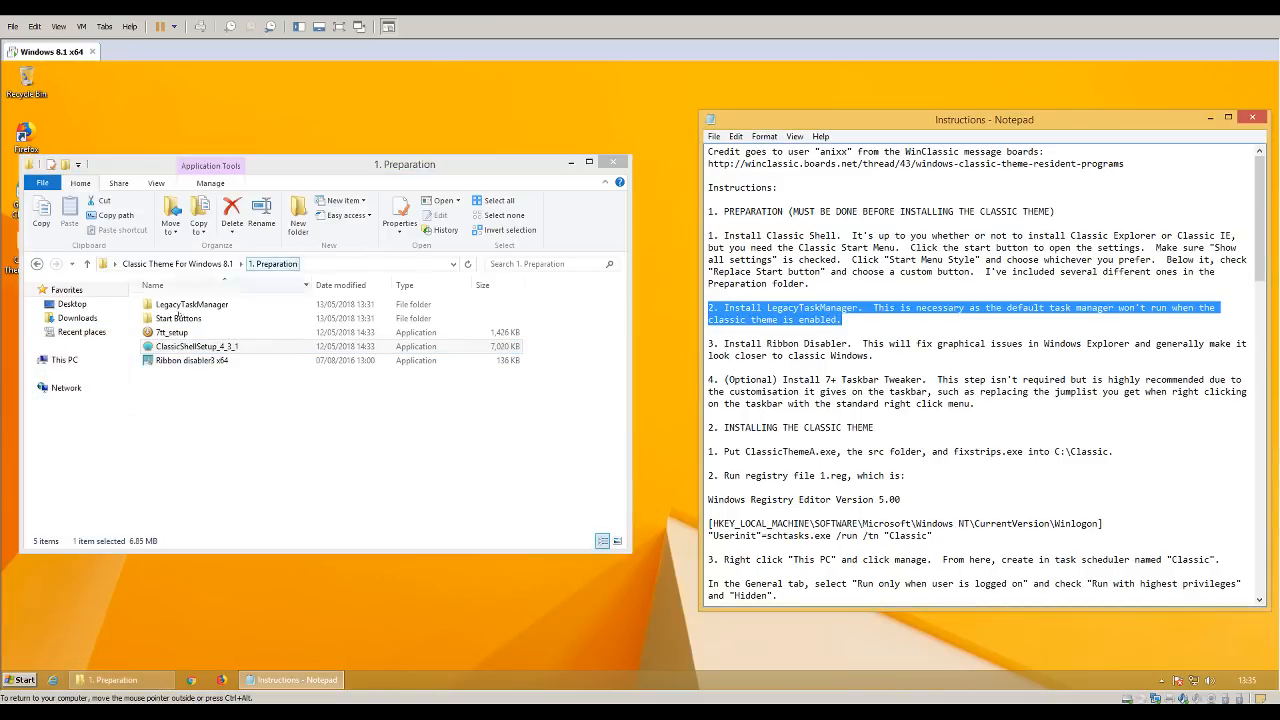
double_click(183, 304)
double_click(183, 305)
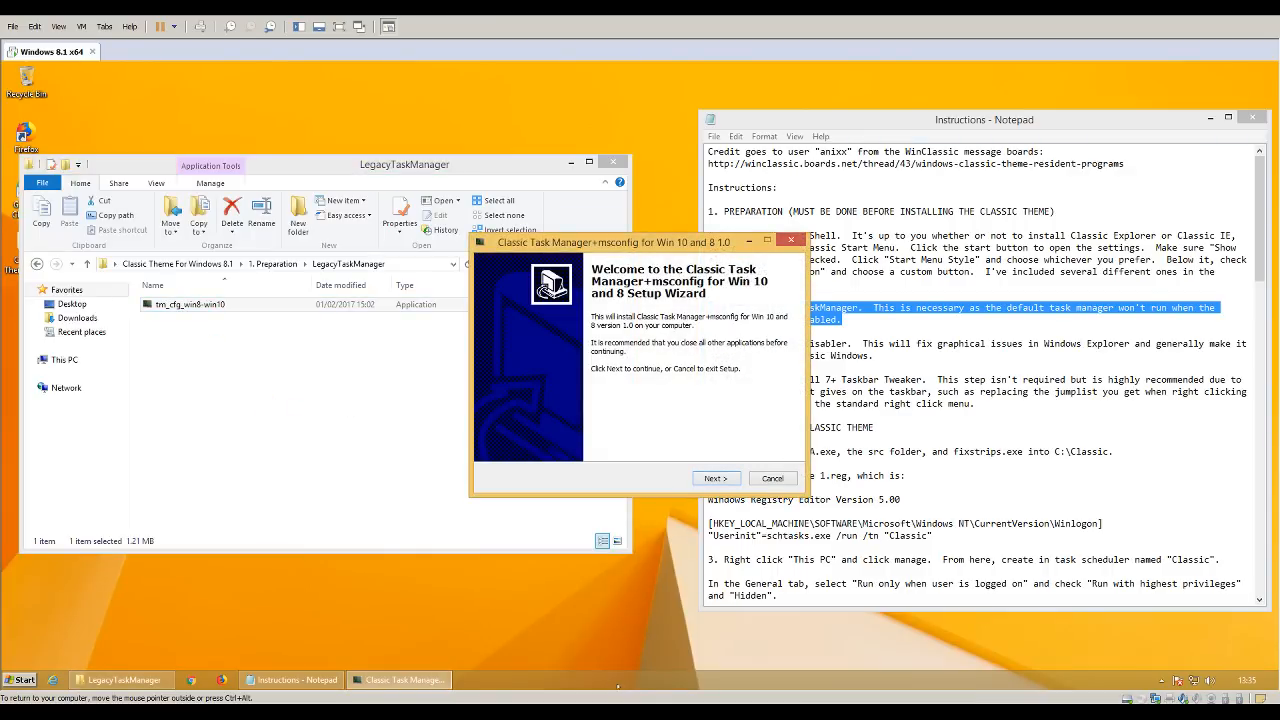
View the default Task Manager from the taskbar and close it.
right_click(600, 682)
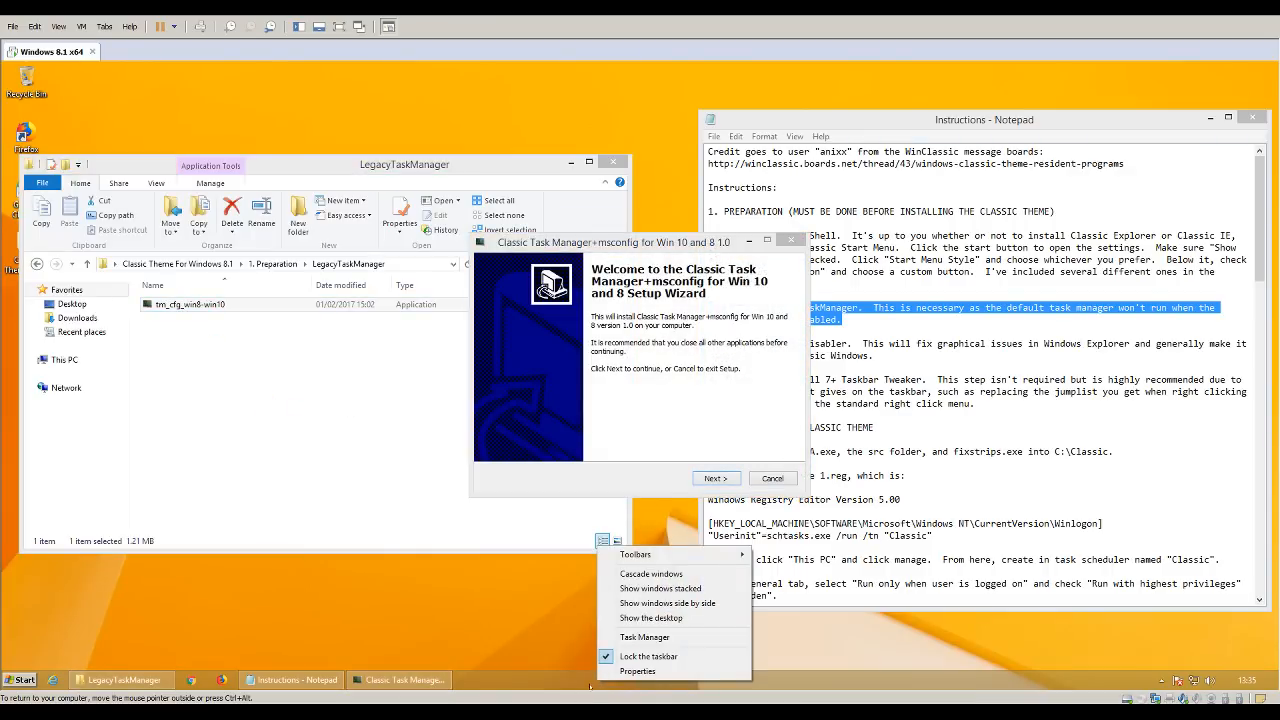
click(644, 636)
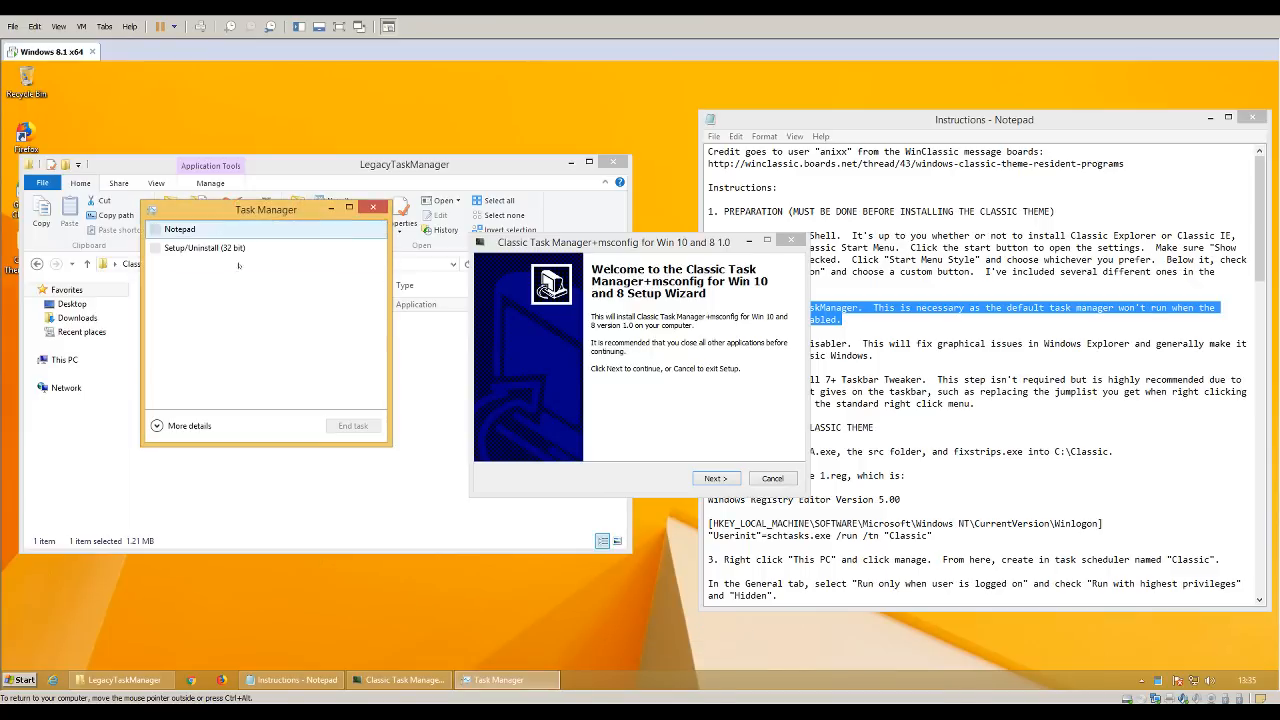
click(372, 208)
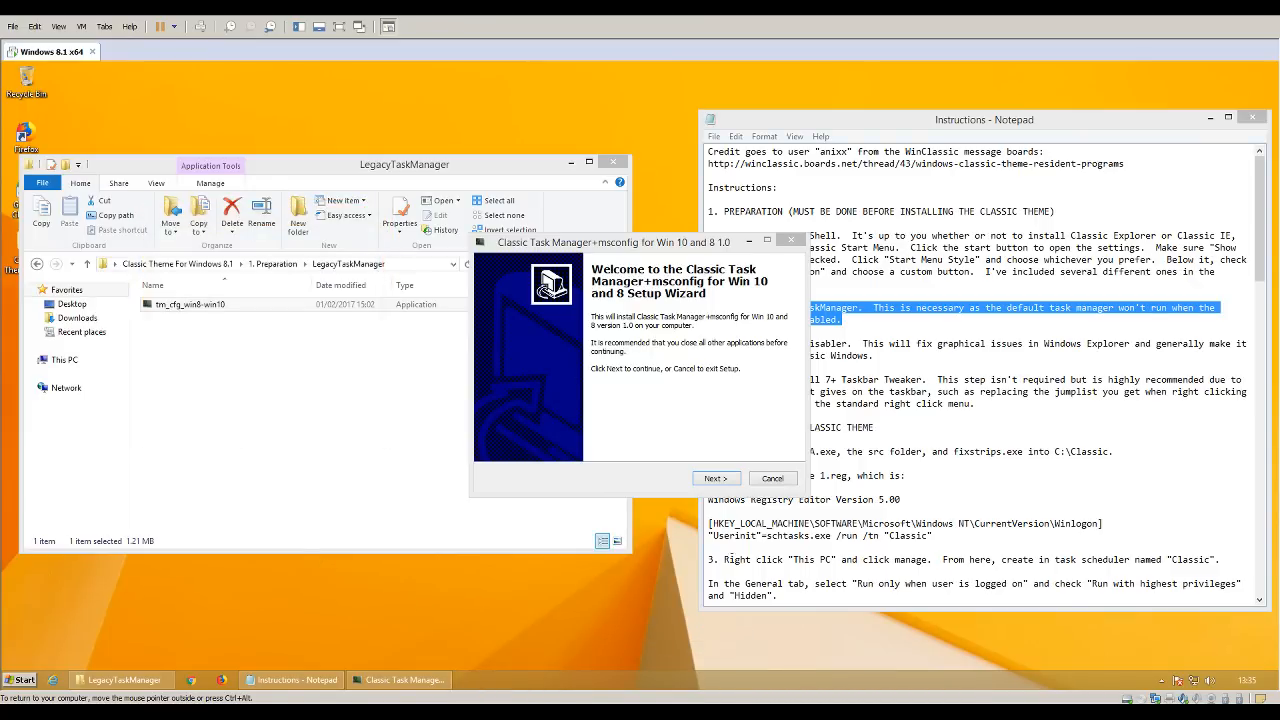
Install Classic Task Manager+msconfig with the full installation and no desktop icons, and finish the setup.
click(714, 478)
click(714, 478)
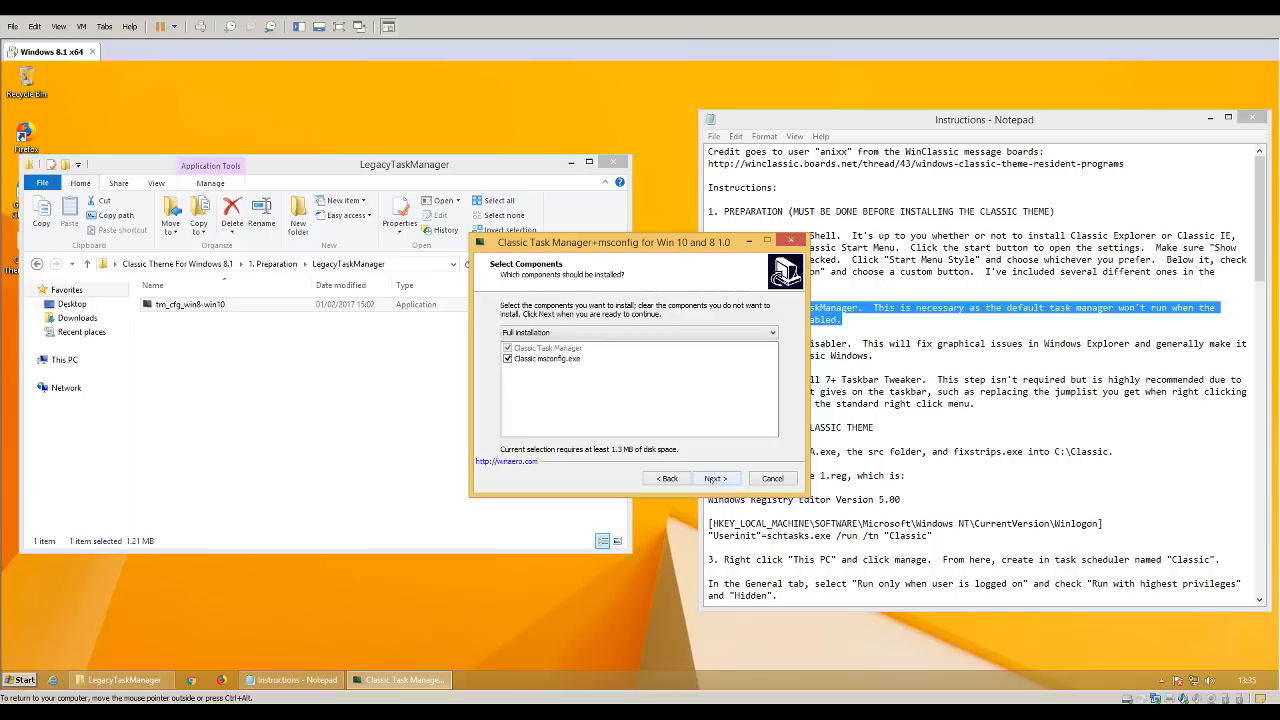
click(714, 478)
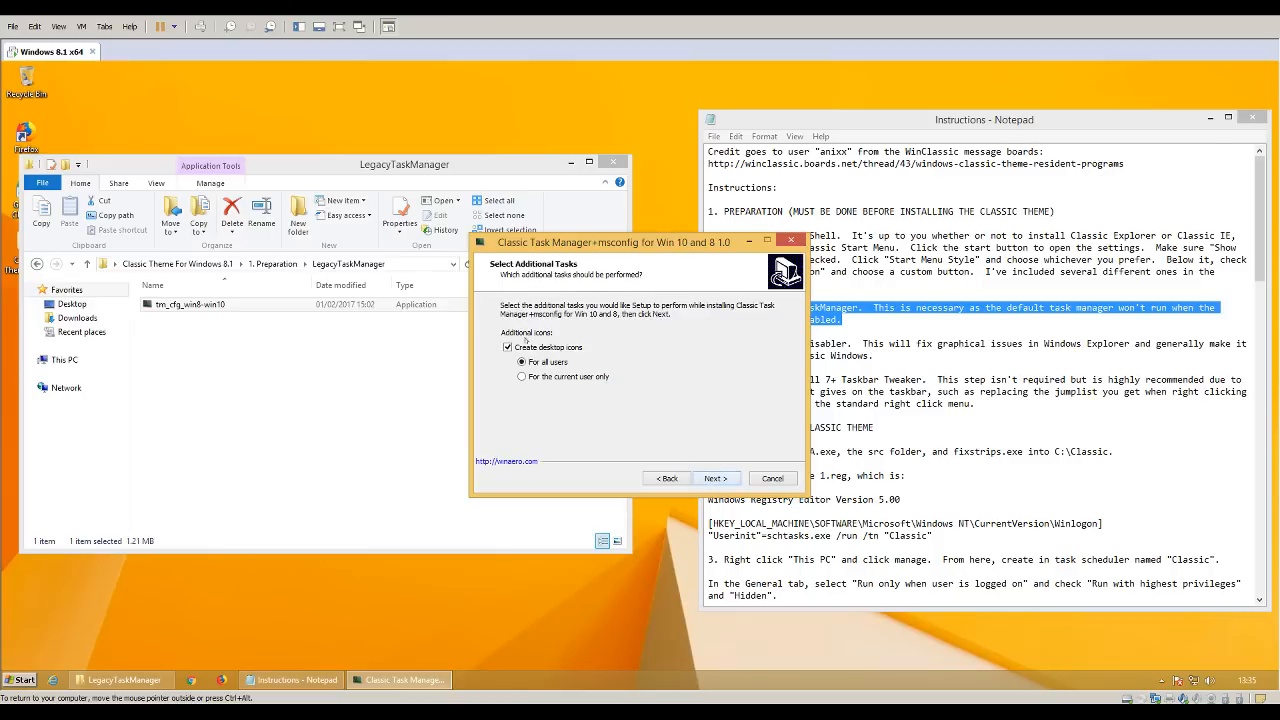
click(532, 347)
click(715, 478)
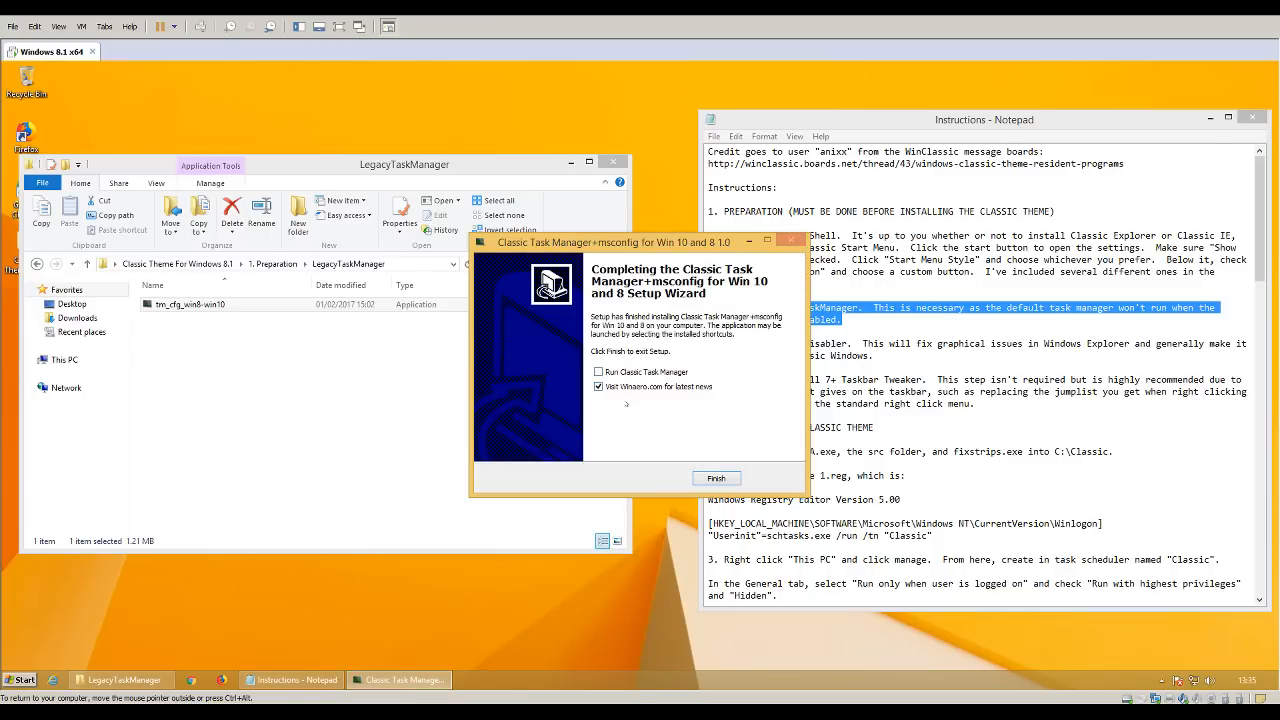
click(716, 478)
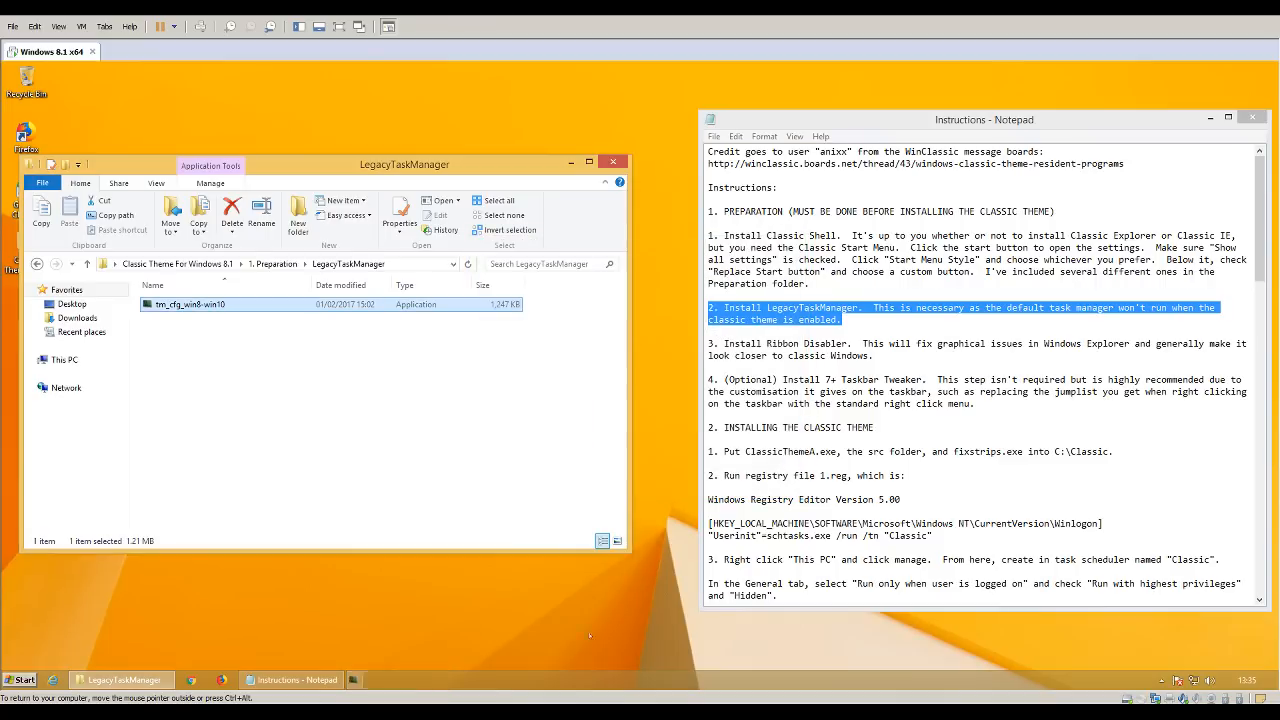
Open the newly installed classic Task Manager from the taskbar and examine its process list.
right_click(566, 680)
click(620, 641)
click(83, 112)
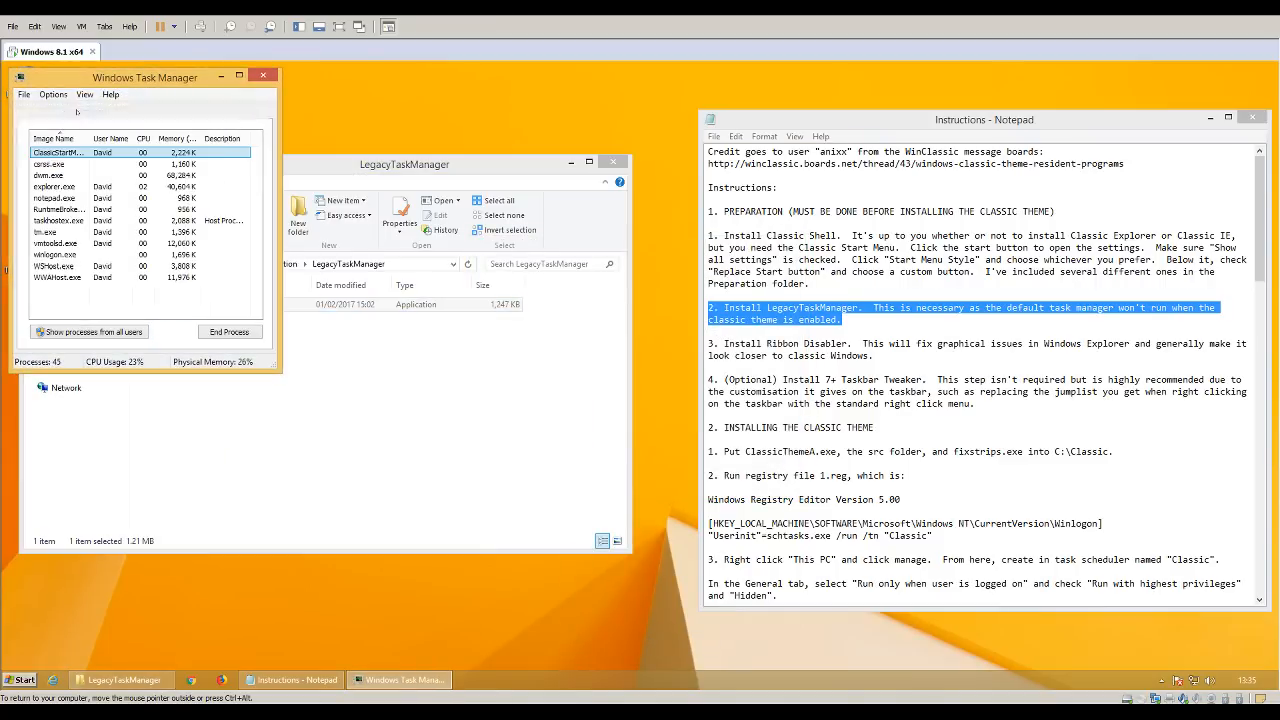
Close the classic Task Manager, highlight the Ribbon Disabler instruction, and launch Ribbon disabler3 x64 from the Preparation folder.
click(265, 77)
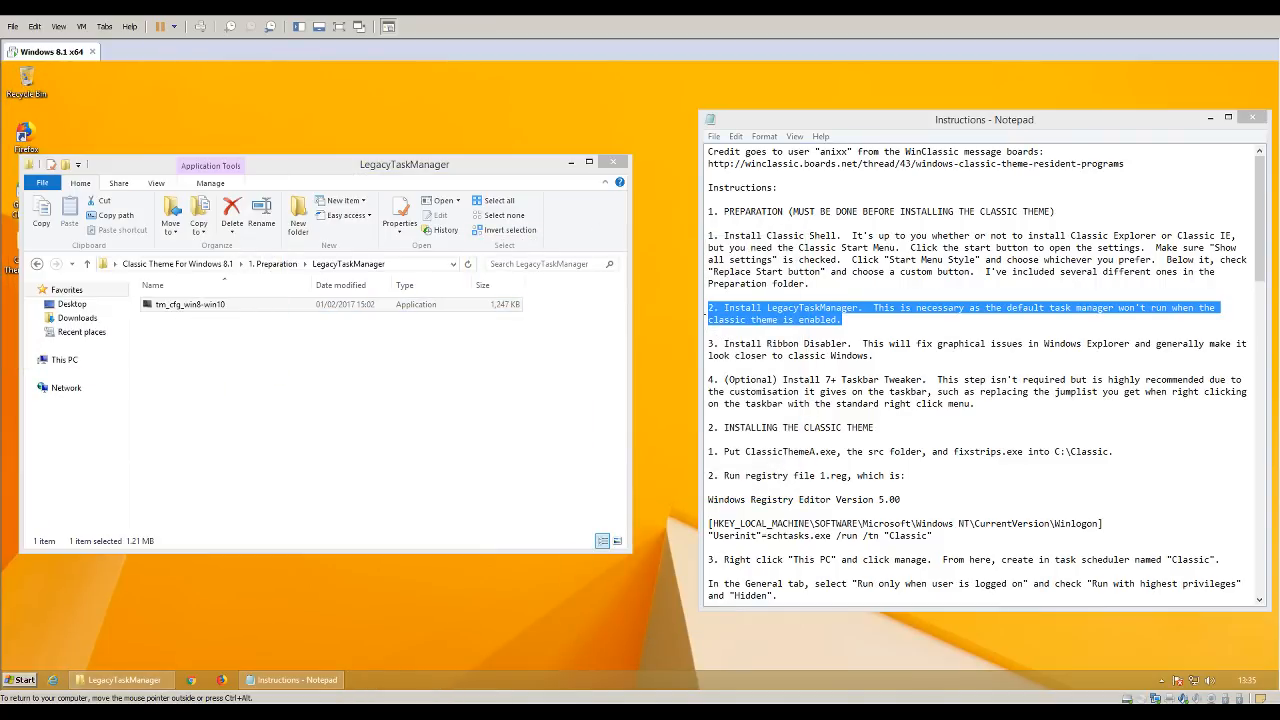
drag(708, 343, 912, 360)
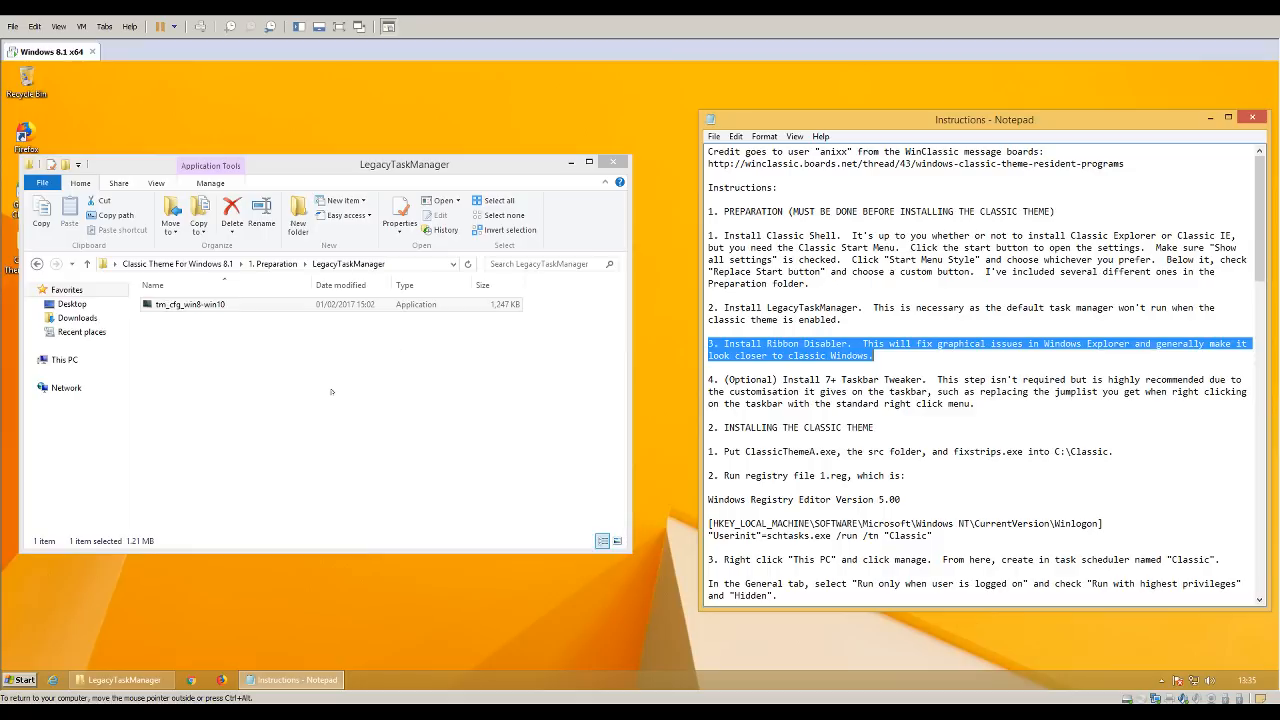
click(36, 263)
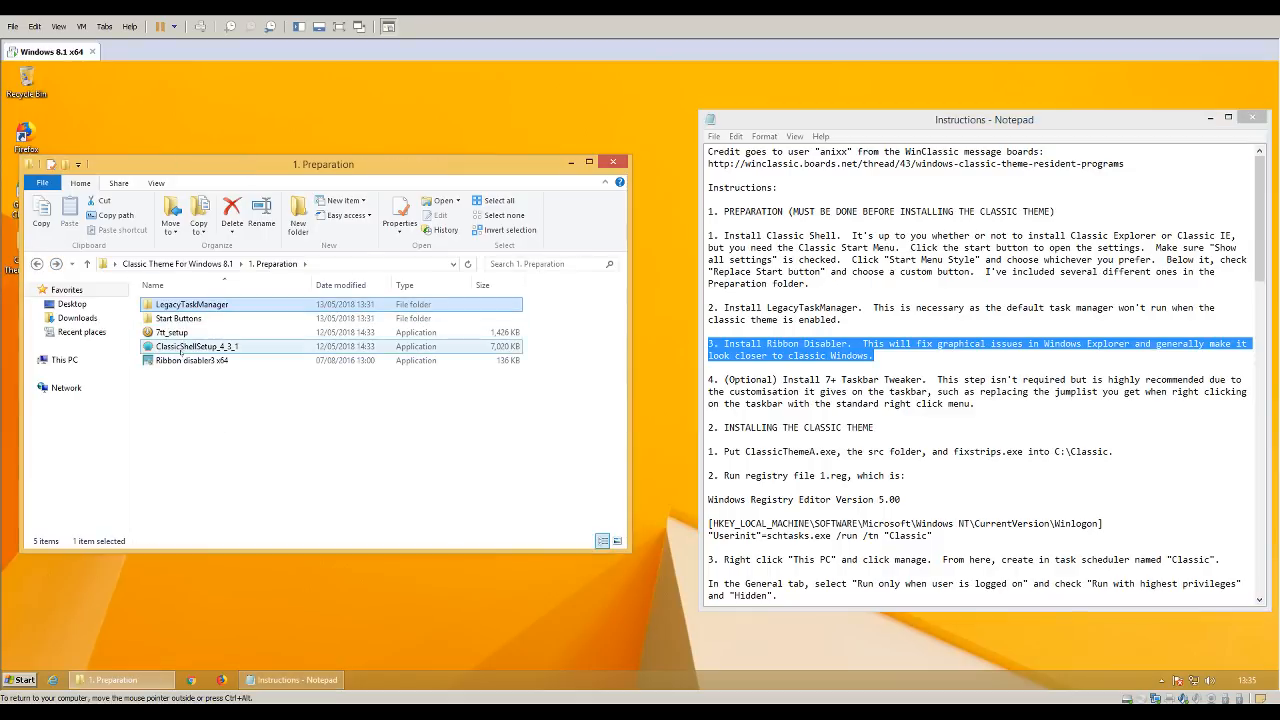
click(181, 362)
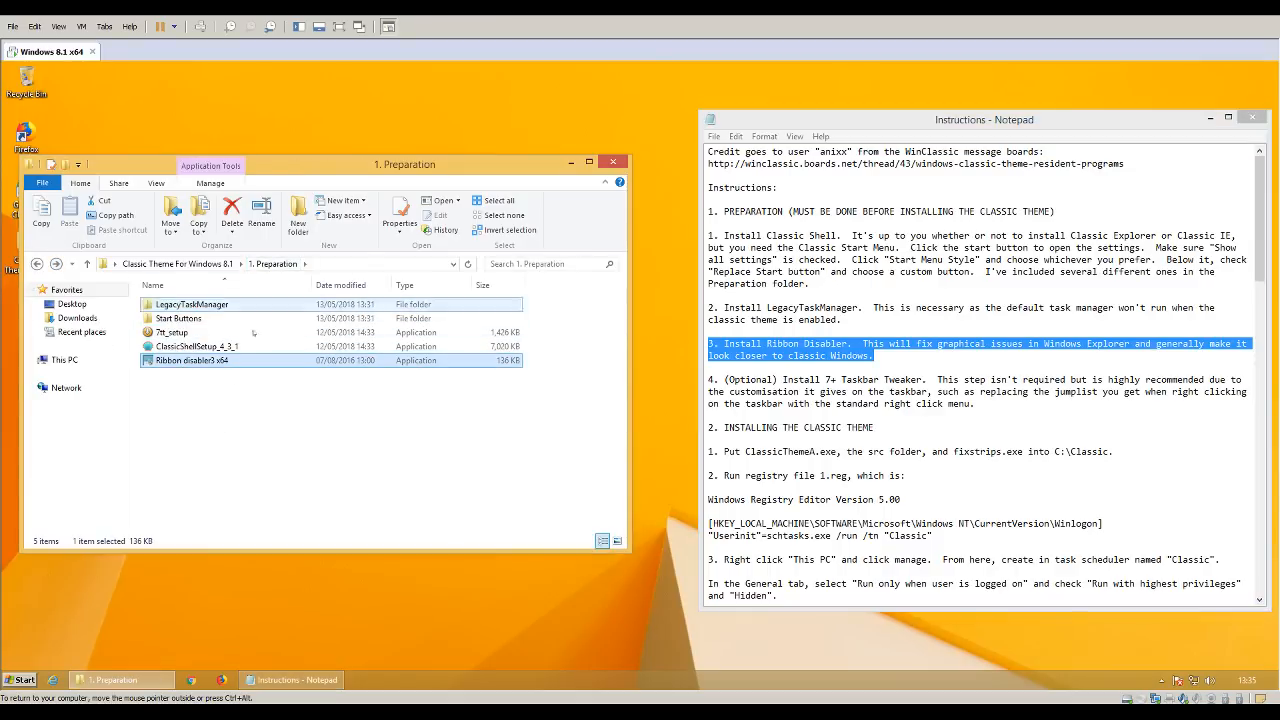
double_click(203, 362)
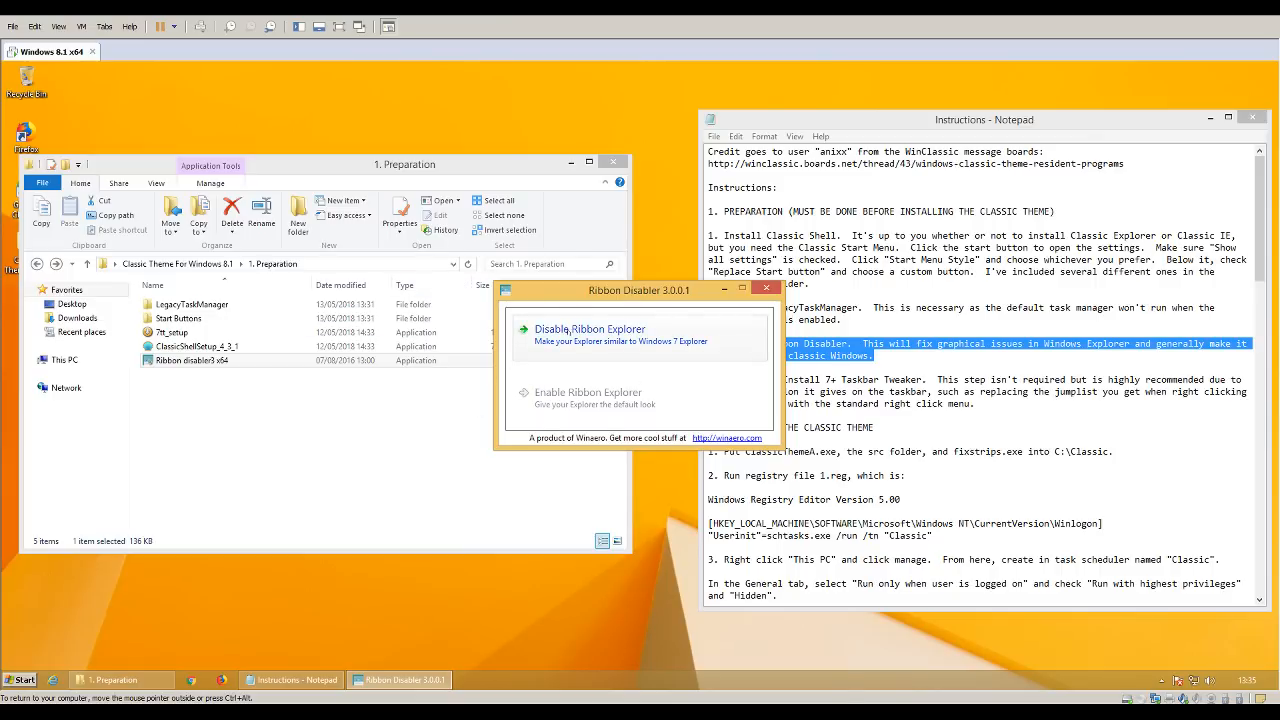
View the default ribbon layout of Explorer in the Documents folder and close that window.
click(22, 680)
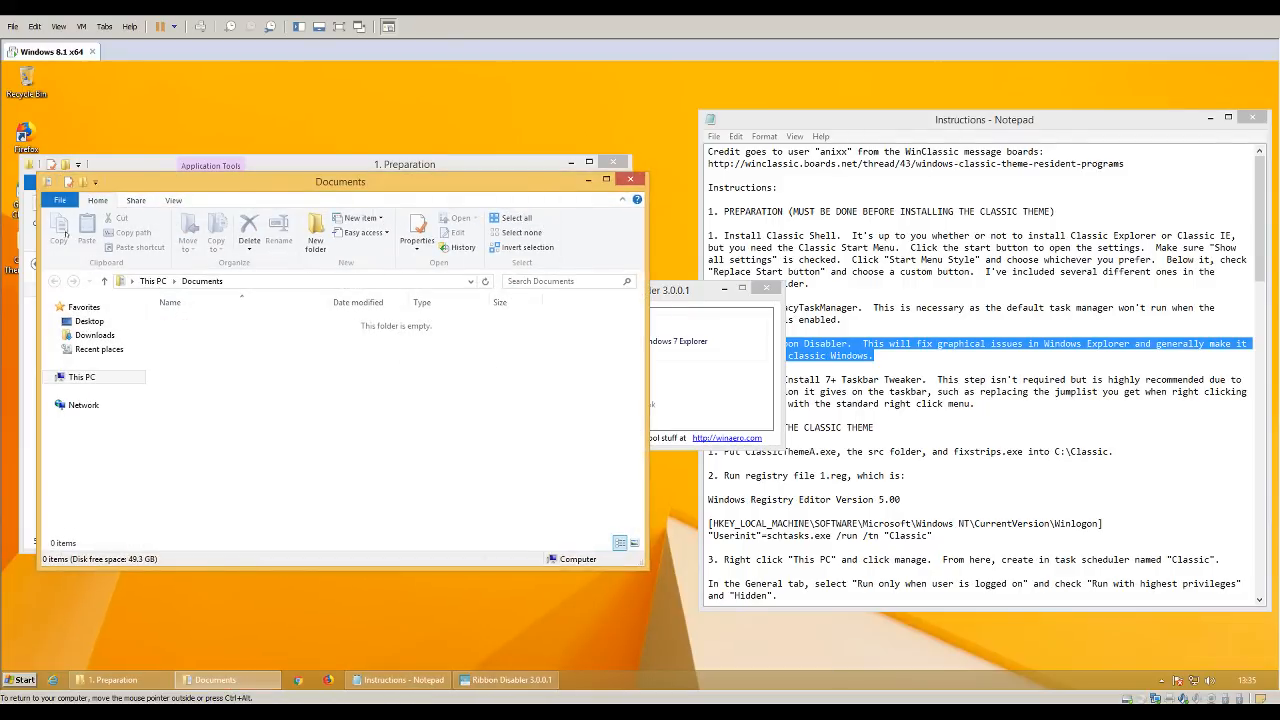
click(630, 180)
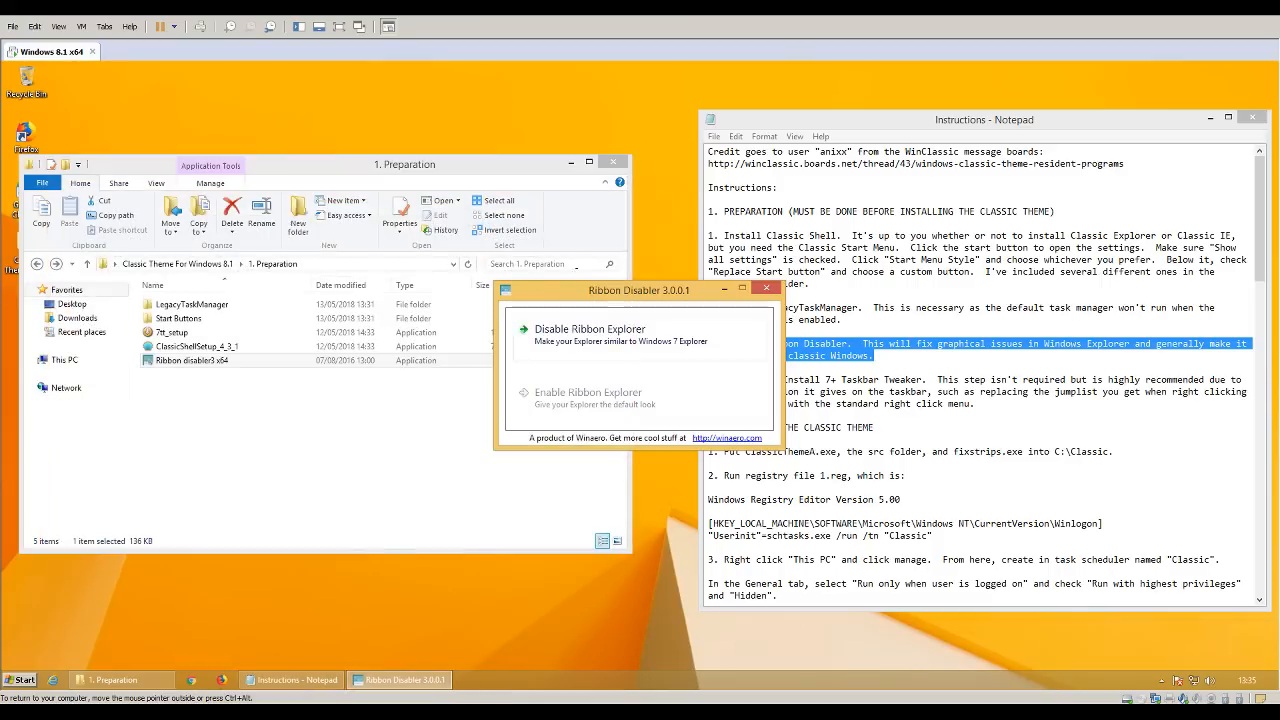
Disable Ribbon Explorer with Ribbon Disabler, log off as offered, and return to the desktop.
click(556, 330)
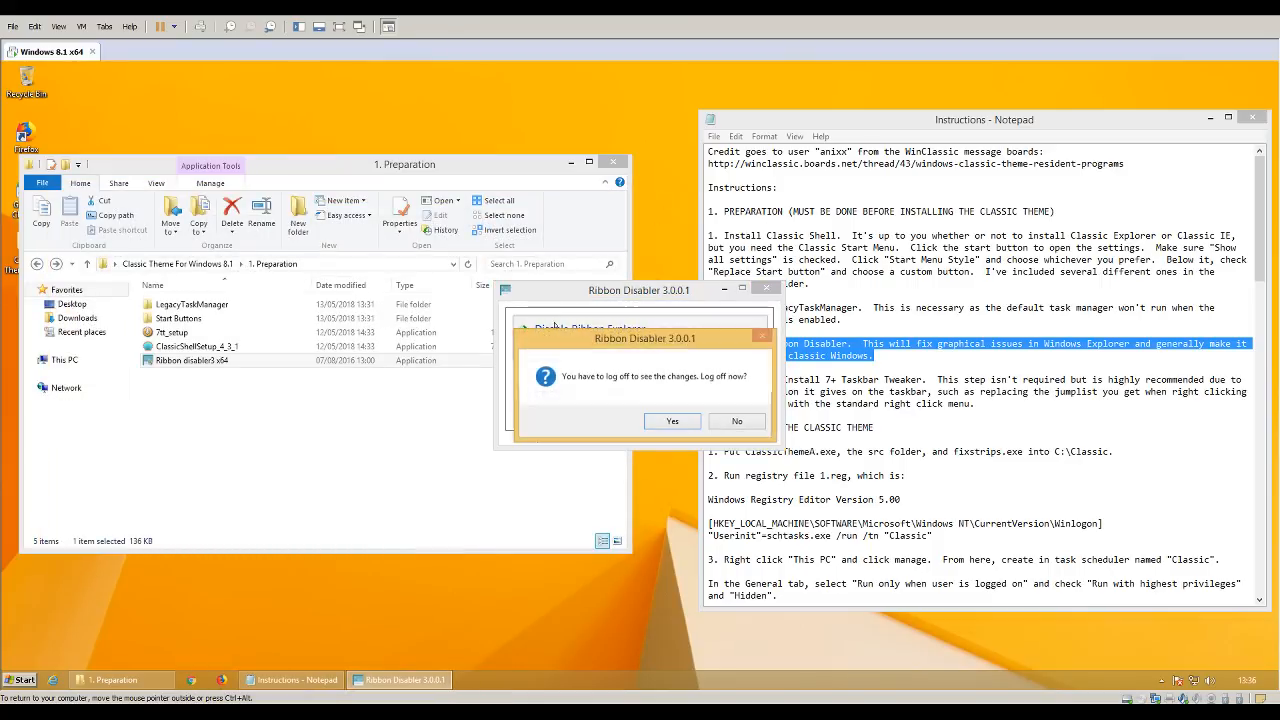
click(678, 422)
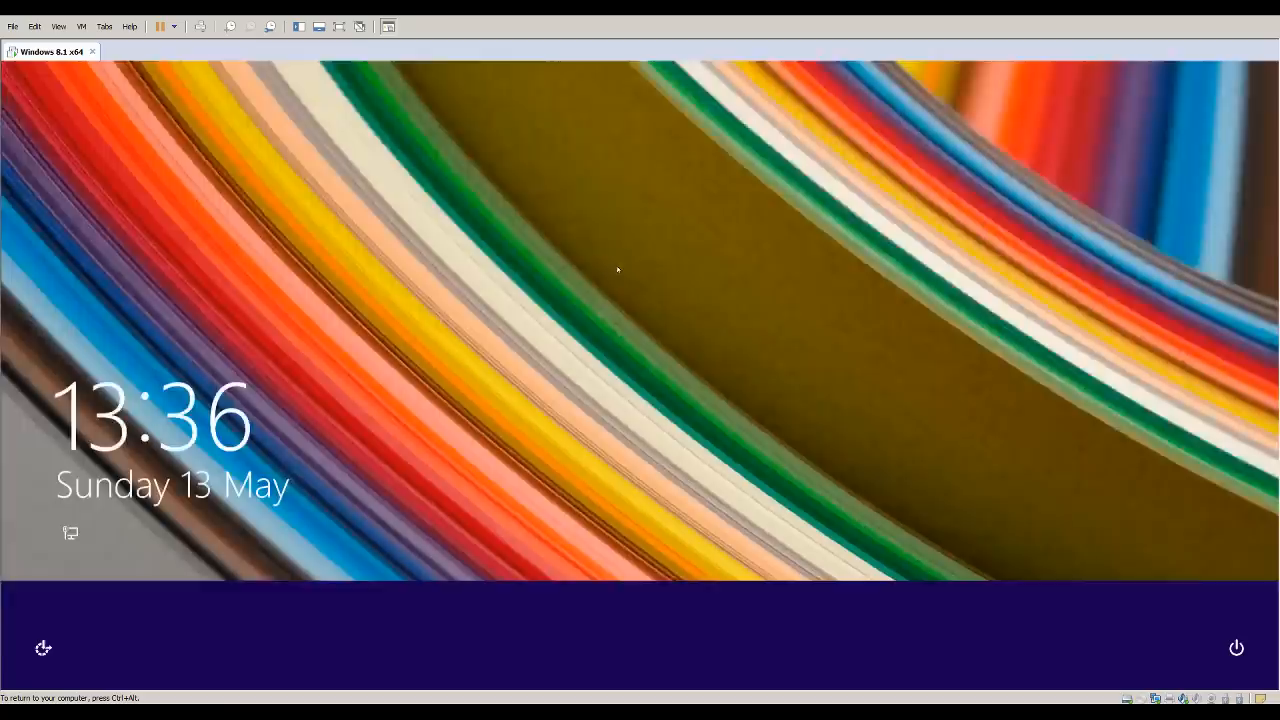
click(617, 269)
click(617, 269)
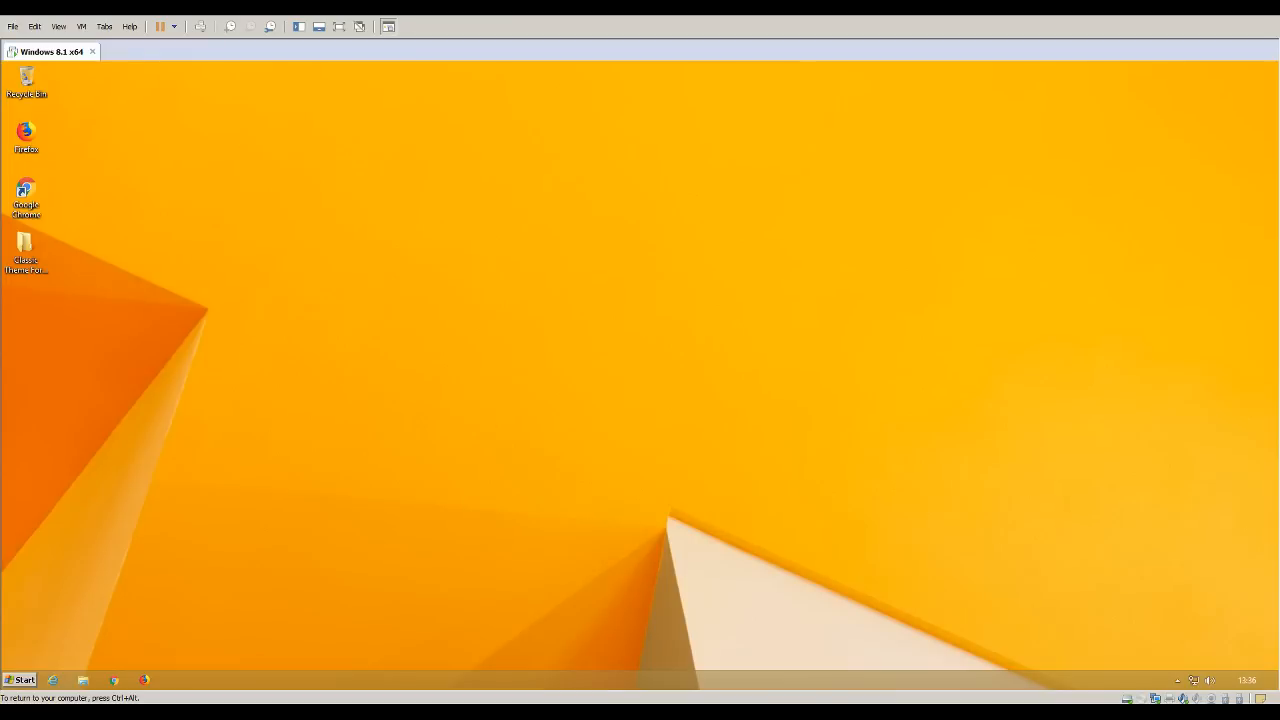
Open the Documents folder, examine Explorer's menu bar and layout without the ribbon, and close the window.
click(20, 680)
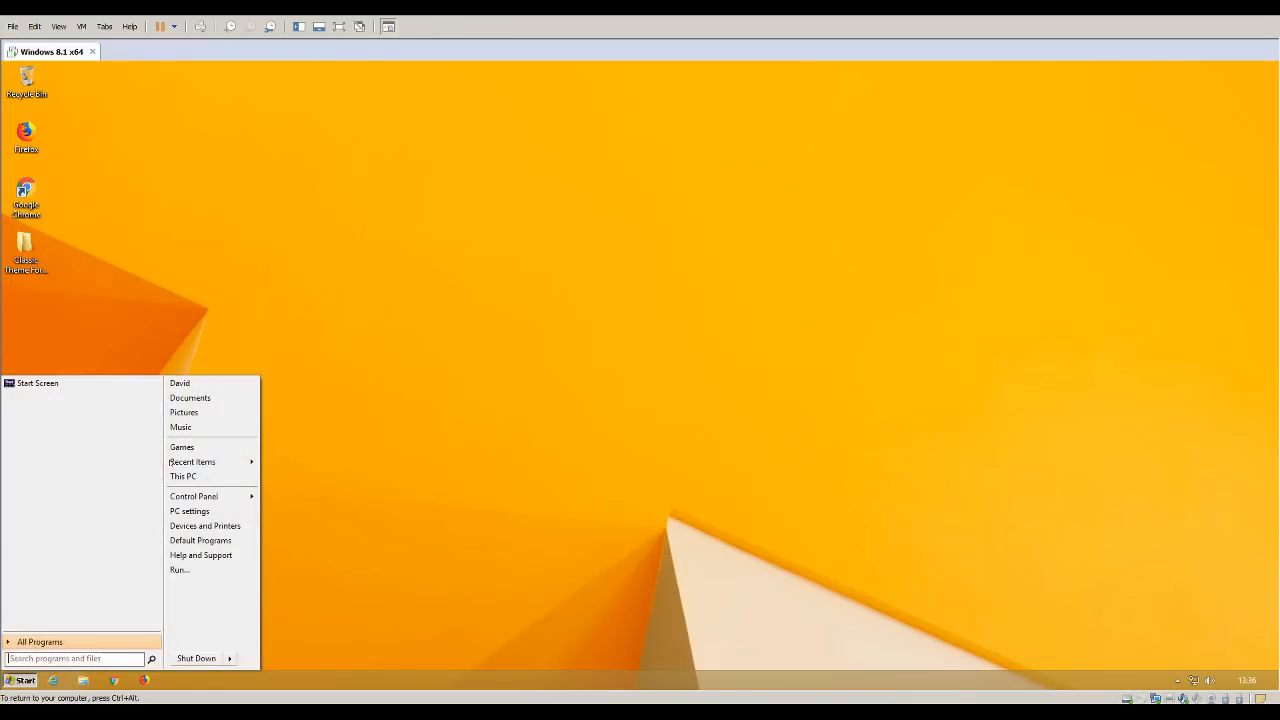
click(190, 398)
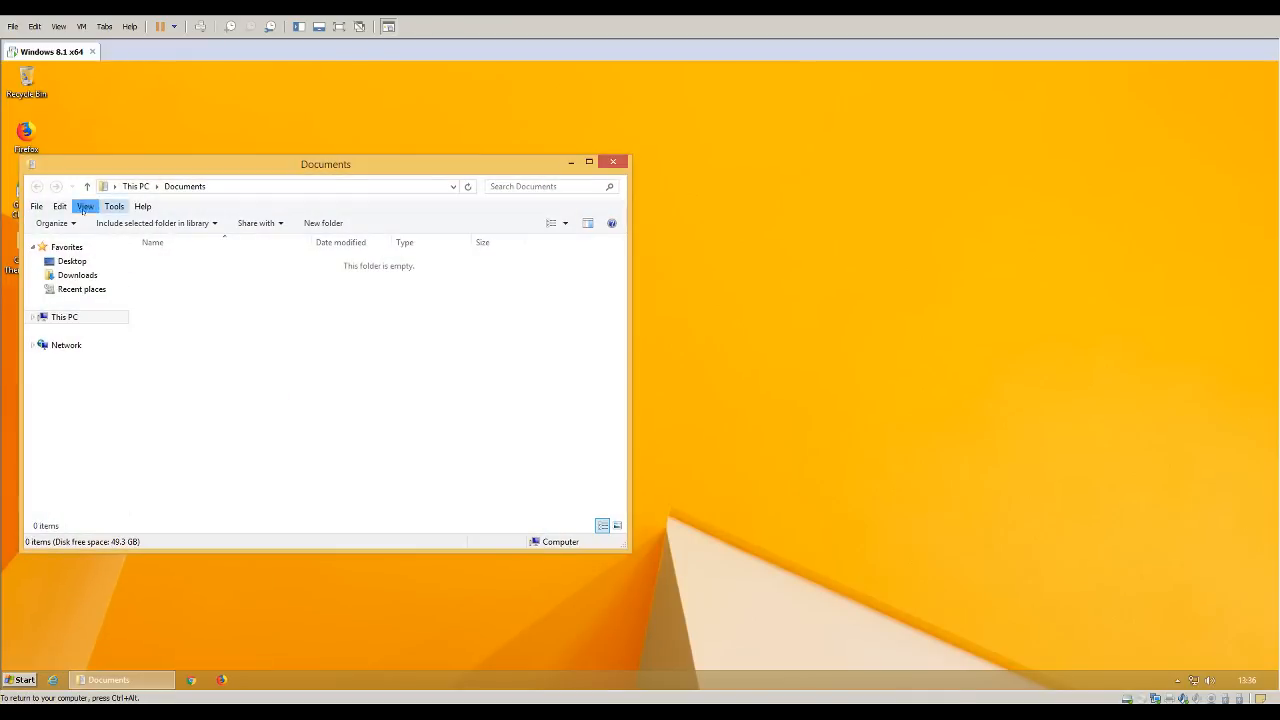
click(60, 206)
click(36, 206)
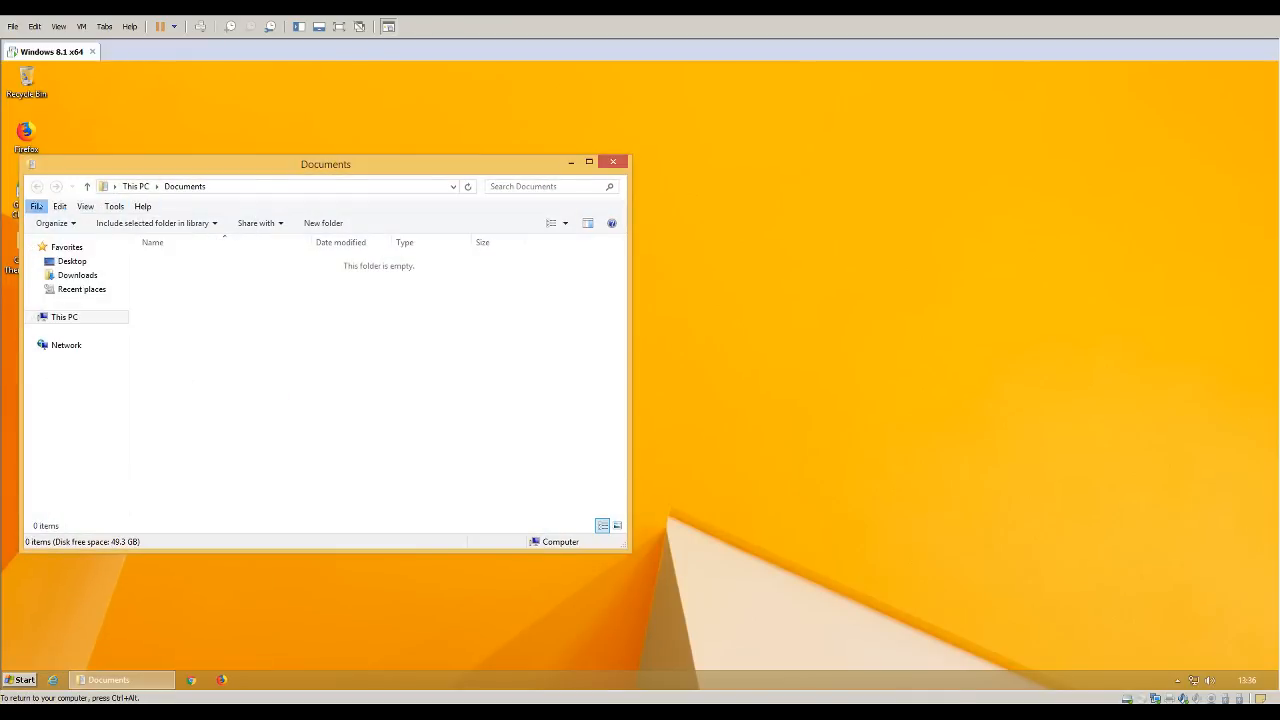
click(39, 206)
click(64, 207)
drag(81, 289, 250, 192)
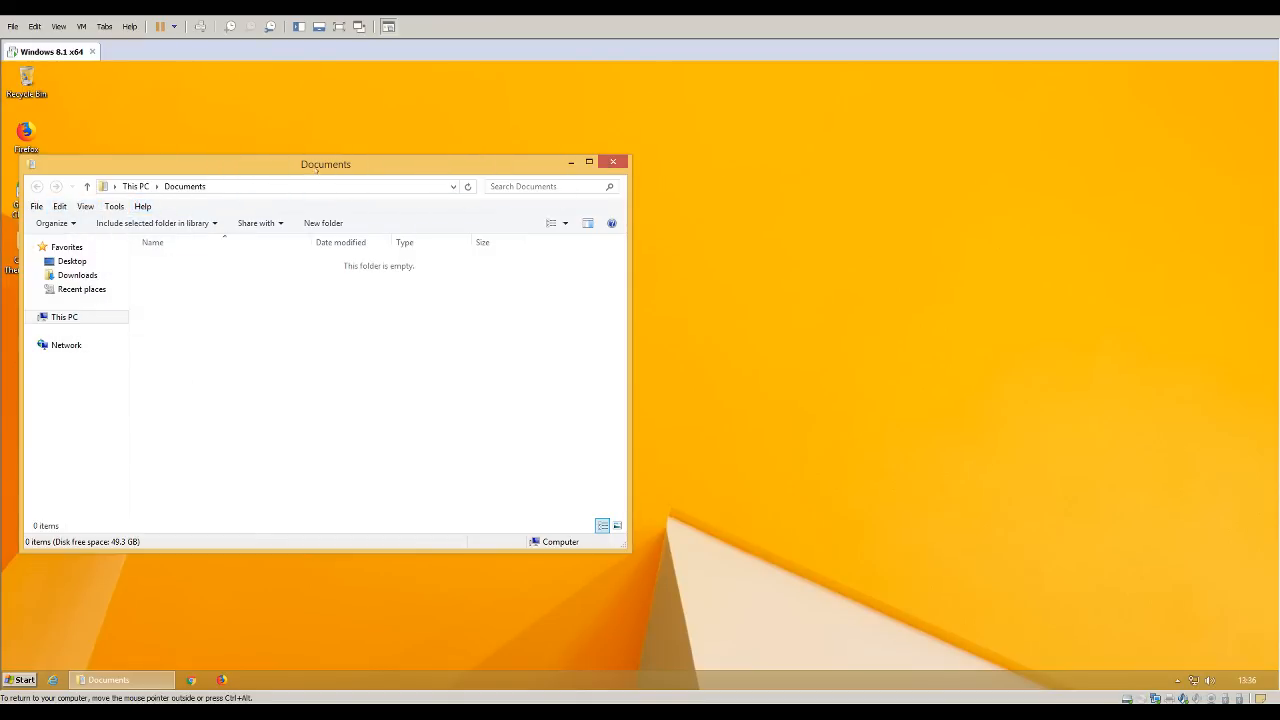
drag(316, 169, 466, 167)
key(alt+F4)
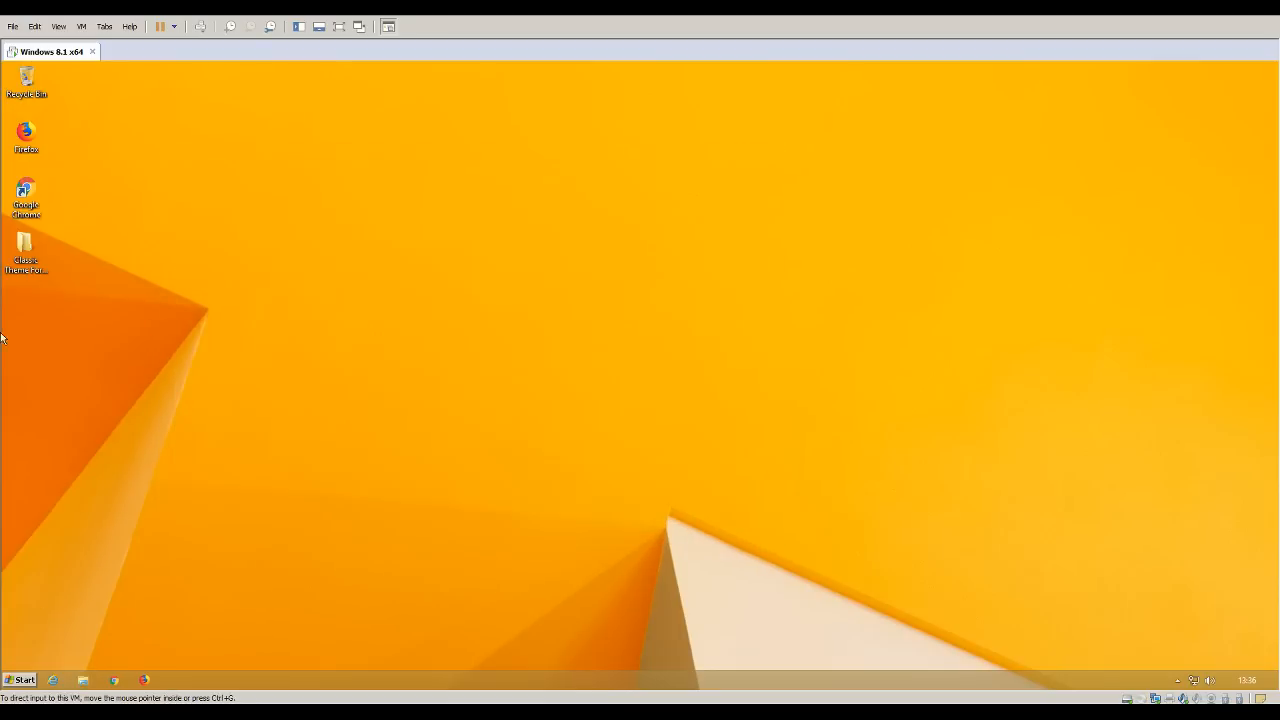
Reopen the Instructions file and the 1. Preparation folder side by side, and highlight the optional 7+ Taskbar Tweaker instruction.
double_click(25, 250)
double_click(326, 300)
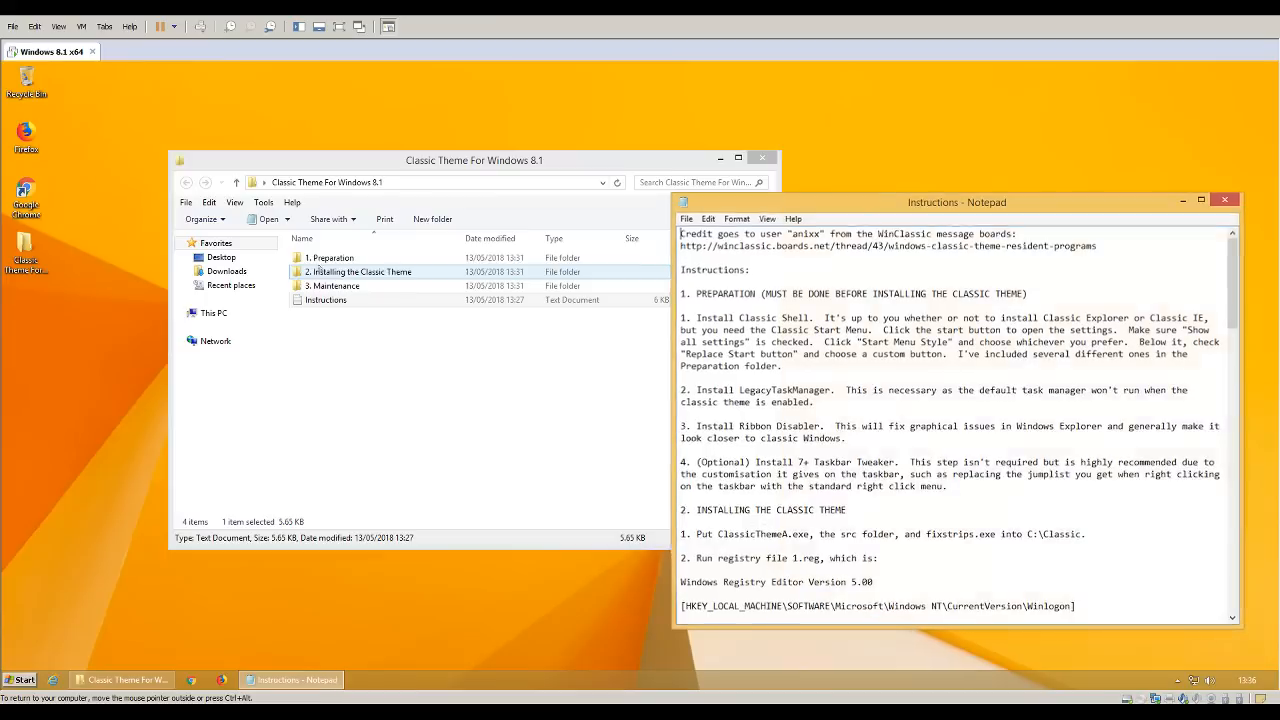
double_click(327, 258)
click(681, 378)
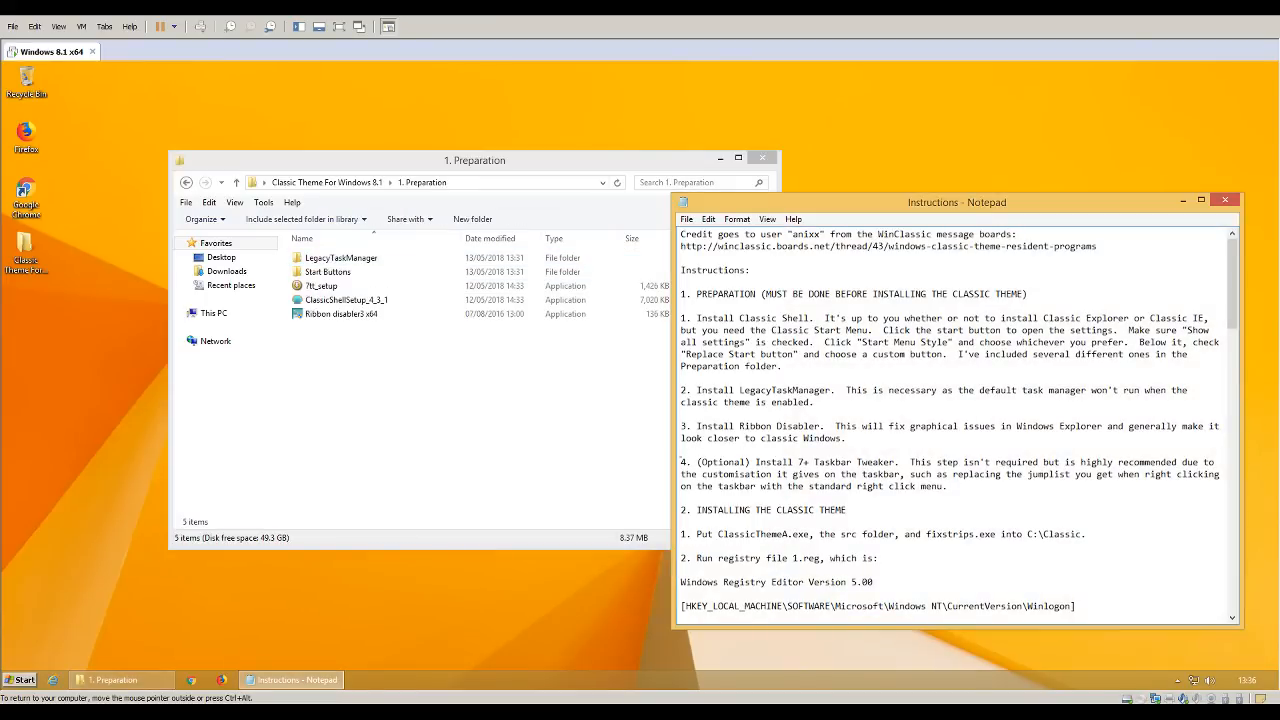
drag(680, 462, 991, 482)
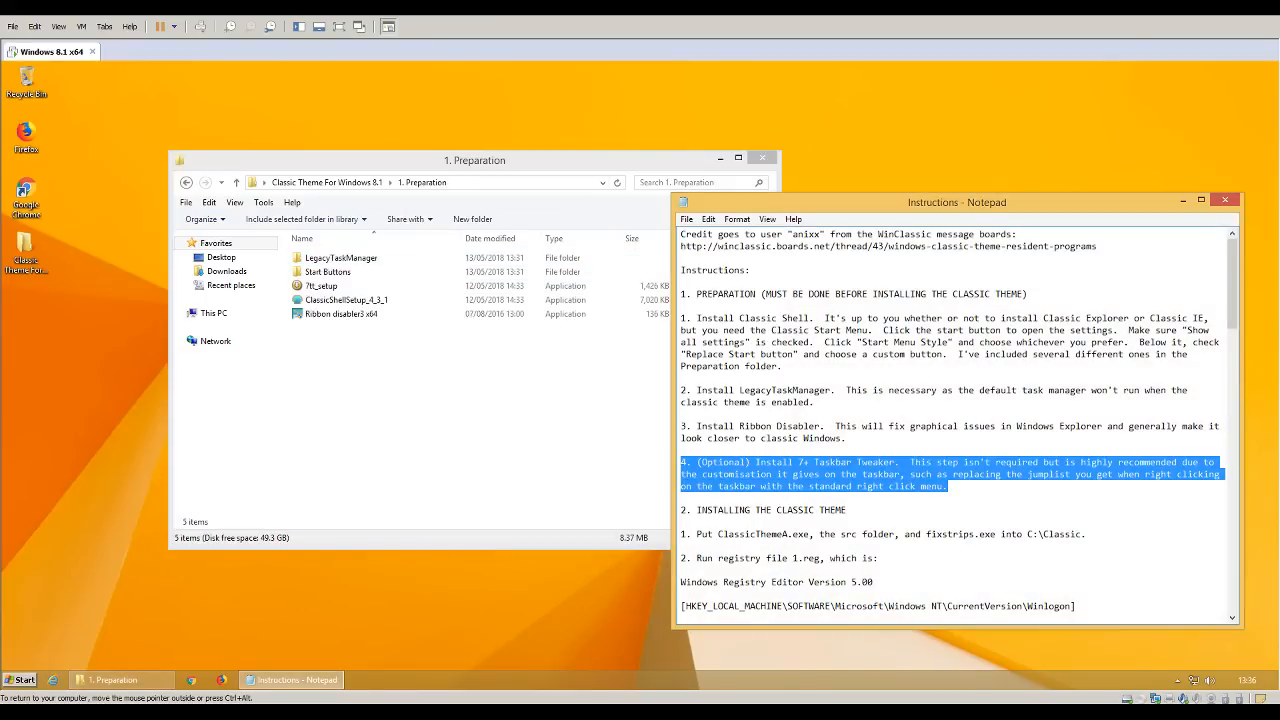
drag(382, 162, 278, 164)
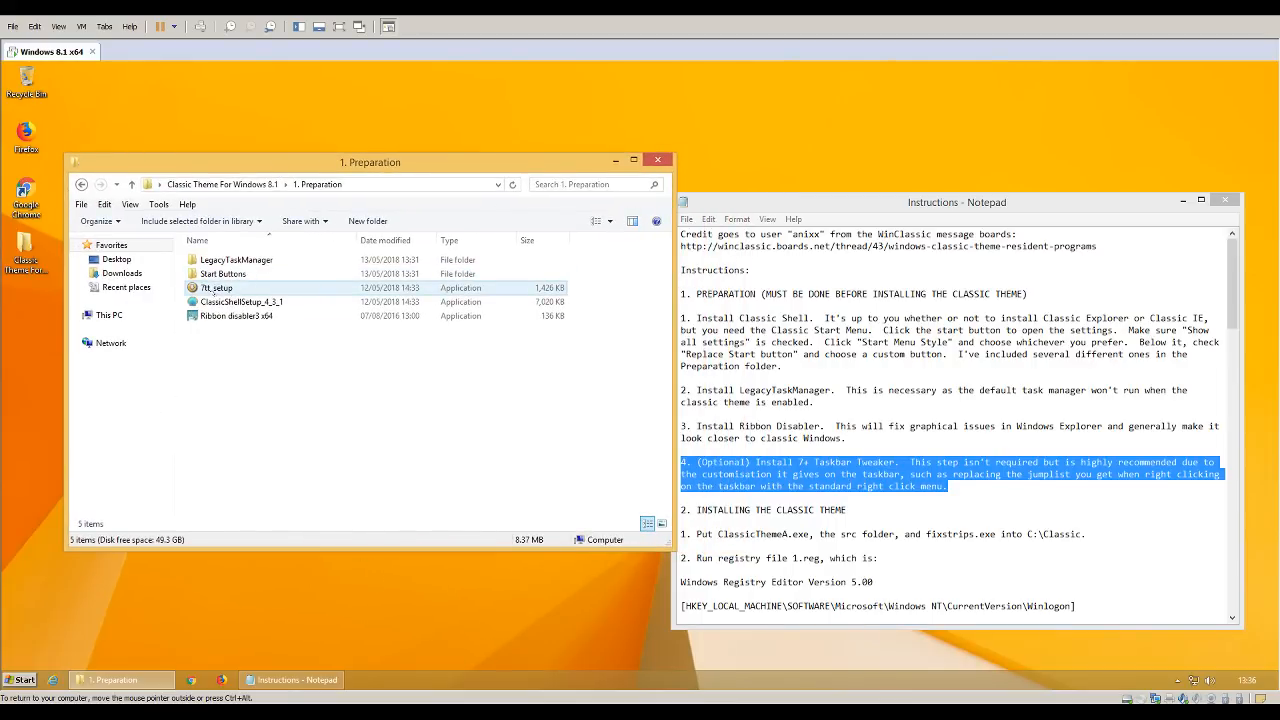
Install 7+ Taskbar Tweaker from 7tt_setup in English, and finish with running it now and at startup enabled.
double_click(212, 288)
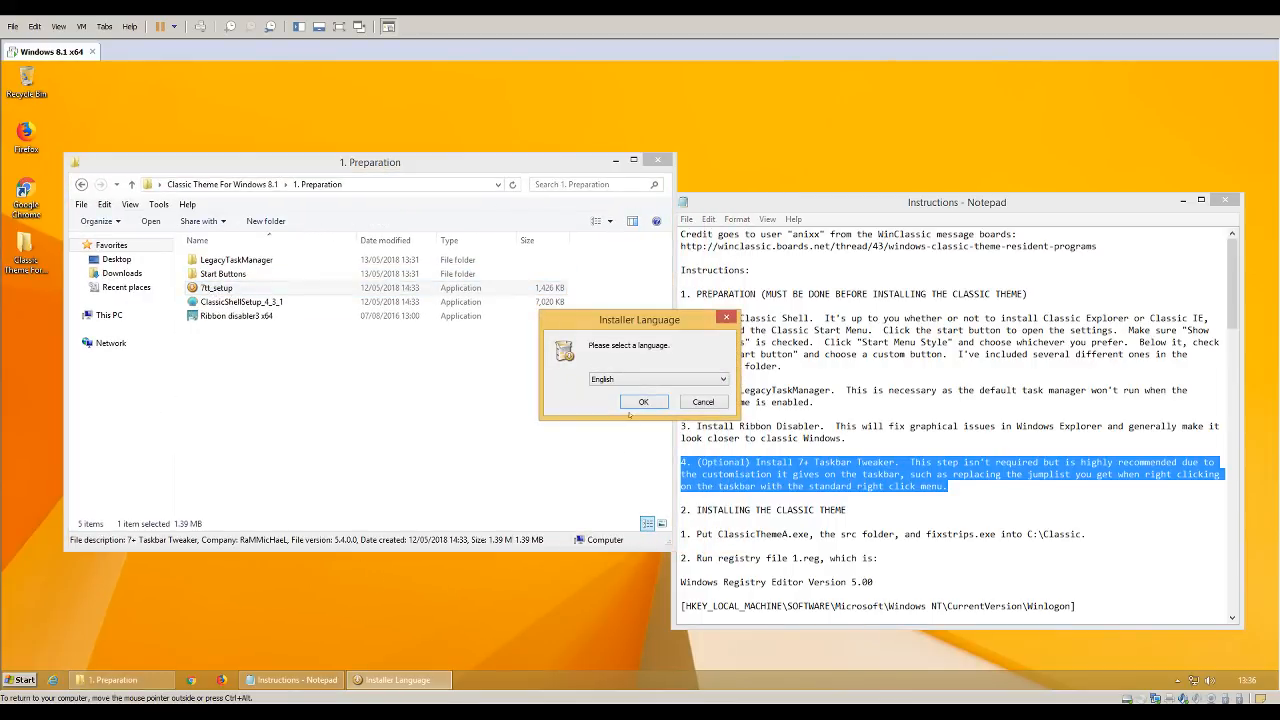
click(633, 401)
click(712, 478)
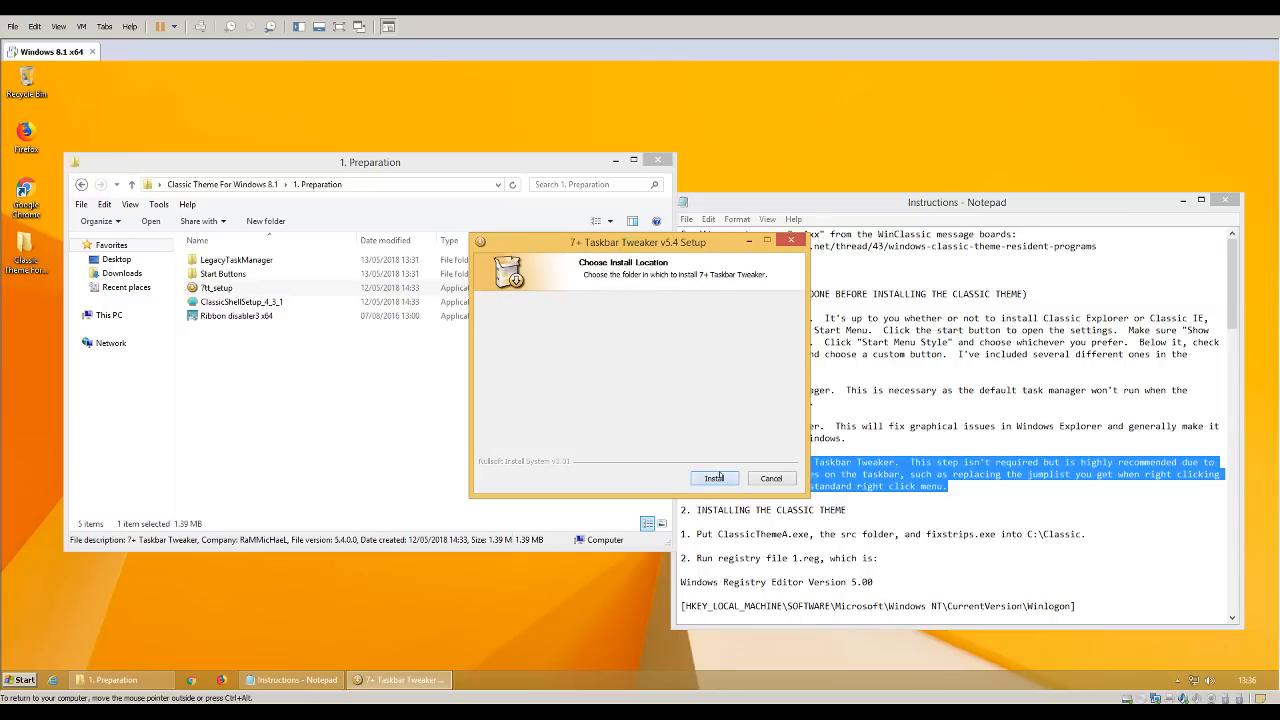
click(712, 478)
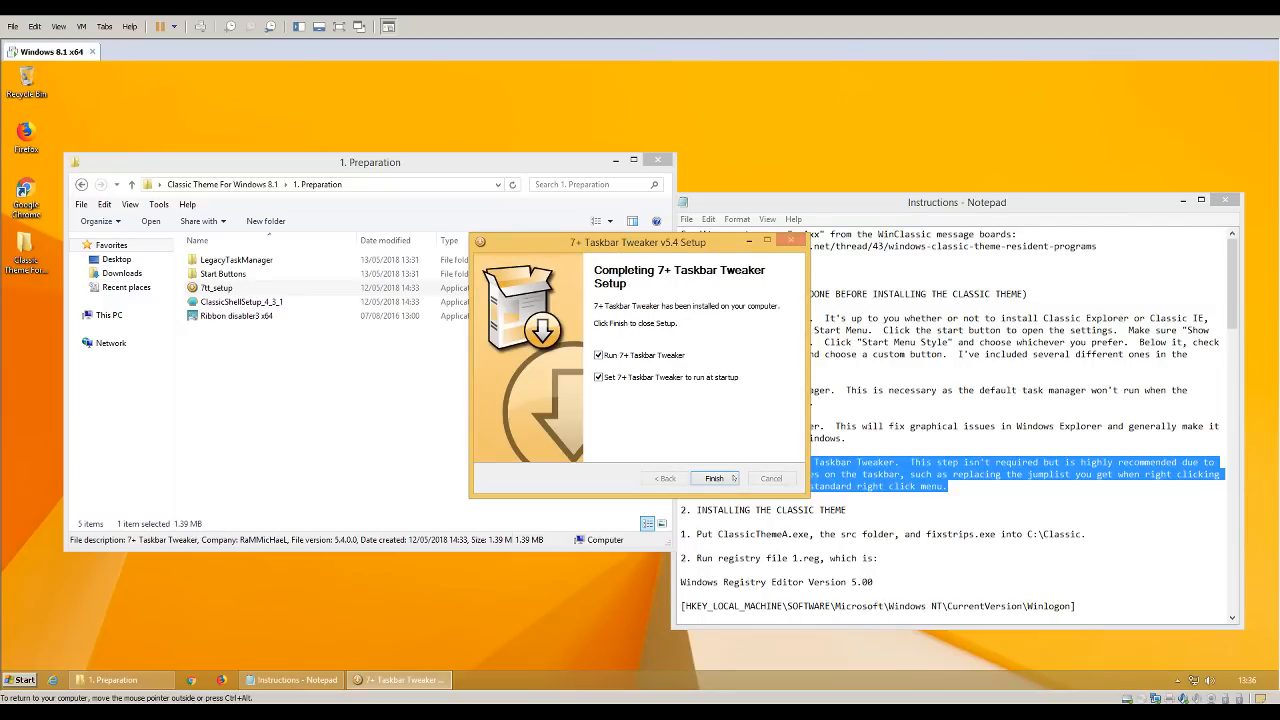
click(734, 479)
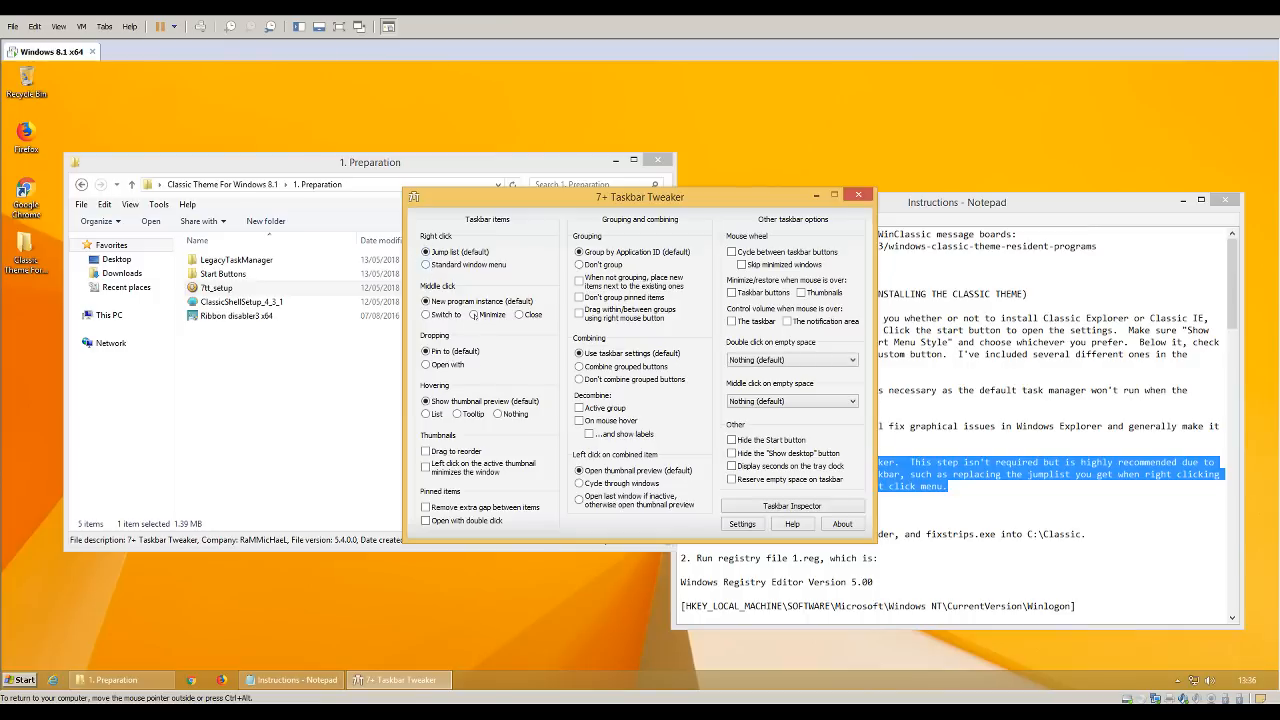
Set the right-click action for taskbar items to Standard window menu, checking a taskbar item's menu before and after.
right_click(386, 681)
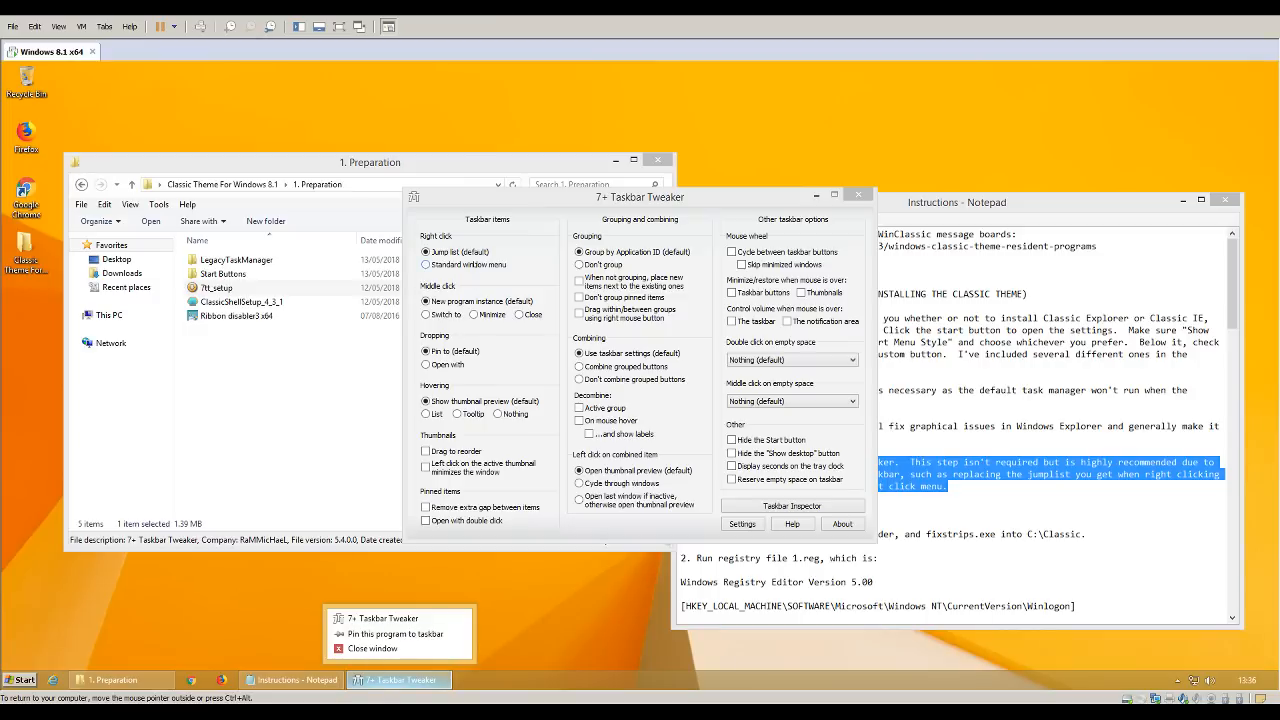
click(476, 265)
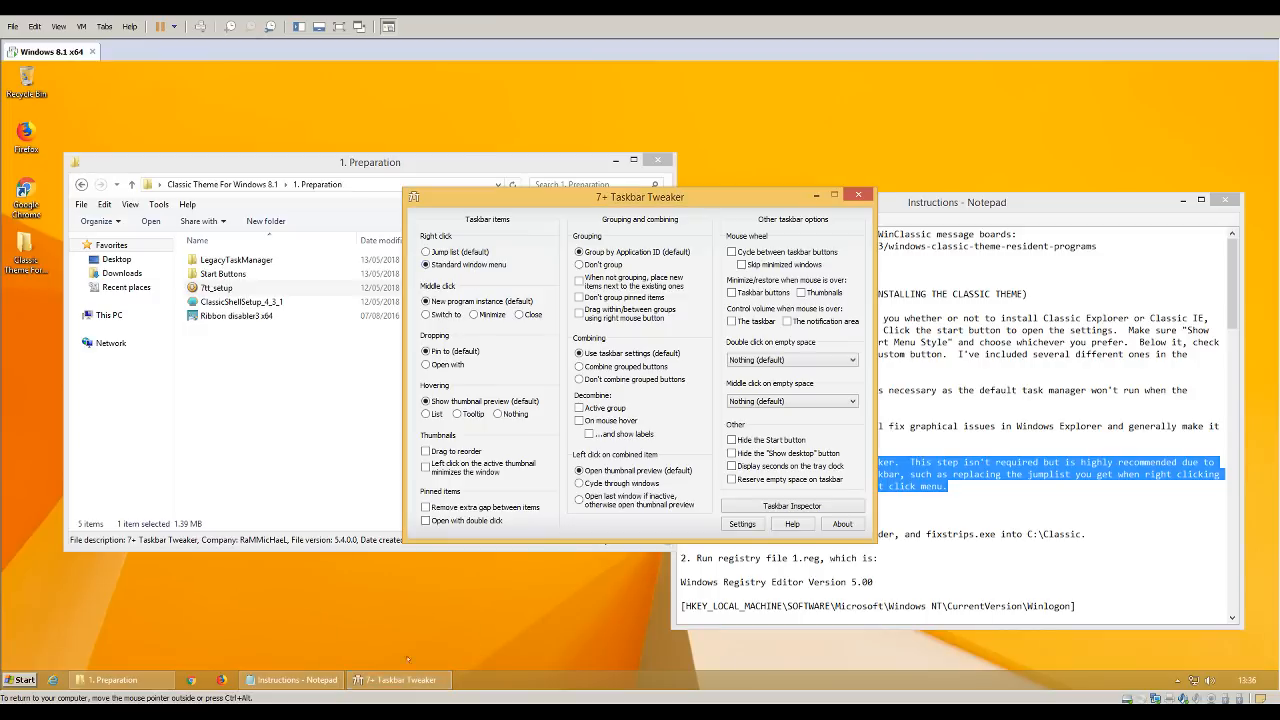
right_click(386, 681)
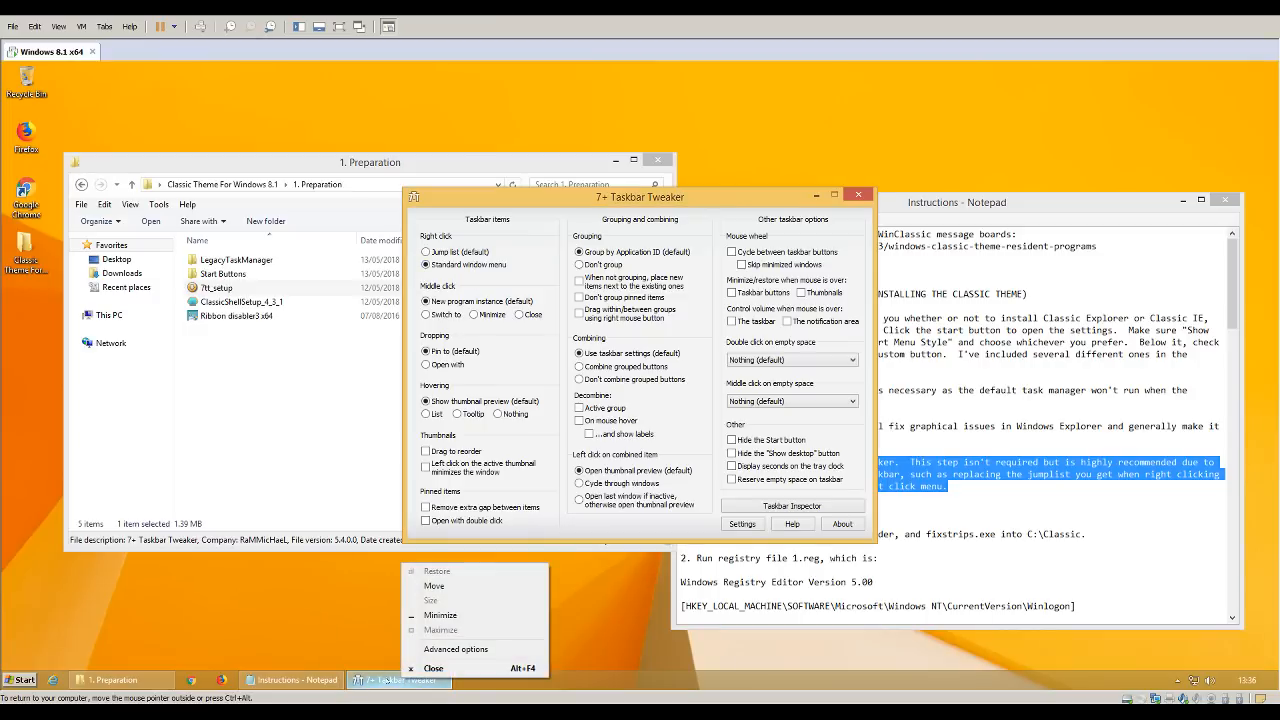
Set taskbar hovering to Nothing and grouping to Don't group, display seconds on the tray clock, and close 7+ Taskbar Tweaker.
click(540, 205)
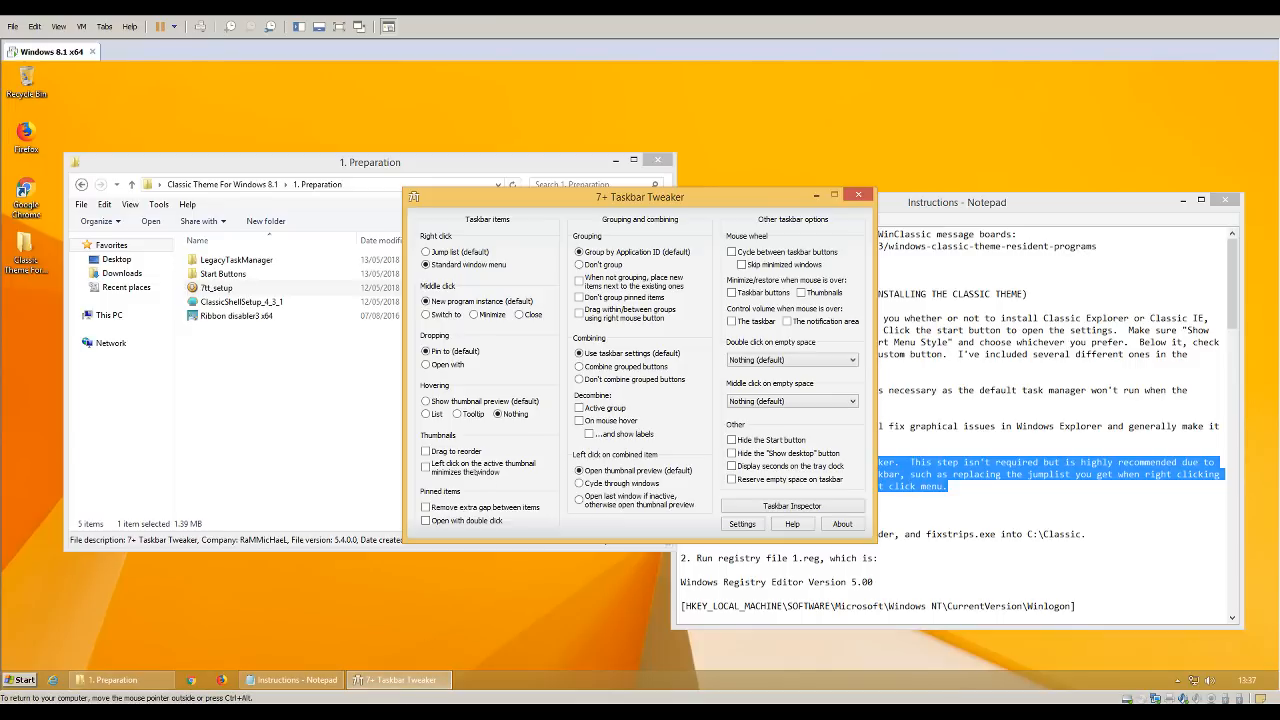
click(600, 266)
click(740, 467)
click(858, 194)
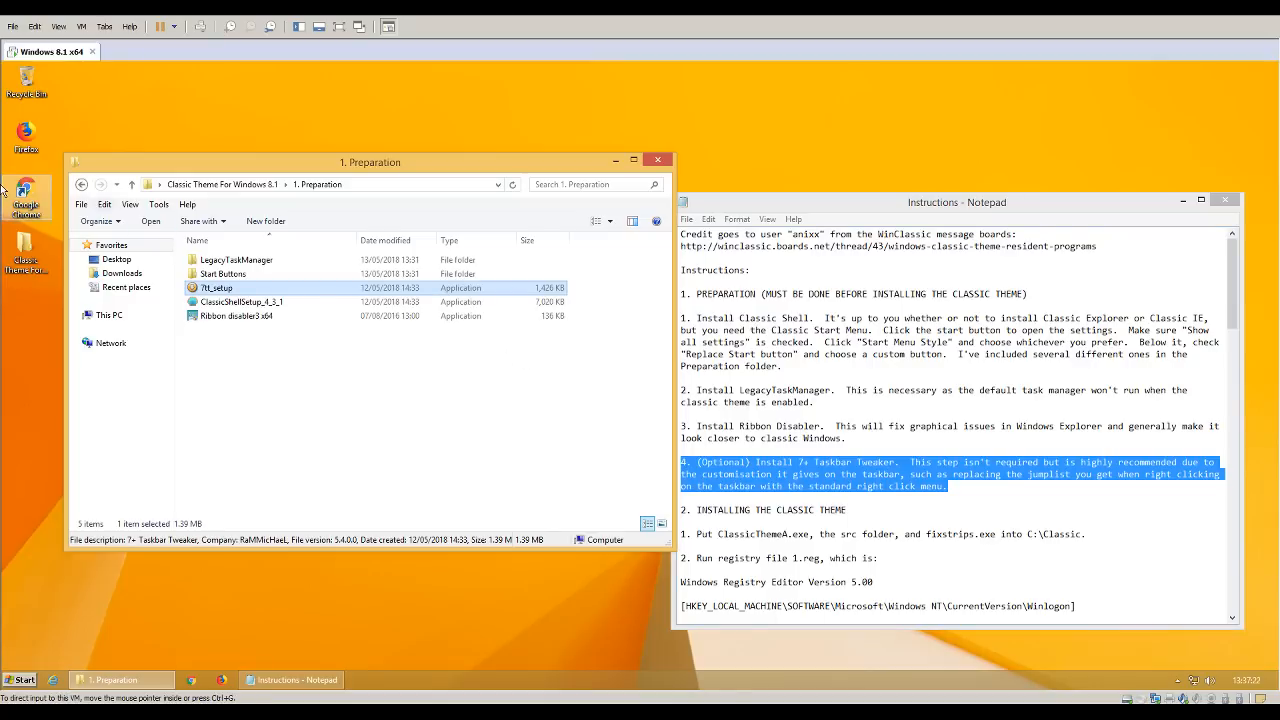
Highlight the instruction about putting files into C:\Classic, and open the W8Classic folder inside 2. Installing the Classic Theme.
click(81, 184)
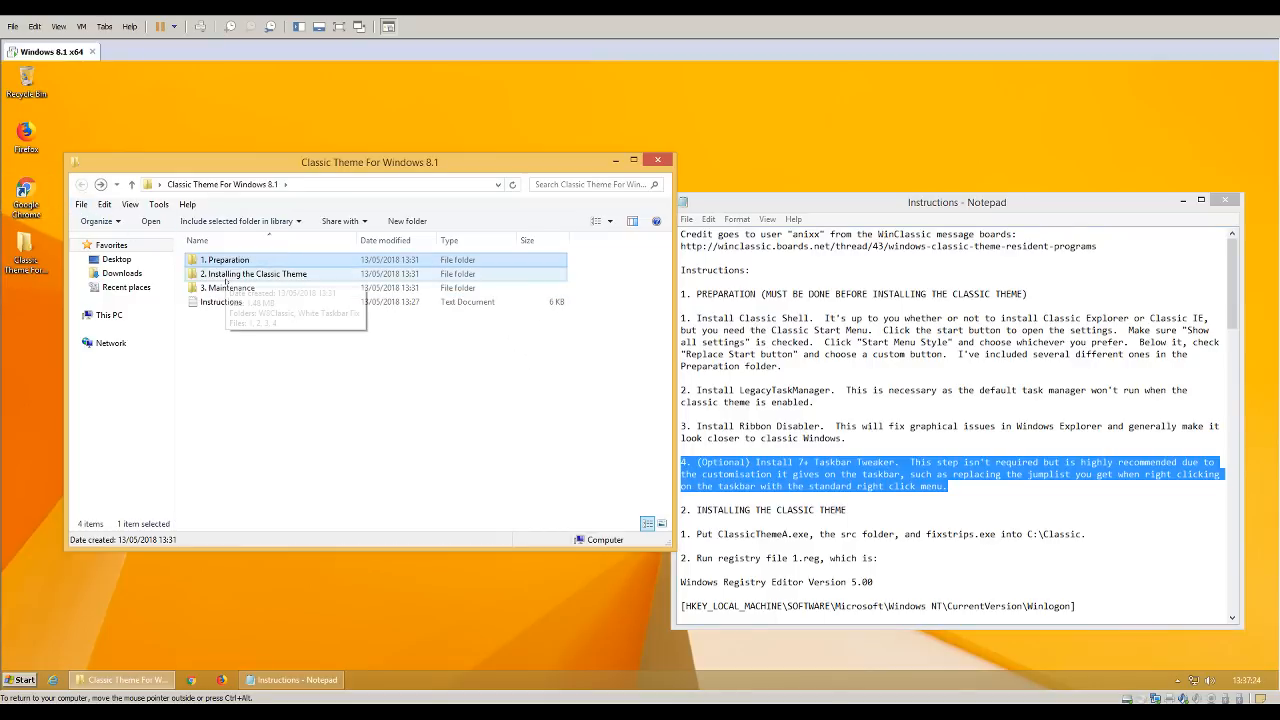
double_click(235, 274)
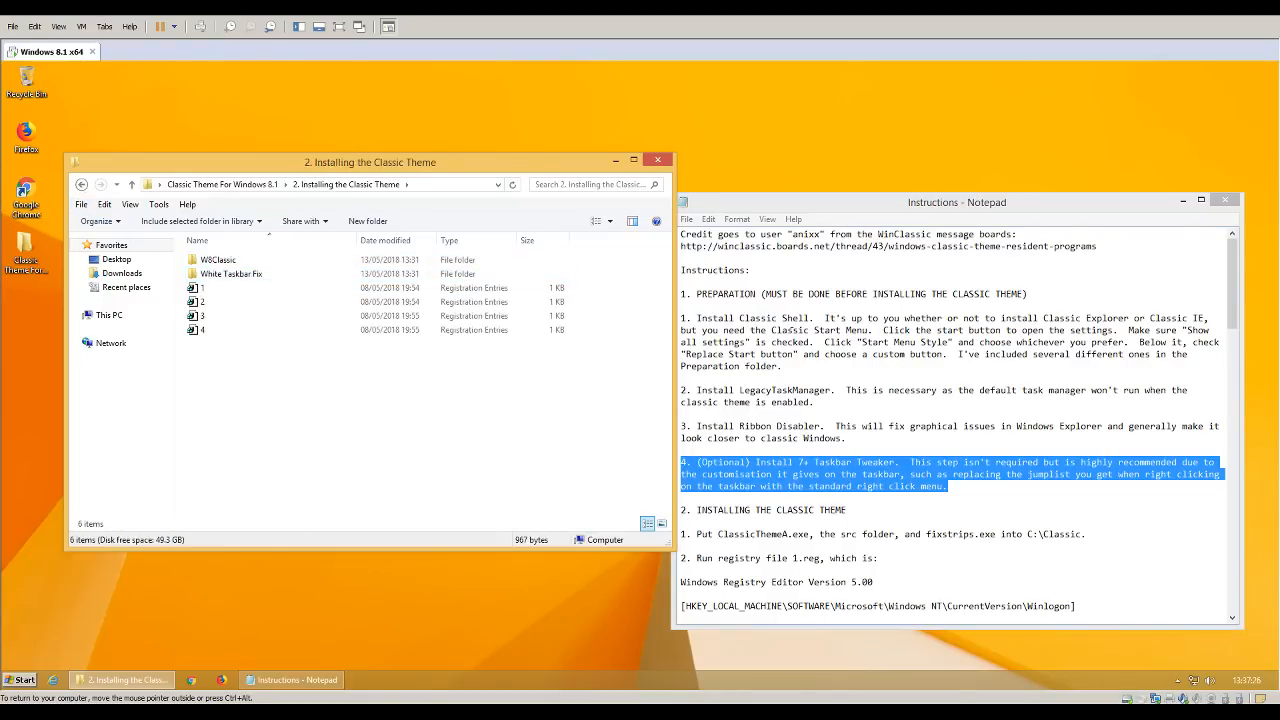
click(788, 208)
scroll(646, 494, down, 2)
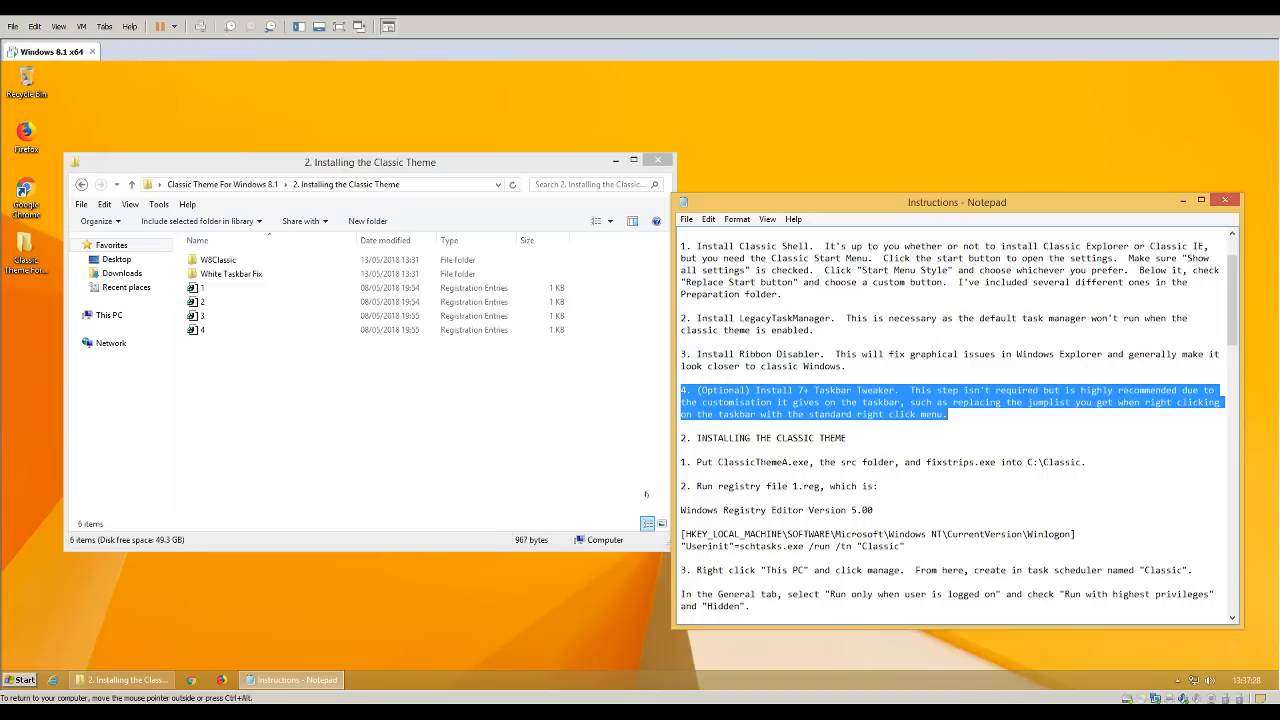
drag(679, 462, 1088, 462)
double_click(269, 262)
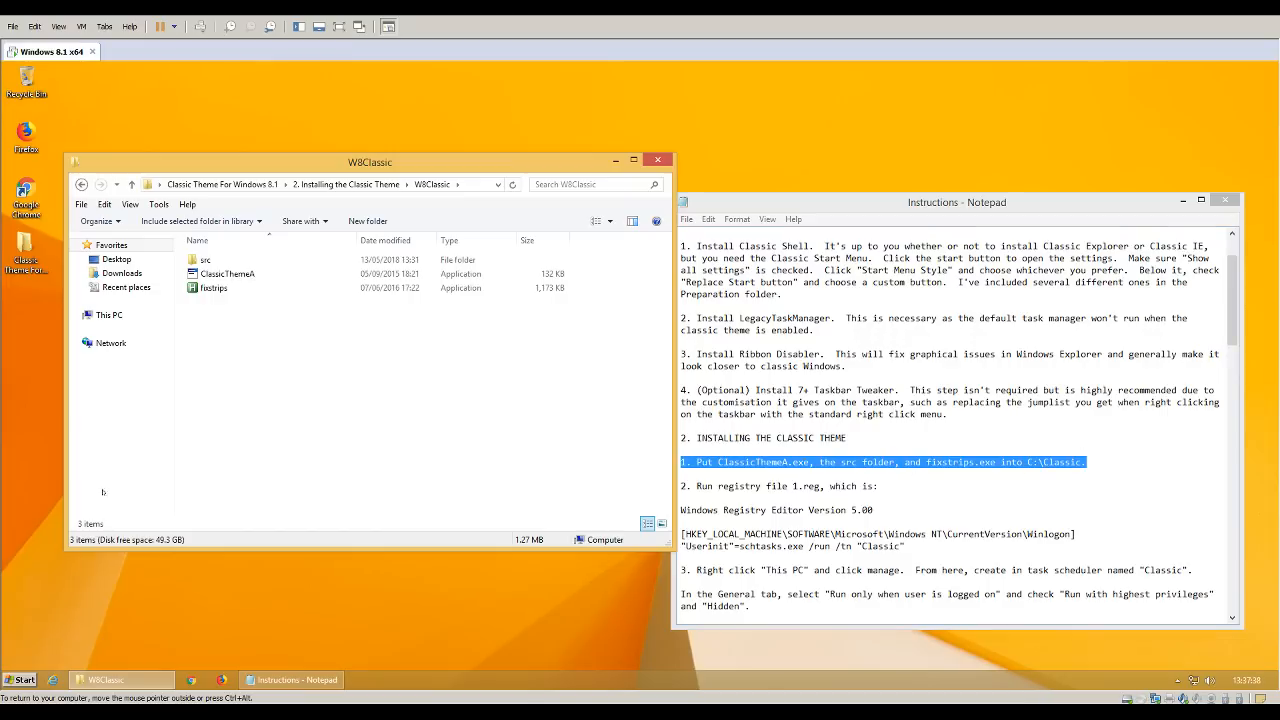
Create a folder named Classic on Local Disk (C:) and open it.
click(20, 678)
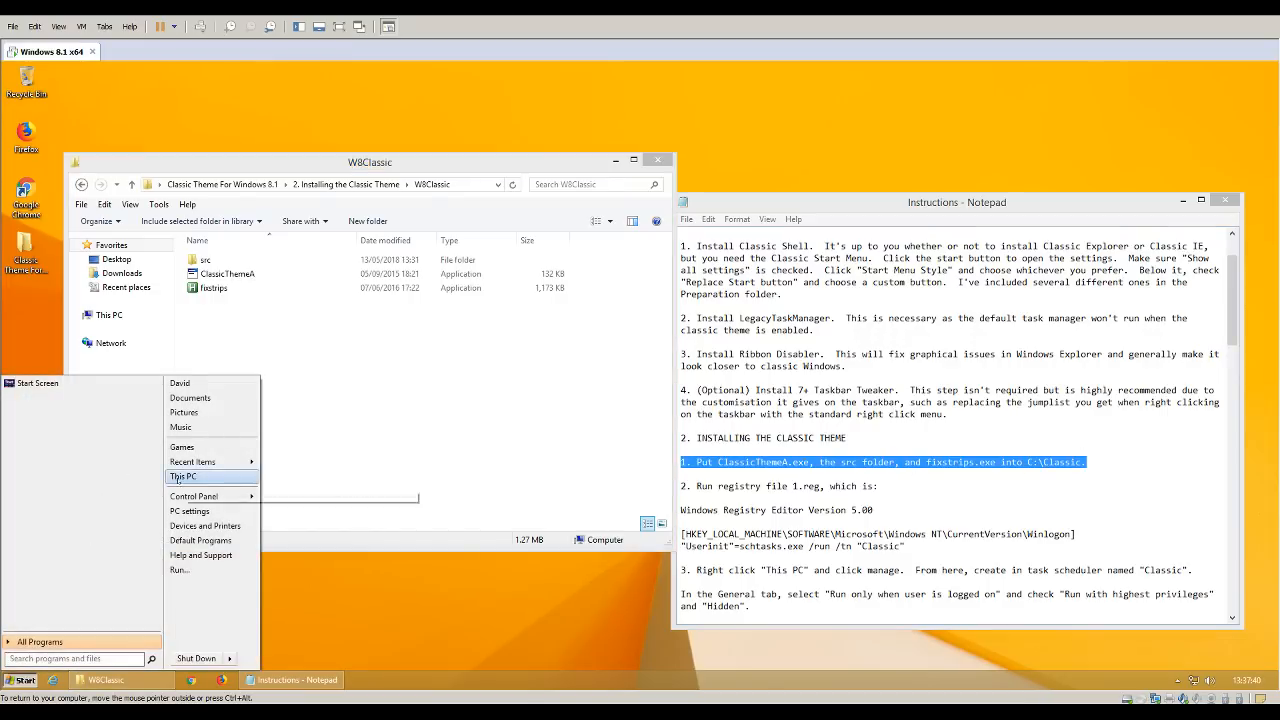
click(210, 475)
double_click(300, 280)
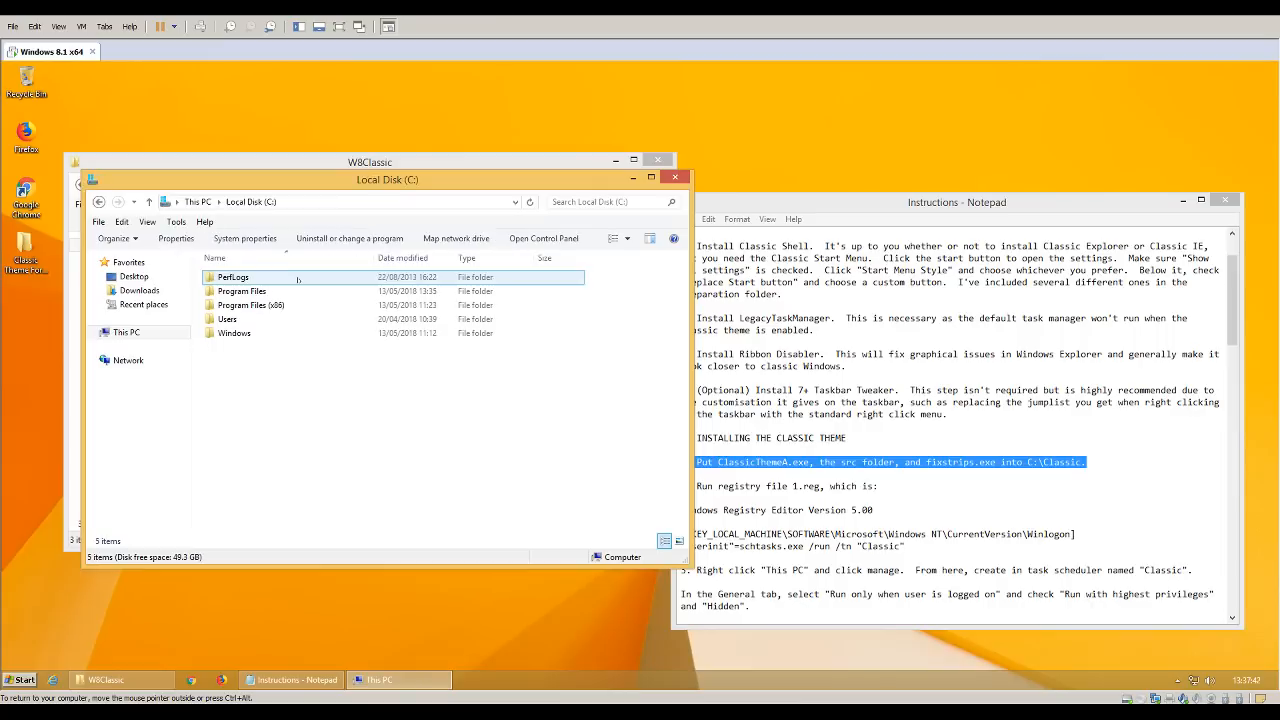
click(243, 238)
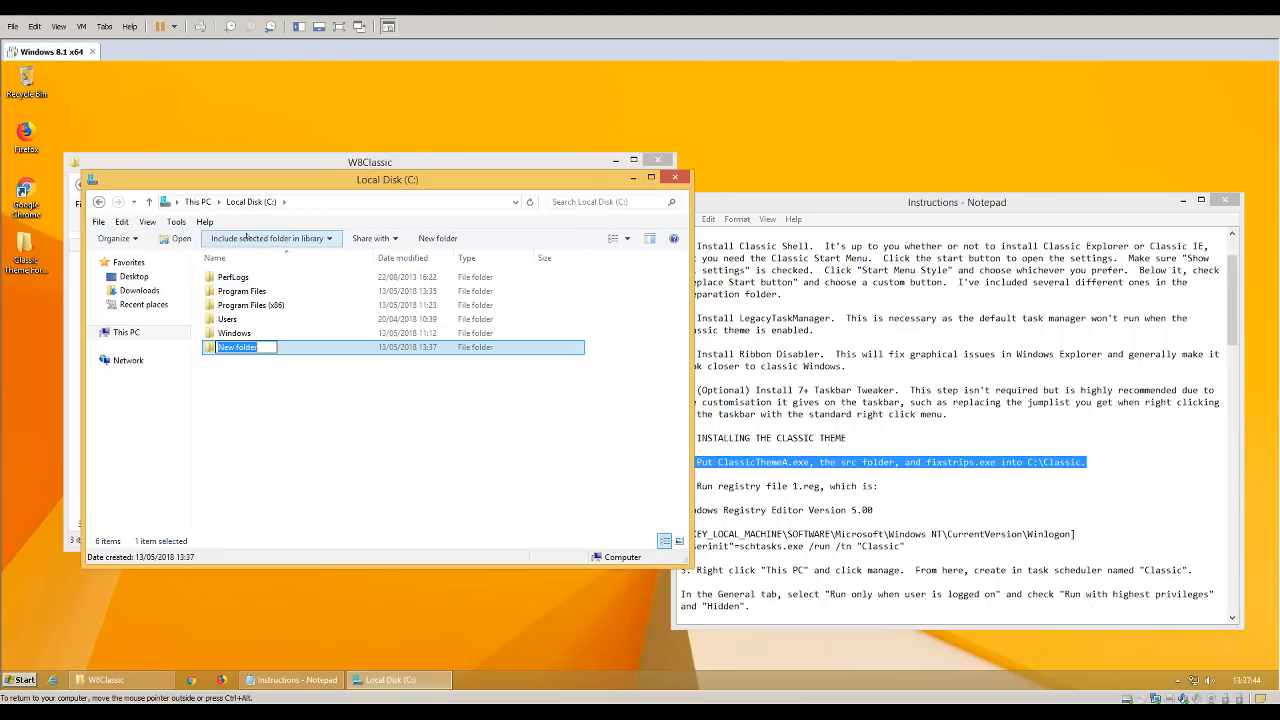
text(Classic)
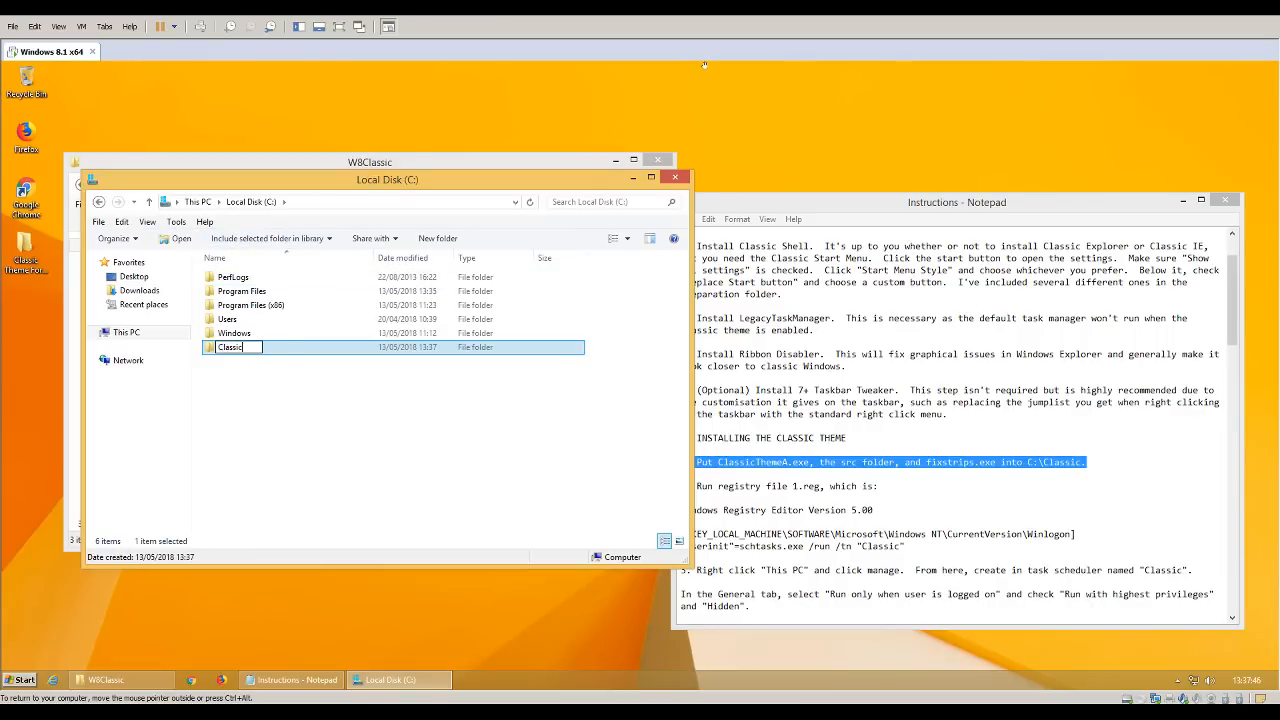
key(Return)
key(Return)
Copy the src folder, ClassicThemeA and fixstrips from W8Classic into C:\Classic, and close the Classic folder window.
drag(515, 152, 919, 181)
drag(633, 404, 600, 291)
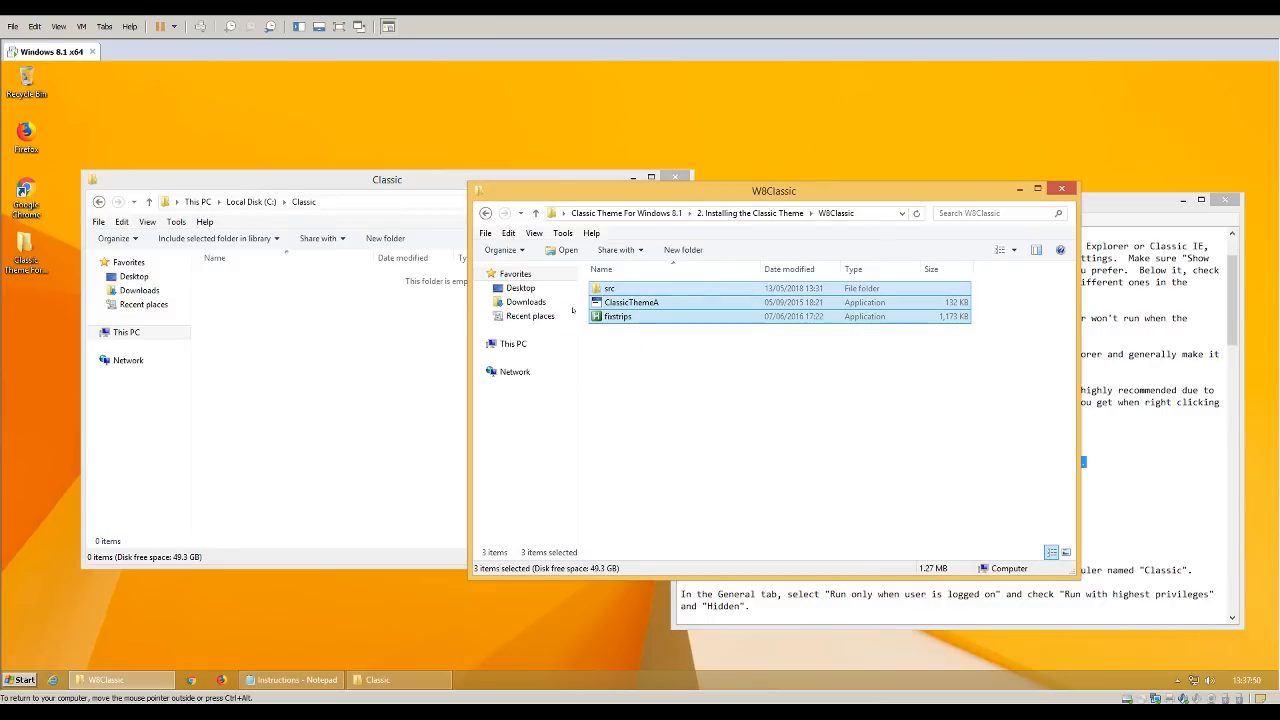
click(349, 371)
key(ctrl+v)
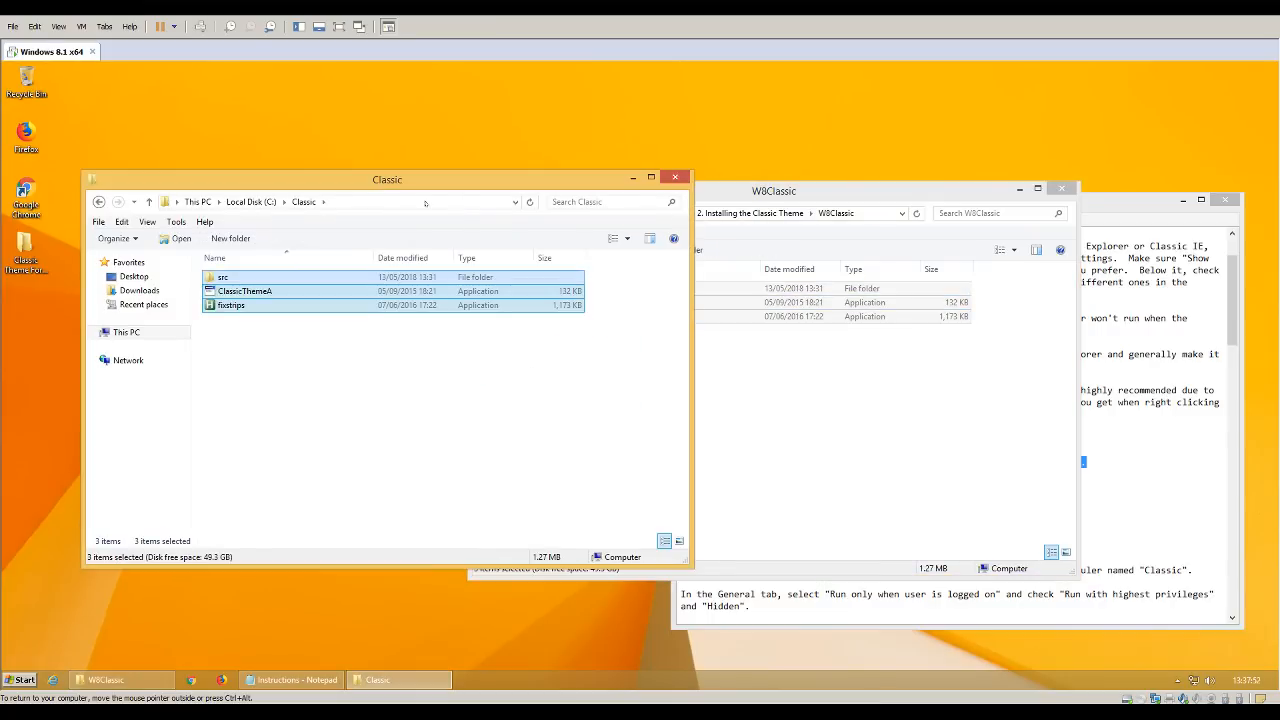
key(alt+F4)
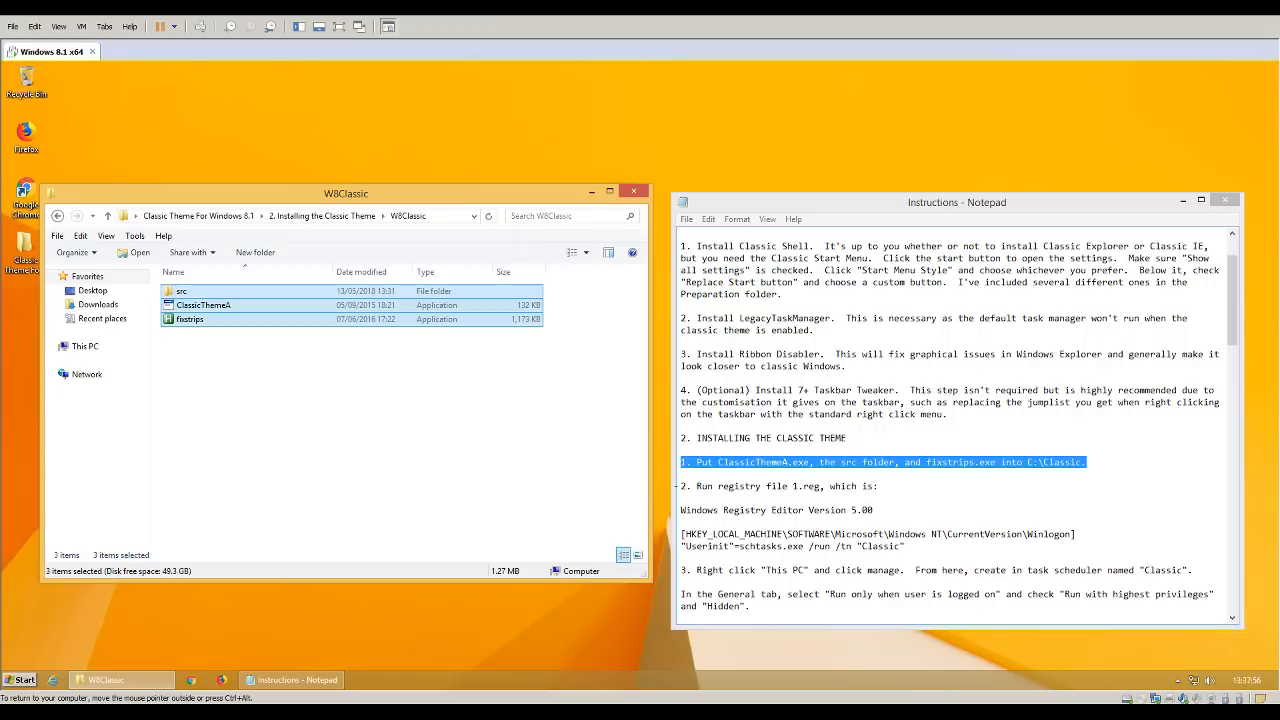
Return to the 2. Installing the Classic Theme folder and highlight the 1.reg instruction and its Winlogon Userinit entry in the instructions.
drag(681, 486, 881, 486)
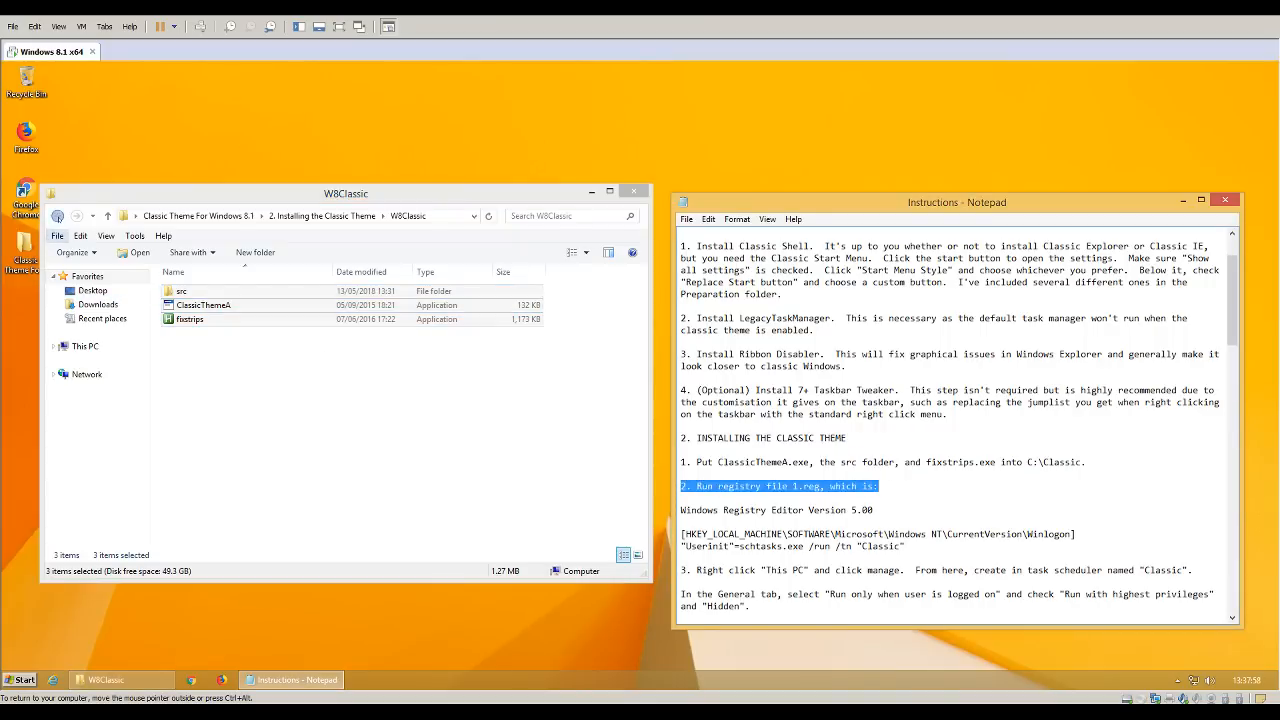
click(57, 216)
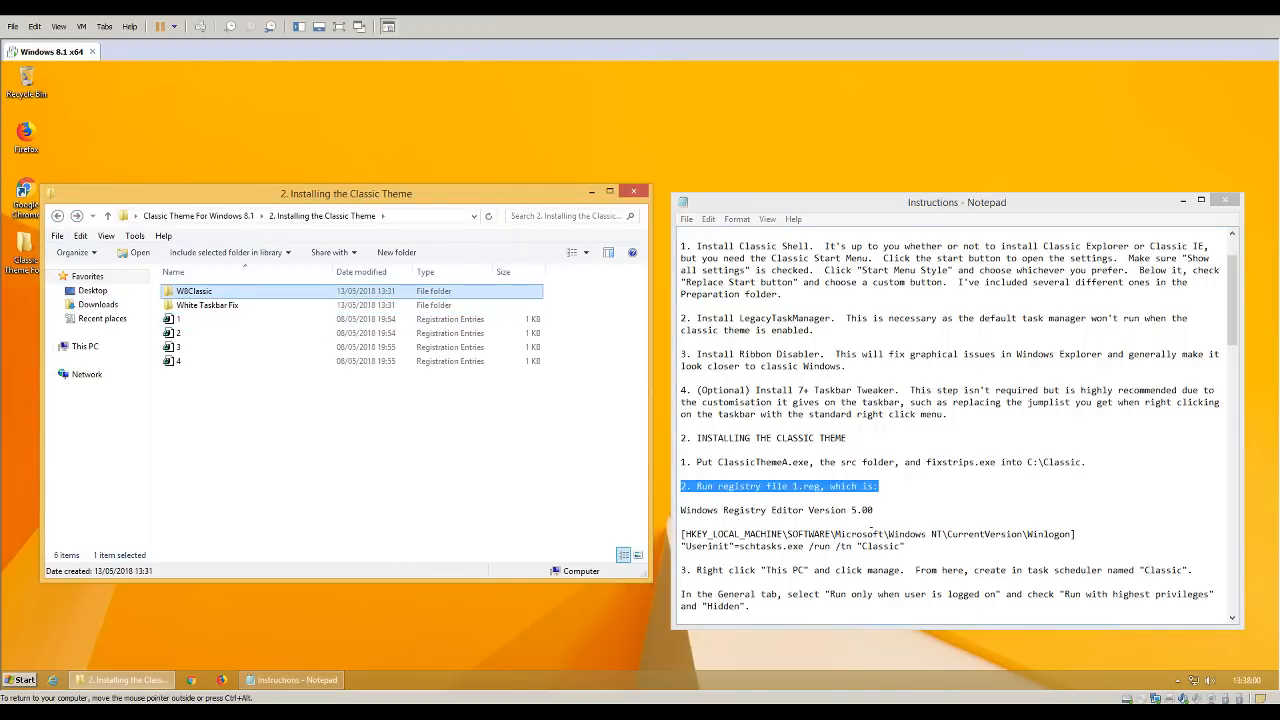
click(873, 426)
scroll(873, 426, down, 3)
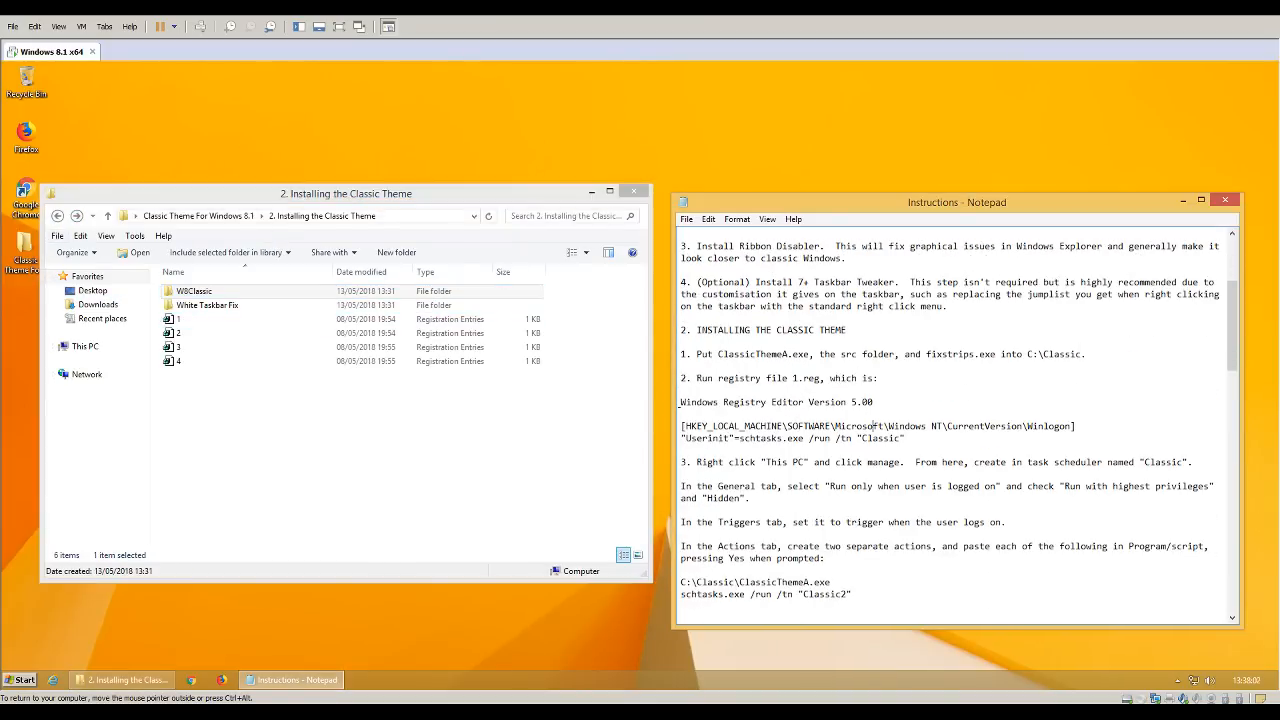
drag(678, 426, 933, 434)
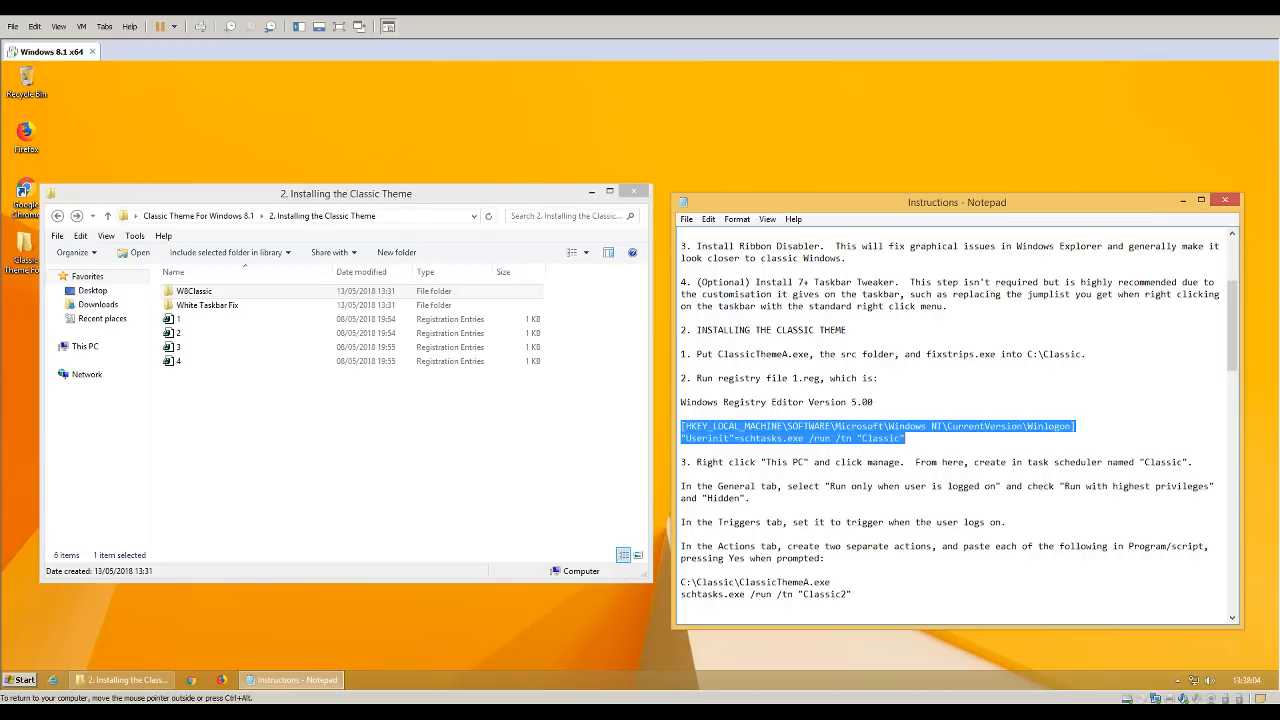
Merge registry file 1 from the 2. Installing the Classic Theme folder into the registry.
click(191, 318)
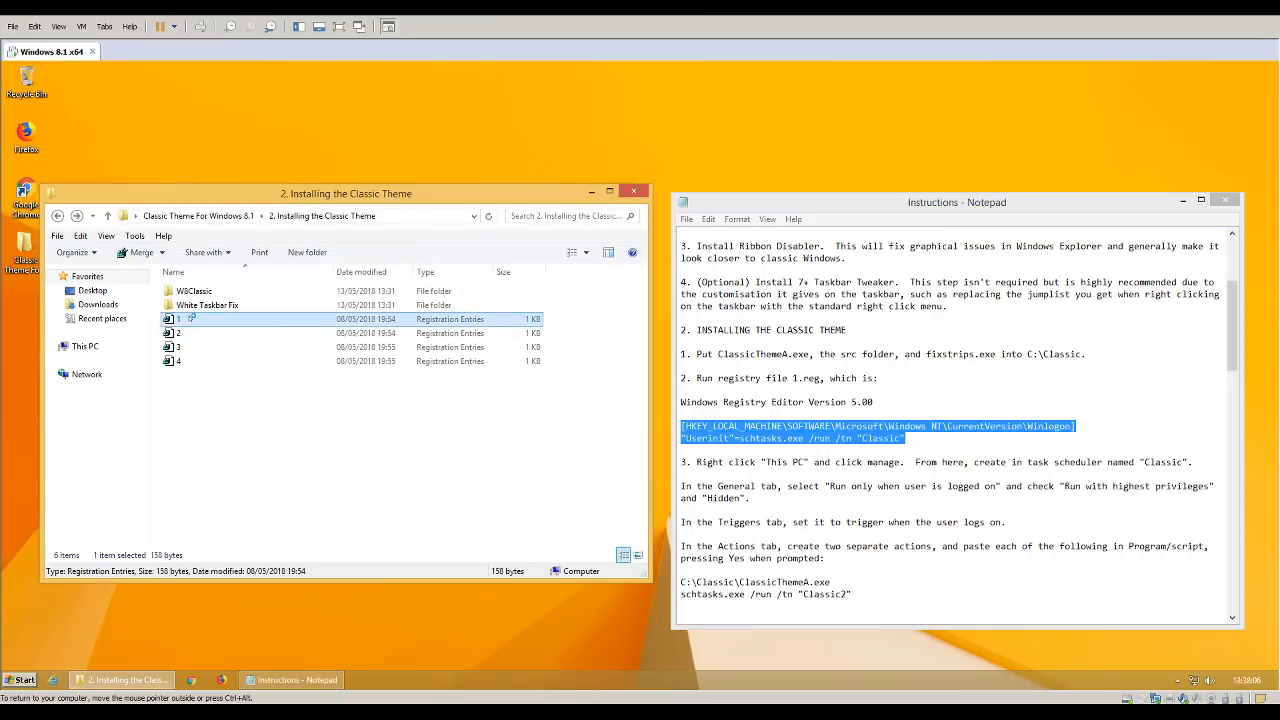
double_click(191, 318)
click(724, 391)
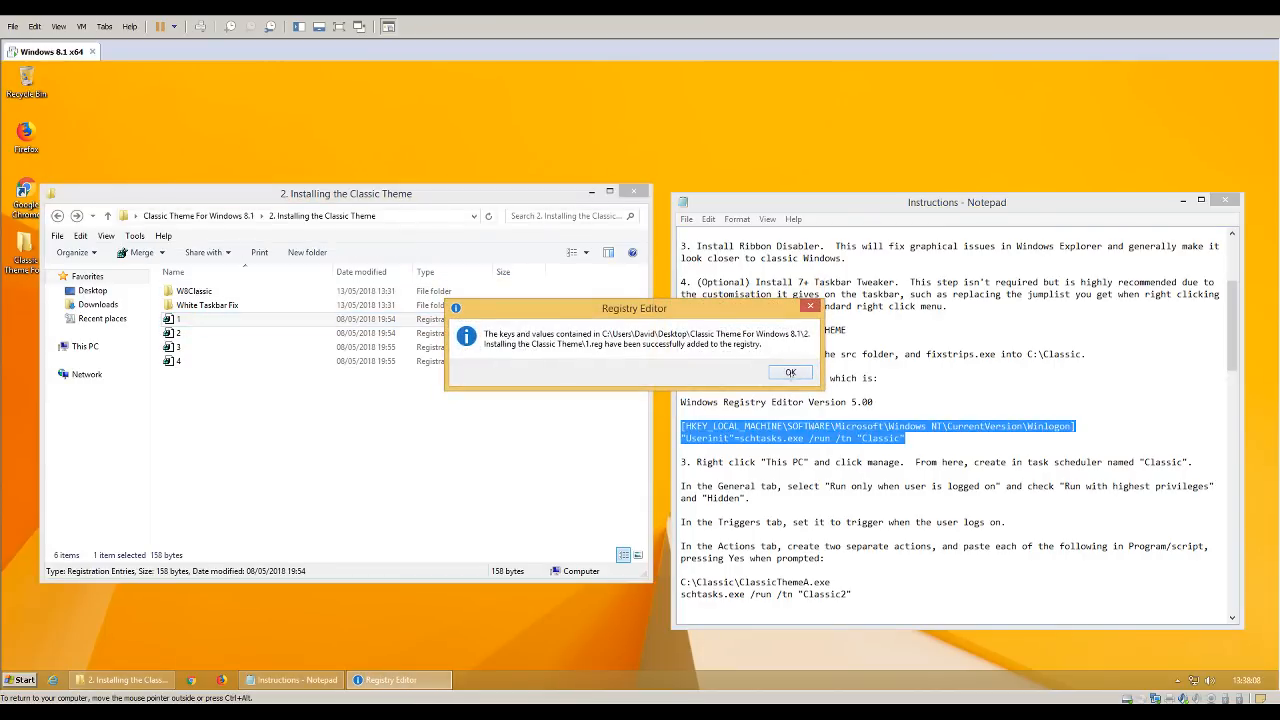
click(791, 373)
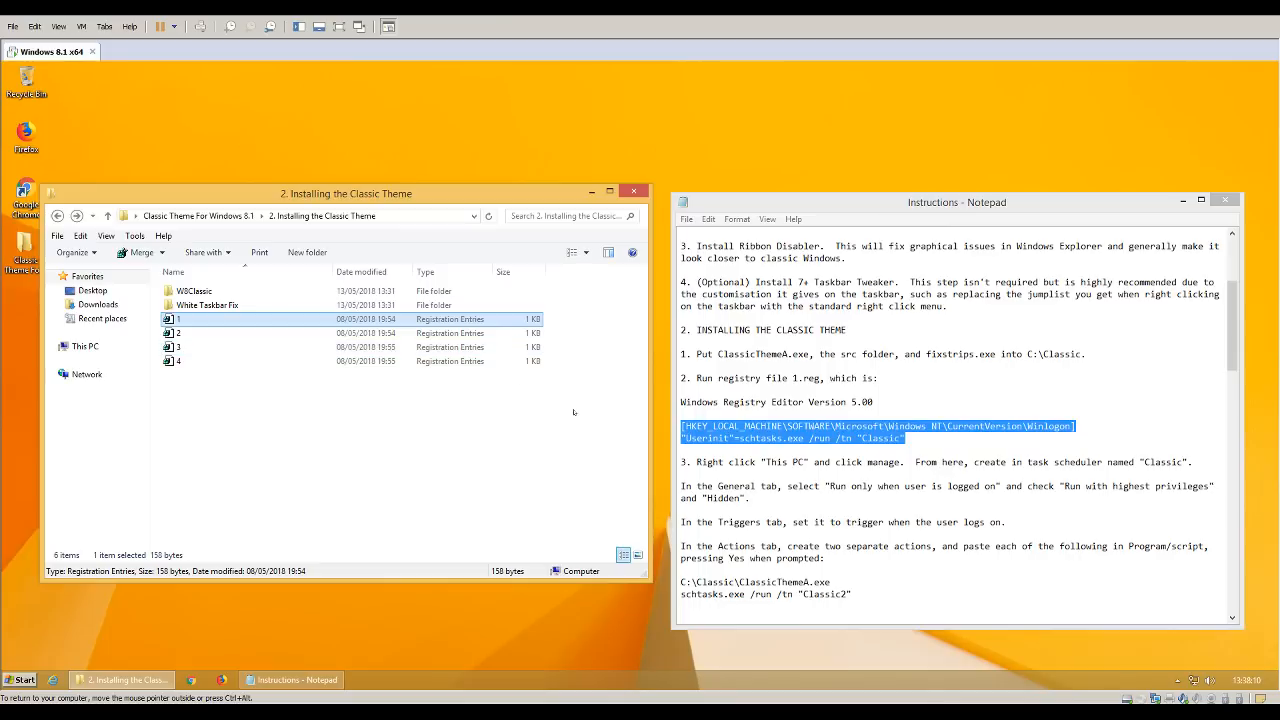
Highlight instruction 3 about creating the Classic task, and open Task Scheduler in Computer Management for This PC.
click(853, 451)
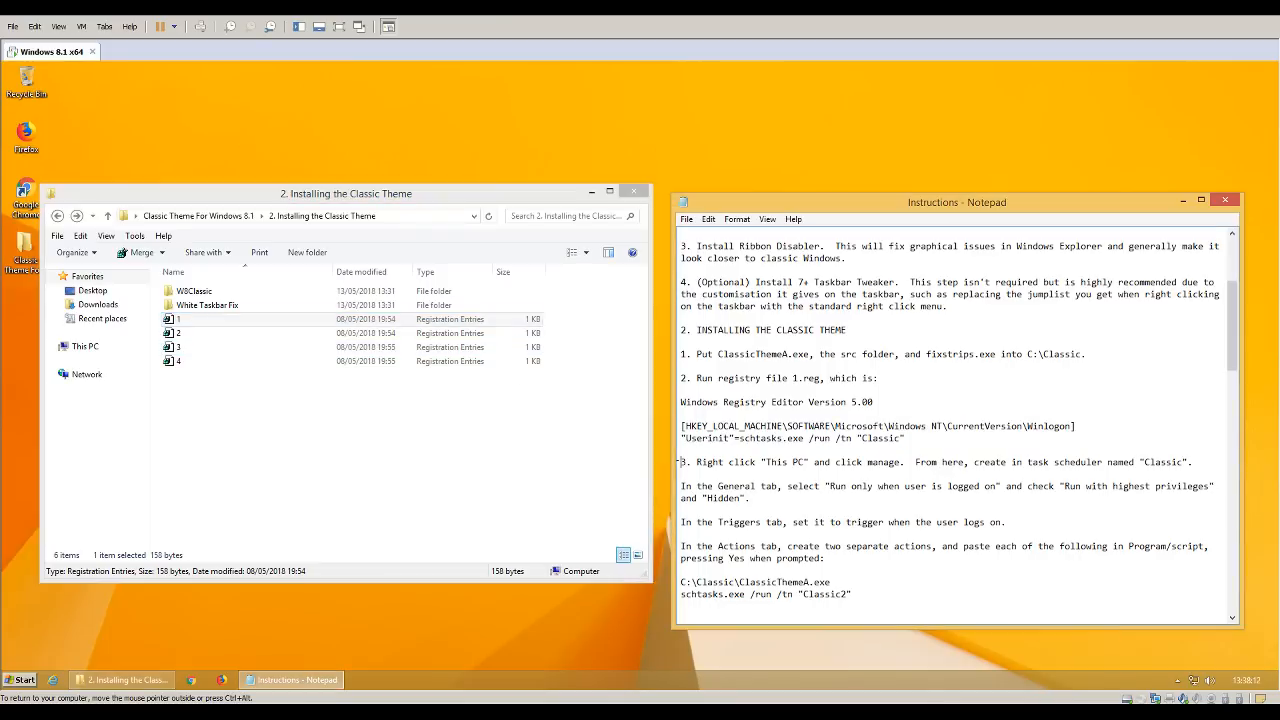
drag(1191, 451, 1194, 461)
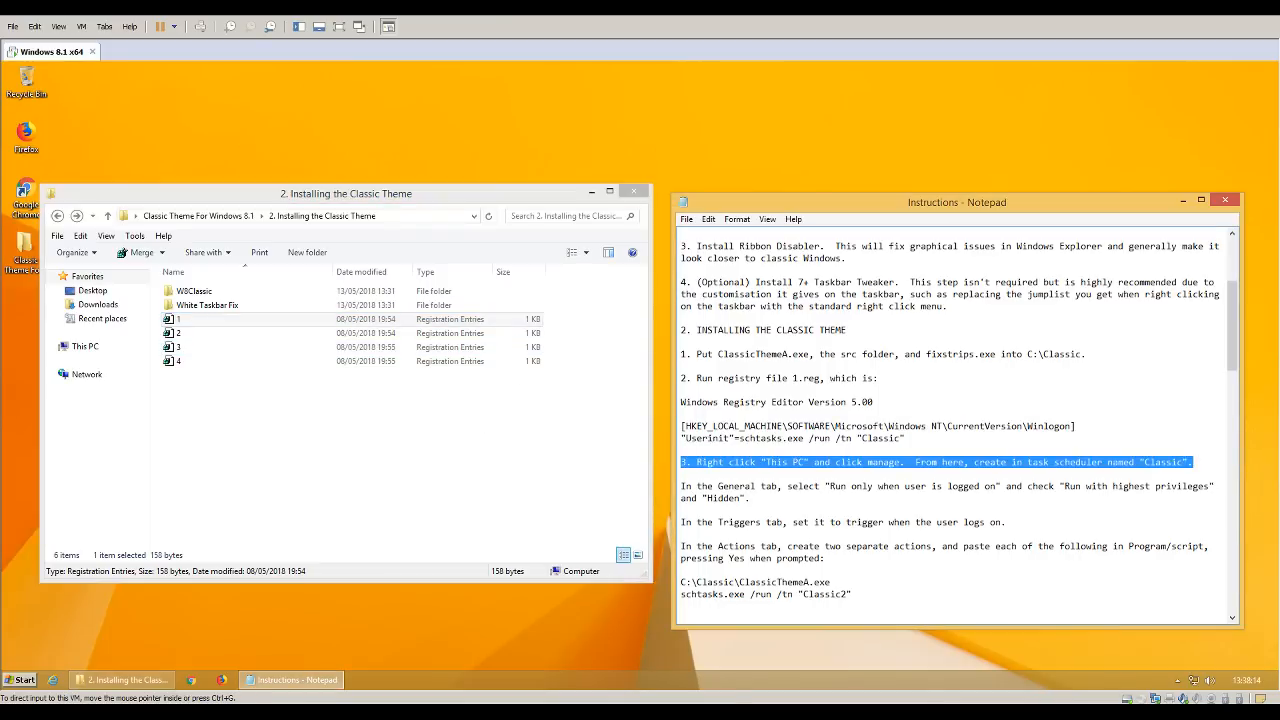
click(19, 680)
right_click(182, 476)
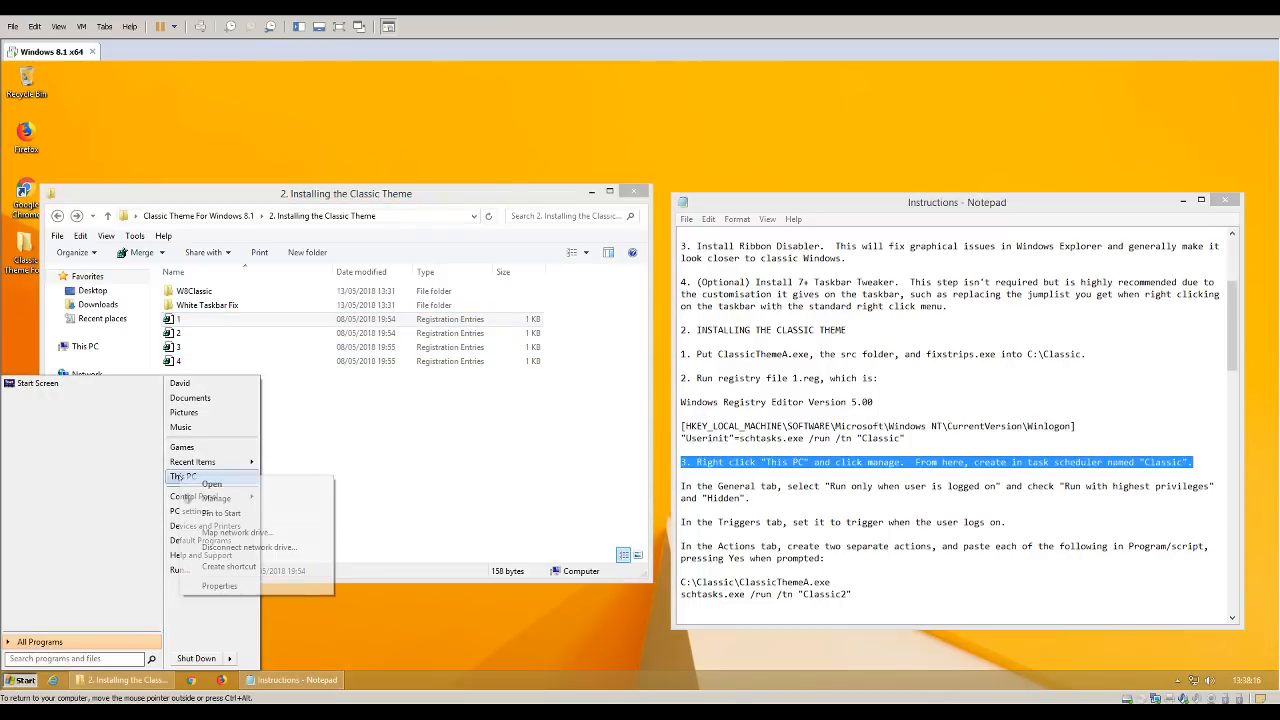
click(203, 497)
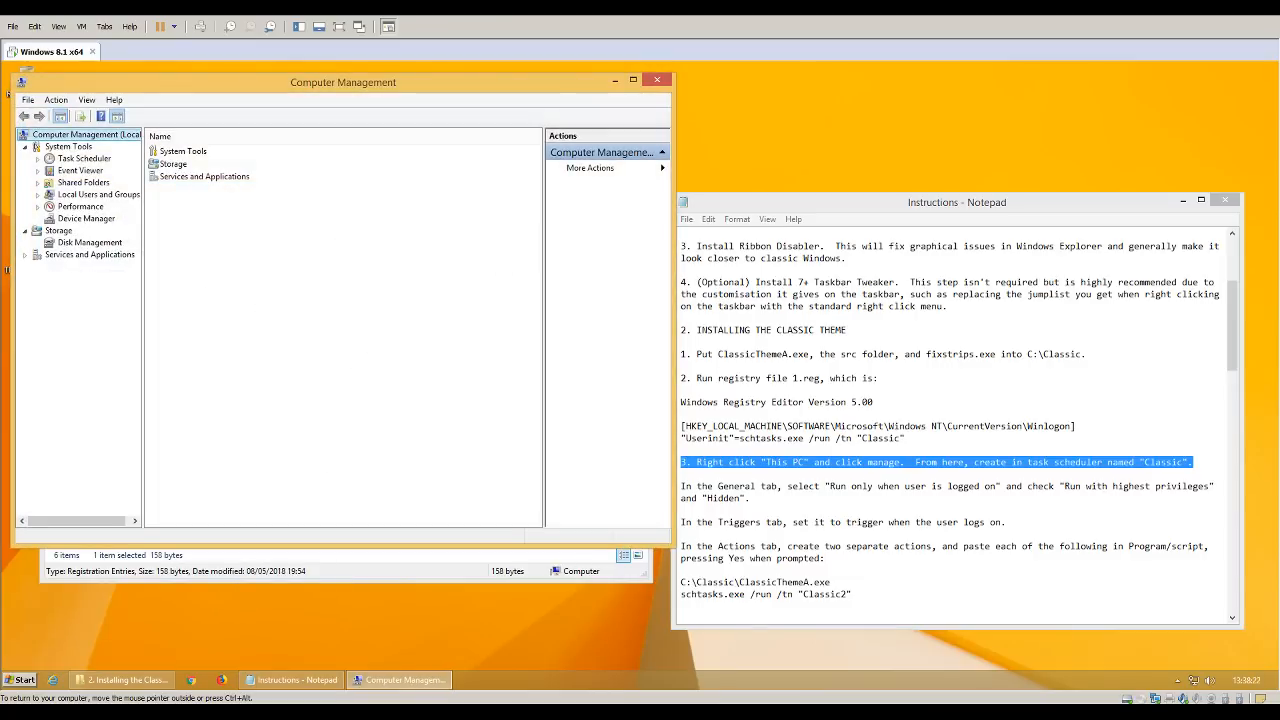
click(75, 160)
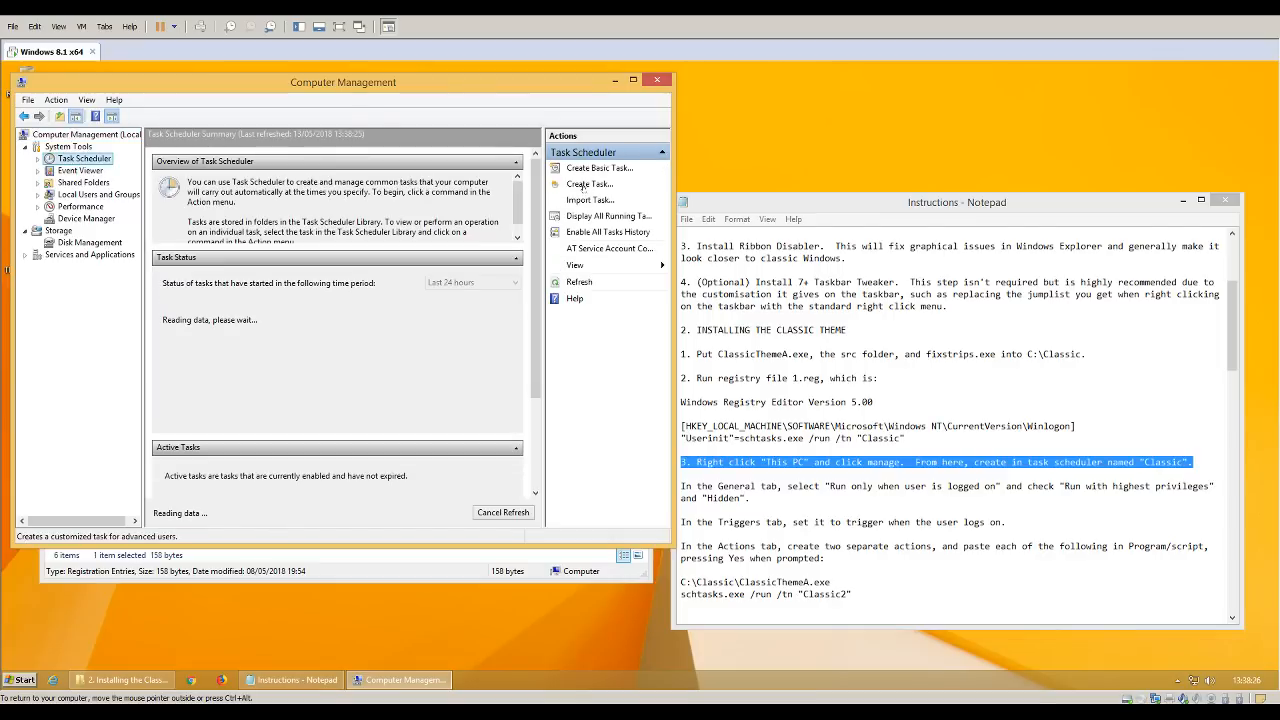
Start a new scheduled task named Classic, highlight its full instructions, and enable Run with highest privileges.
click(589, 184)
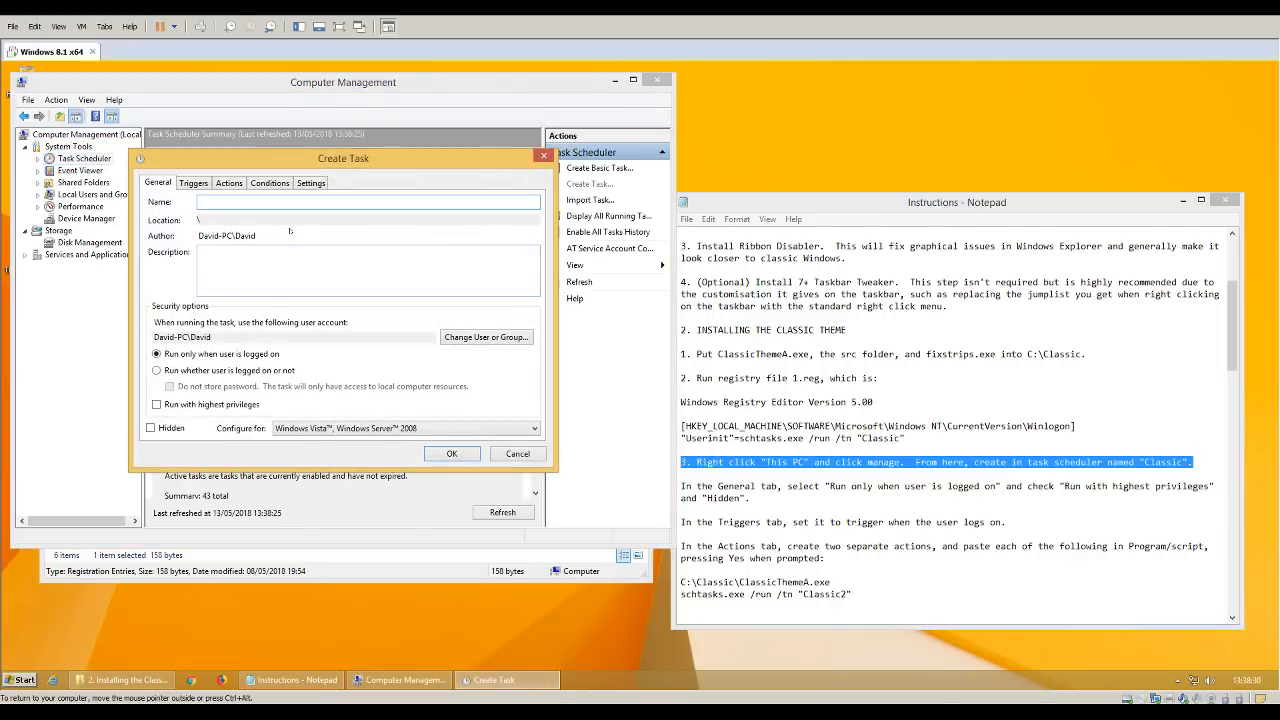
text(Classic)
click(726, 503)
drag(682, 463, 1036, 540)
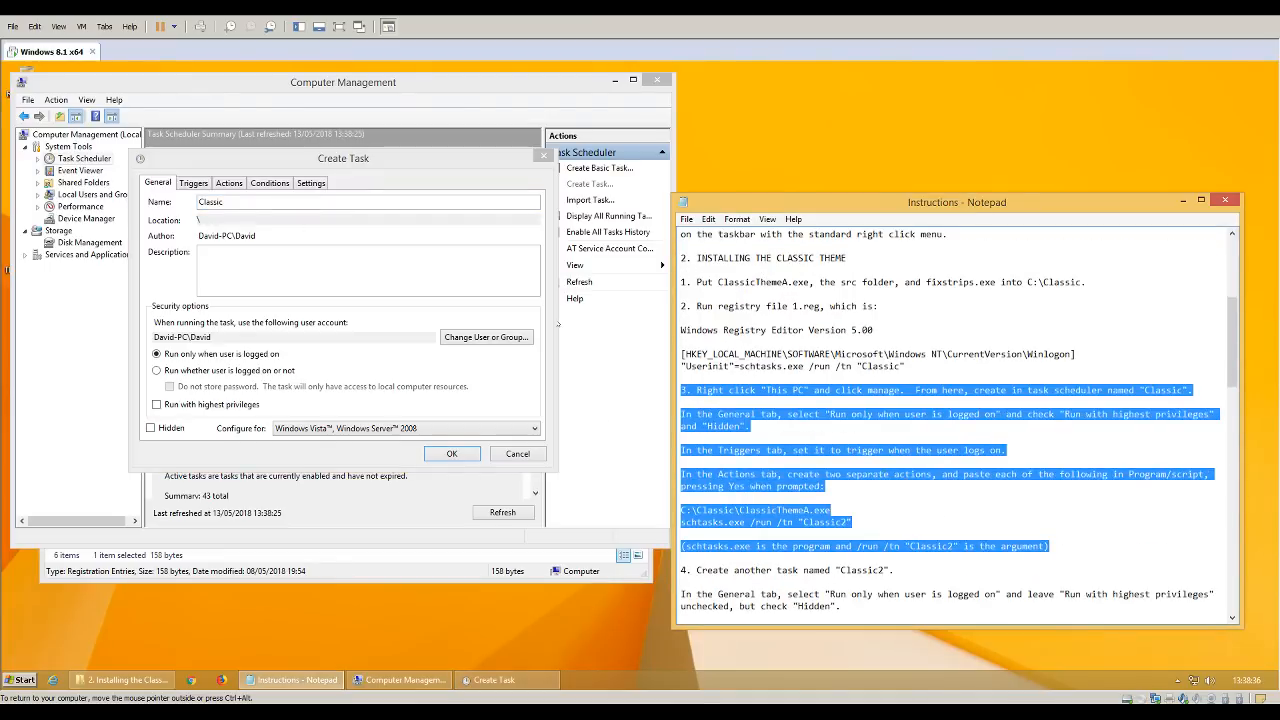
click(268, 167)
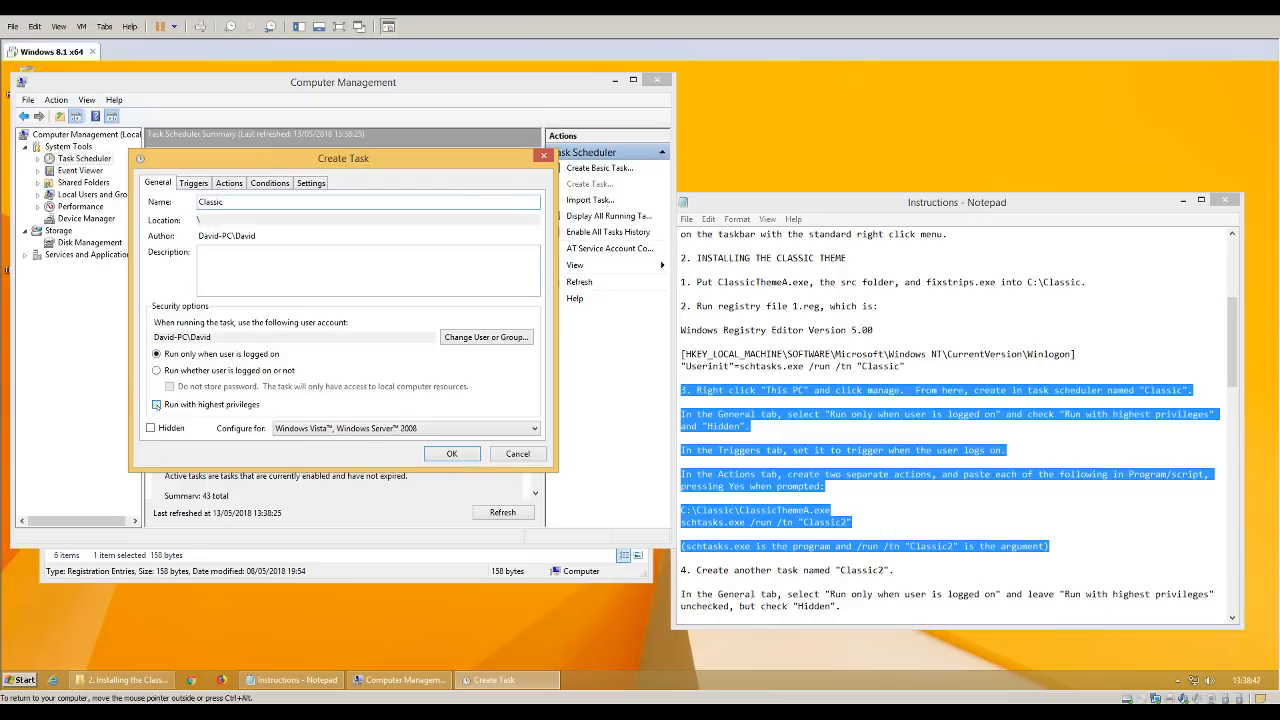
click(156, 404)
Add a trigger to the Classic task that begins At log on for the specific current user.
click(192, 184)
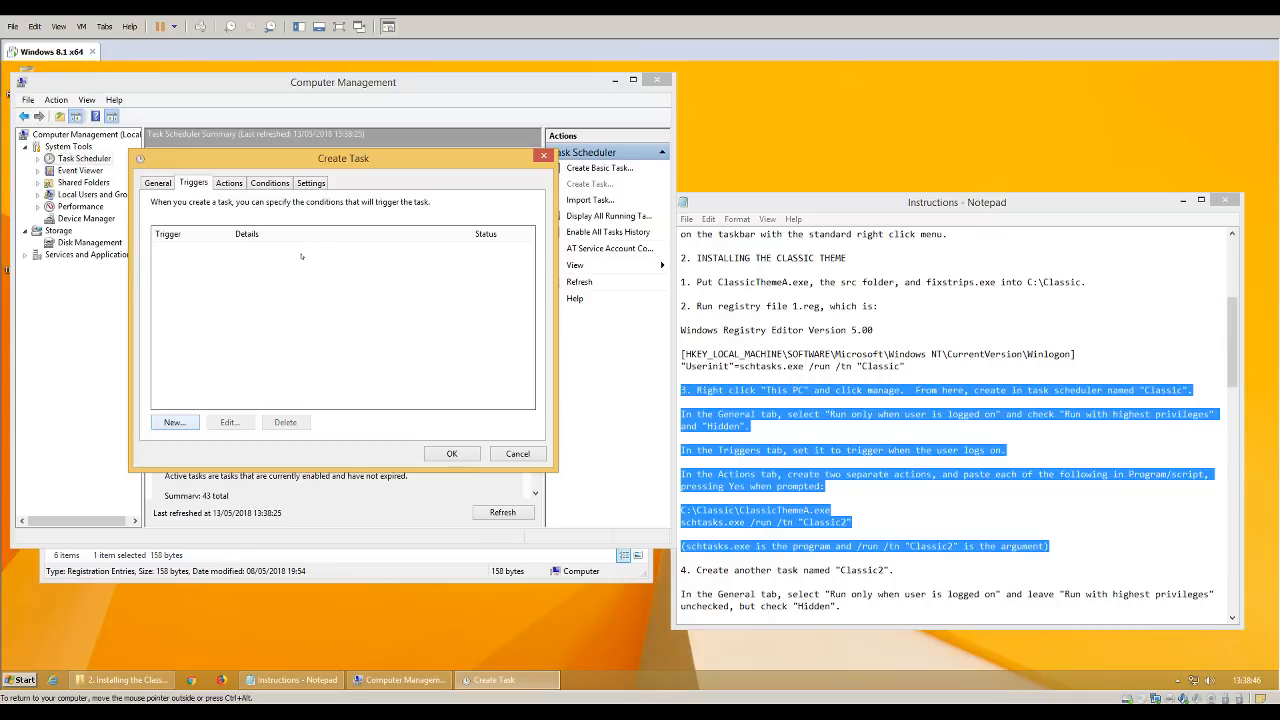
click(175, 422)
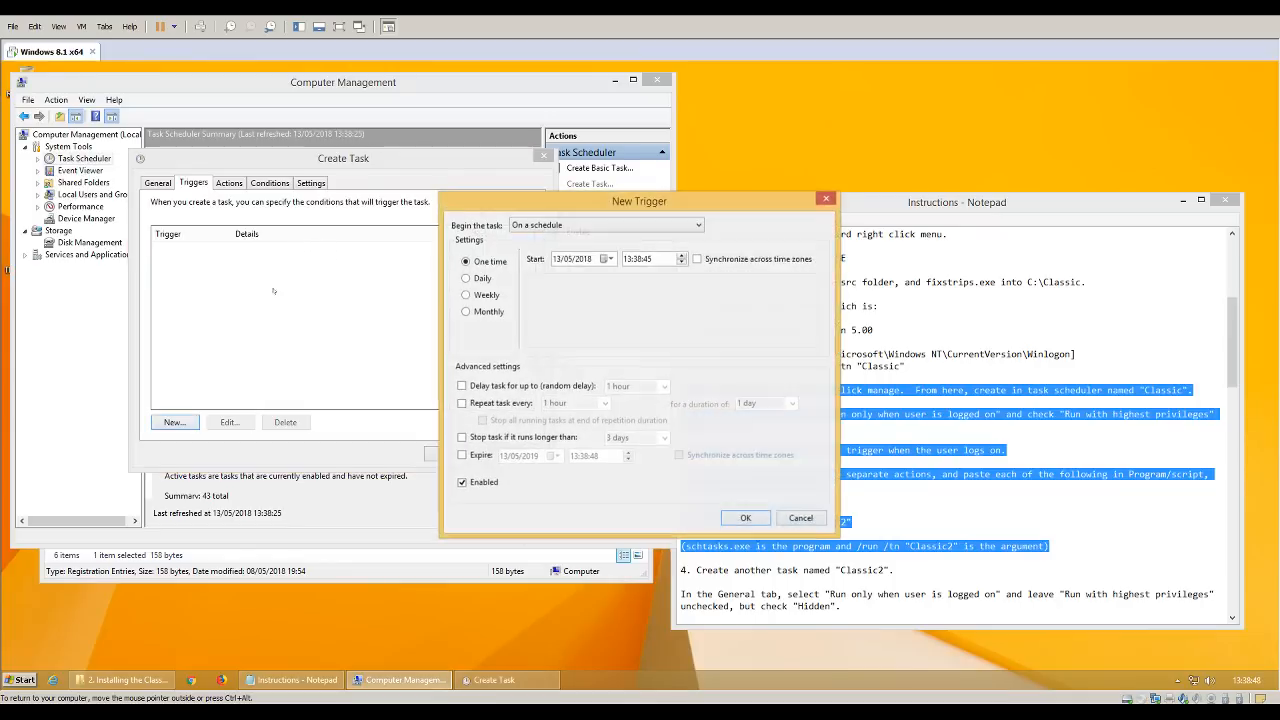
click(560, 225)
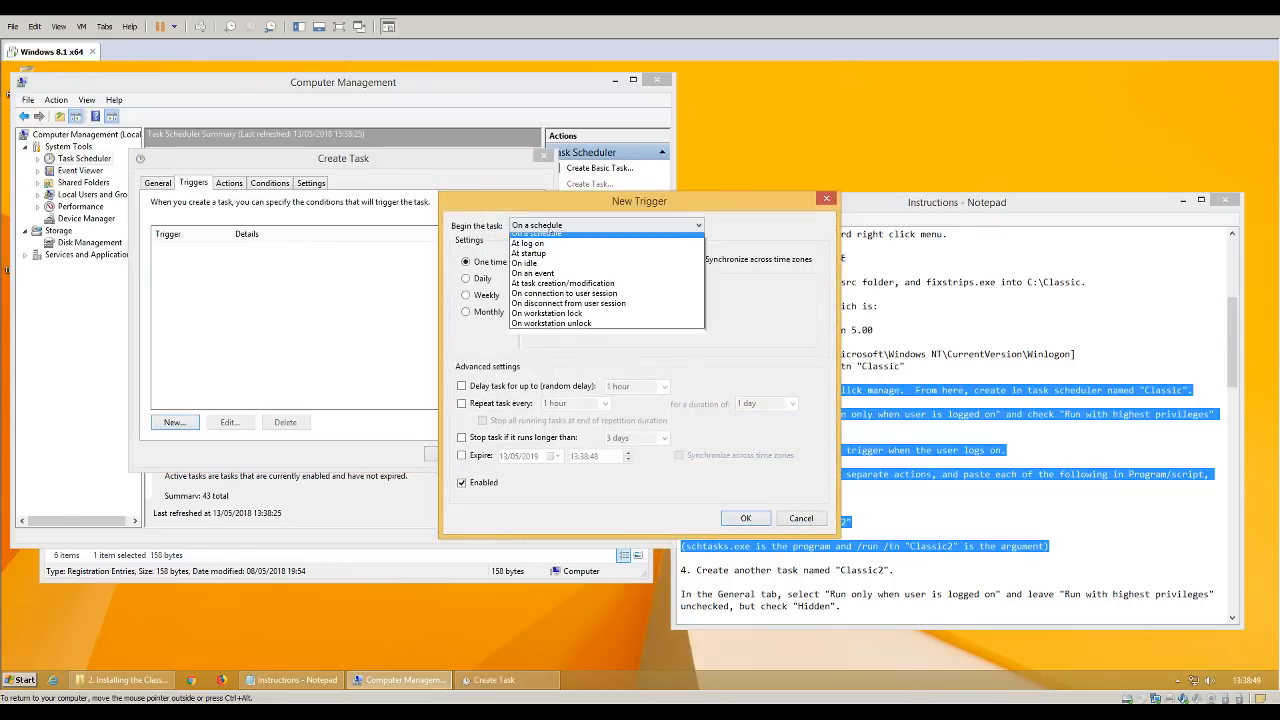
click(551, 250)
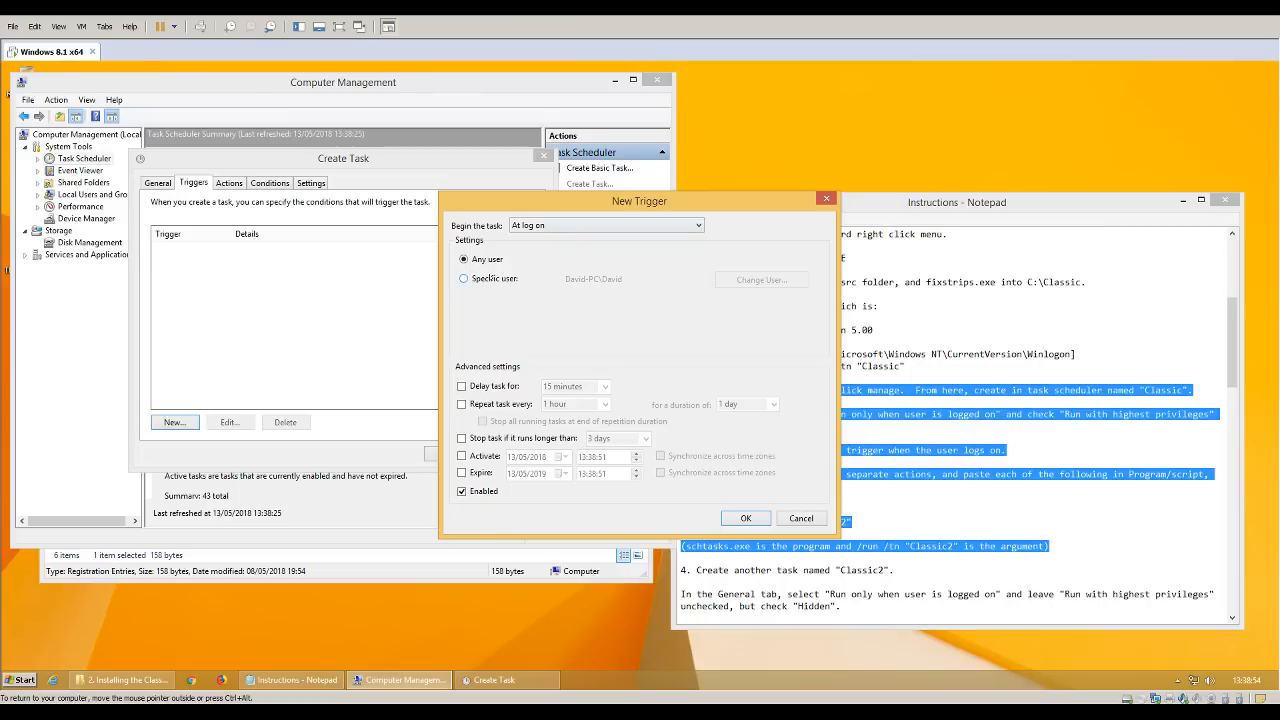
click(492, 280)
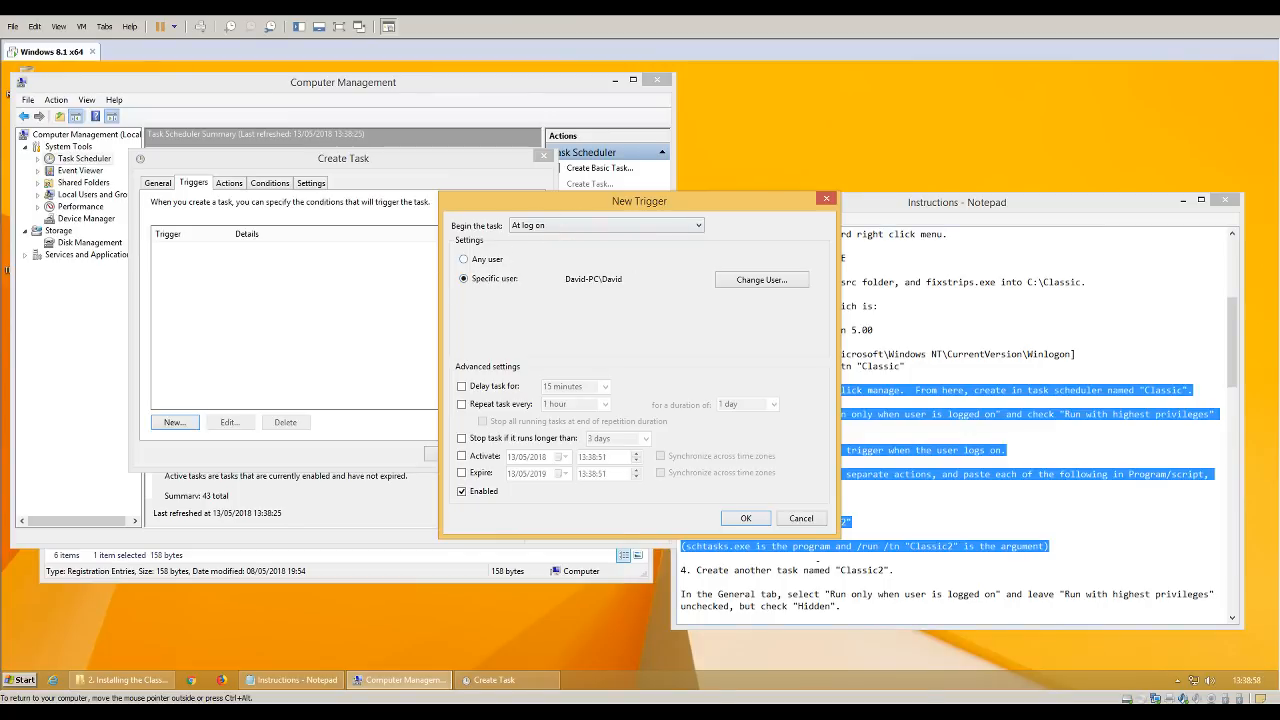
click(745, 518)
Add a Start a program action to the Classic task, with C:\Classic\ClassicThemeA.exe copied from the instructions as the program/script.
click(228, 183)
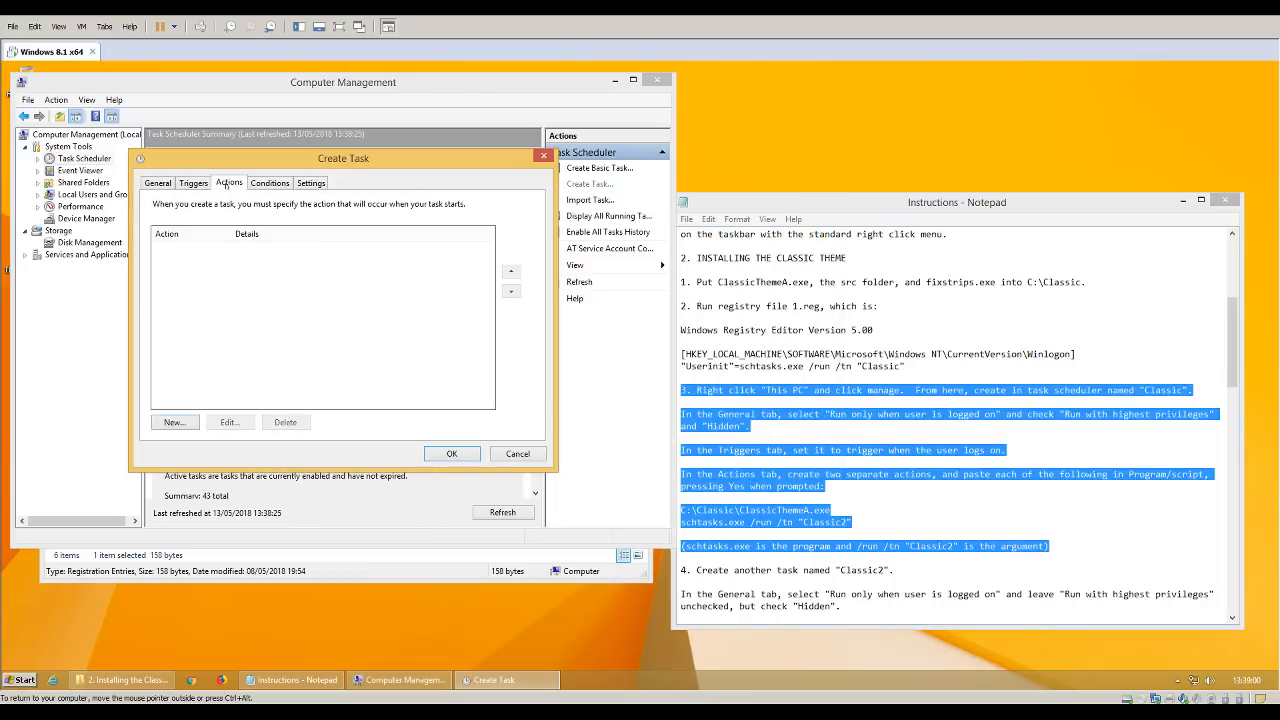
click(168, 422)
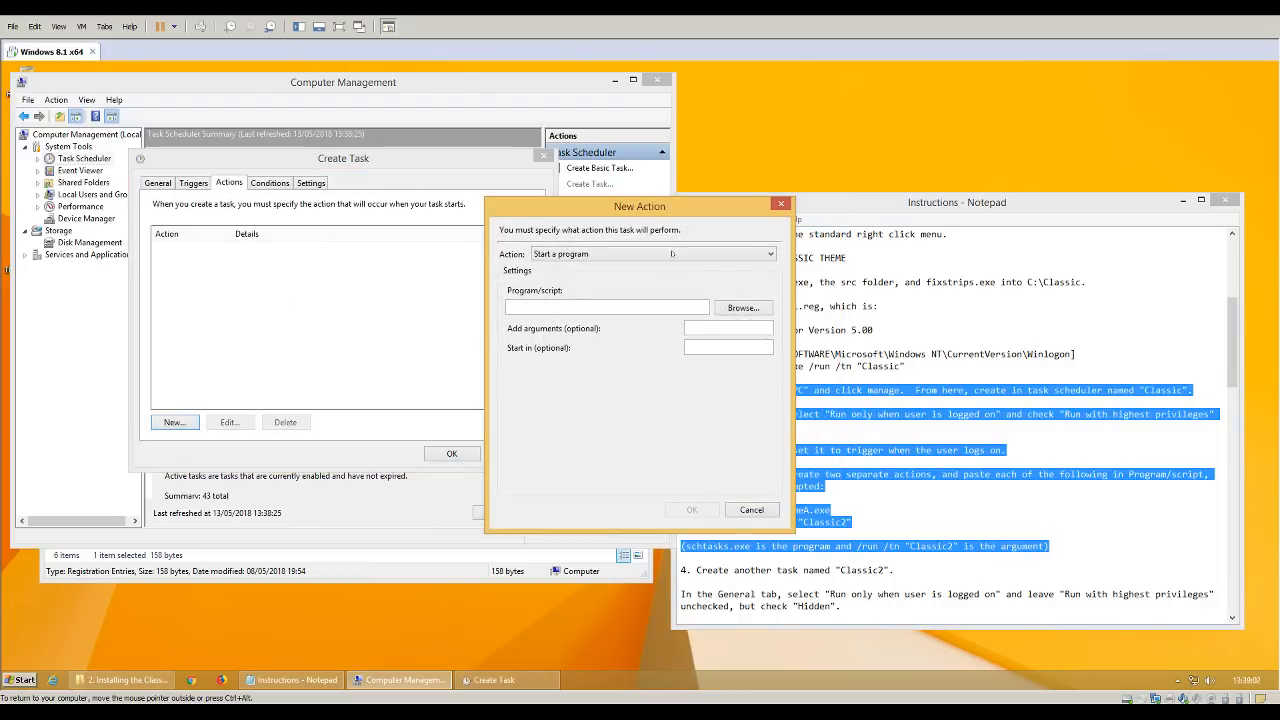
drag(670, 210, 464, 208)
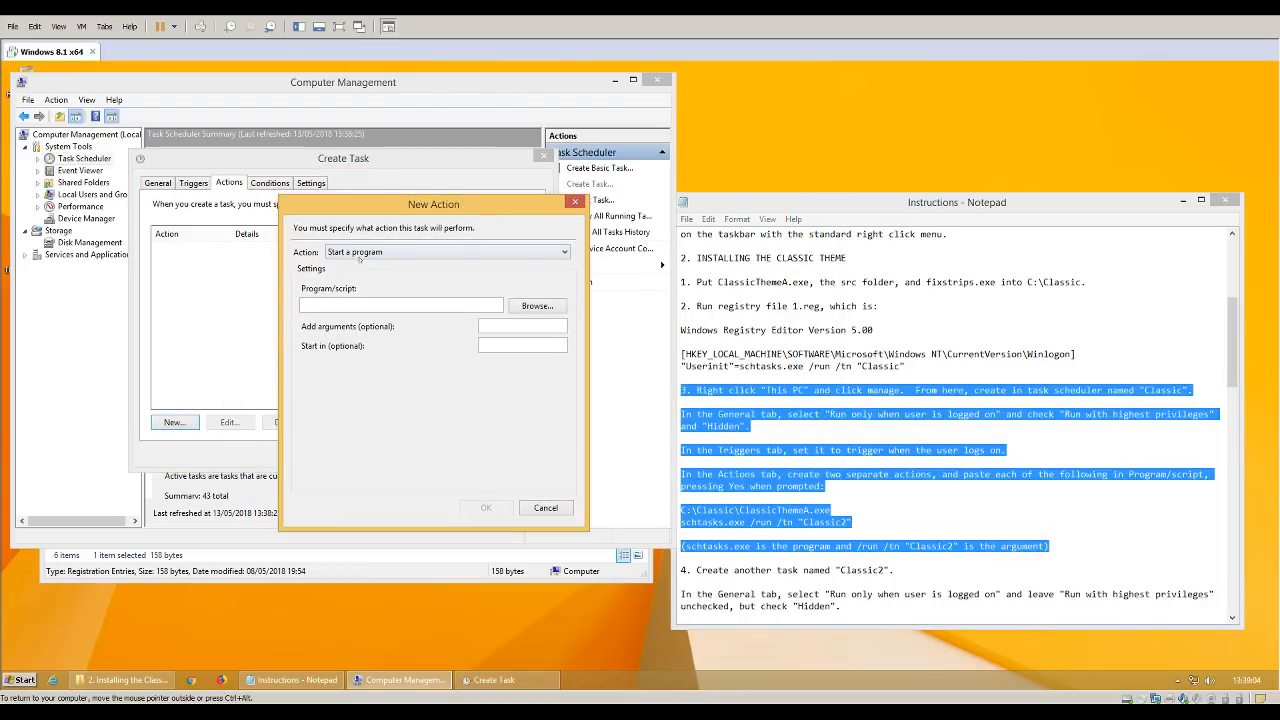
click(749, 426)
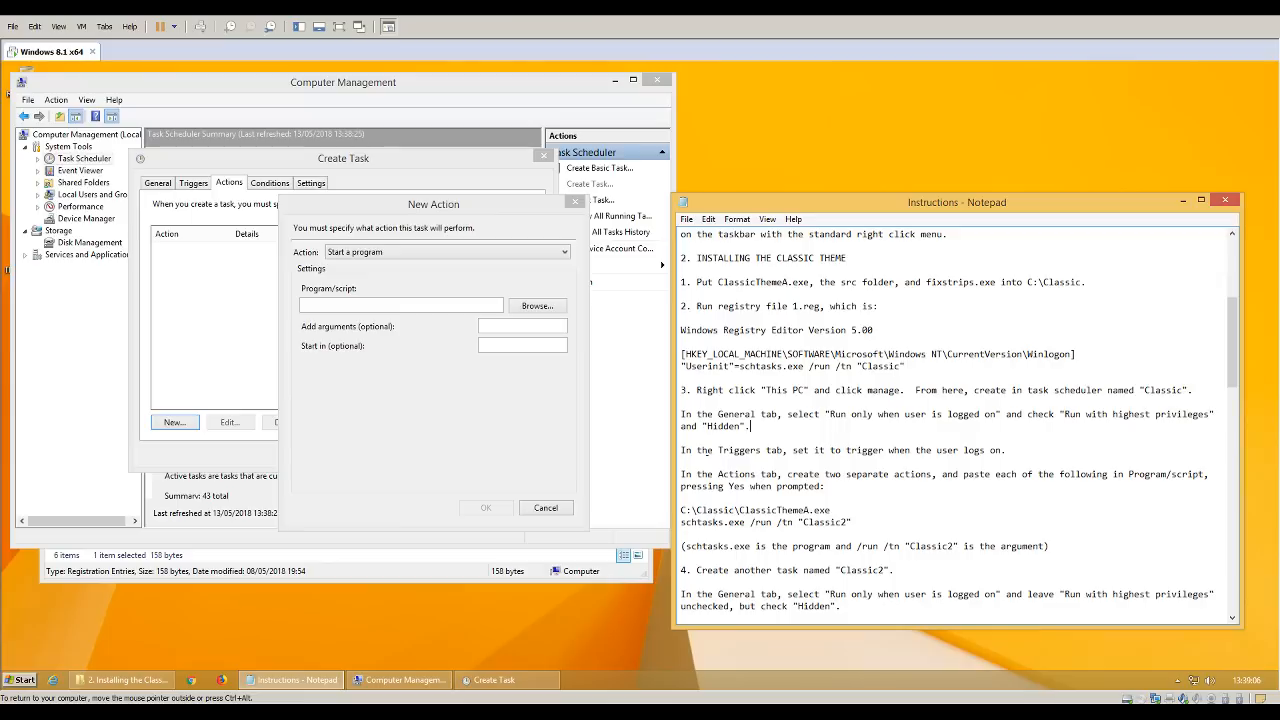
drag(680, 510, 845, 512)
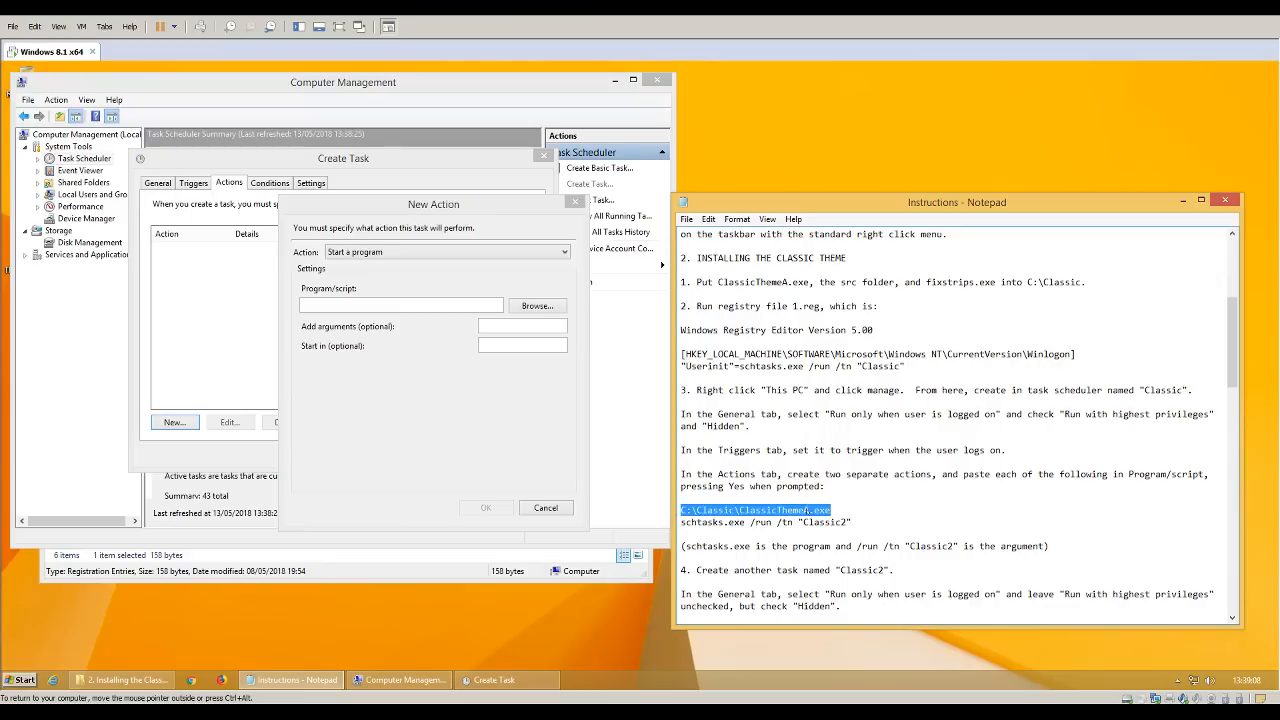
right_click(806, 510)
click(850, 368)
click(371, 305)
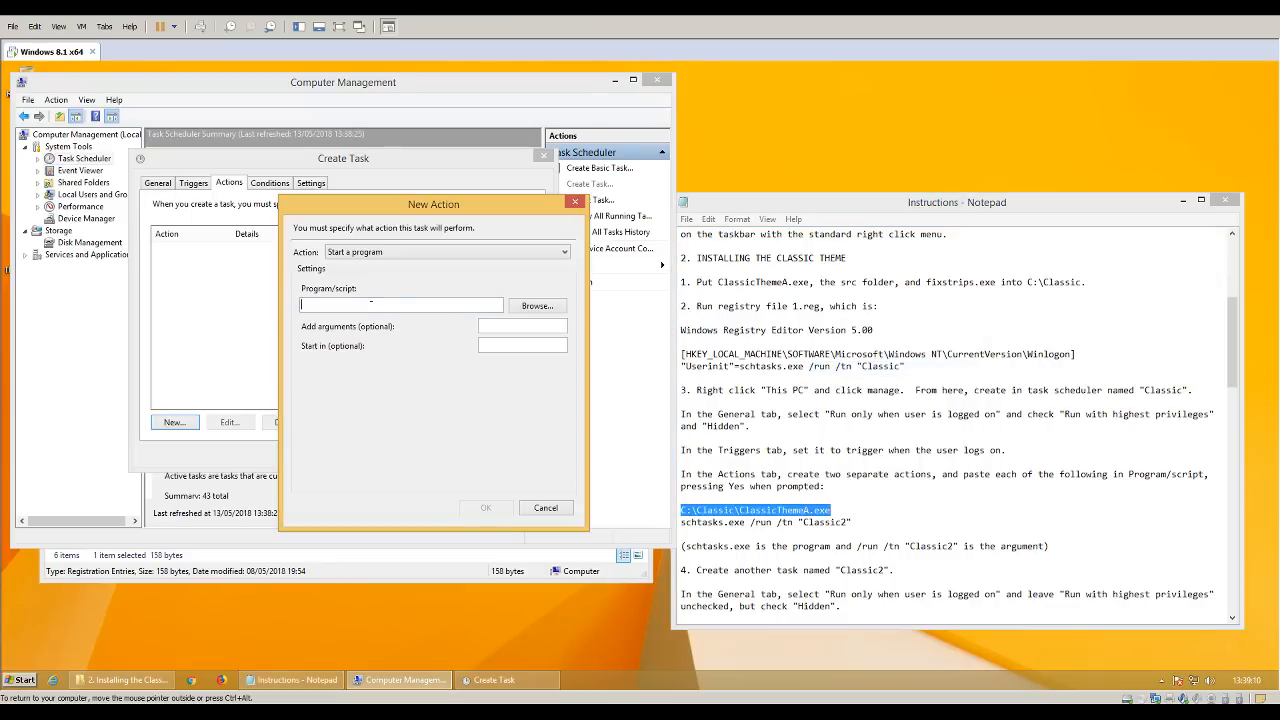
right_click(371, 303)
click(400, 360)
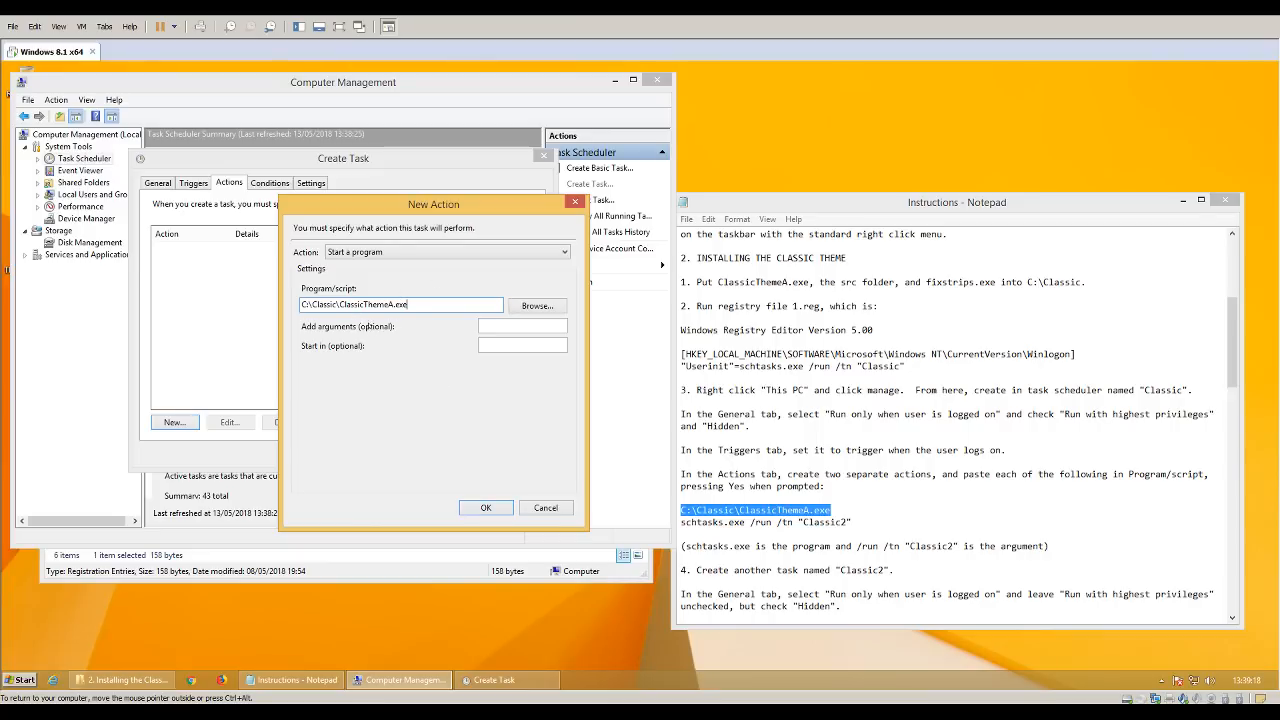
click(474, 510)
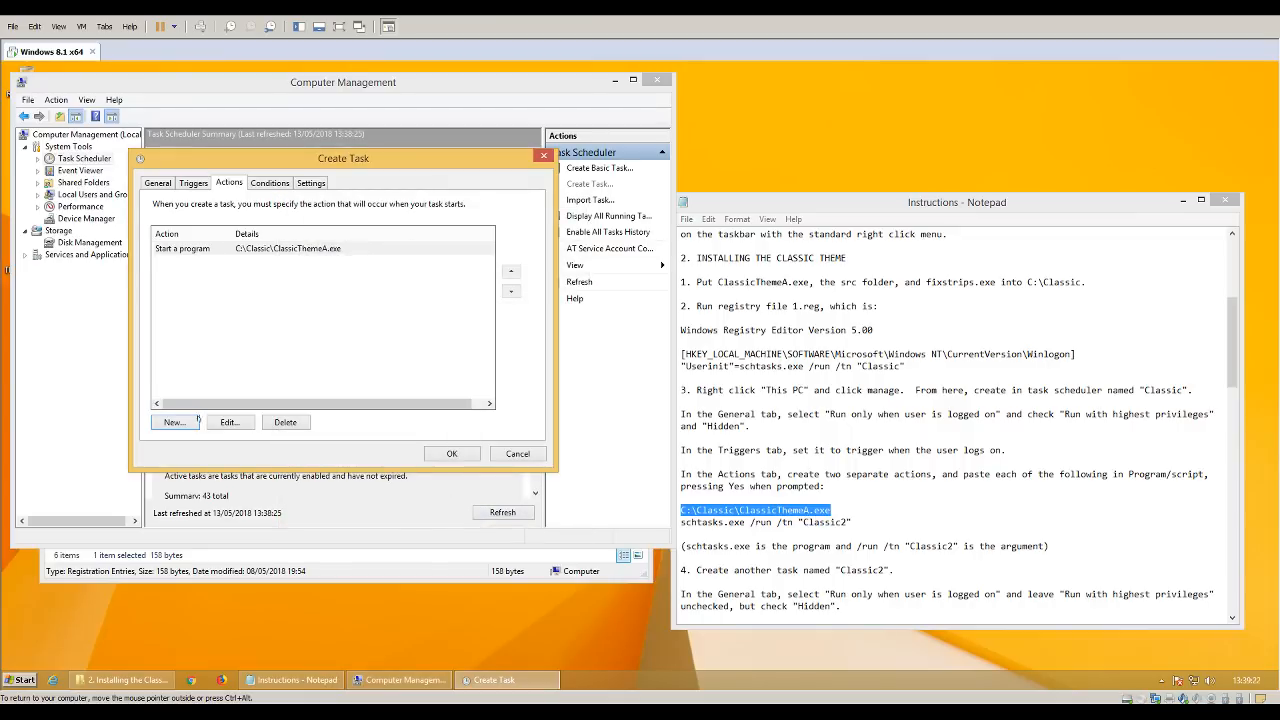
Add a second Start a program action to the Classic task, using schtasks.exe /run /tn "Classic2" copied from the instructions, and accept the argument split.
click(175, 422)
click(830, 486)
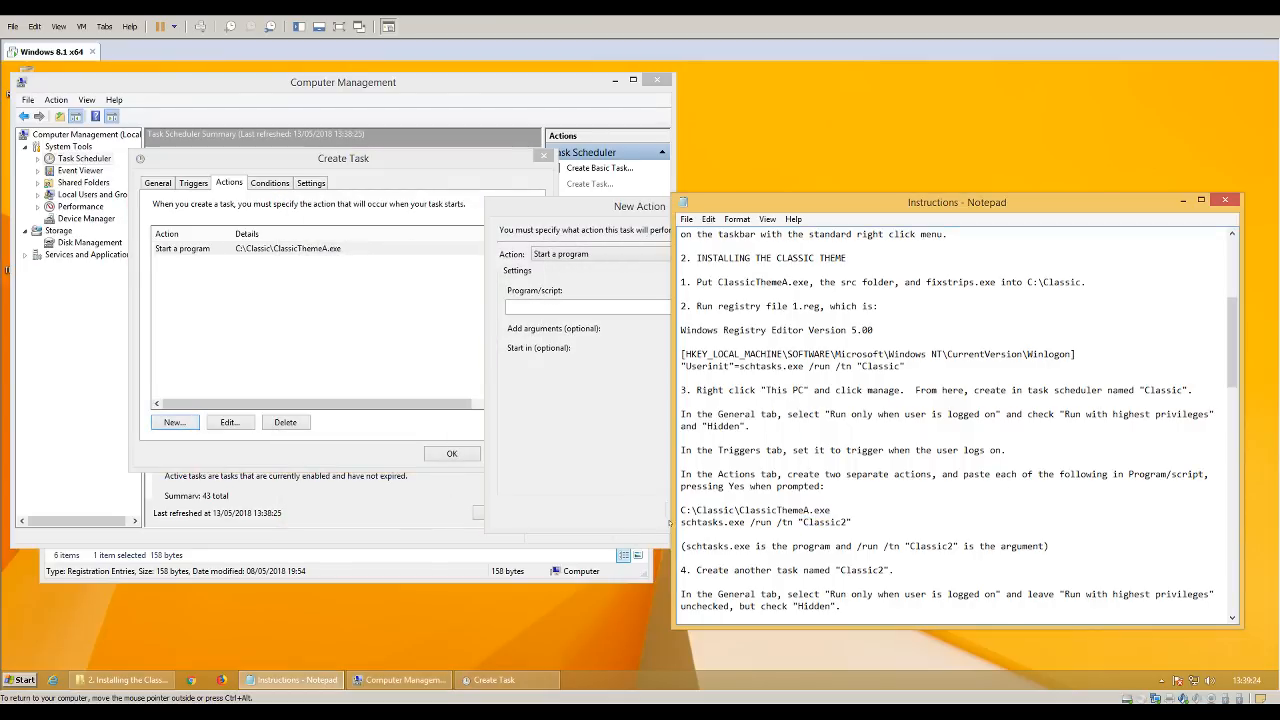
drag(680, 521, 852, 522)
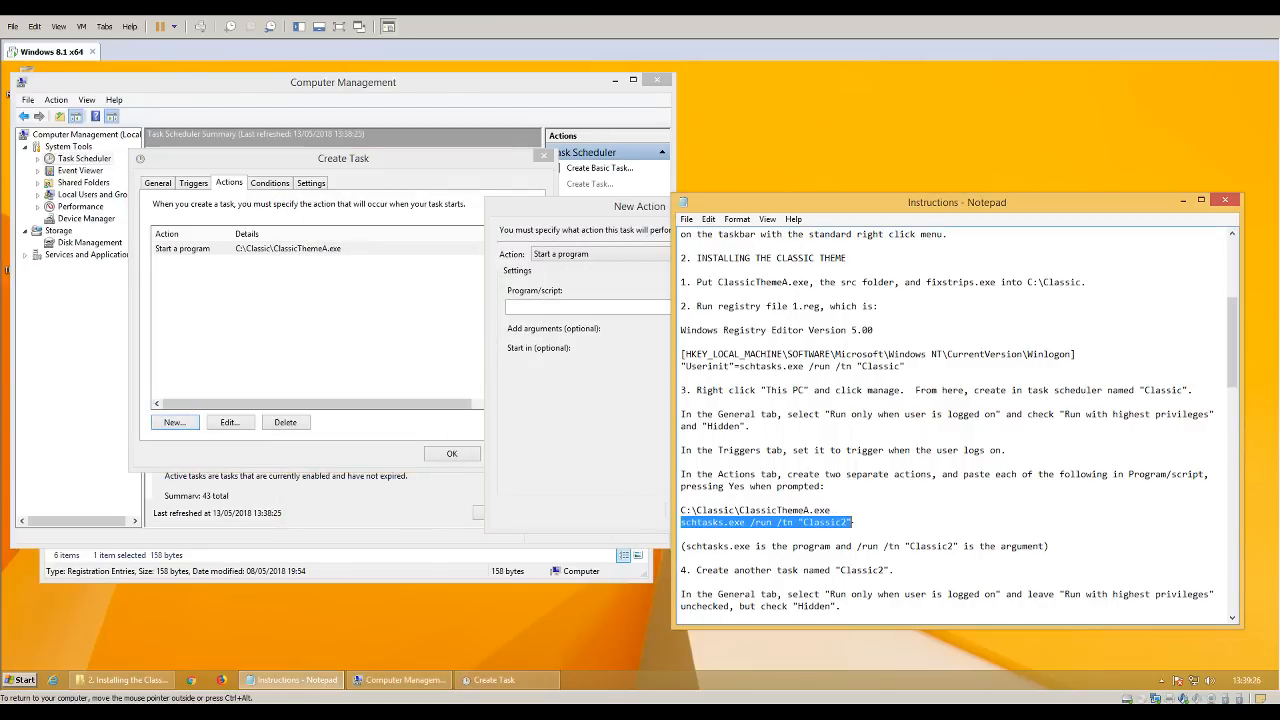
right_click(852, 522)
click(886, 381)
click(565, 307)
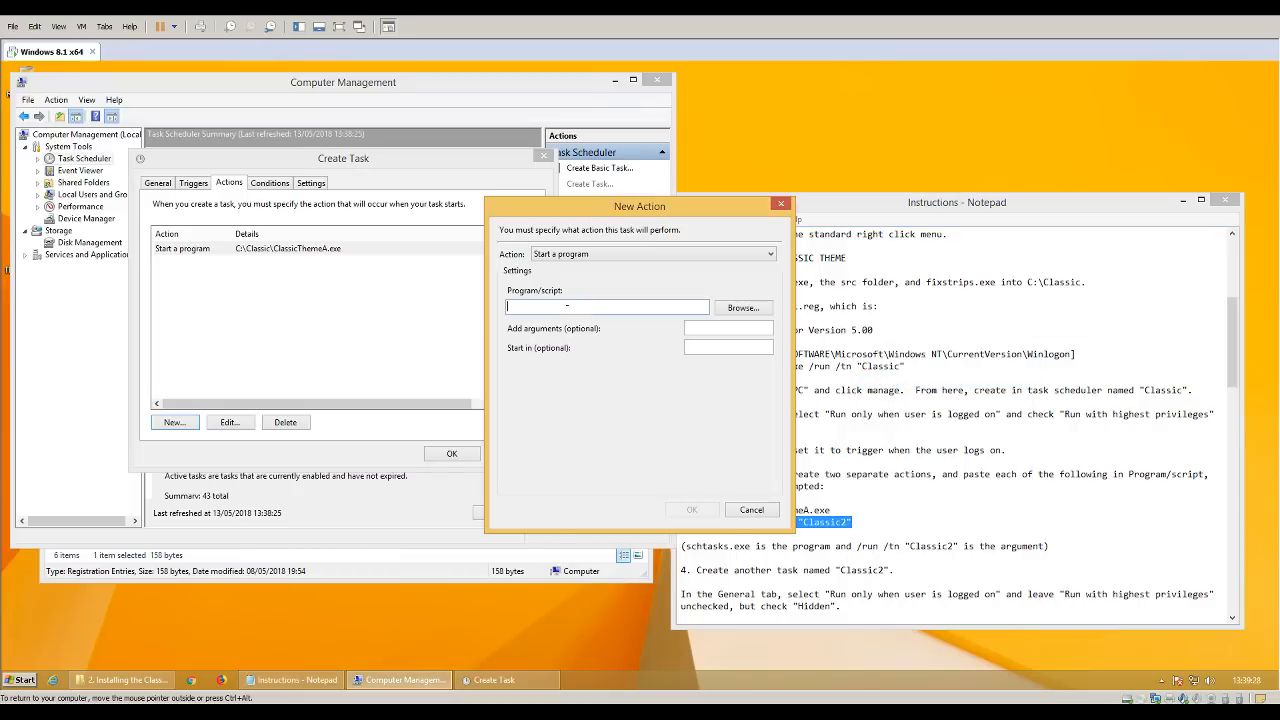
right_click(567, 308)
click(601, 368)
click(691, 509)
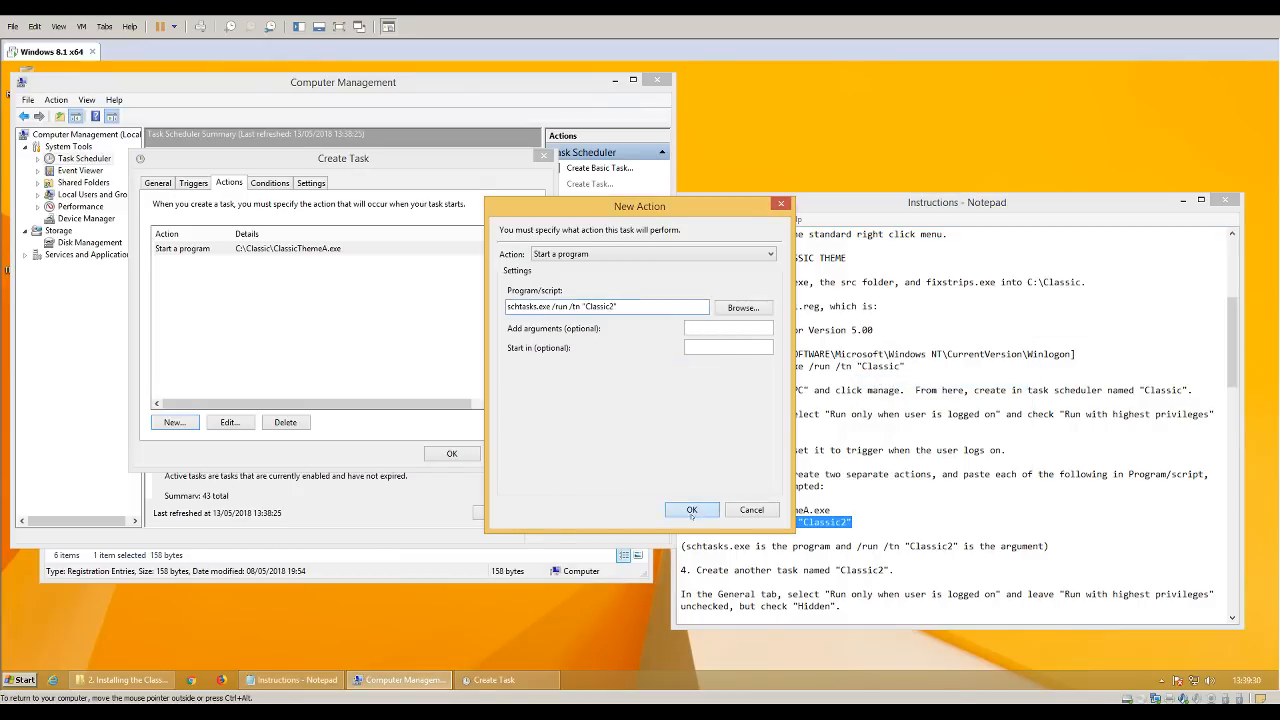
click(643, 442)
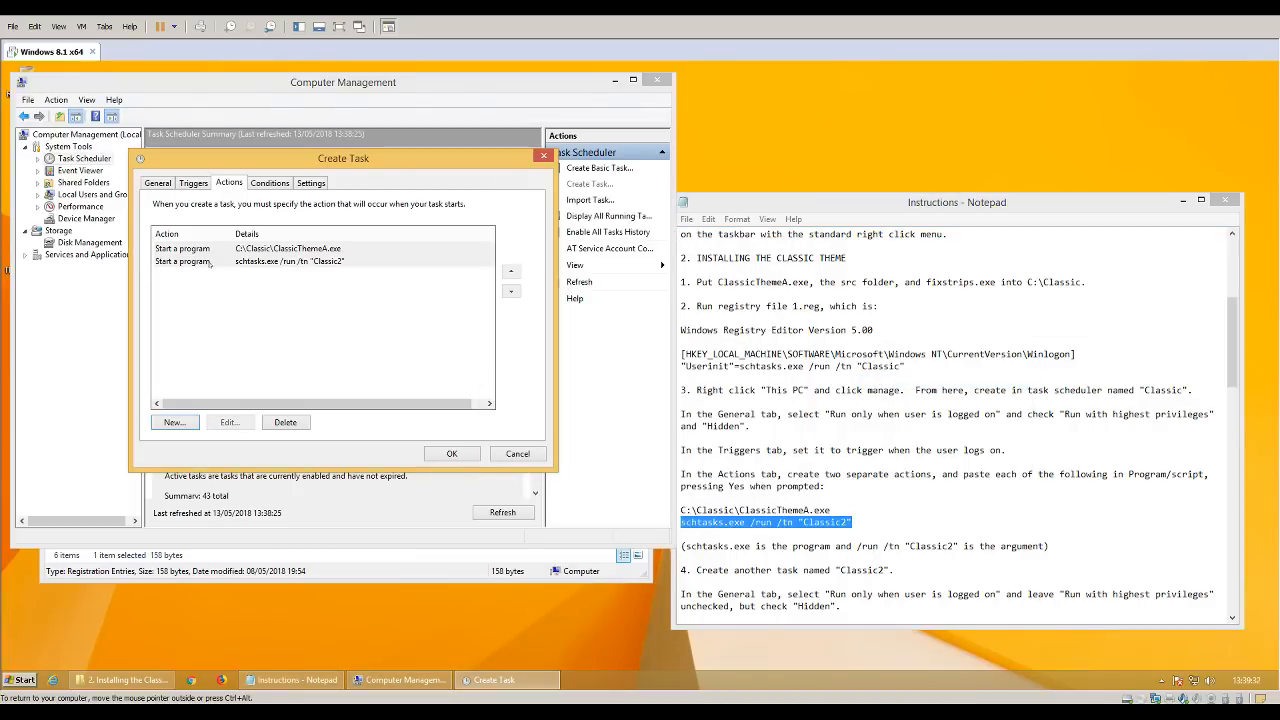
Check the program/script and arguments fields of the Classic task's schtasks.exe action.
click(228, 423)
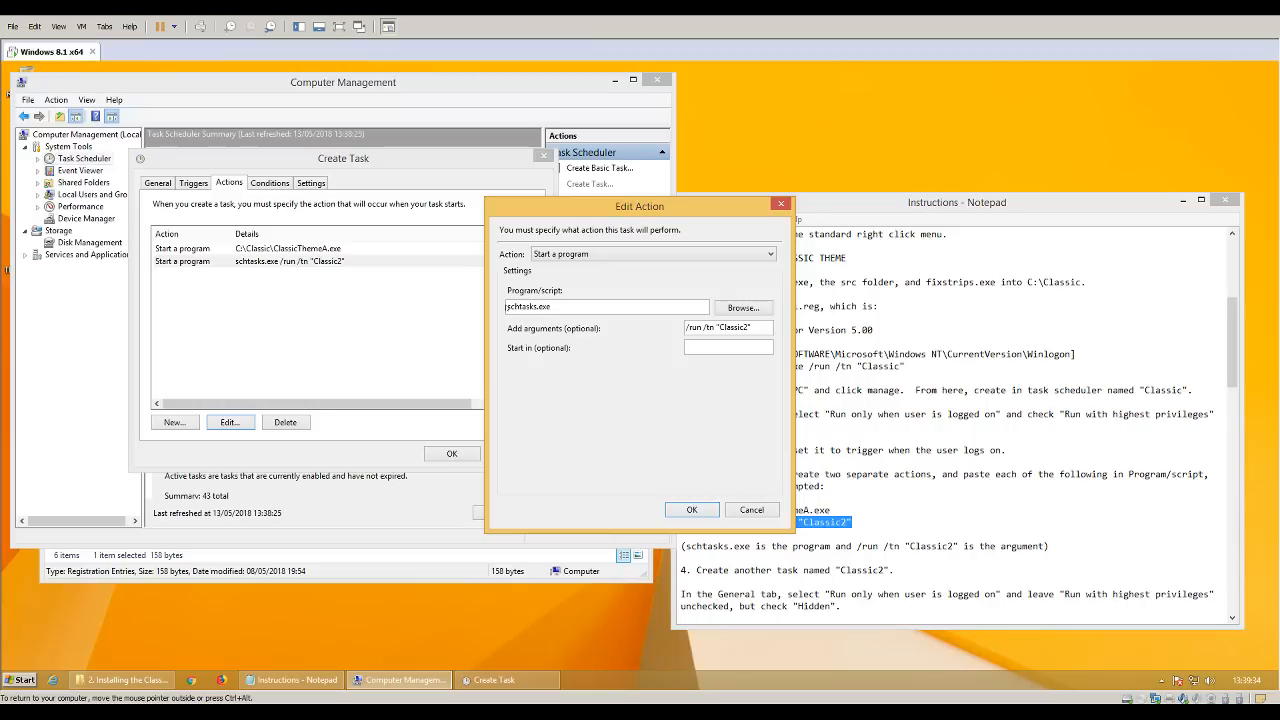
drag(507, 306, 597, 302)
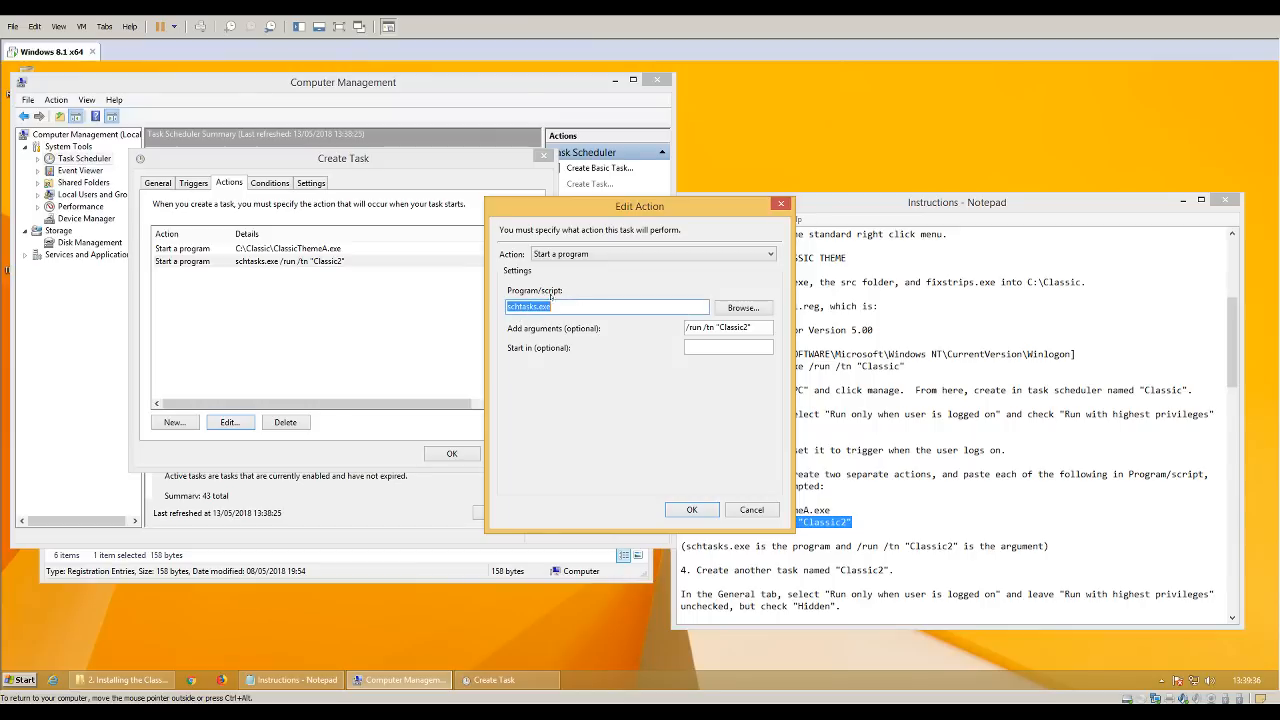
drag(760, 329, 656, 325)
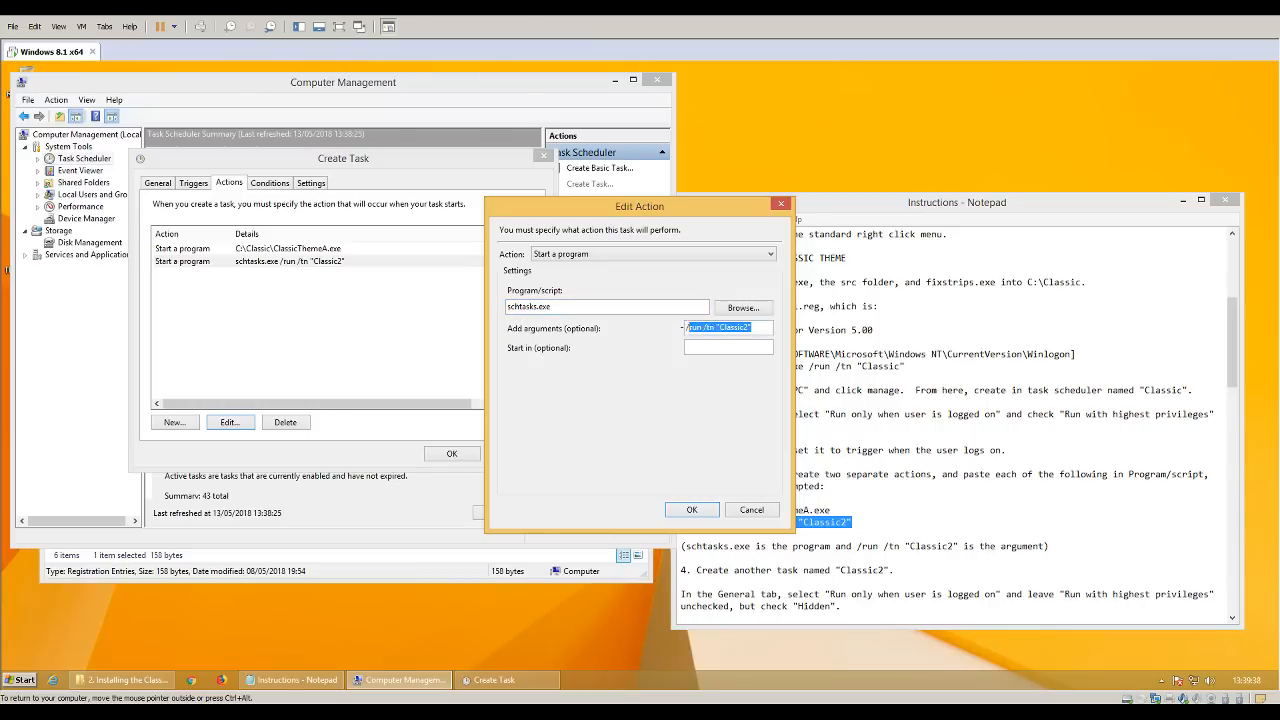
click(689, 509)
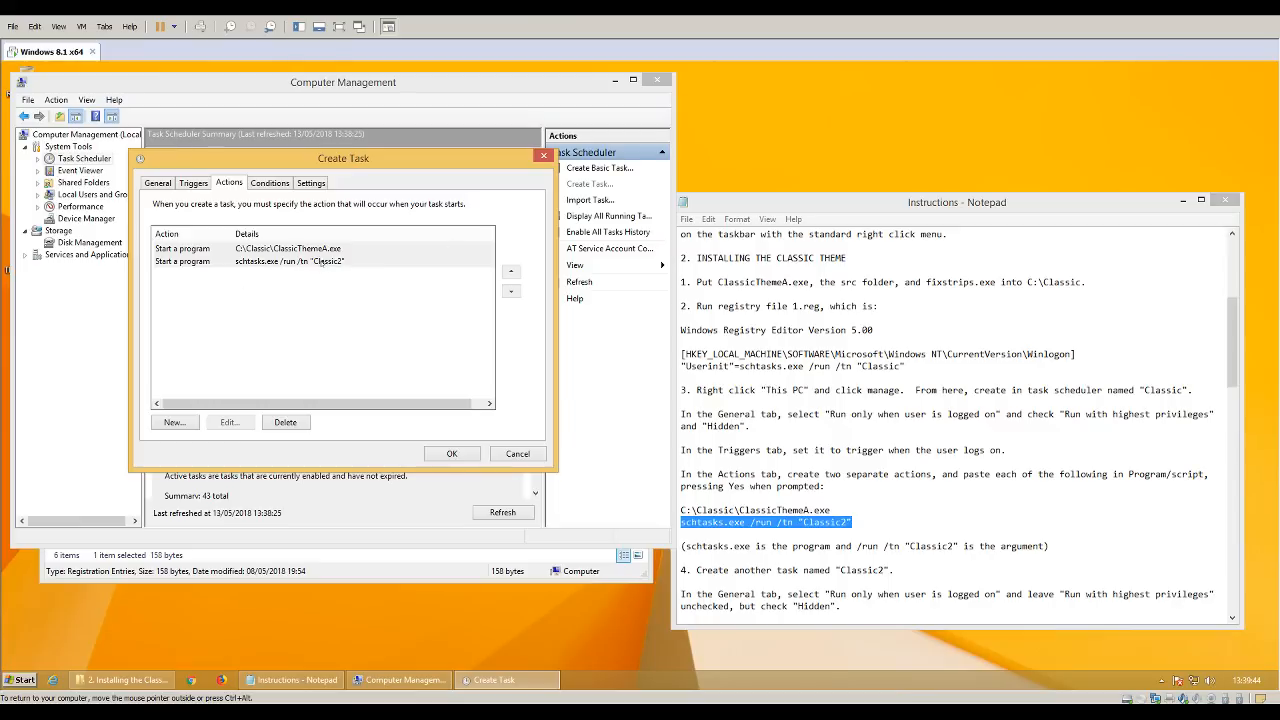
Turn off the AC power start condition and the stop-if-it-runs-longer limit for the Classic task, and save the task.
click(268, 184)
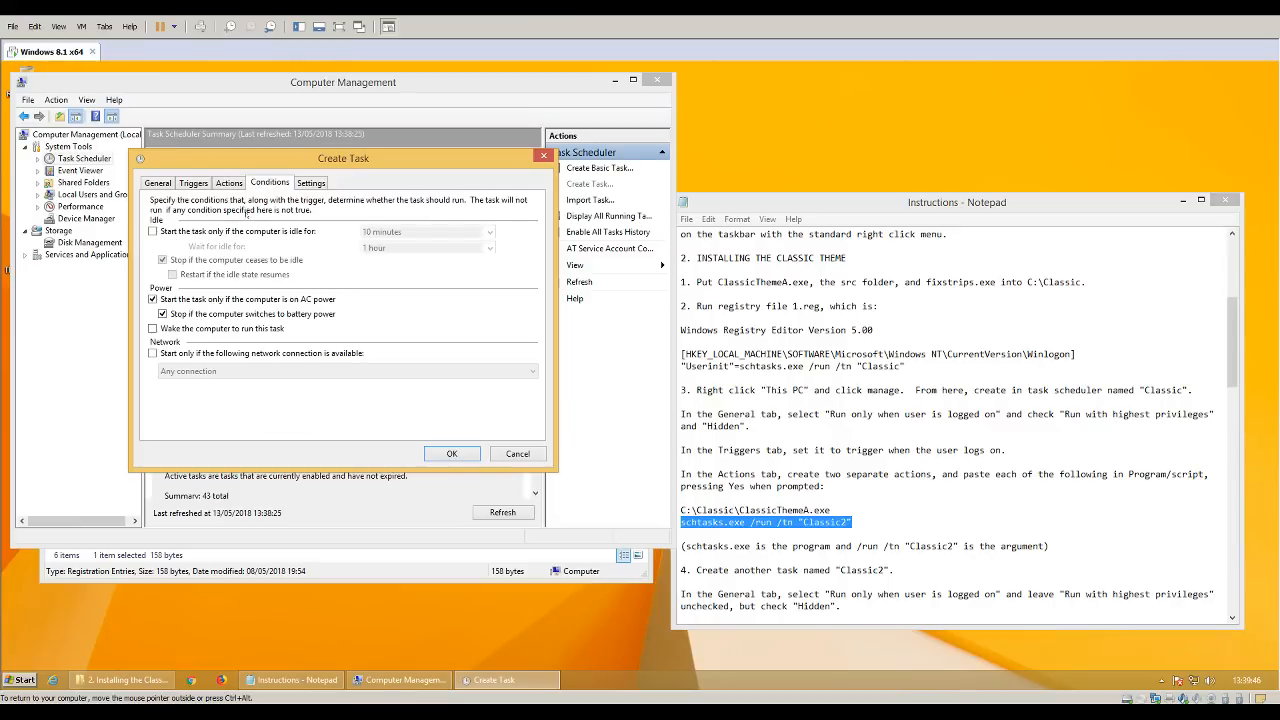
click(153, 299)
click(311, 183)
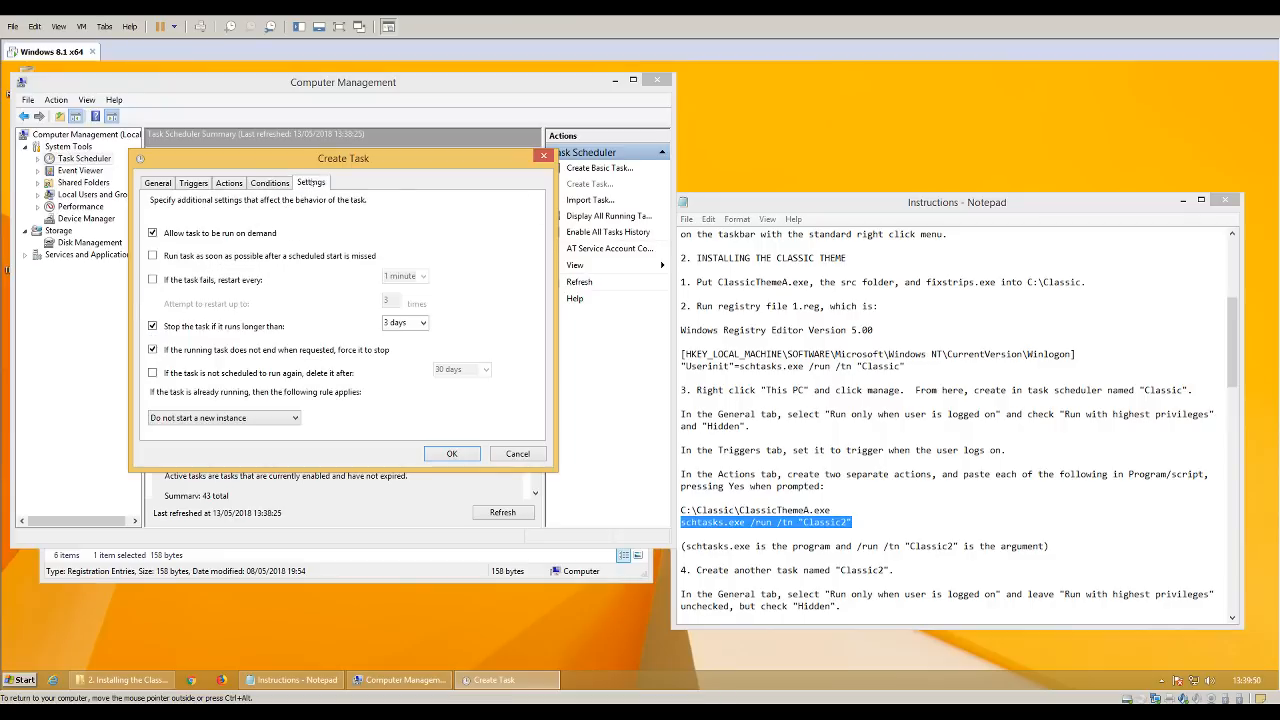
click(153, 326)
click(444, 450)
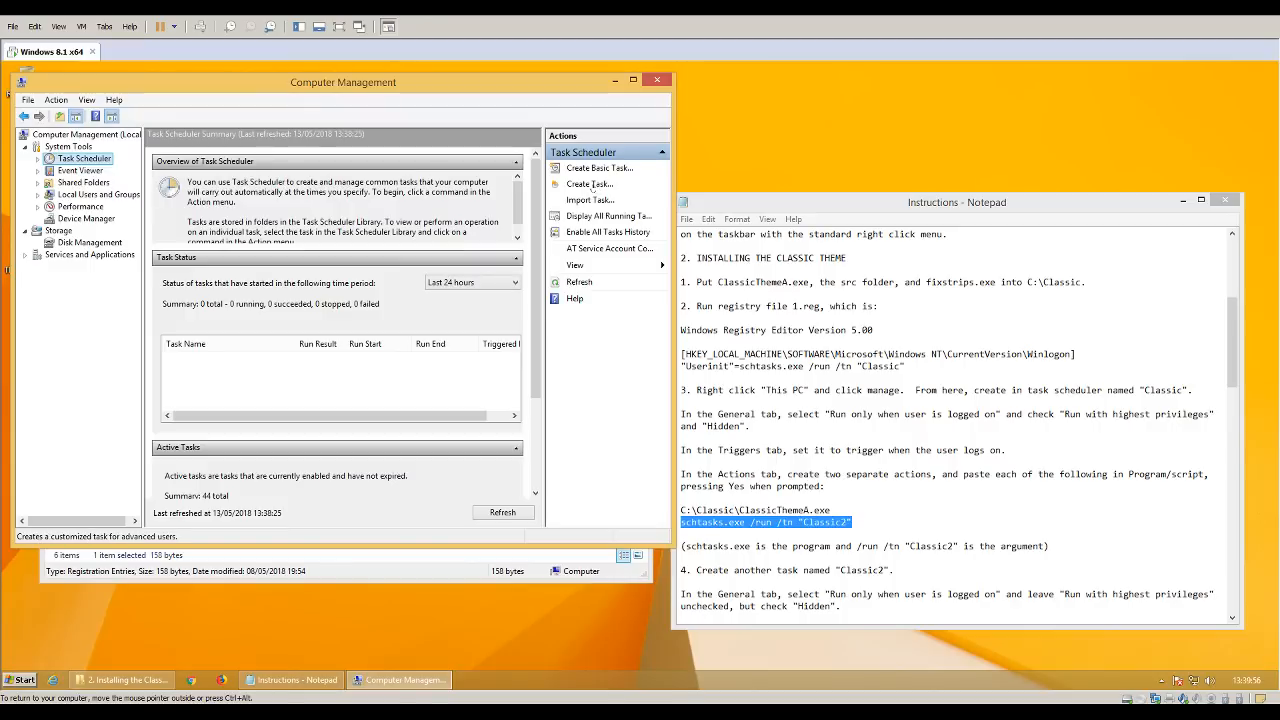
Start a new scheduled task named Classic2 and bring instruction 4 into view in the Instructions file.
click(590, 185)
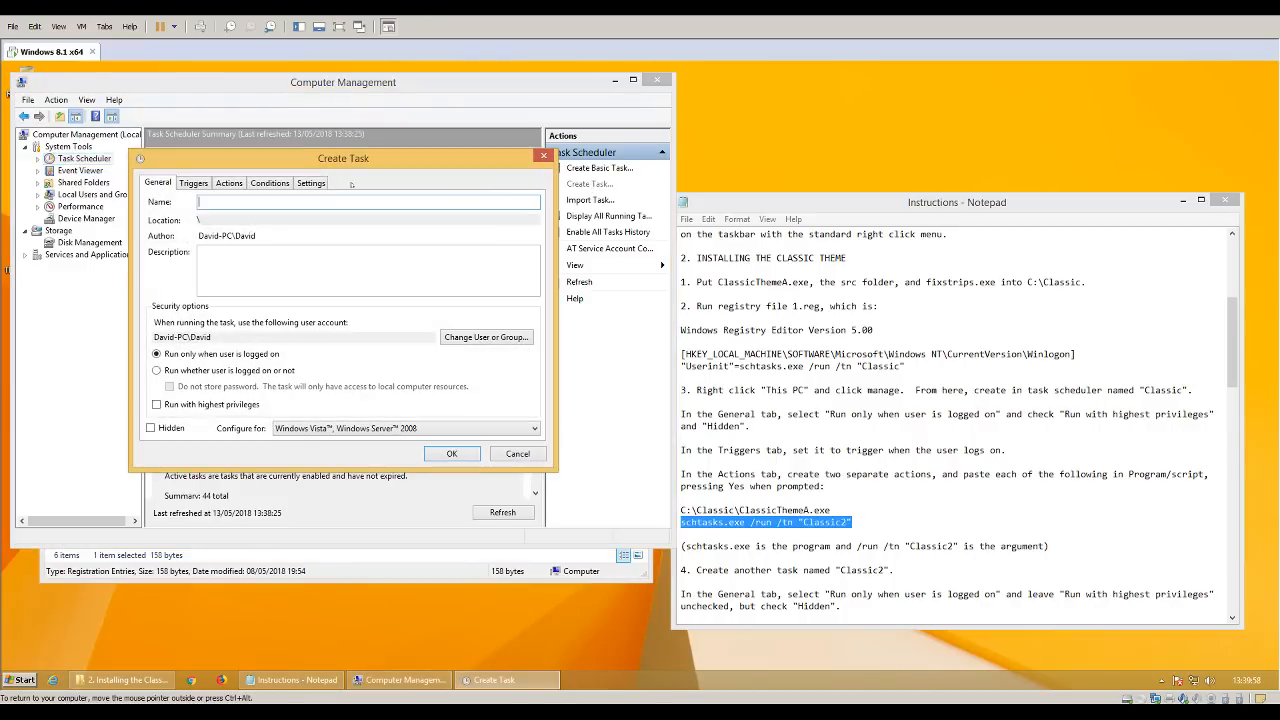
text(Classic2)
click(788, 207)
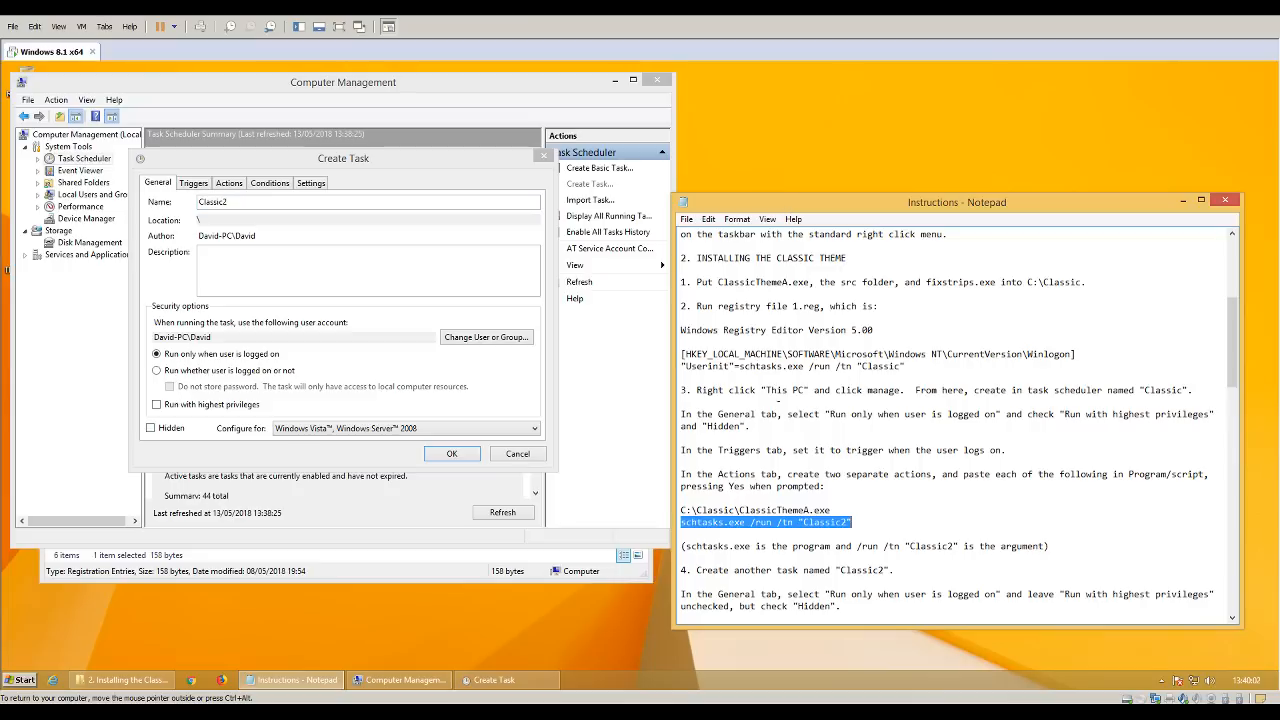
scroll(957, 420, down, 3)
scroll(758, 437, down, 3)
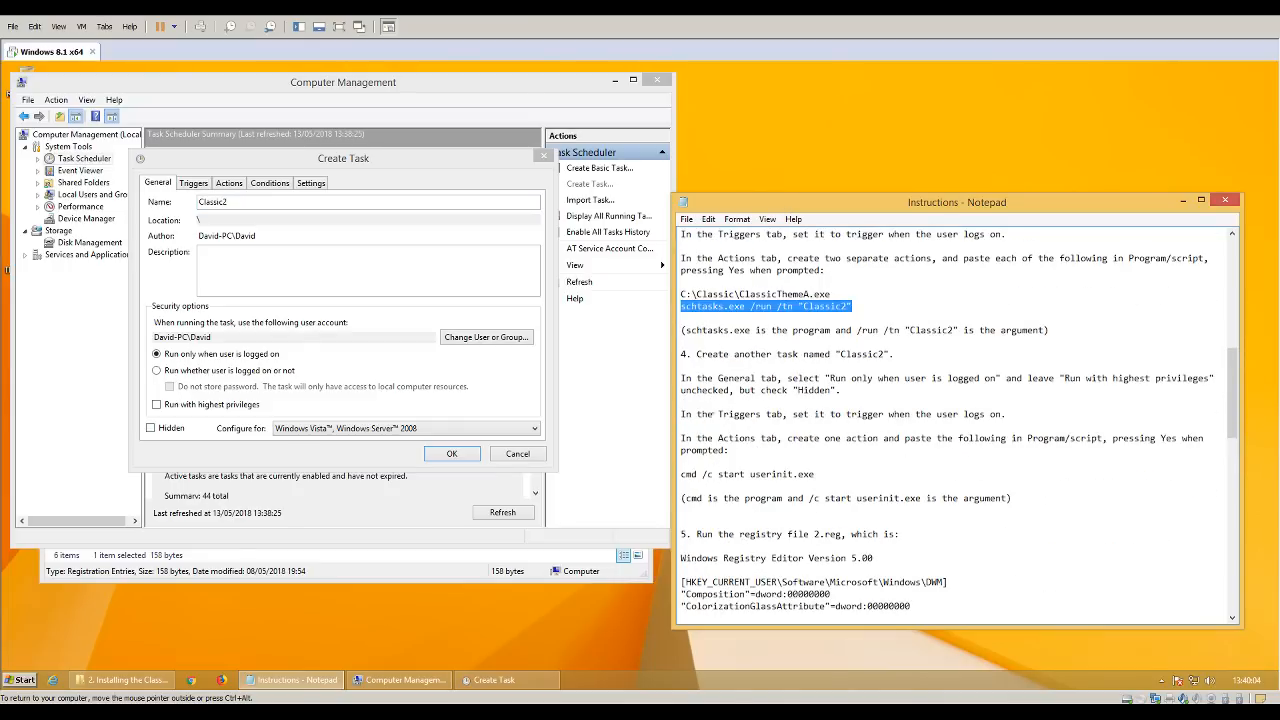
click(158, 342)
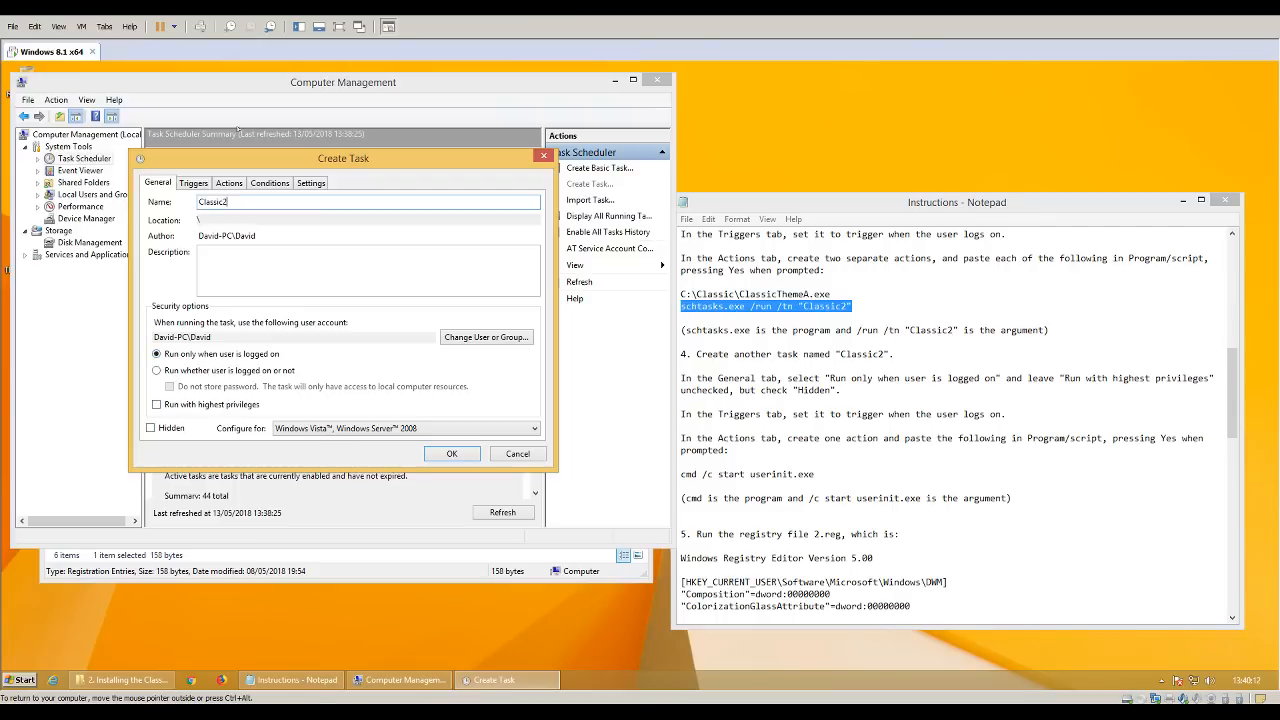
Add a trigger to the Classic2 task that begins At log on for the specific current user.
click(193, 183)
click(175, 422)
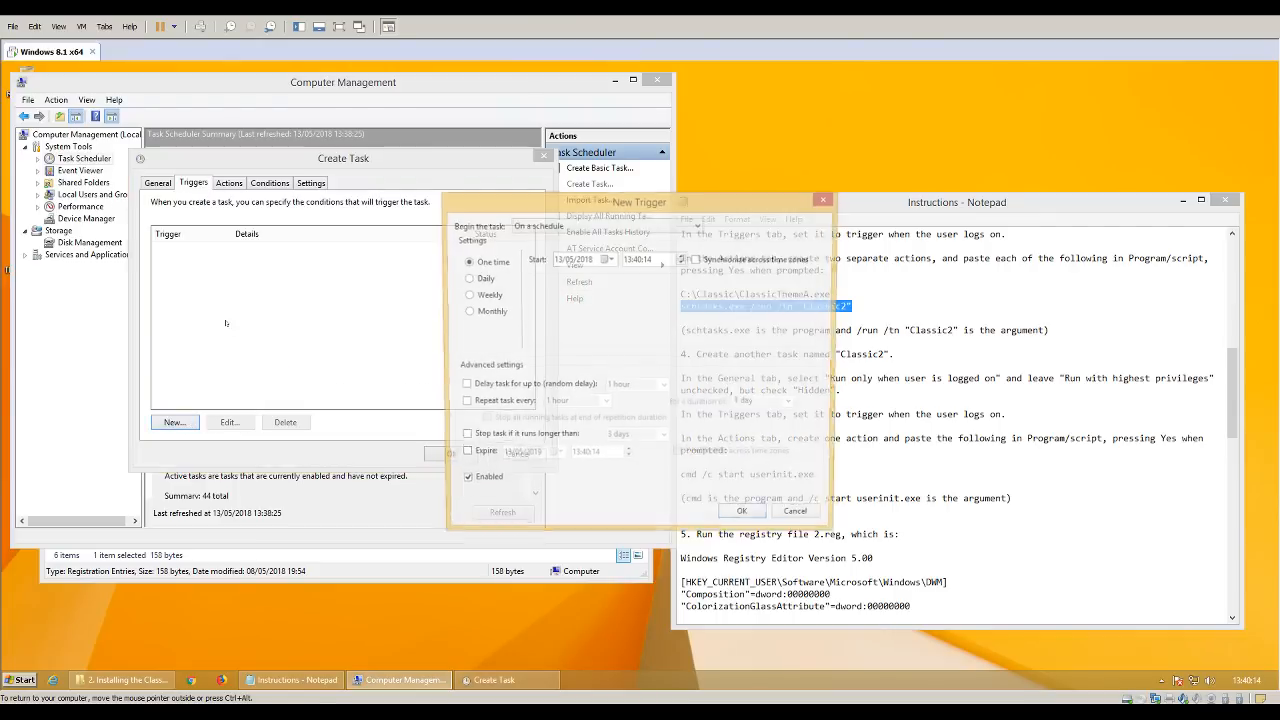
click(605, 225)
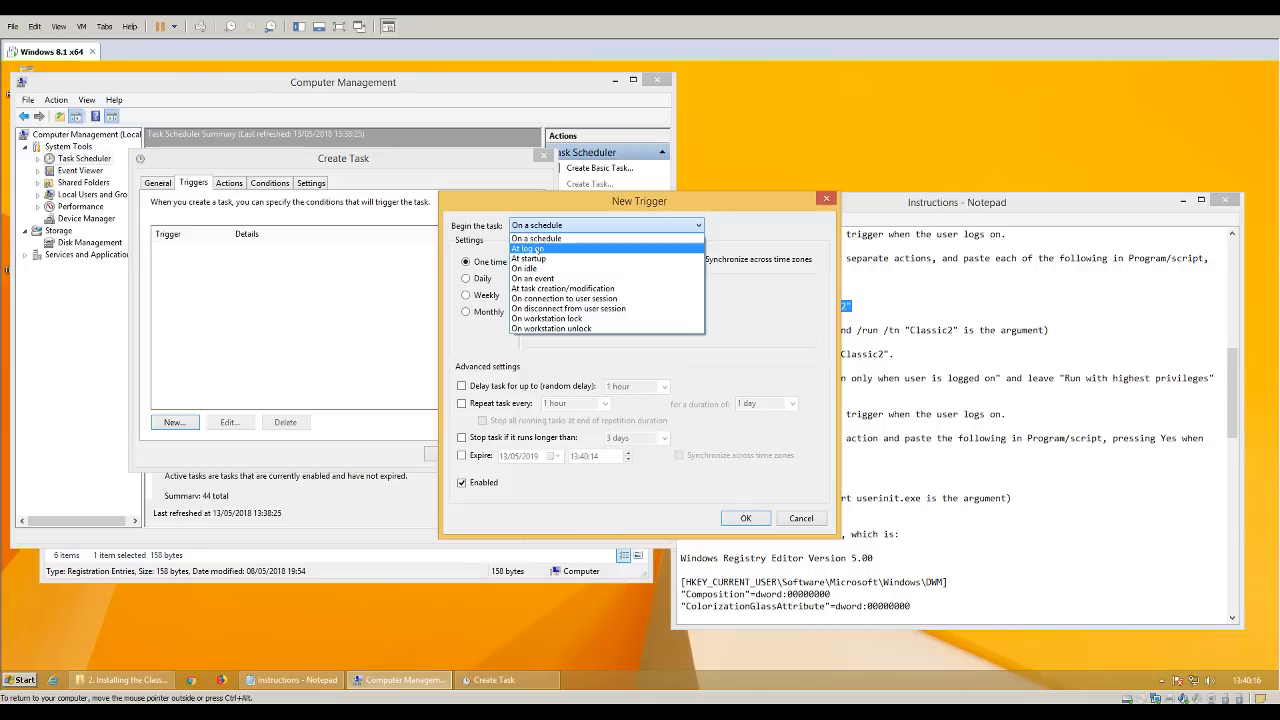
click(528, 248)
click(743, 524)
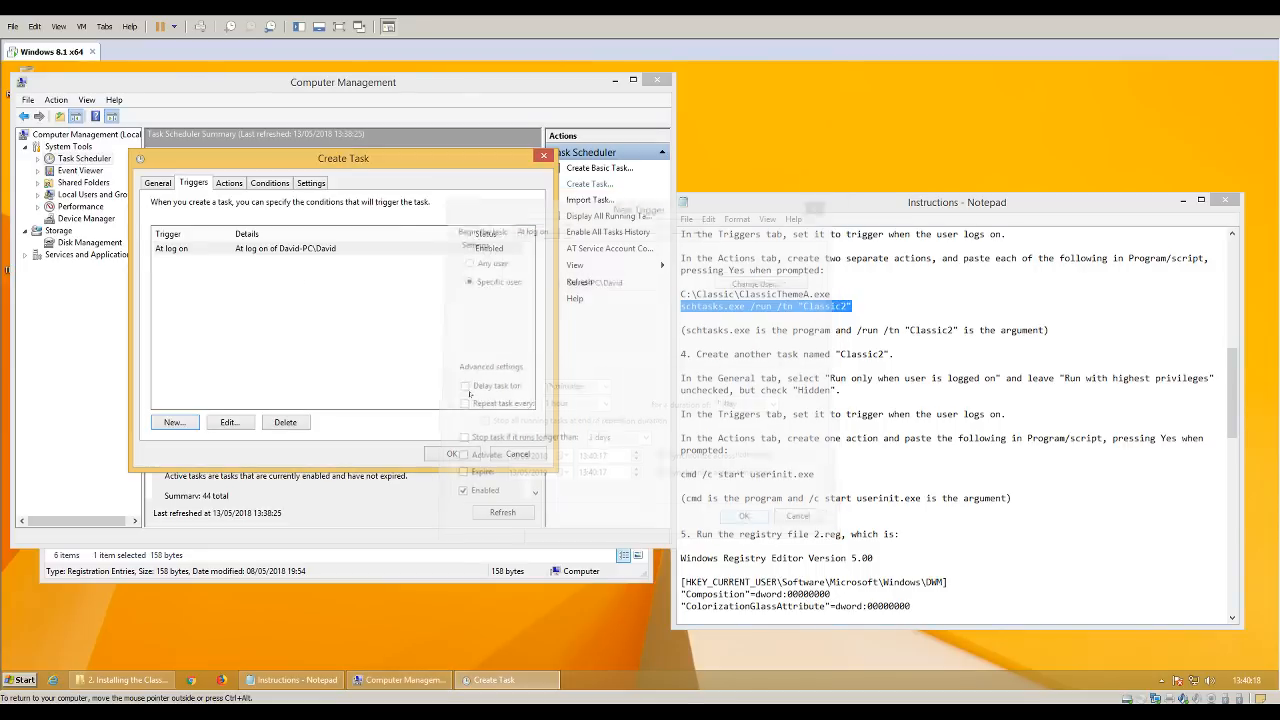
Add a Start a program action to the Classic2 task, using cmd /c start userinit.exe copied from the instructions.
click(229, 183)
click(703, 330)
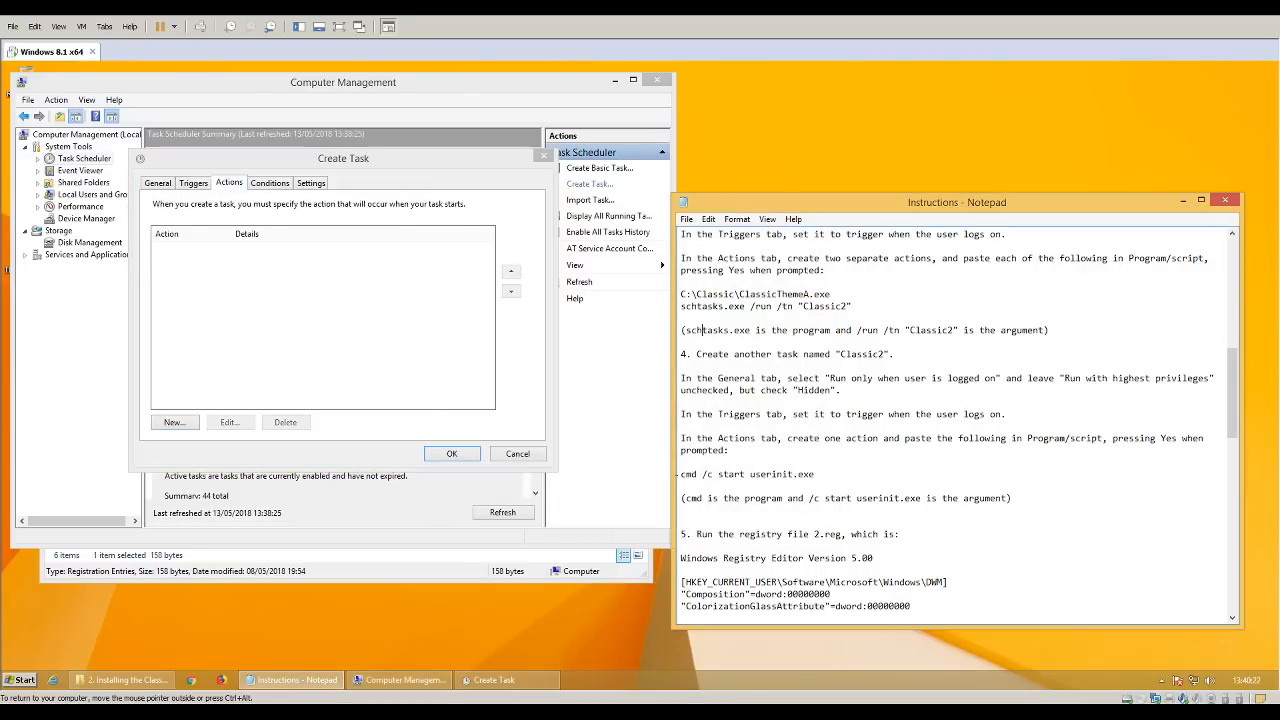
drag(680, 474, 815, 474)
right_click(814, 474)
click(848, 515)
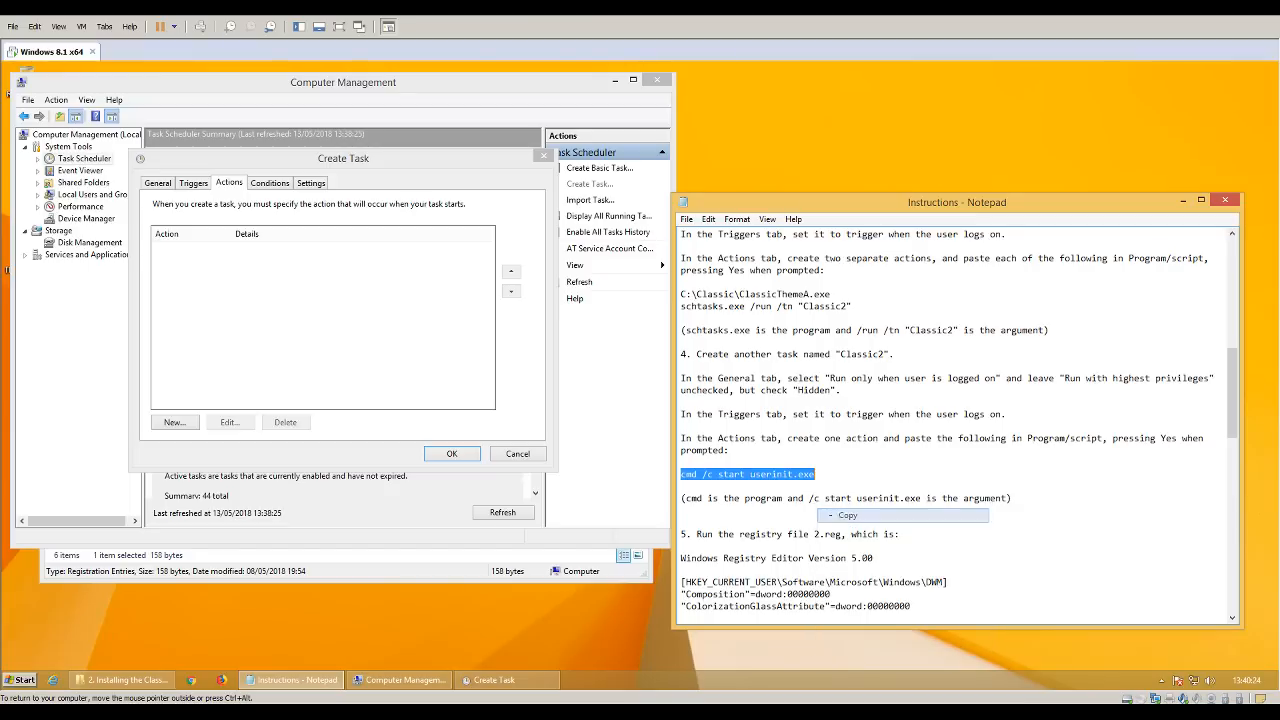
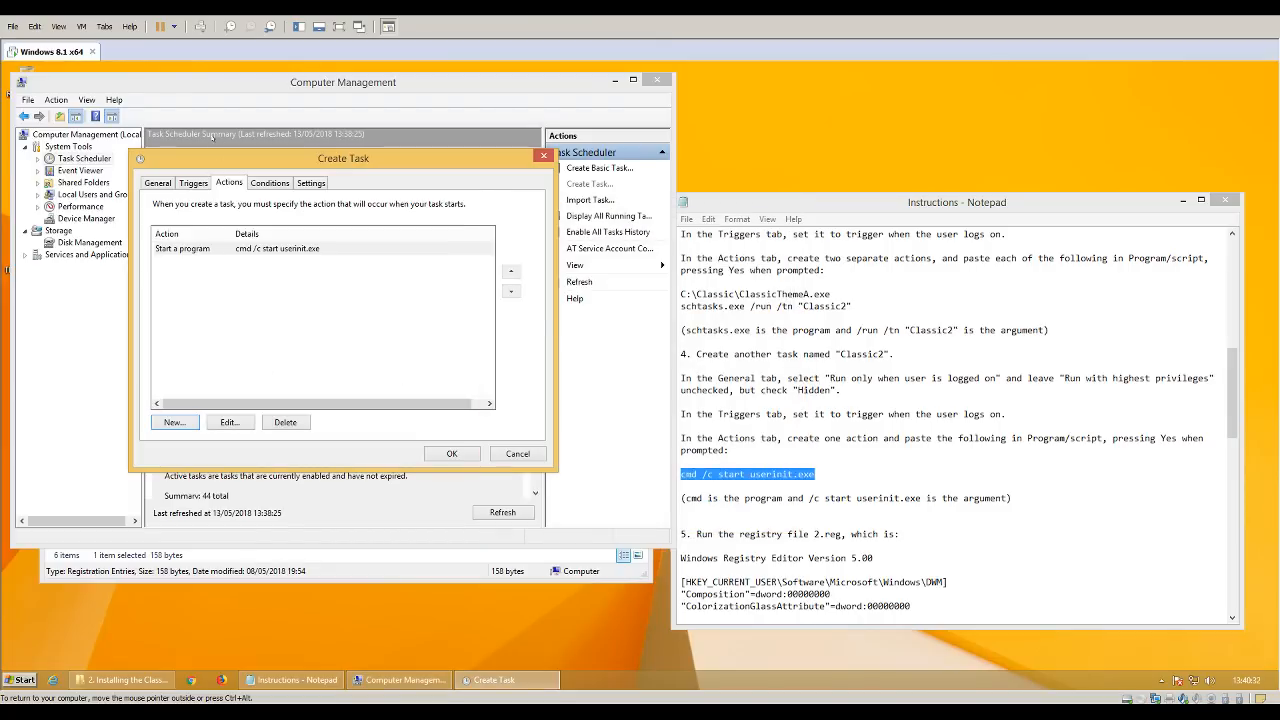
Turn off the AC power start condition and the stop-if-it-runs-longer limit for the Classic2 task, and save the task.
click(269, 183)
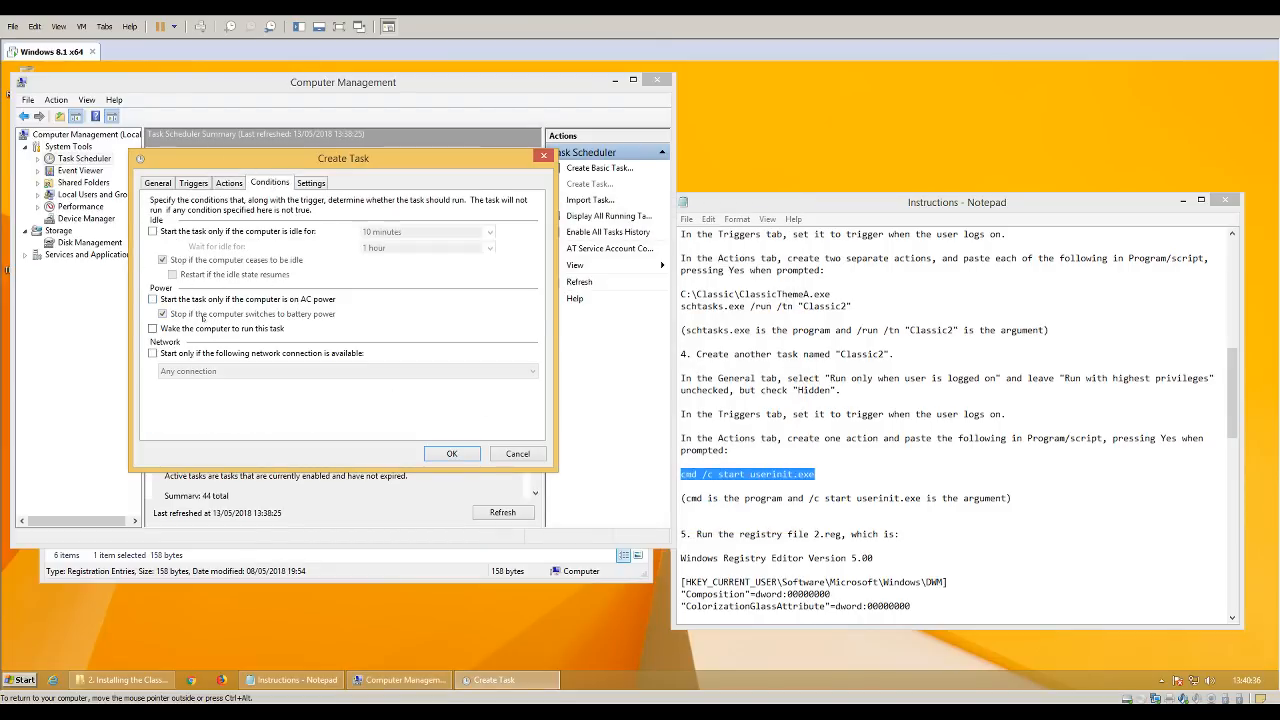
click(310, 182)
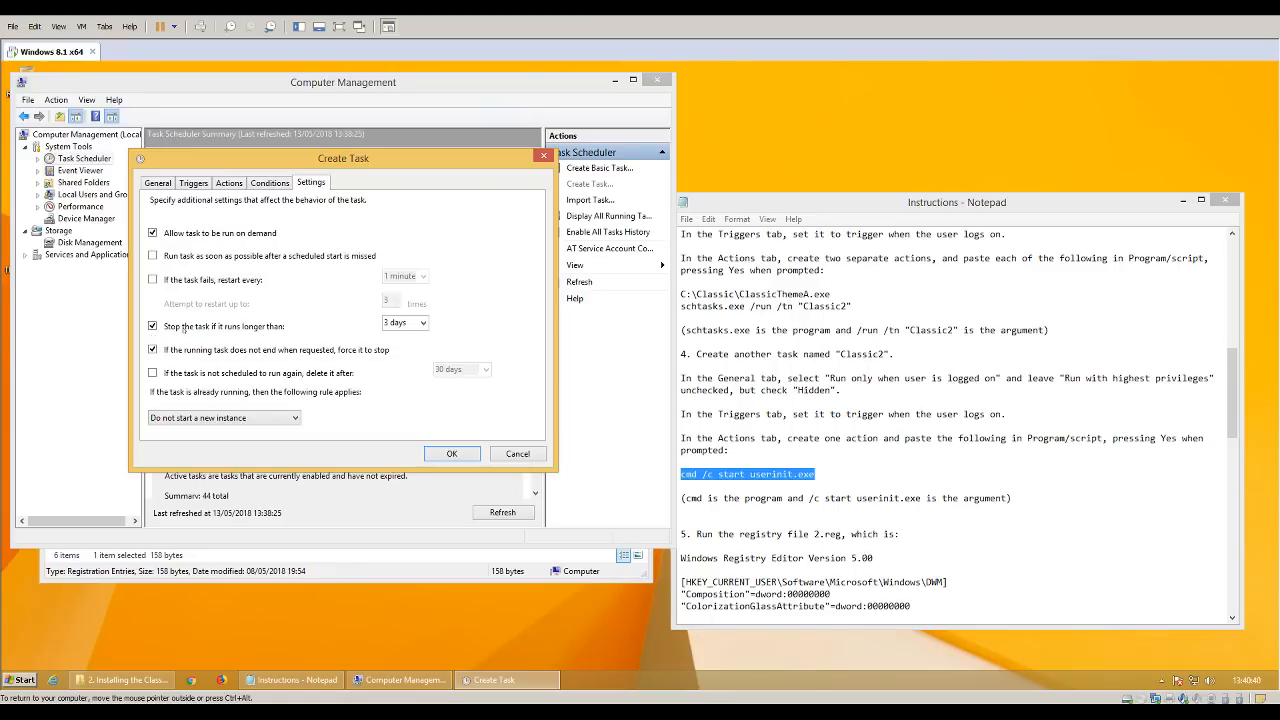
click(152, 326)
click(452, 454)
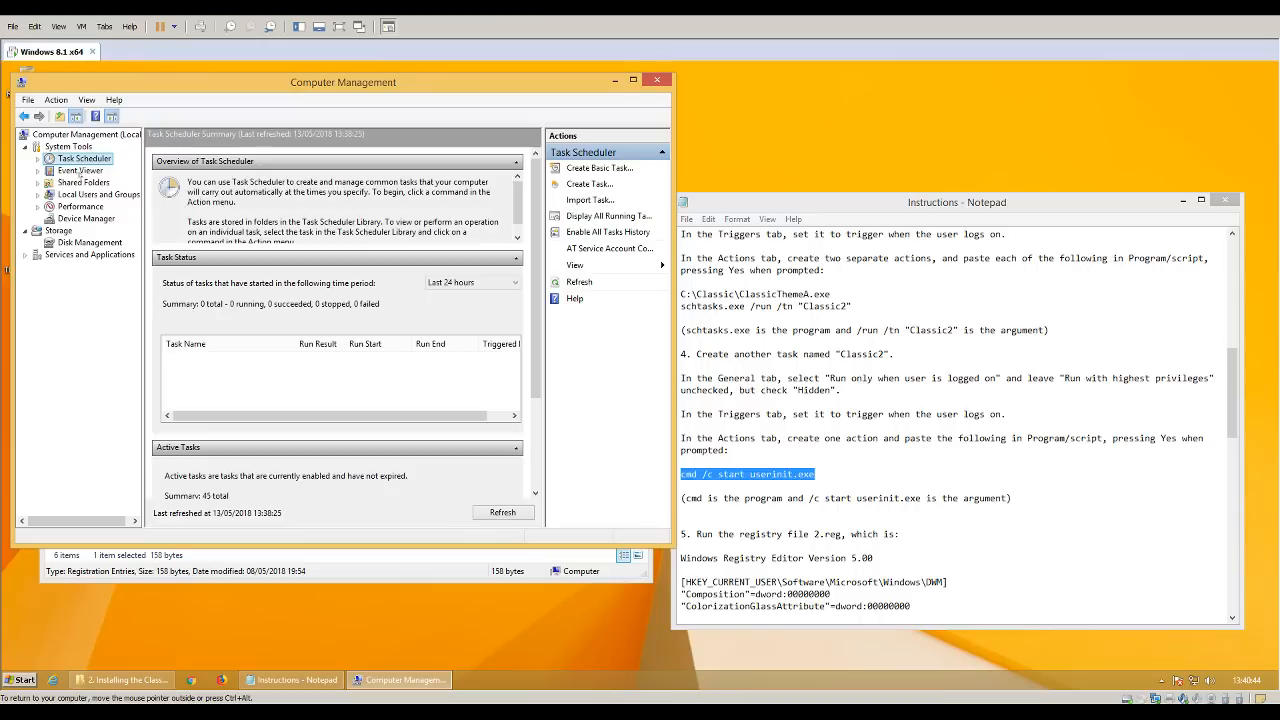
Check the Classic and Classic2 tasks in the Task Scheduler Library, and close Computer Management.
click(38, 159)
click(100, 170)
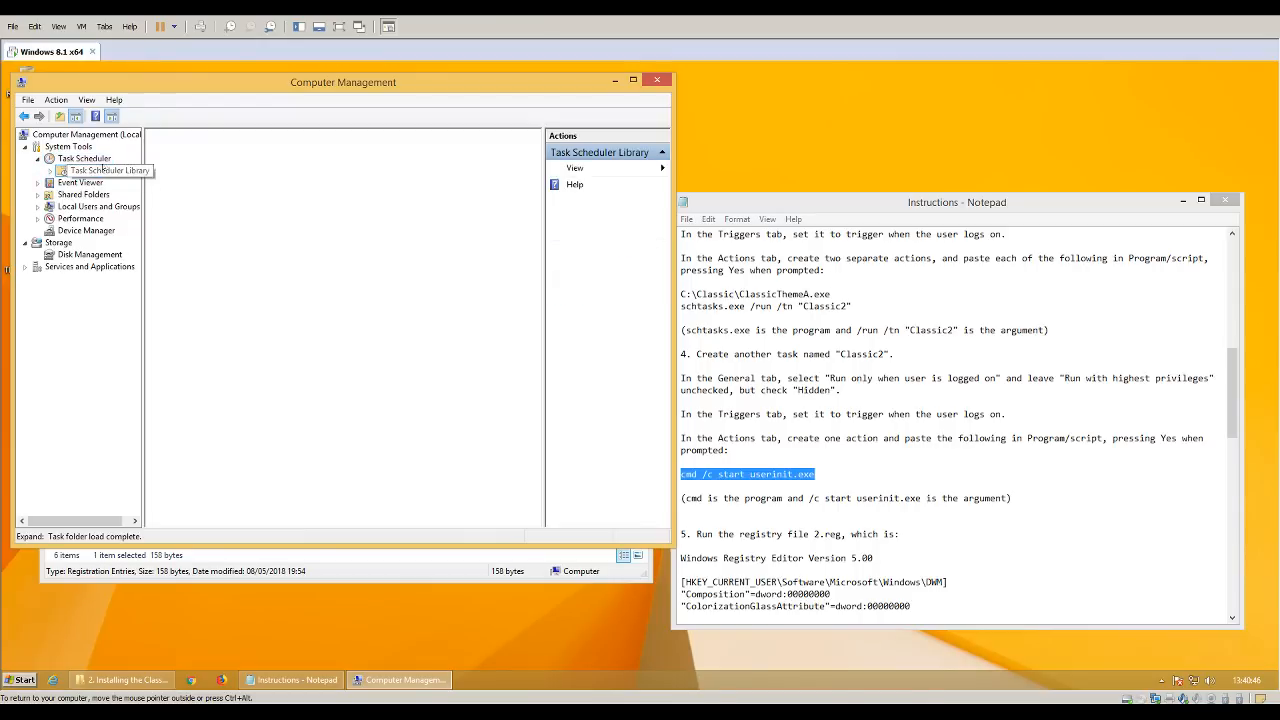
click(235, 167)
click(235, 180)
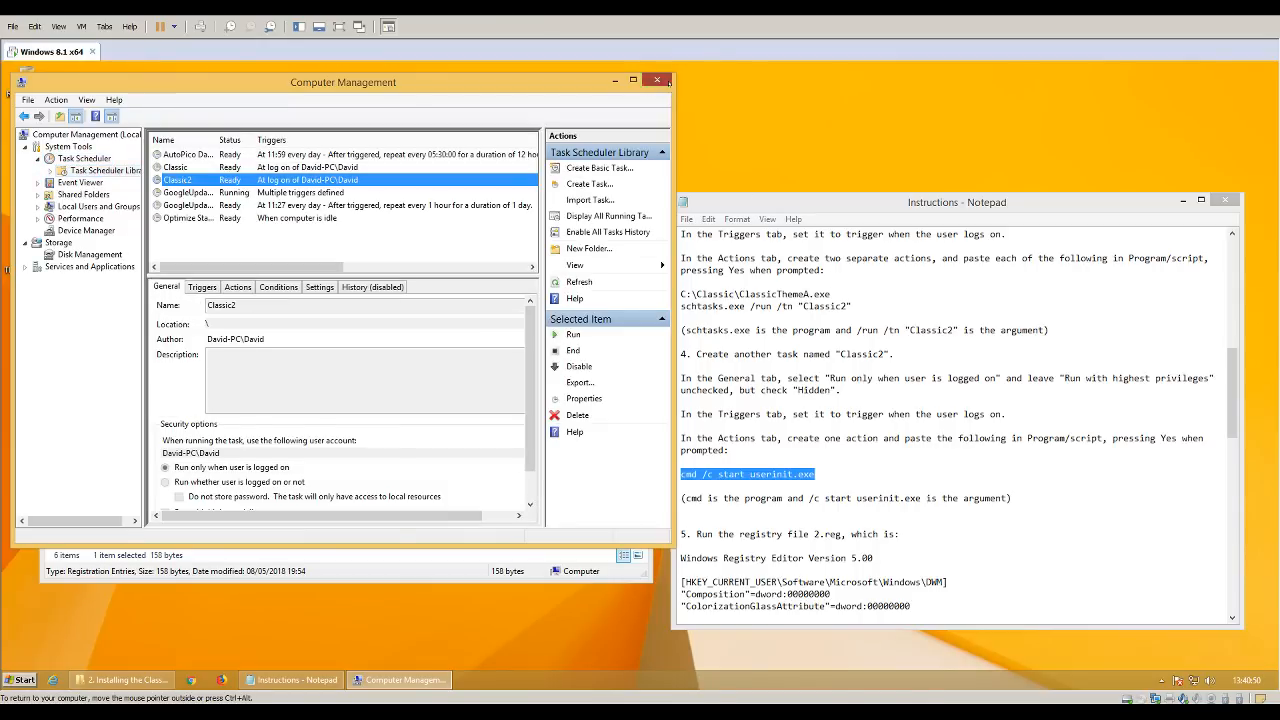
click(656, 80)
Highlight instruction 5 in the Instructions file, and merge registry file 2 from the 2. Installing the Classic Theme folder into the registry.
click(797, 509)
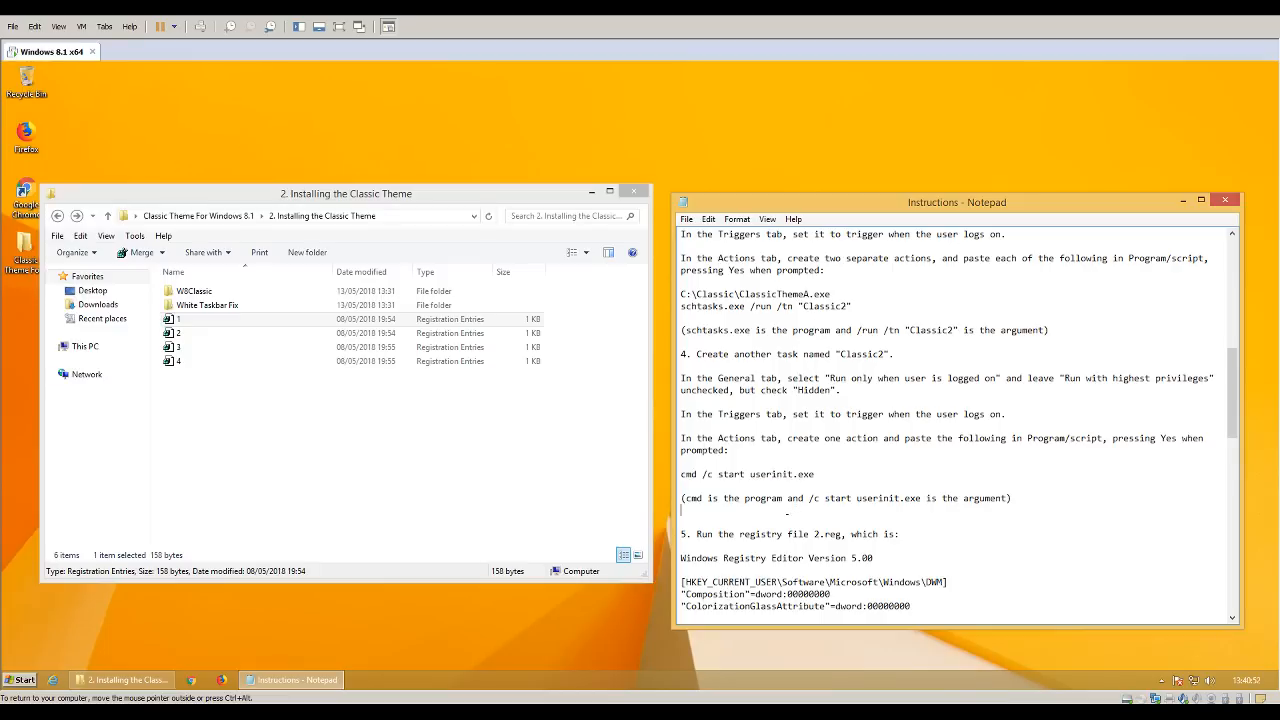
scroll(708, 293, down, 7)
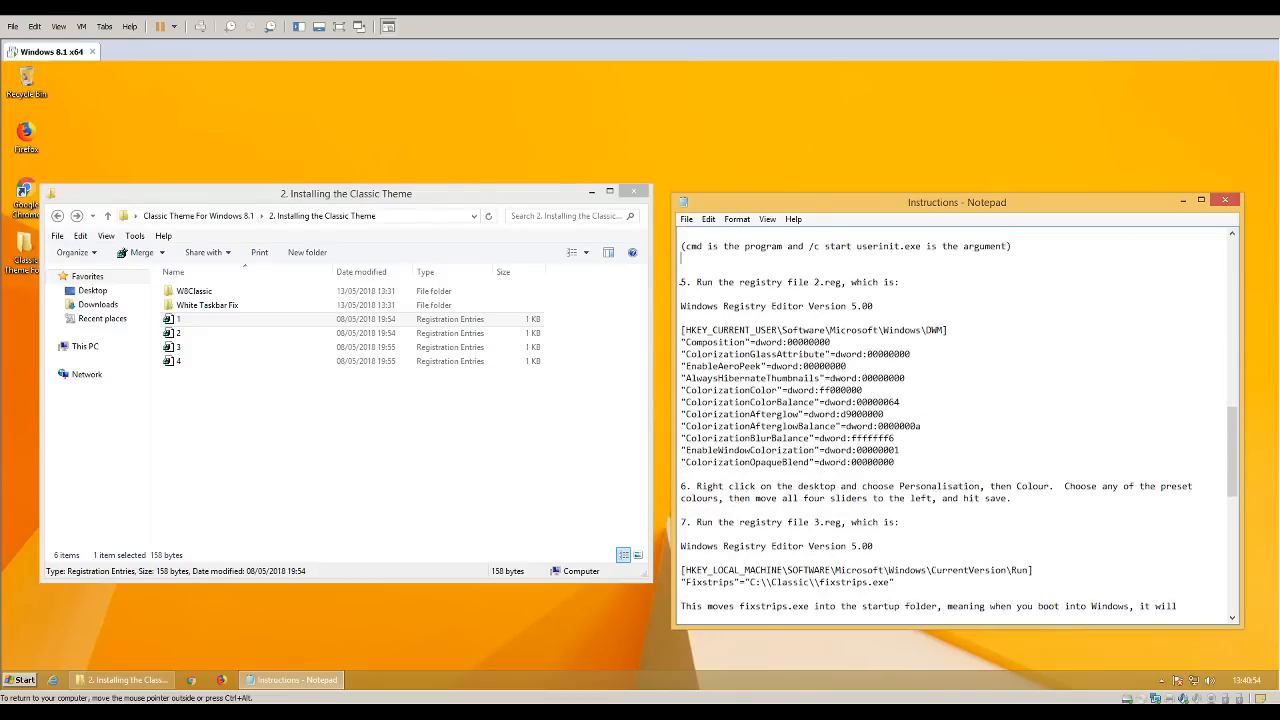
drag(678, 282, 896, 462)
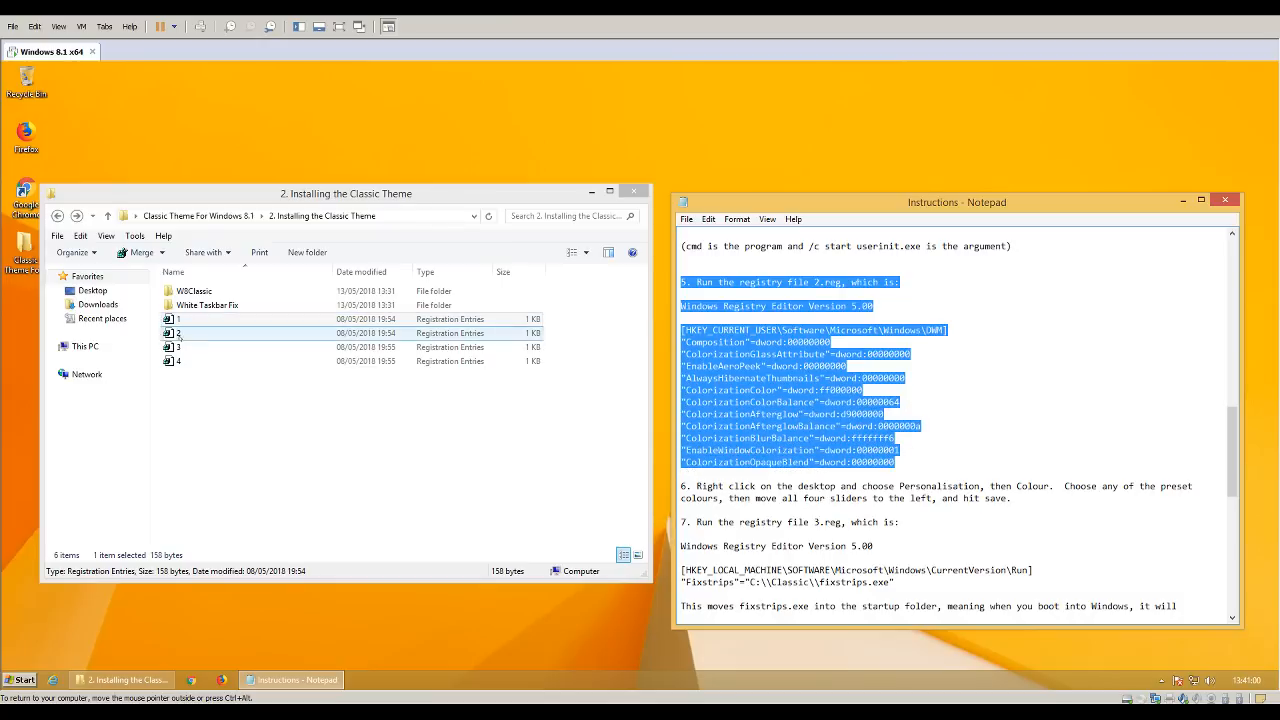
click(225, 197)
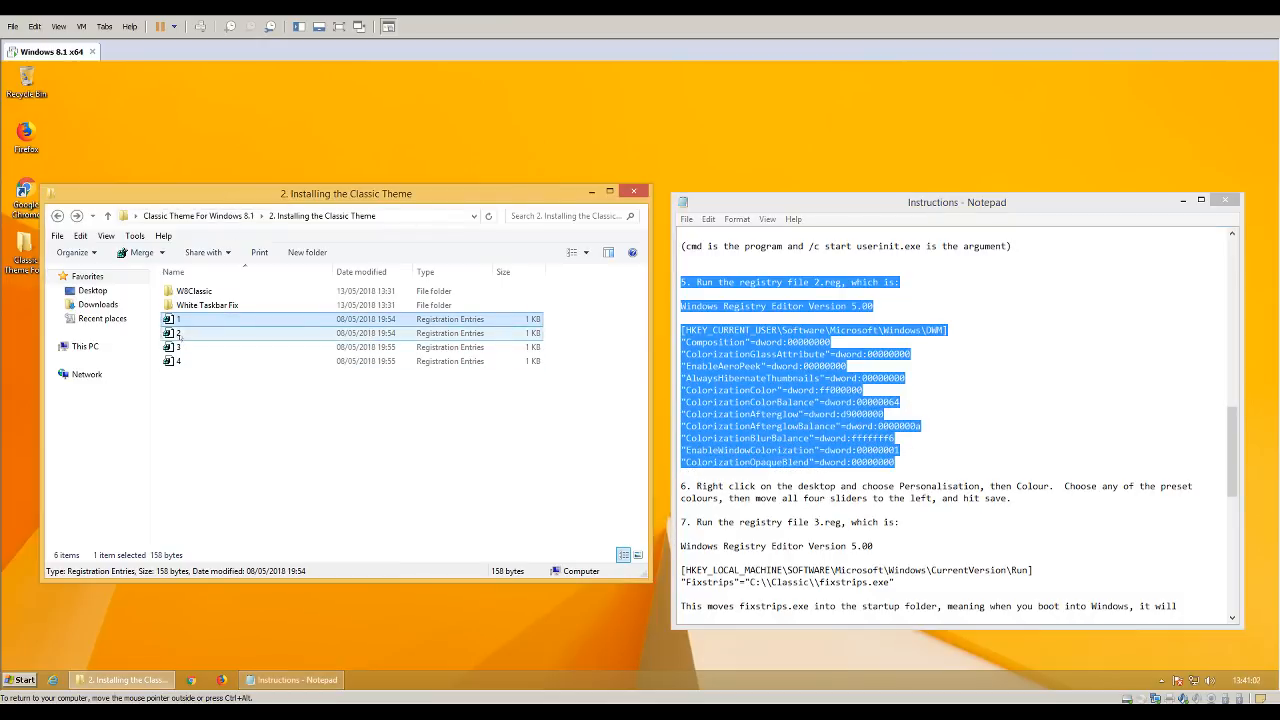
double_click(300, 332)
click(740, 392)
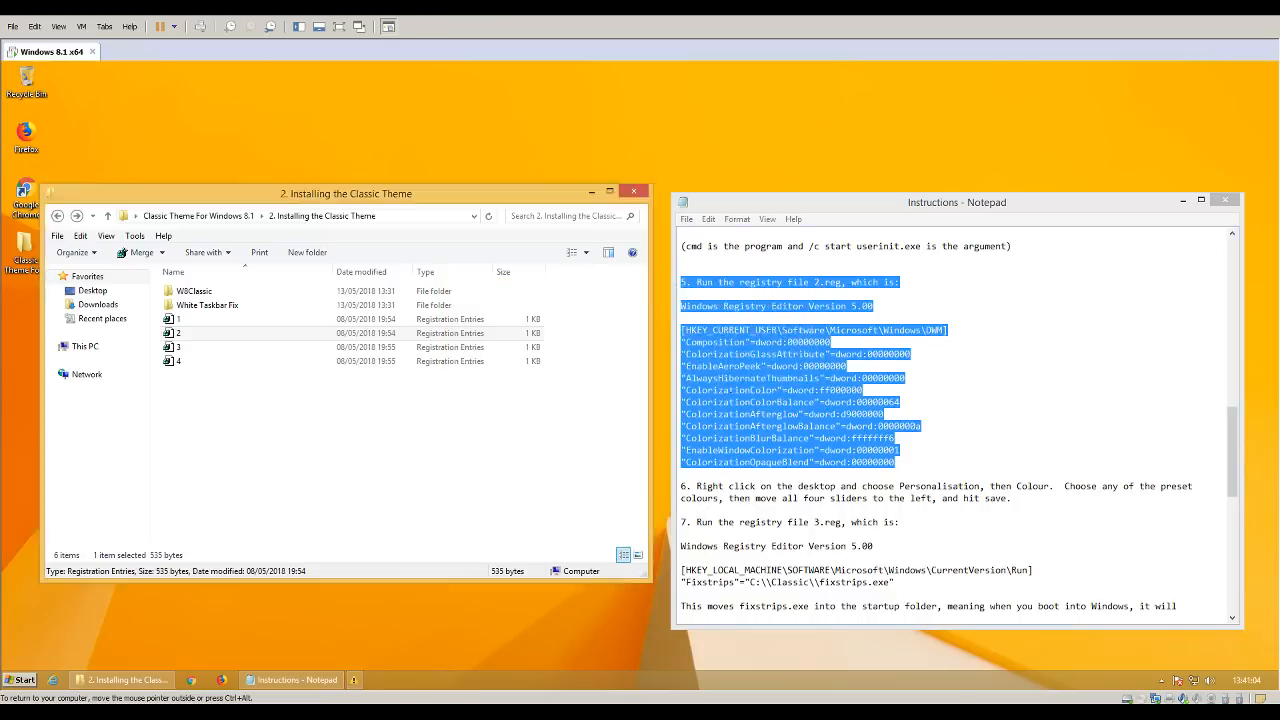
key(Return)
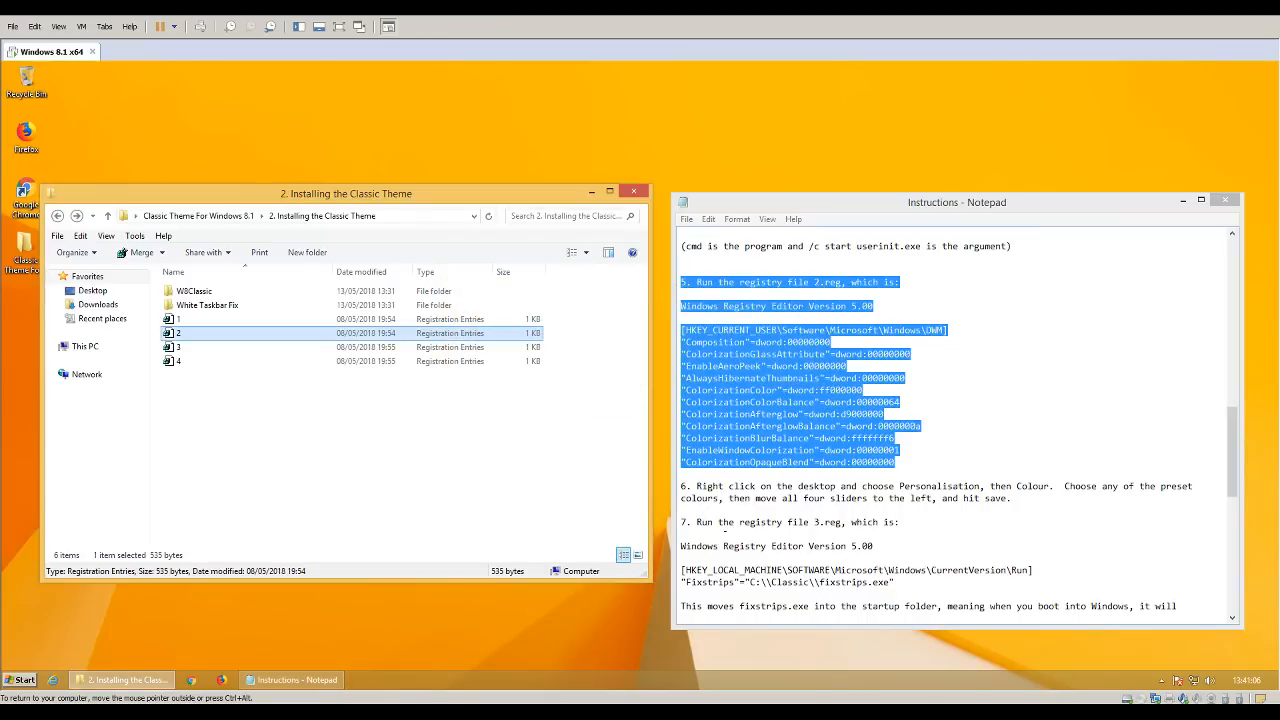
Highlight instruction 6 about the window colour, and open the desktop's Personalization settings.
drag(680, 486, 1012, 498)
right_click(331, 128)
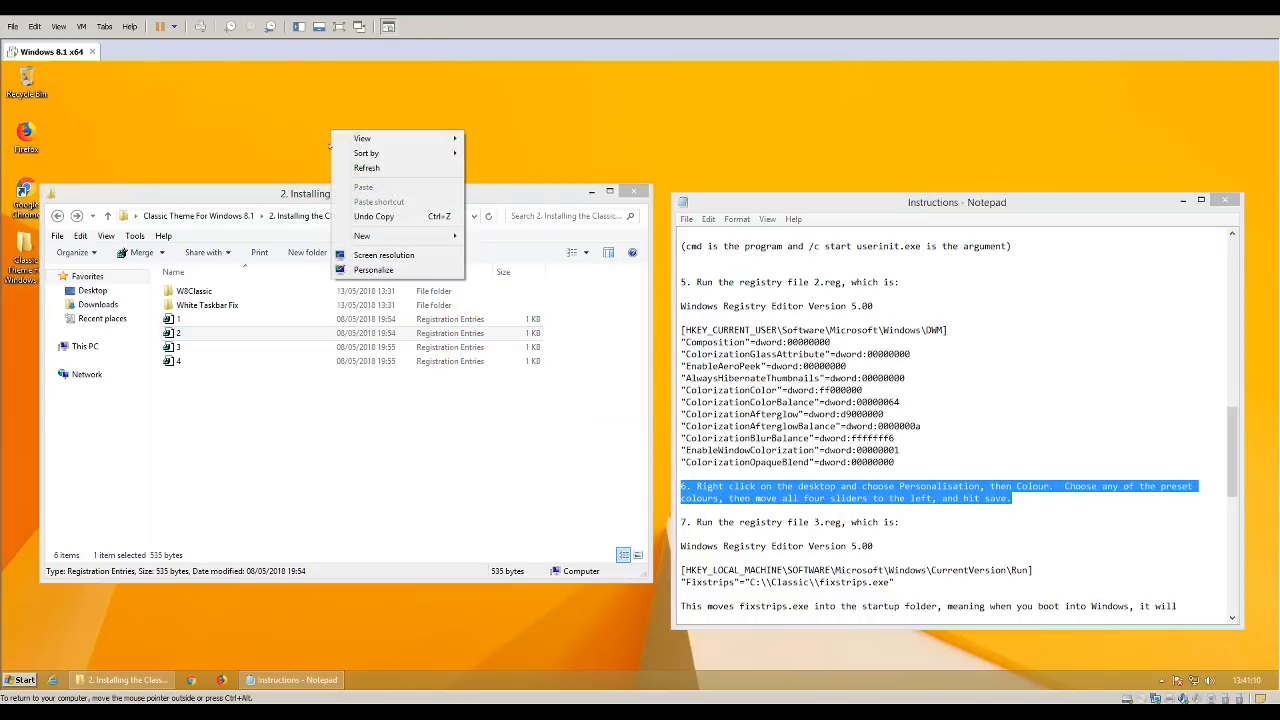
click(365, 270)
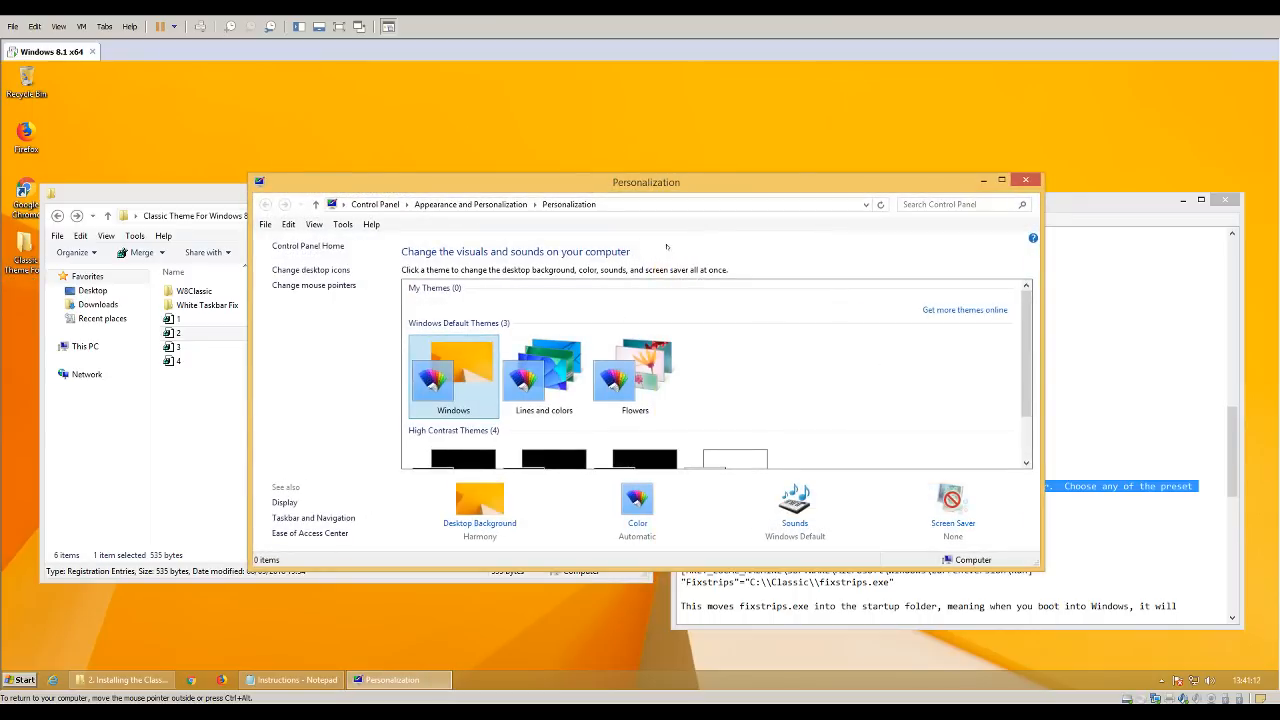
Choose the grey preset for the window borders and taskbar, set intensity, hue, saturation and brightness to minimum, save, and close the window.
click(637, 498)
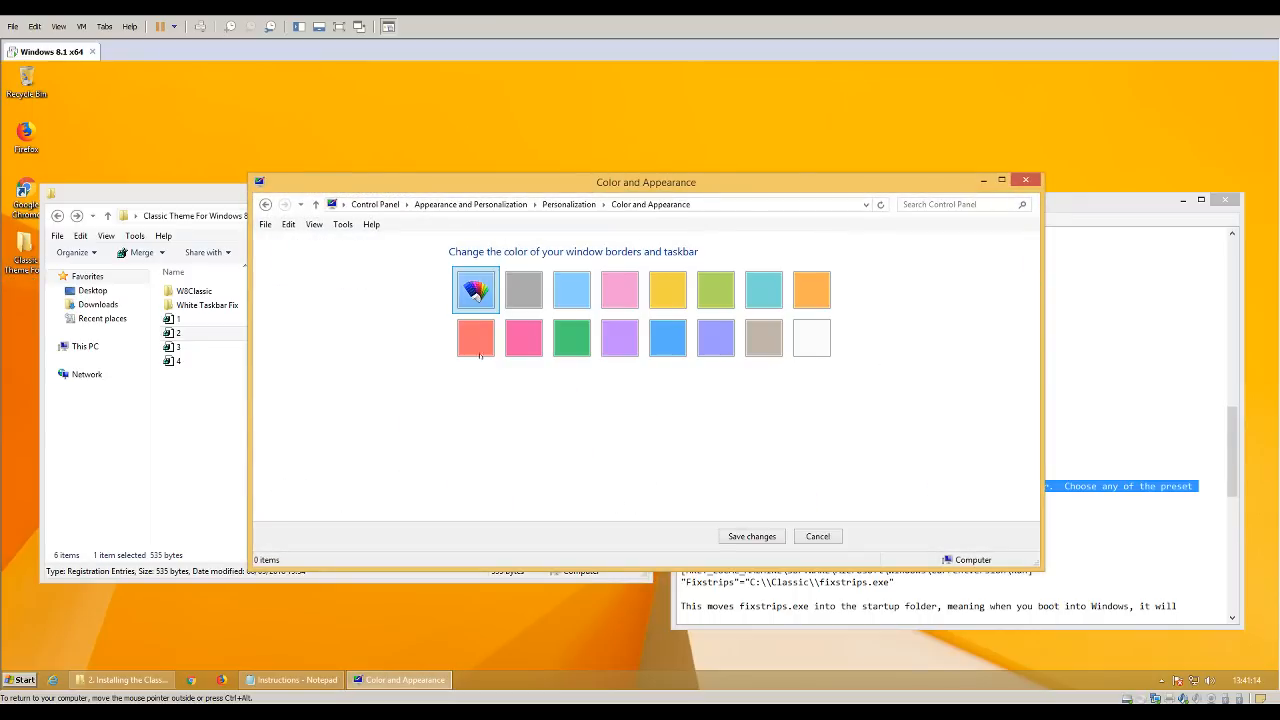
click(518, 292)
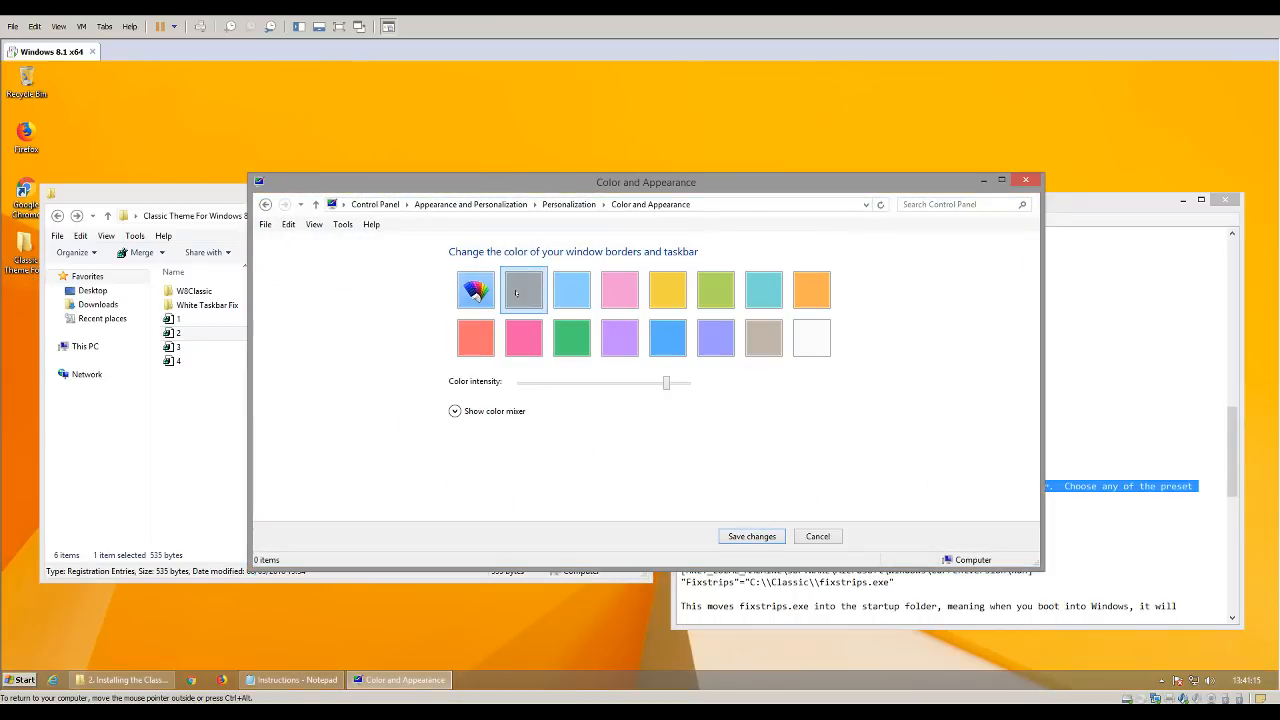
click(454, 411)
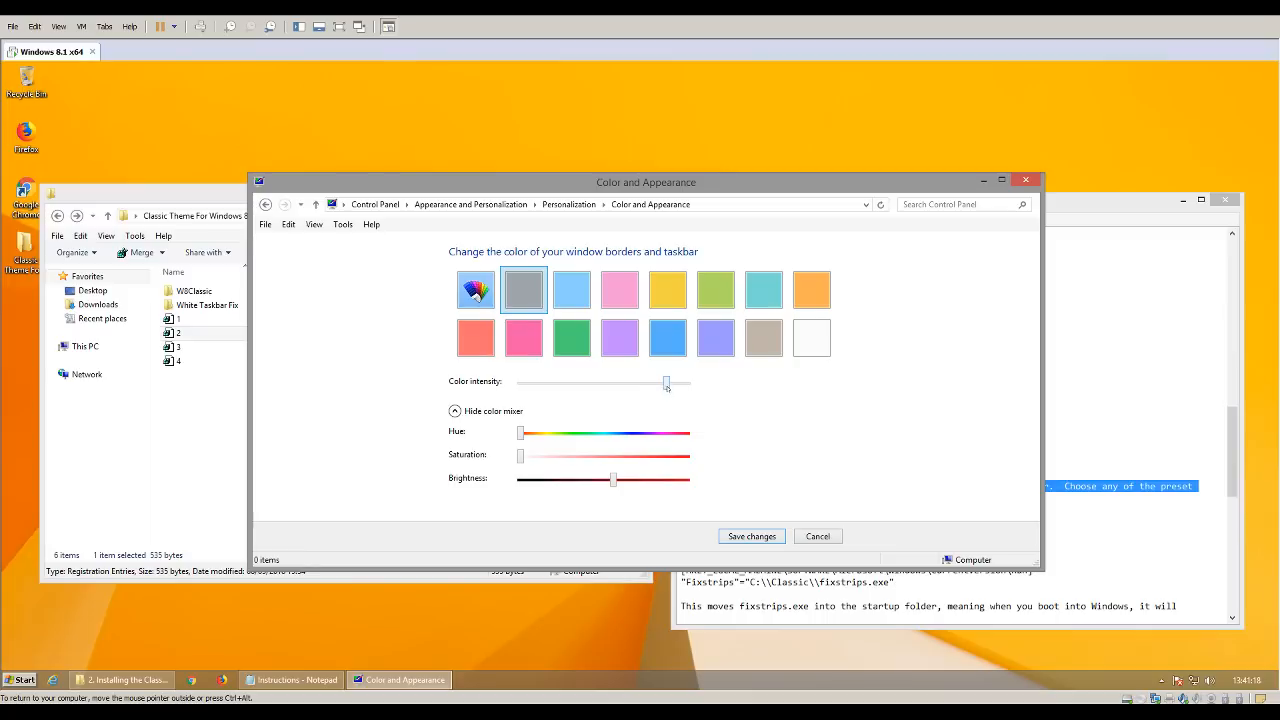
drag(667, 384, 518, 385)
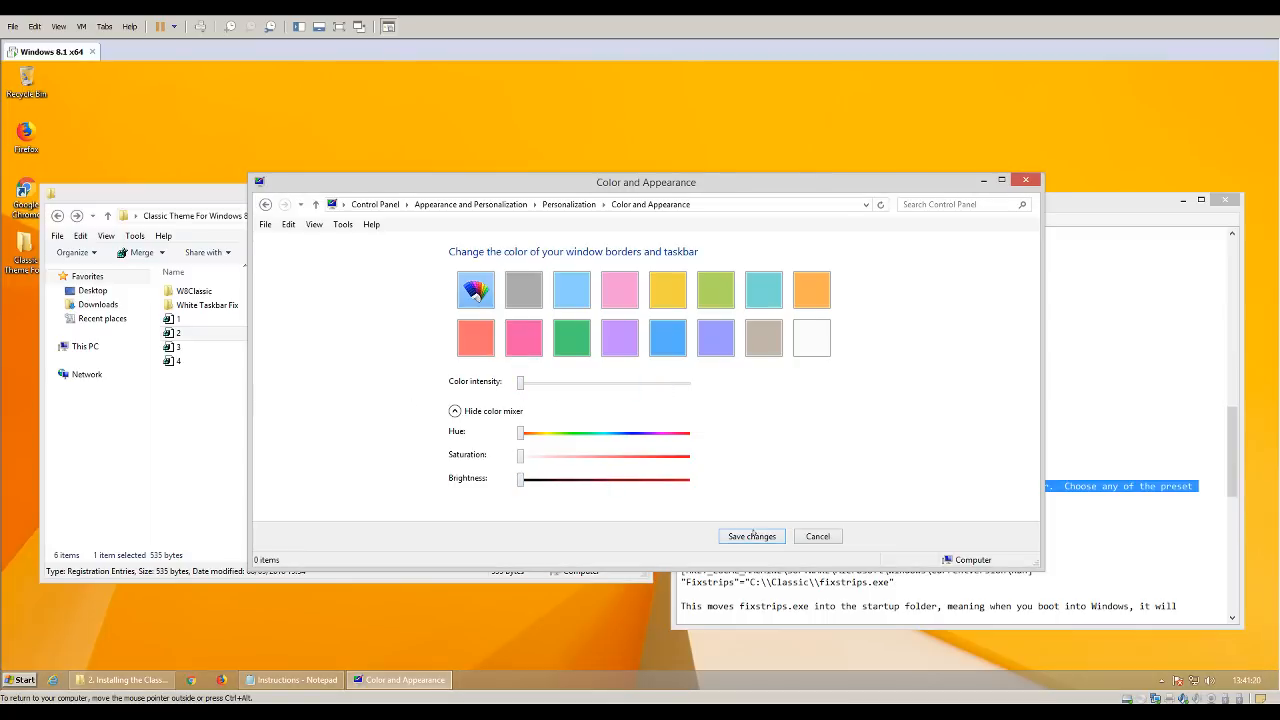
click(752, 536)
click(1025, 180)
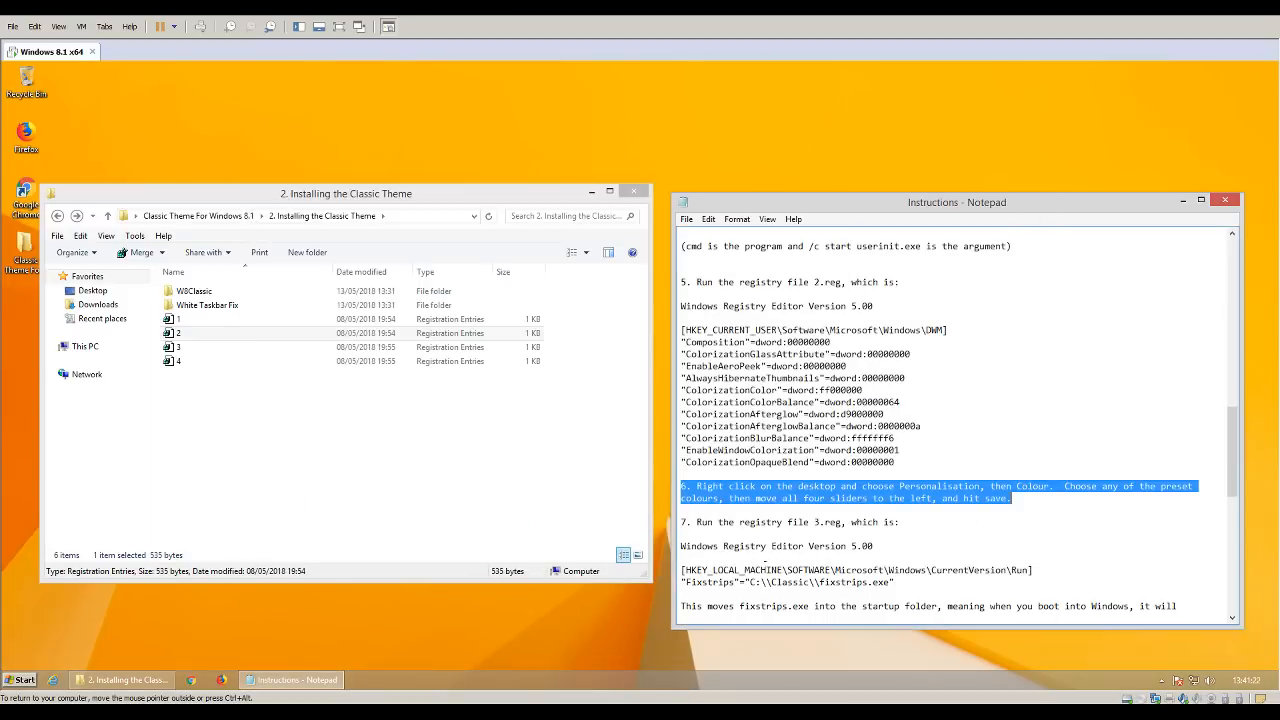
Highlight instruction 7 in the Instructions file, from running registry file 3.reg through the fixstrips.exe explanation.
click(752, 510)
scroll(750, 455, down, 5)
scroll(750, 455, down, 1)
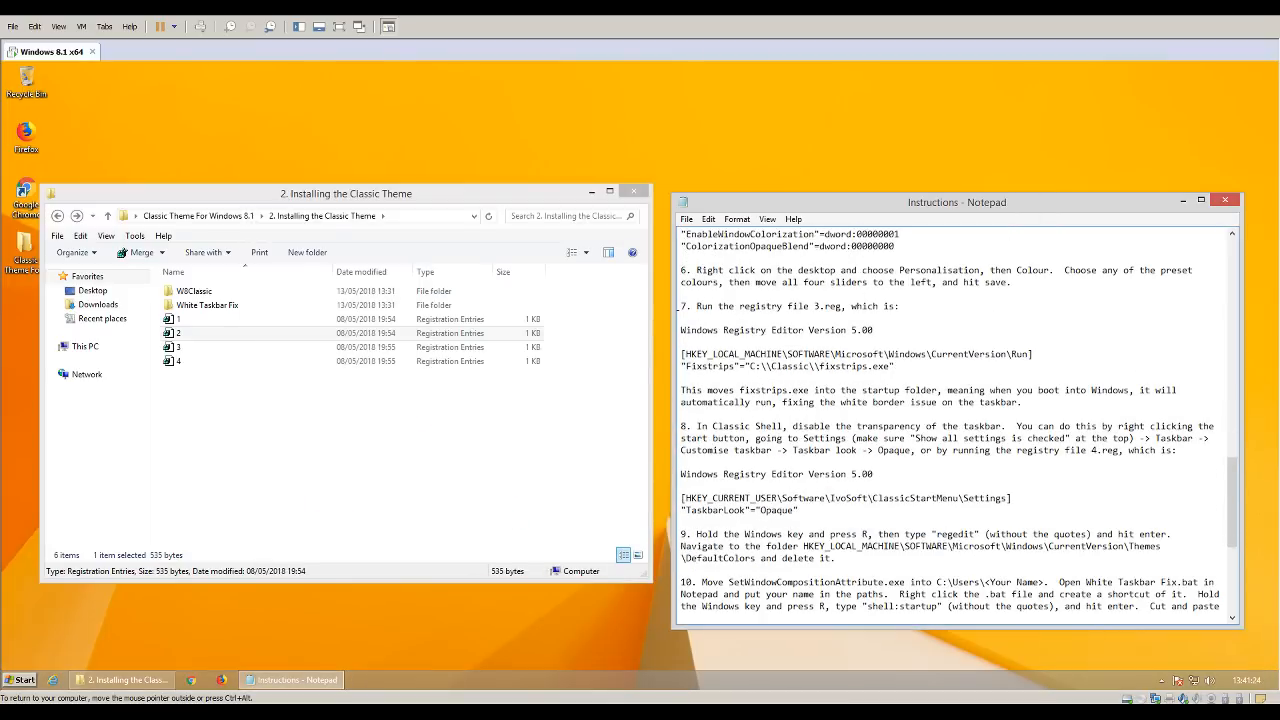
drag(678, 306, 900, 306)
click(686, 318)
drag(738, 390, 809, 390)
drag(738, 390, 809, 390)
click(804, 390)
drag(681, 306, 1022, 402)
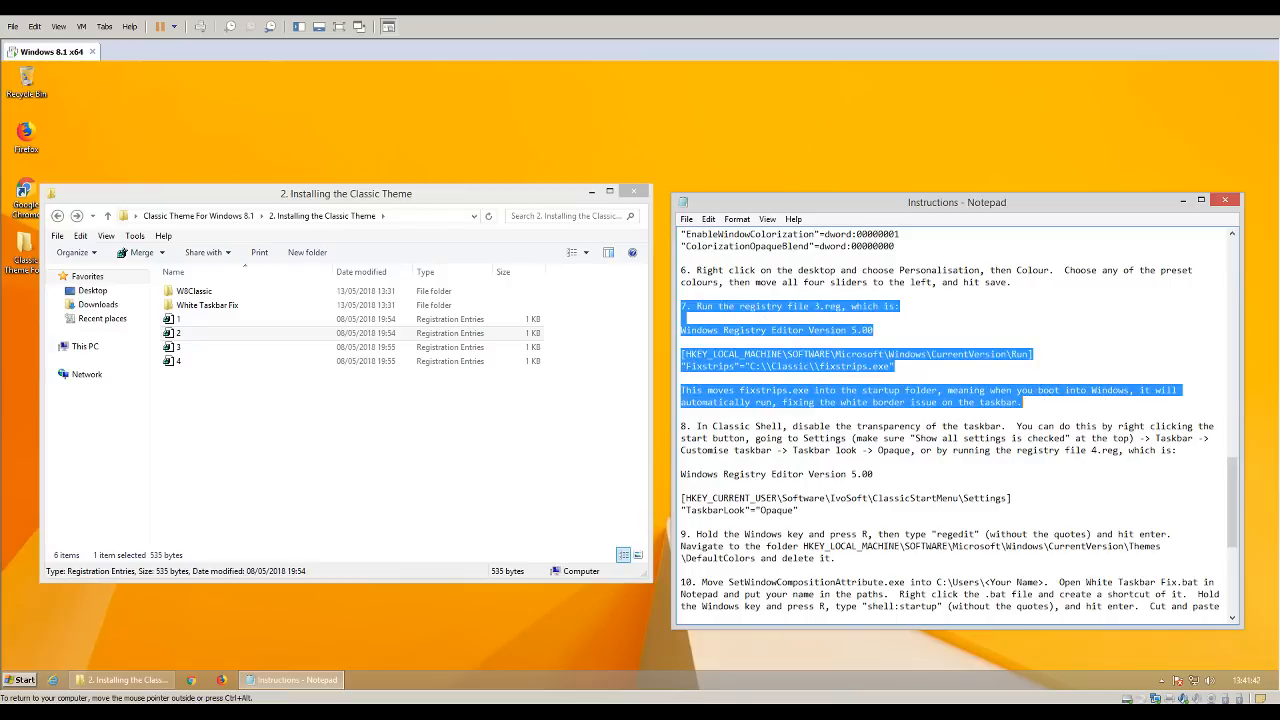
Merge registry file 3 from the 2. Installing the Classic Theme folder into the registry.
double_click(189, 355)
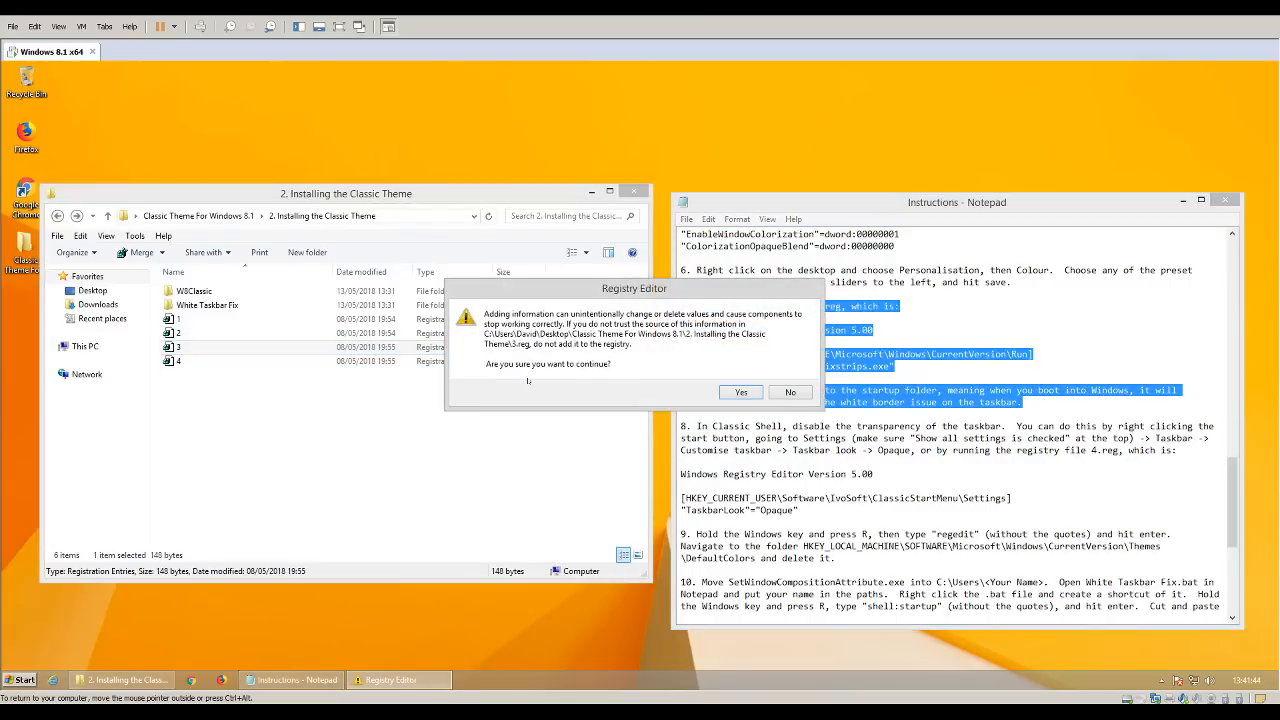
click(741, 392)
click(777, 368)
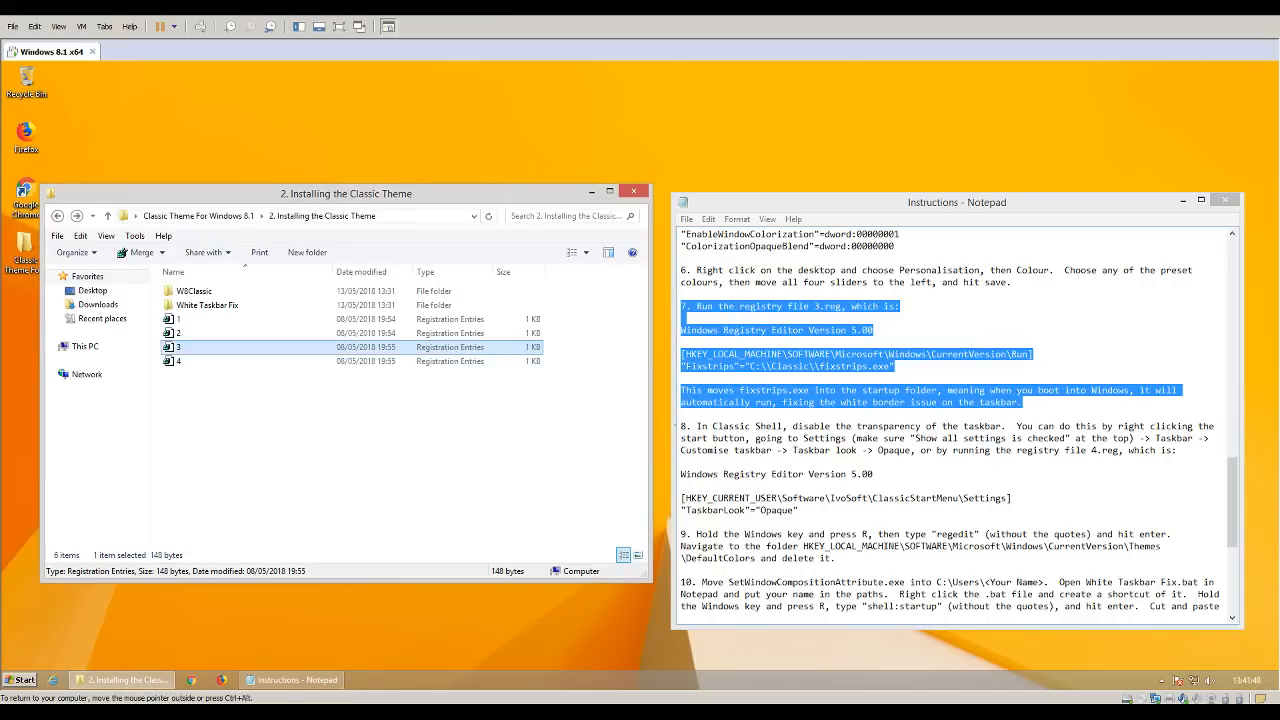
Highlight instruction 8 about disabling the taskbar transparency, and move the Instructions window slightly higher on the desktop.
click(680, 427)
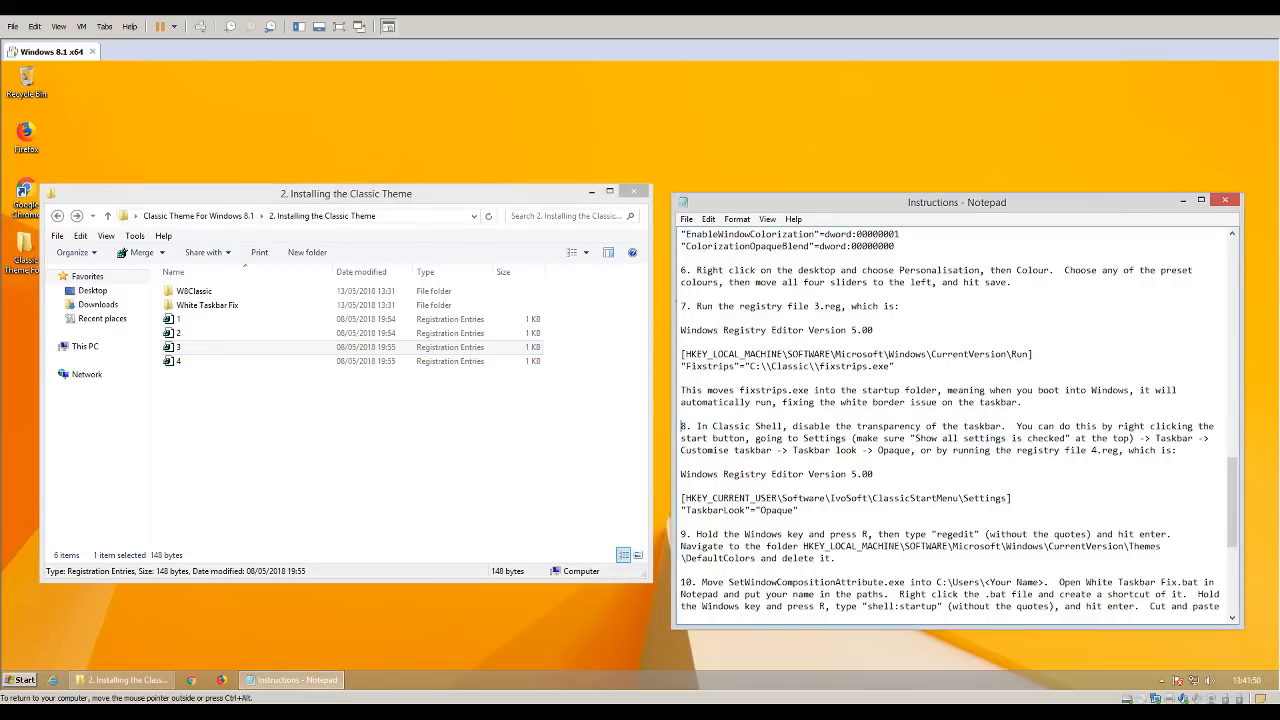
drag(680, 306, 1024, 404)
drag(820, 427, 1190, 450)
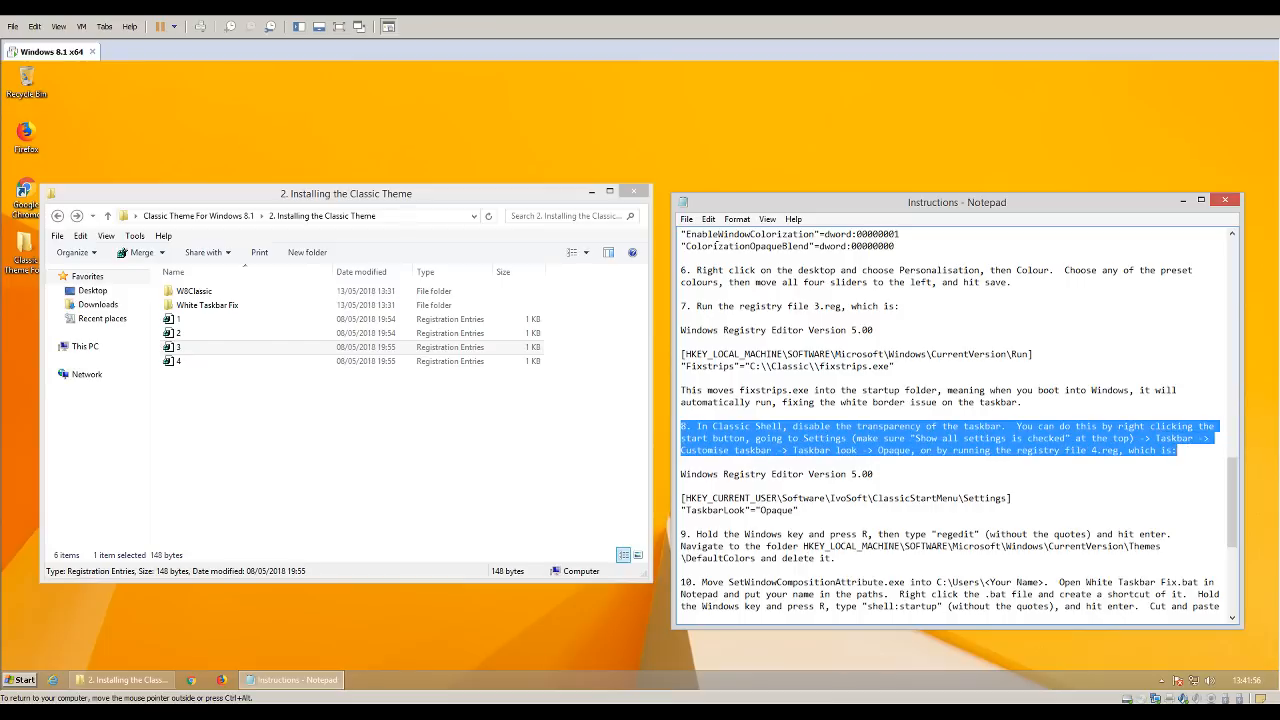
drag(798, 207, 808, 177)
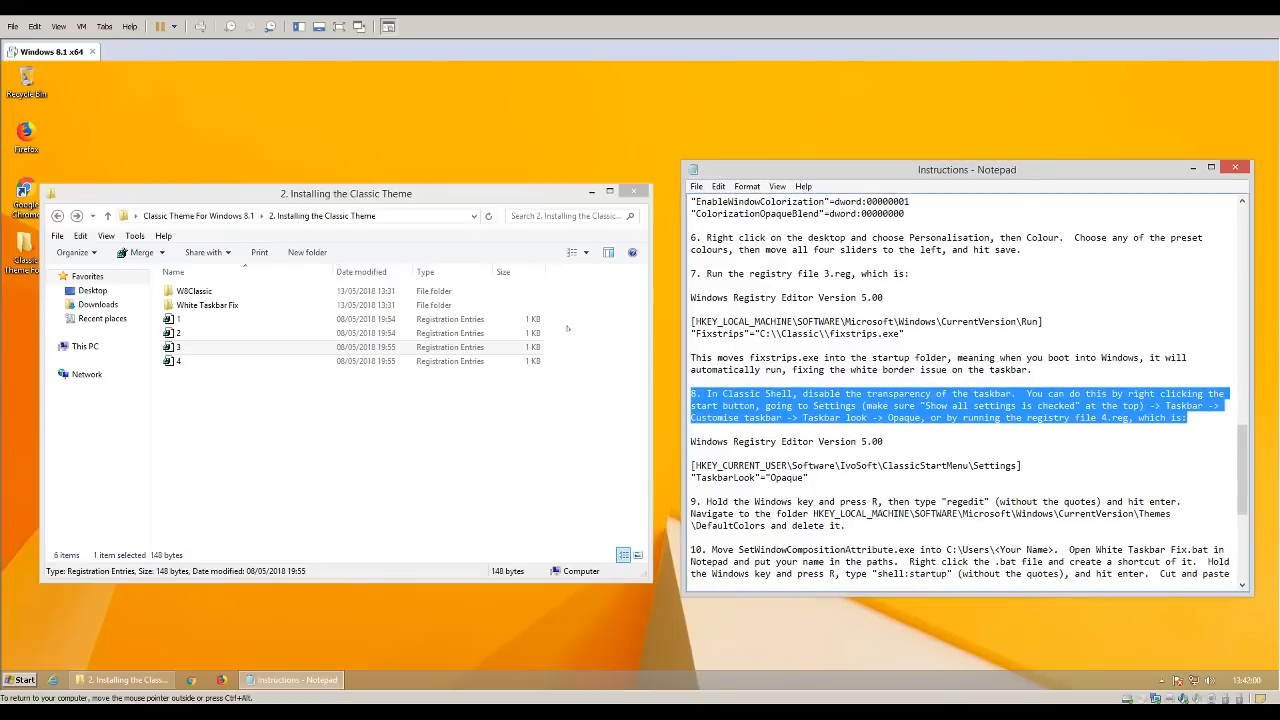
click(176, 400)
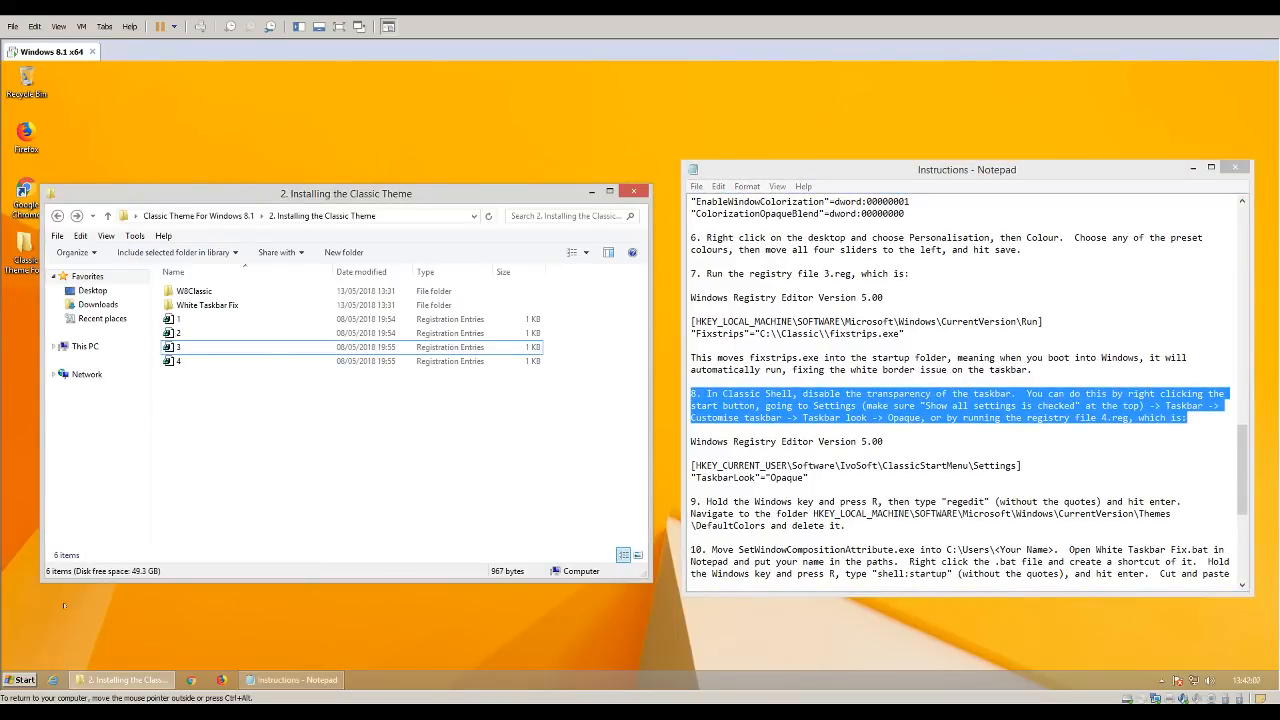
Open the Classic Start Menu settings from the Start button to view the available options, and close them without changes.
click(20, 680)
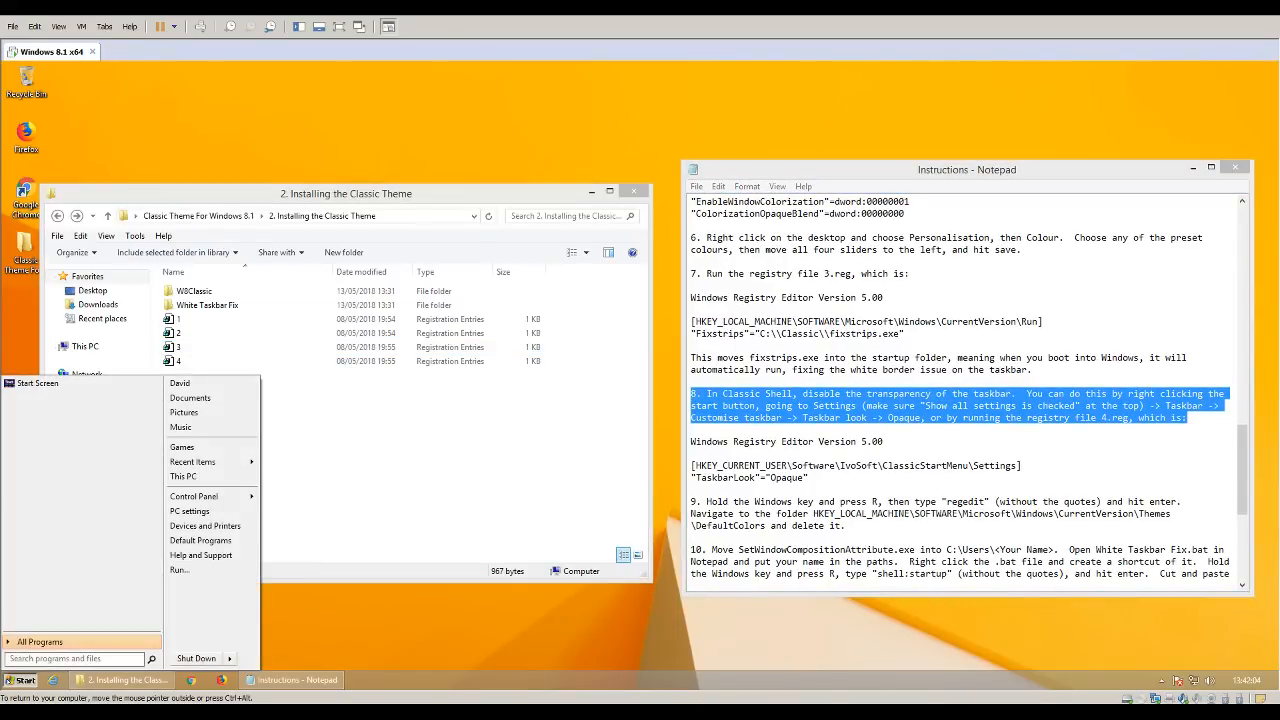
click(20, 680)
right_click(20, 680)
click(40, 641)
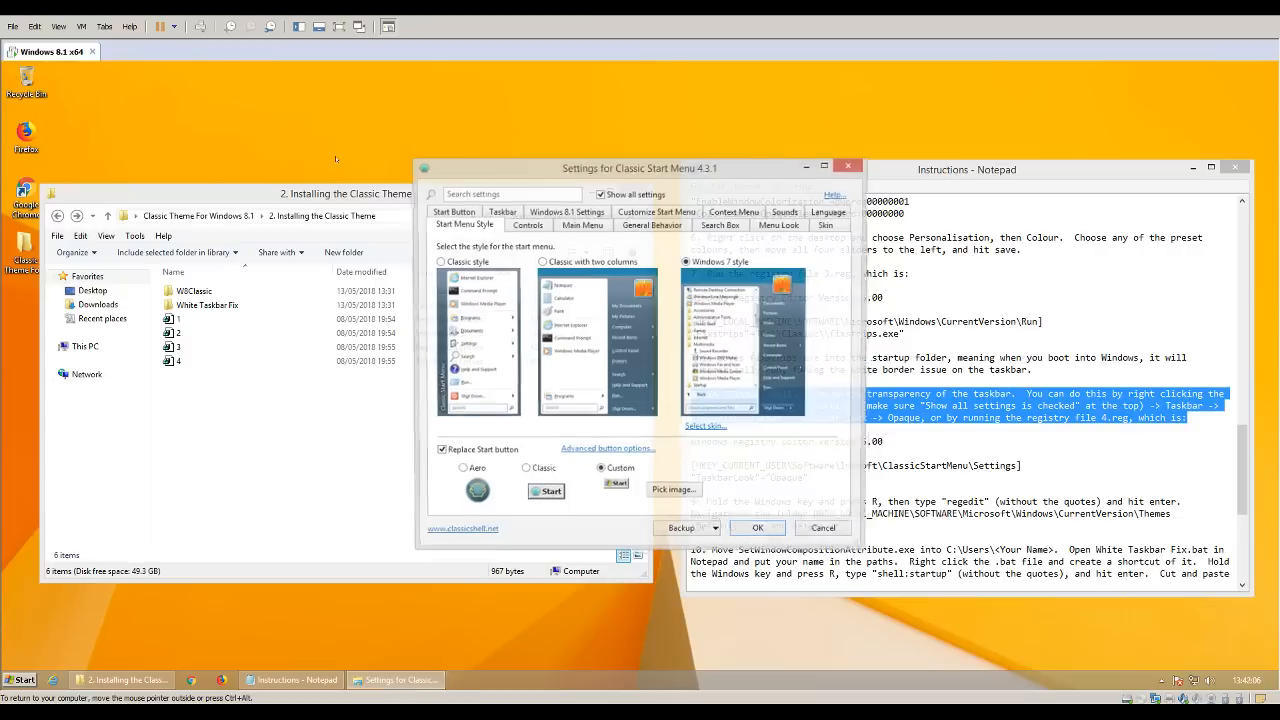
click(500, 212)
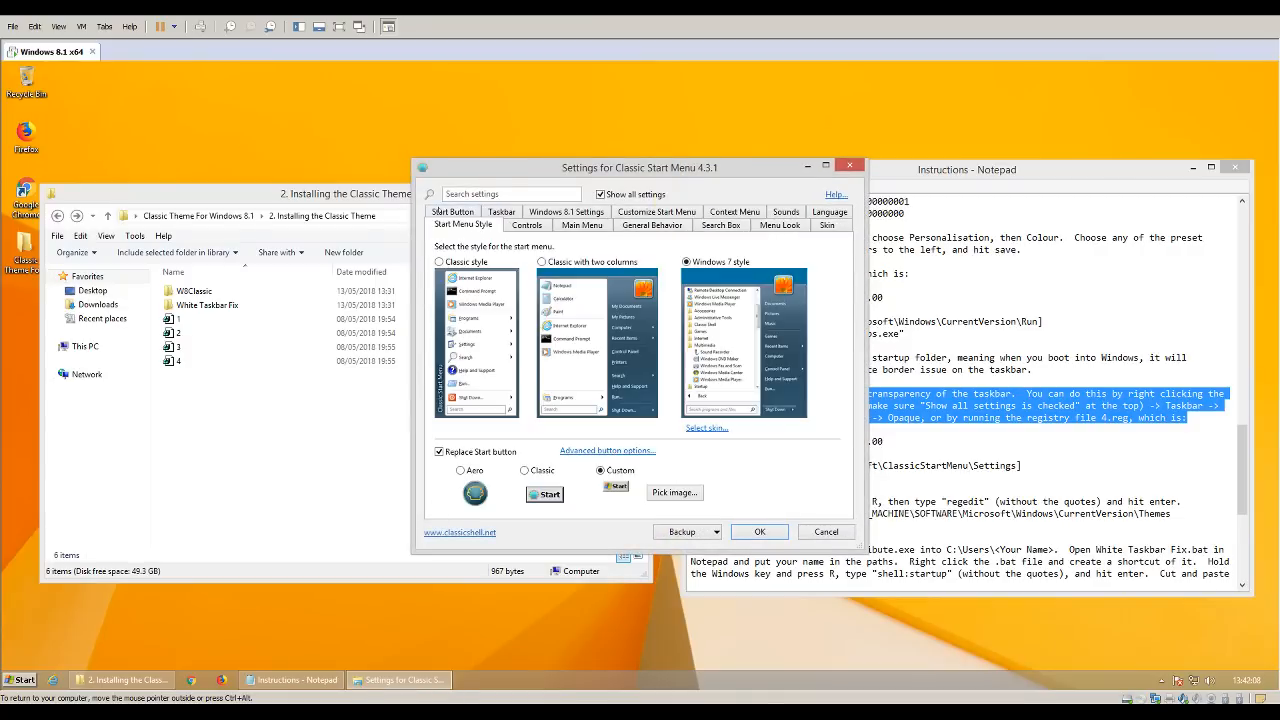
click(849, 164)
Merge registry file 4 from the 2. Installing the Classic Theme folder into the registry.
double_click(357, 361)
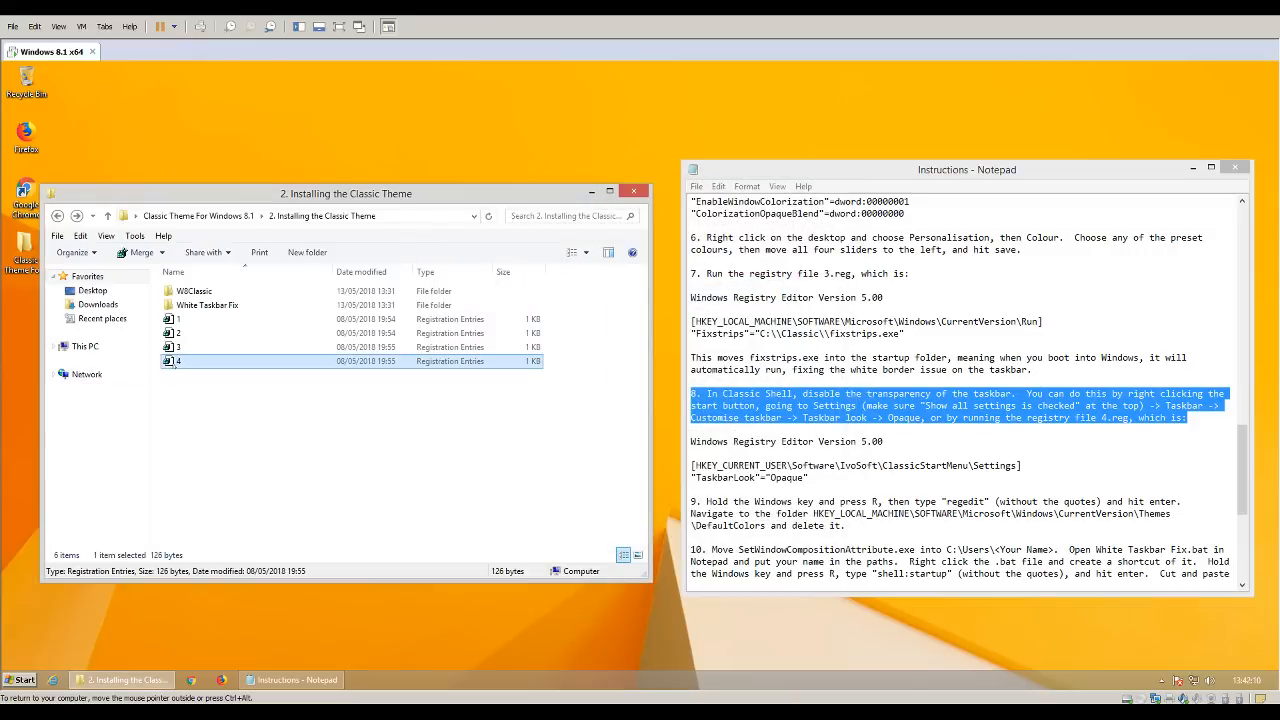
click(741, 392)
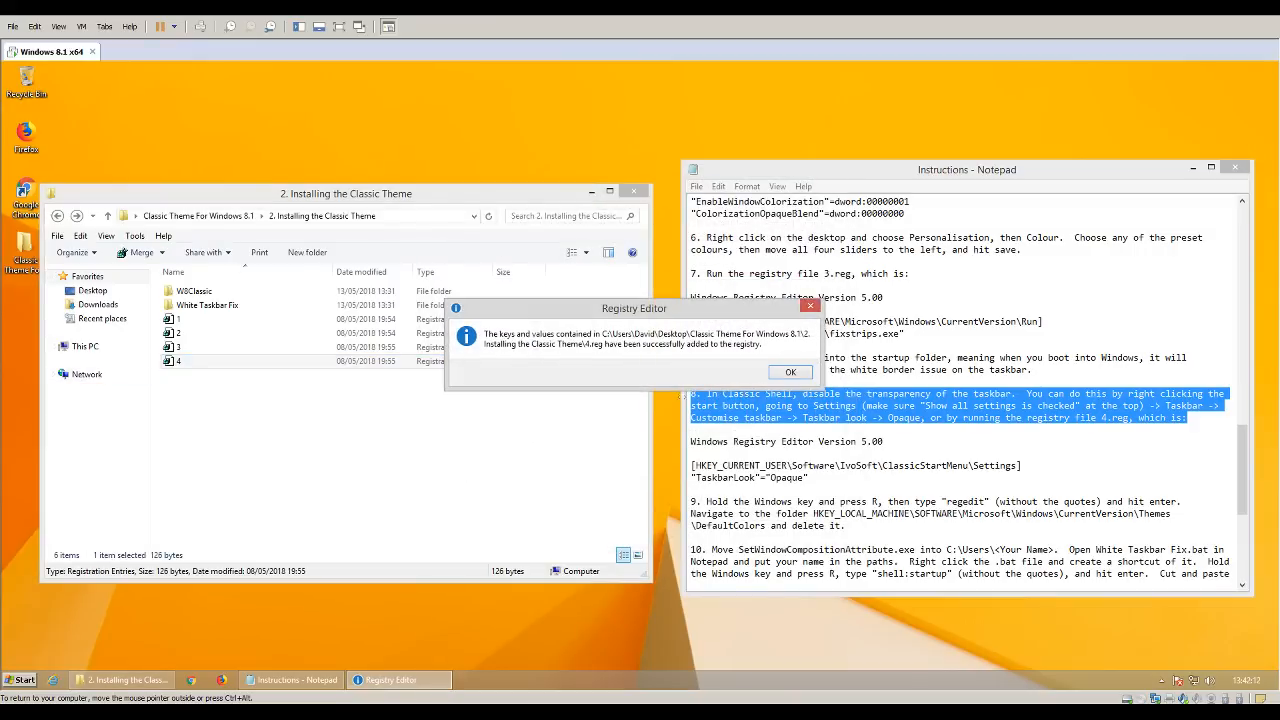
click(789, 372)
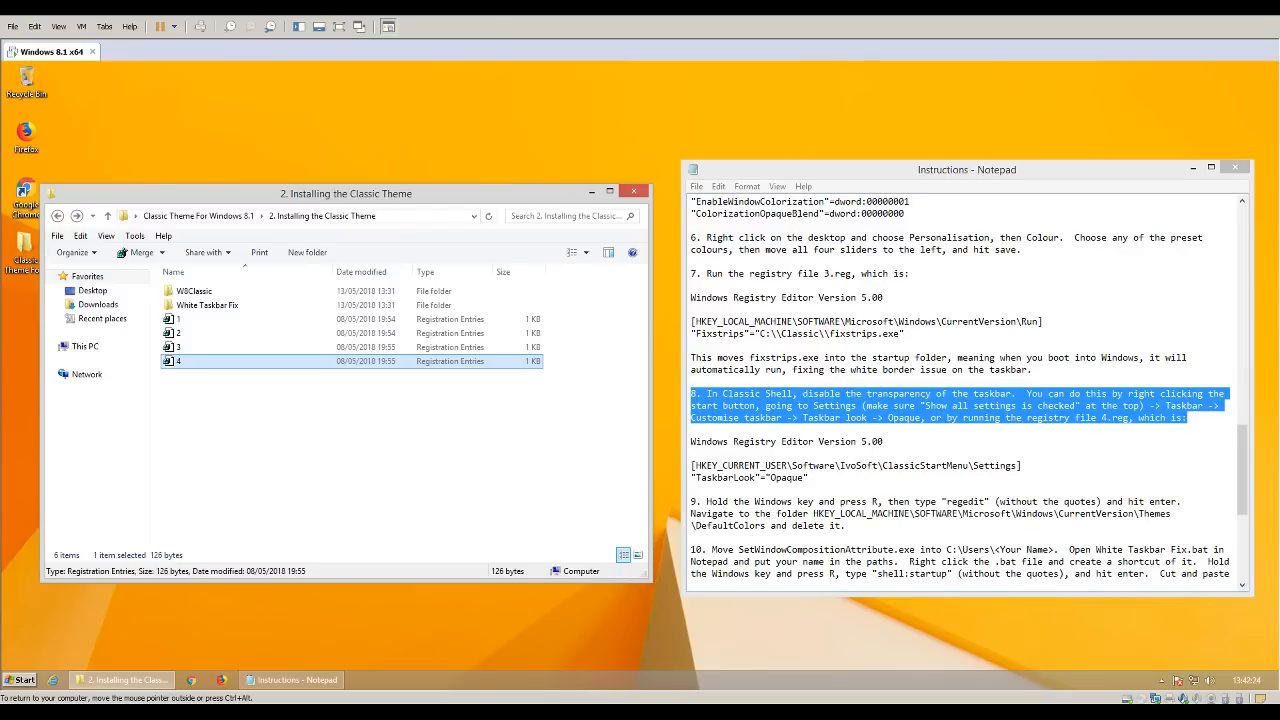
Highlight instruction 9 in the Instructions file, and launch the Registry Editor by running regedit.
click(738, 261)
scroll(738, 261, down, 4)
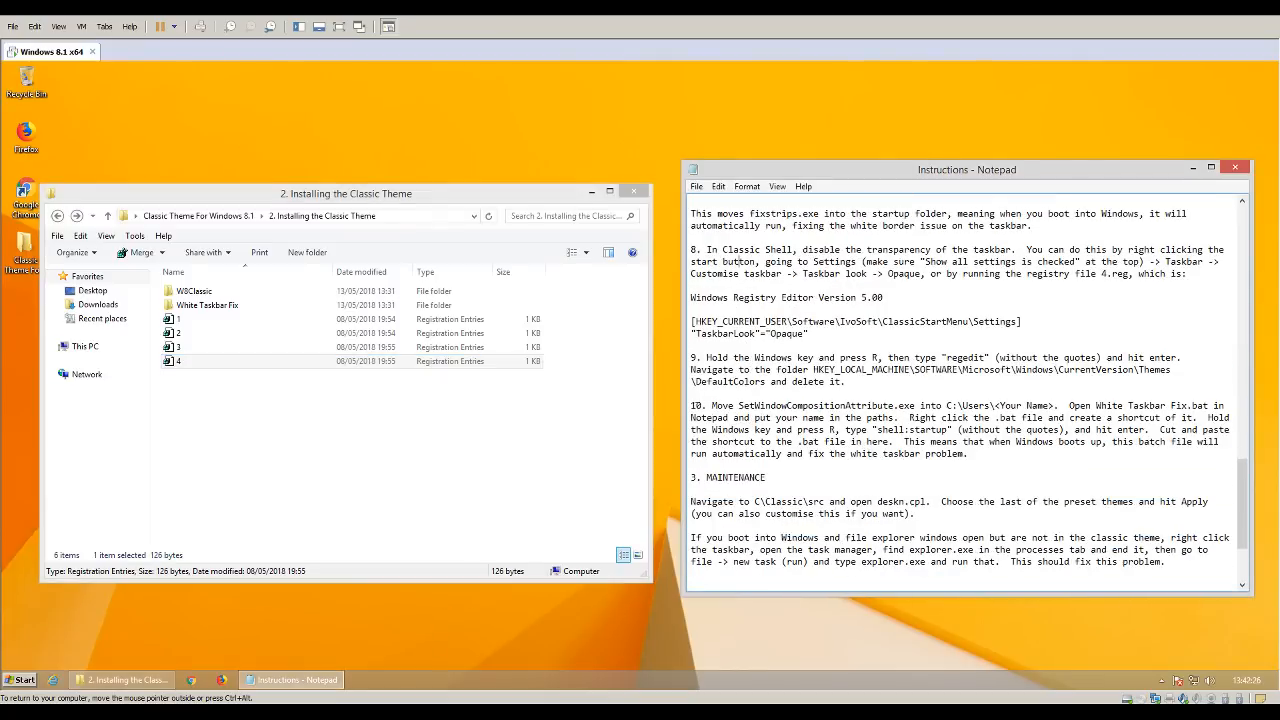
drag(691, 357, 917, 391)
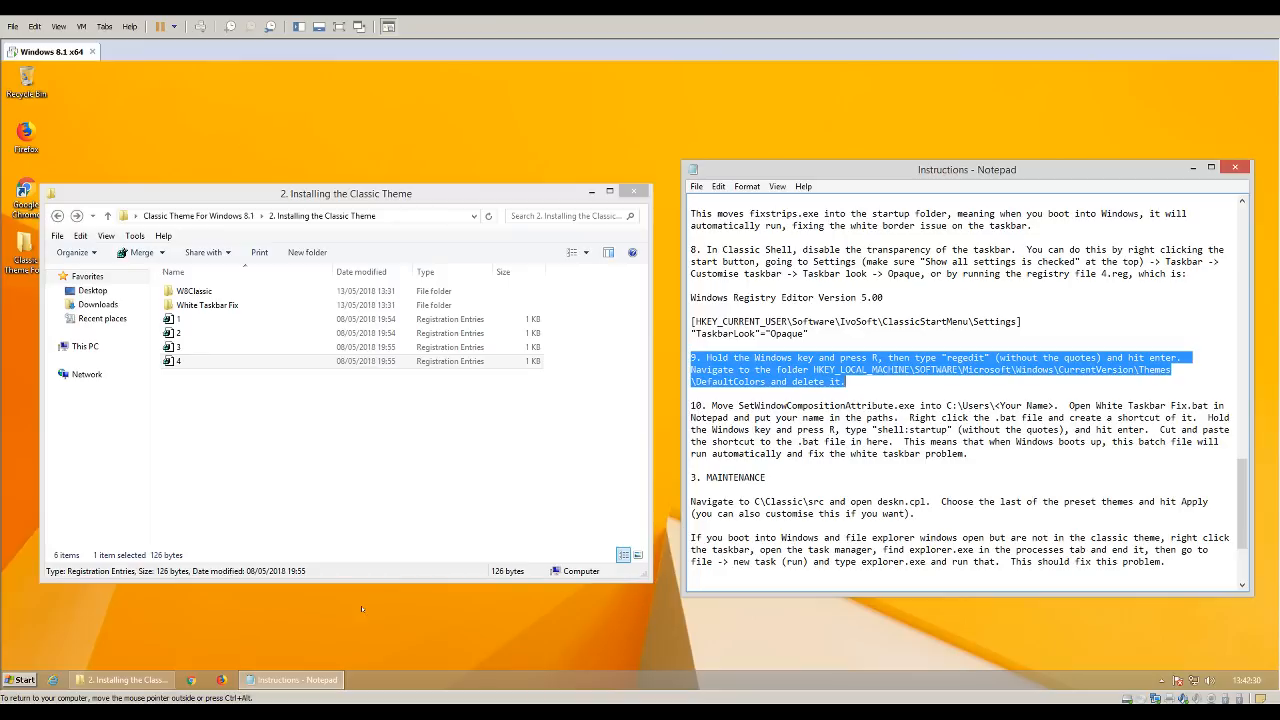
key(super+r)
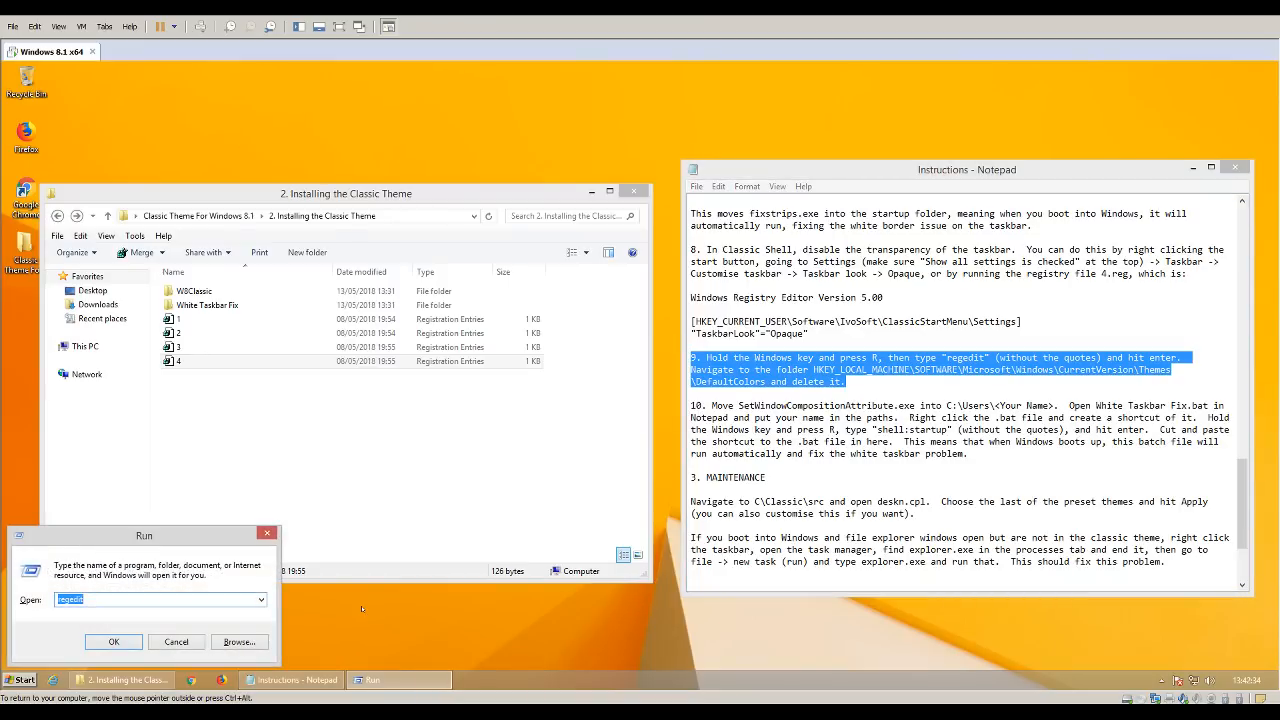
key(Return)
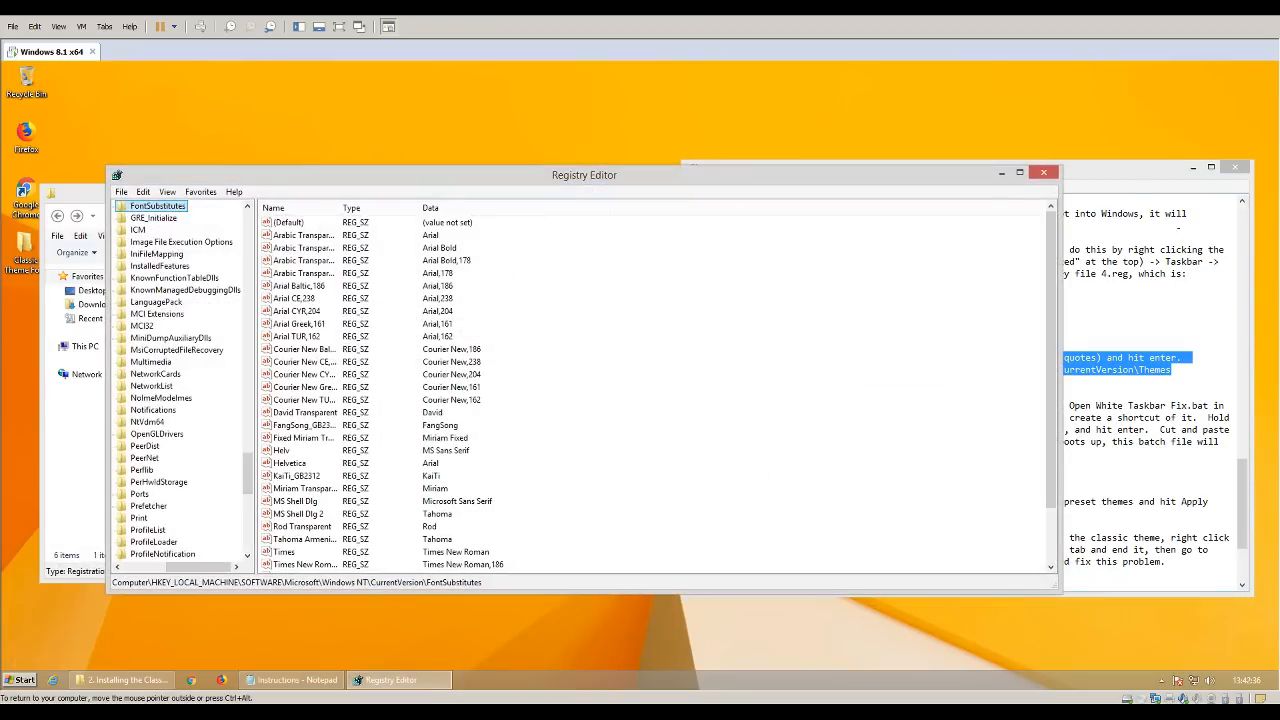
Highlight the HKEY_LOCAL_MACHINE path to the Themes\DefaultColors key in instruction 9, and return to the Registry Editor.
click(1198, 177)
click(867, 417)
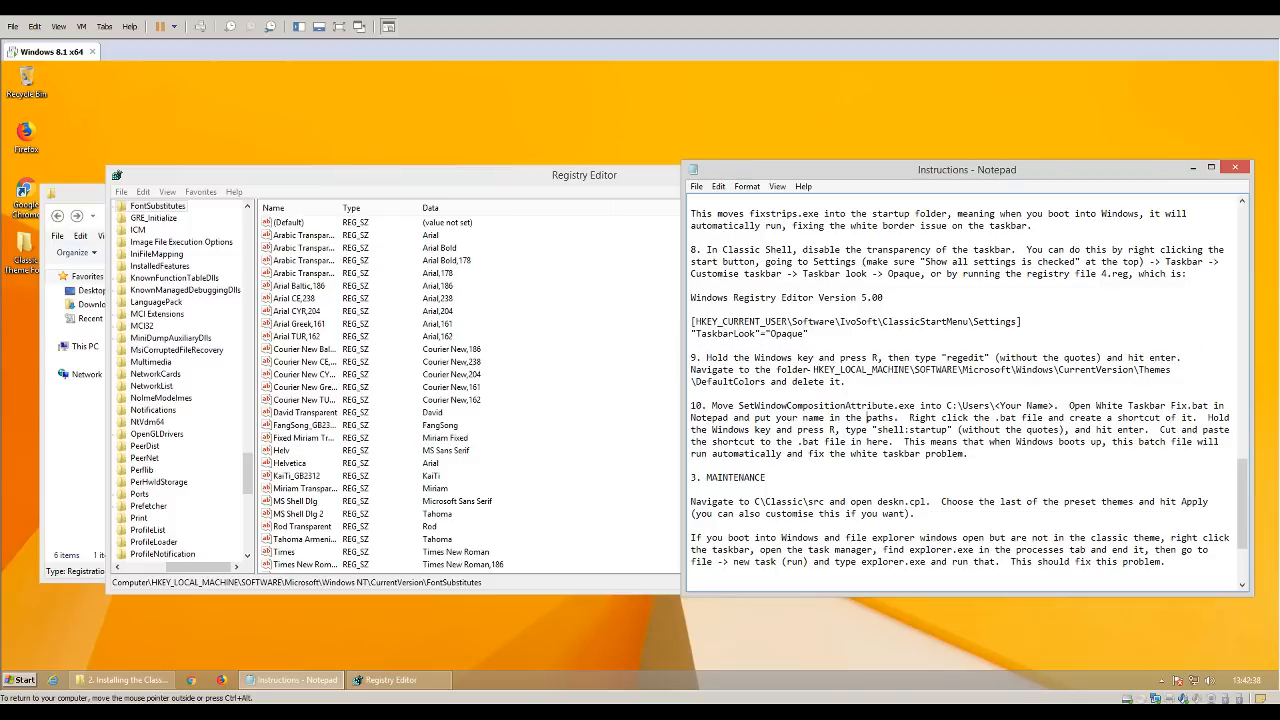
drag(812, 369, 1004, 382)
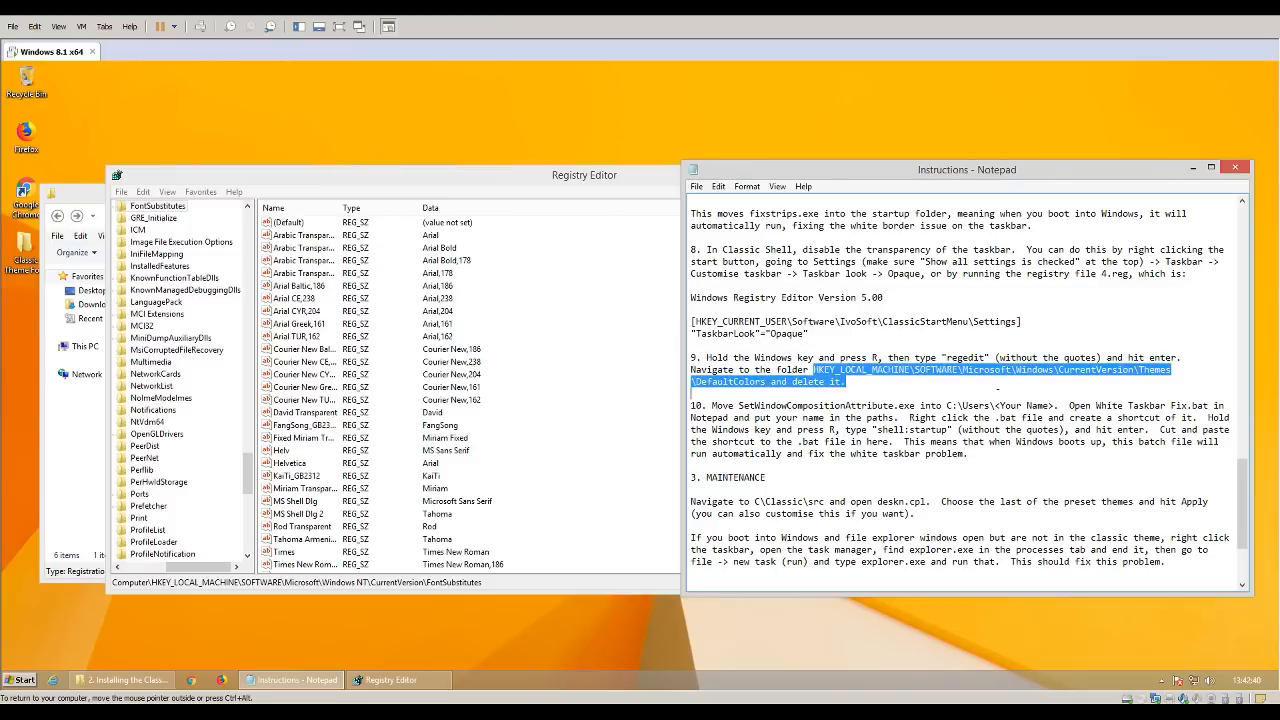
drag(1172, 381, 766, 382)
click(481, 183)
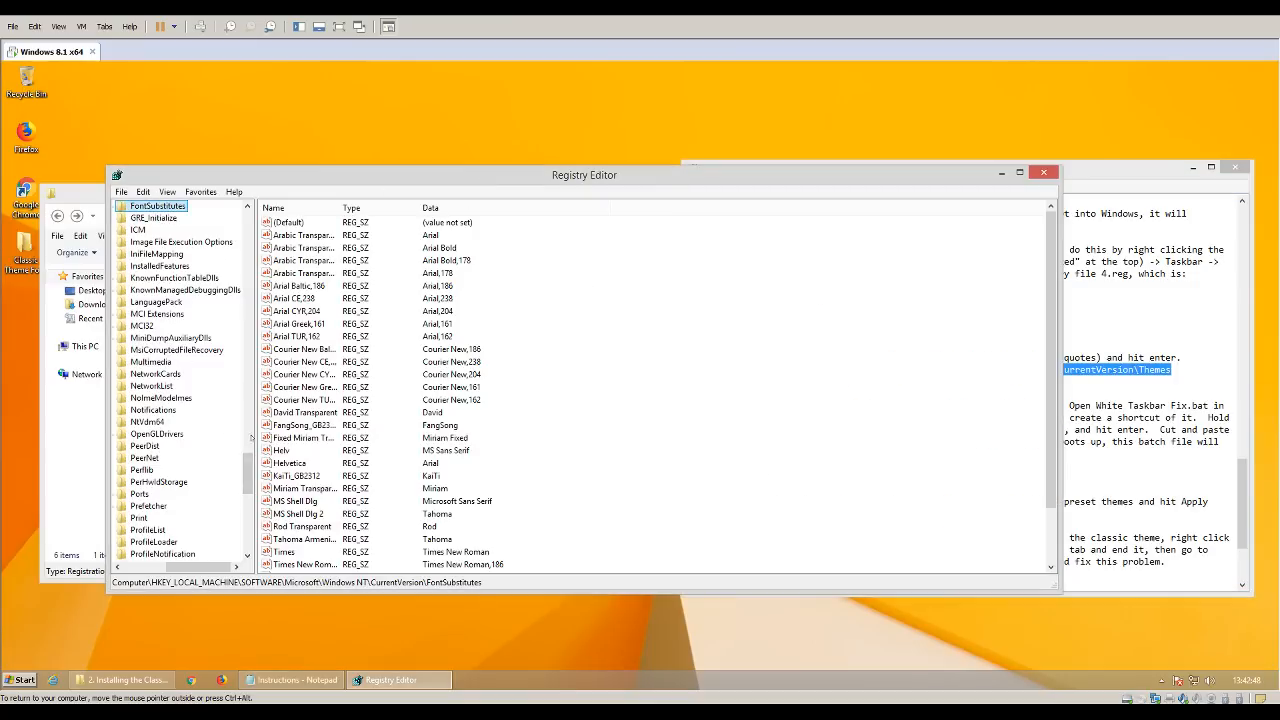
Widen the Registry Editor's key tree, and select the HKEY_LOCAL_MACHINE\SOFTWARE\Microsoft key.
drag(250, 418, 481, 418)
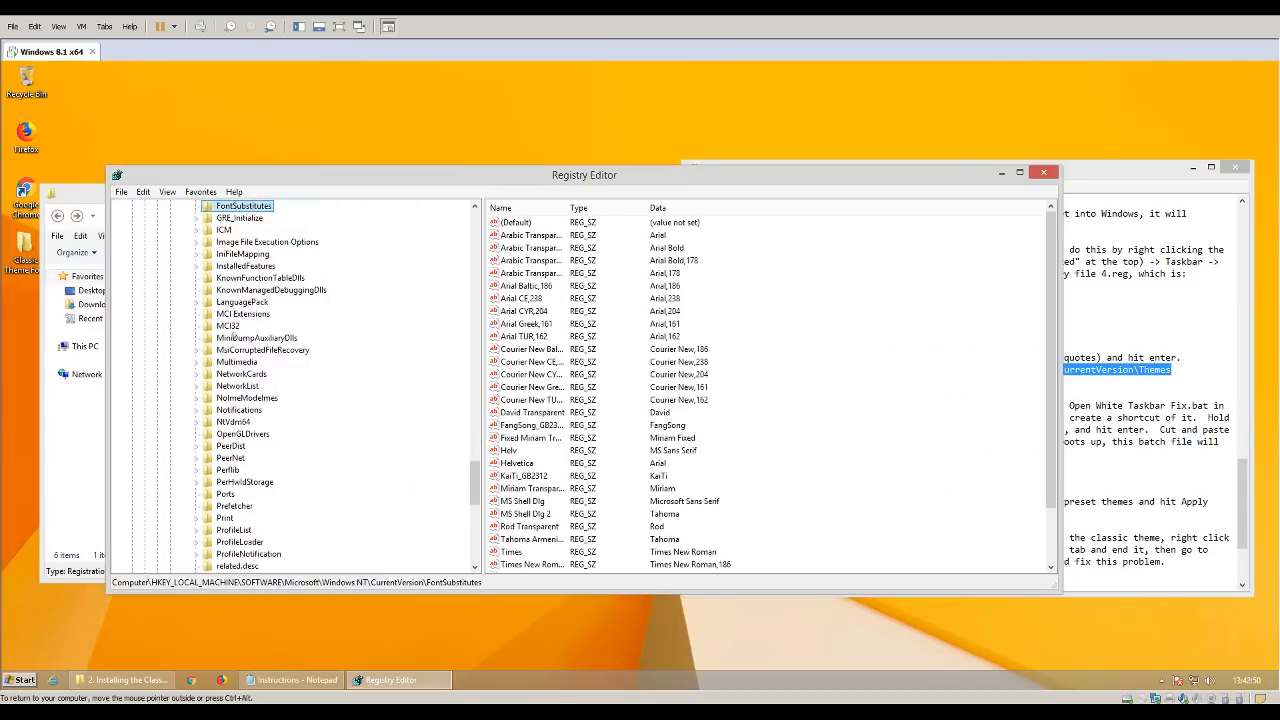
drag(475, 483, 472, 226)
click(184, 241)
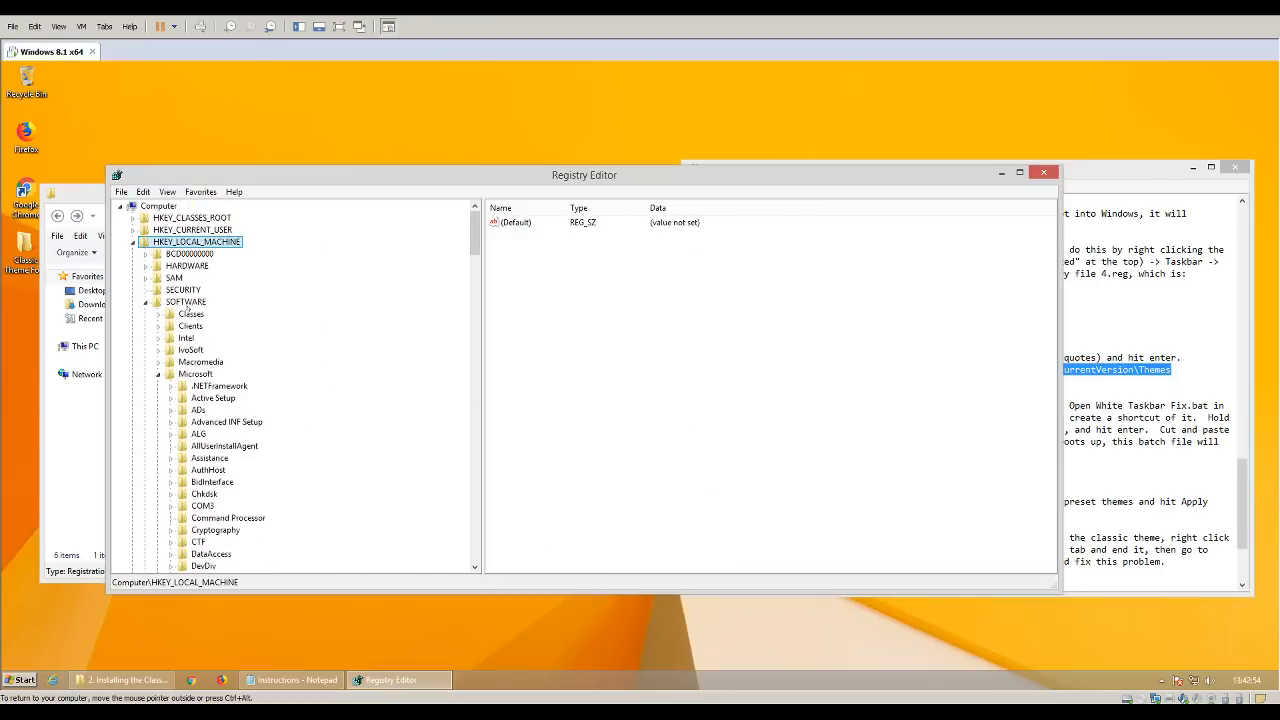
click(187, 305)
click(207, 374)
Expand the HKEY_LOCAL_MACHINE\SOFTWARE\Microsoft tree down to the Windows\CurrentVersion\Themes key, collapsing the Windows NT key.
drag(474, 233, 471, 428)
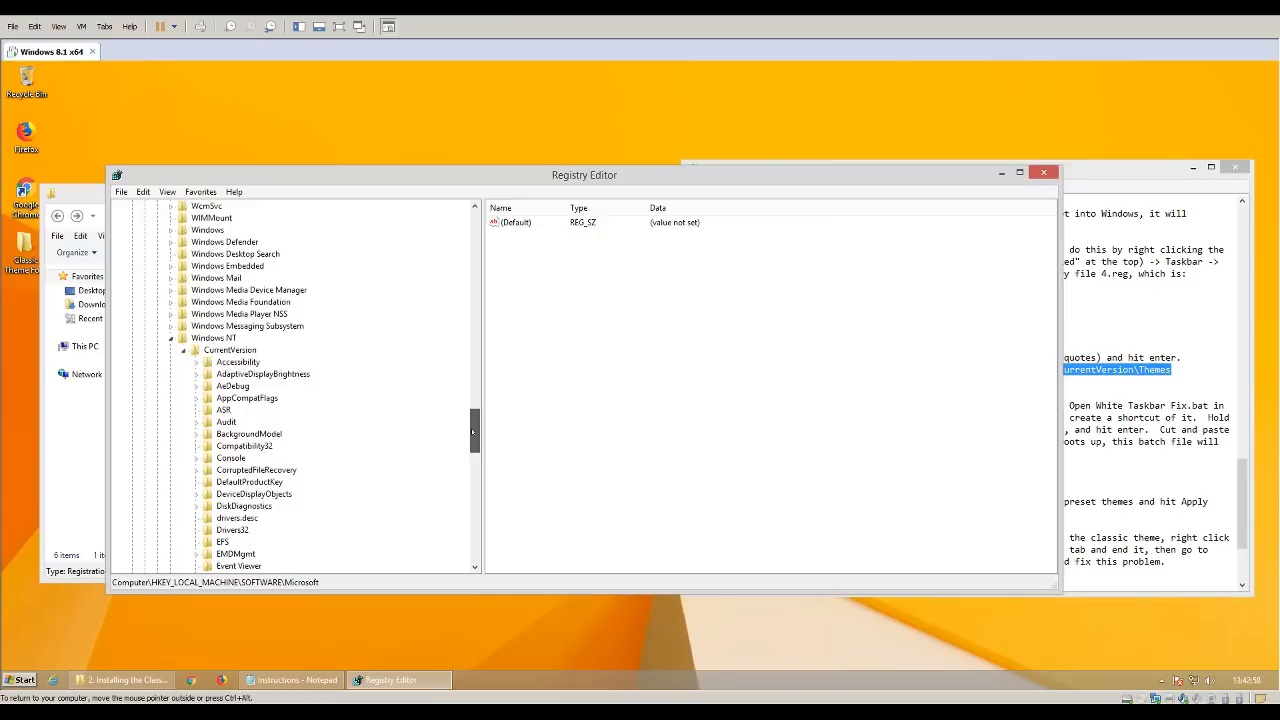
click(170, 341)
scroll(180, 345, up, 3)
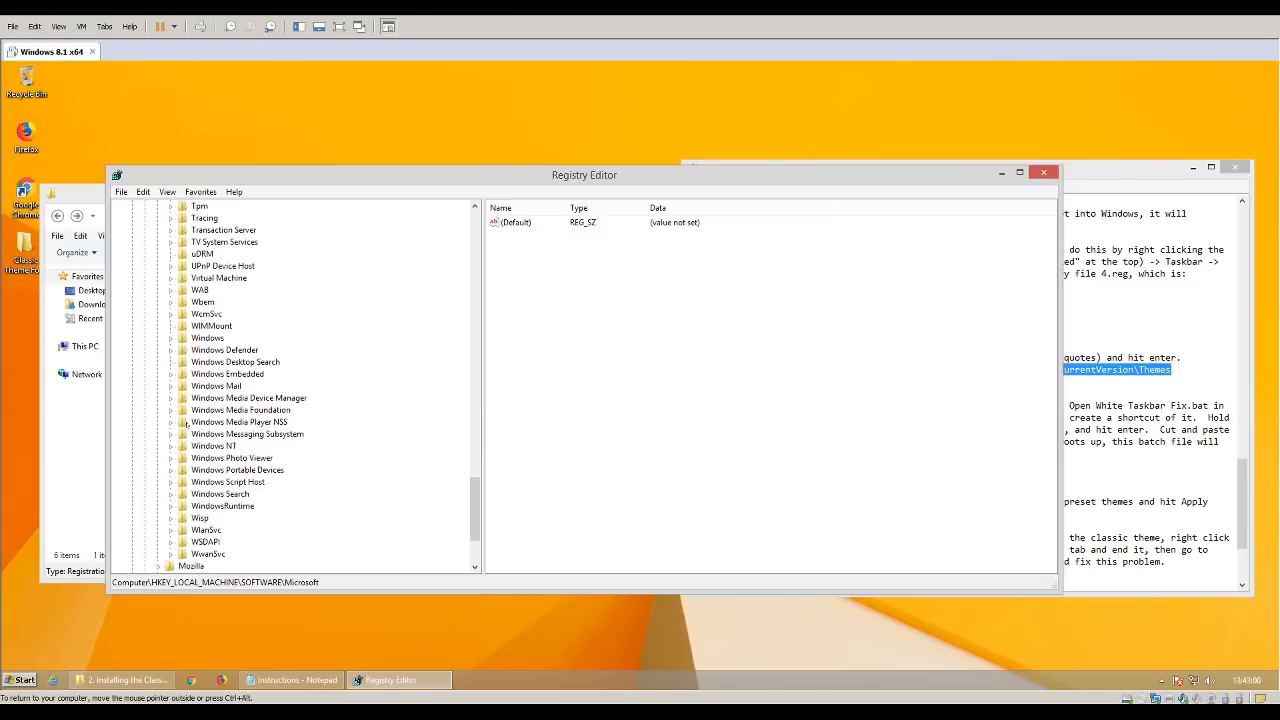
click(170, 338)
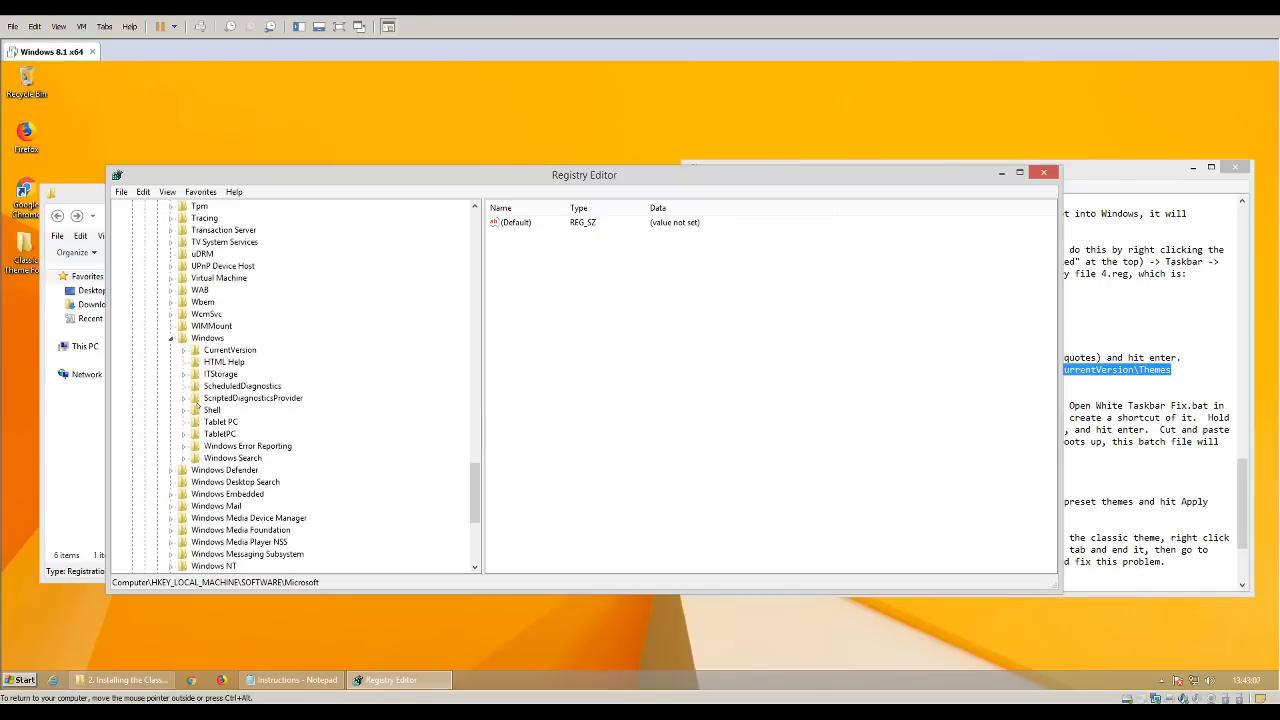
click(184, 350)
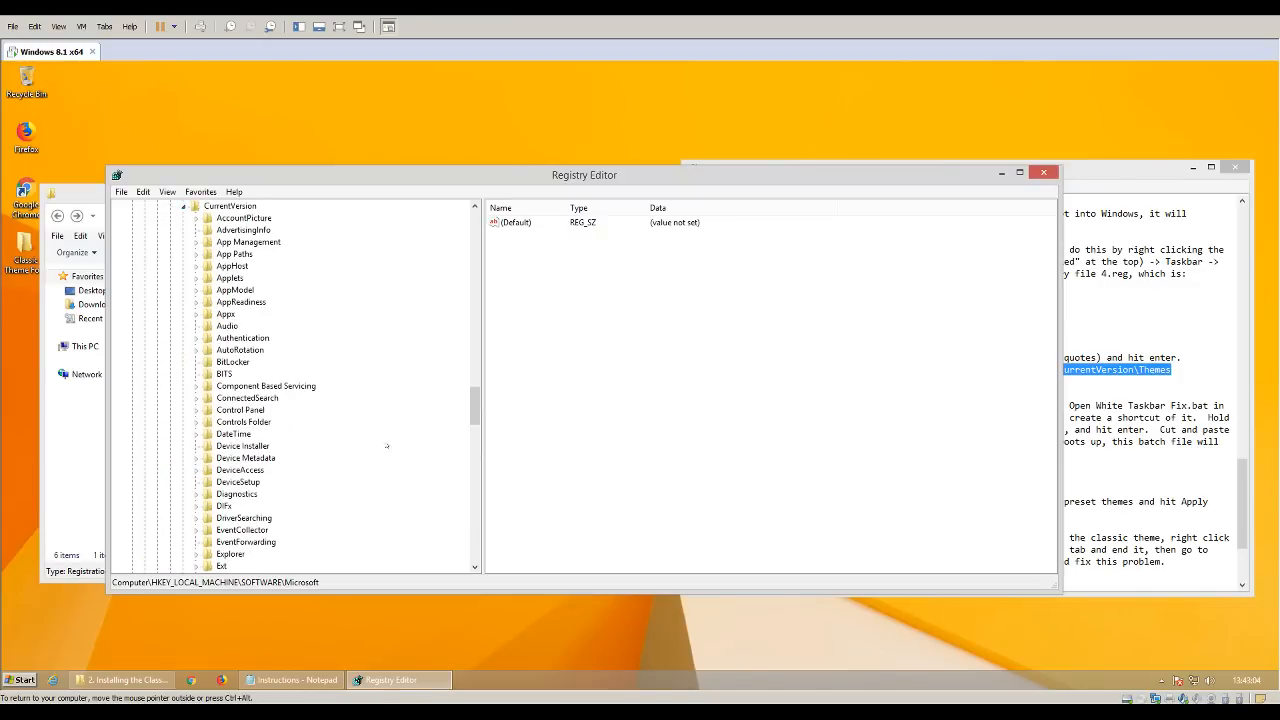
drag(476, 414, 482, 502)
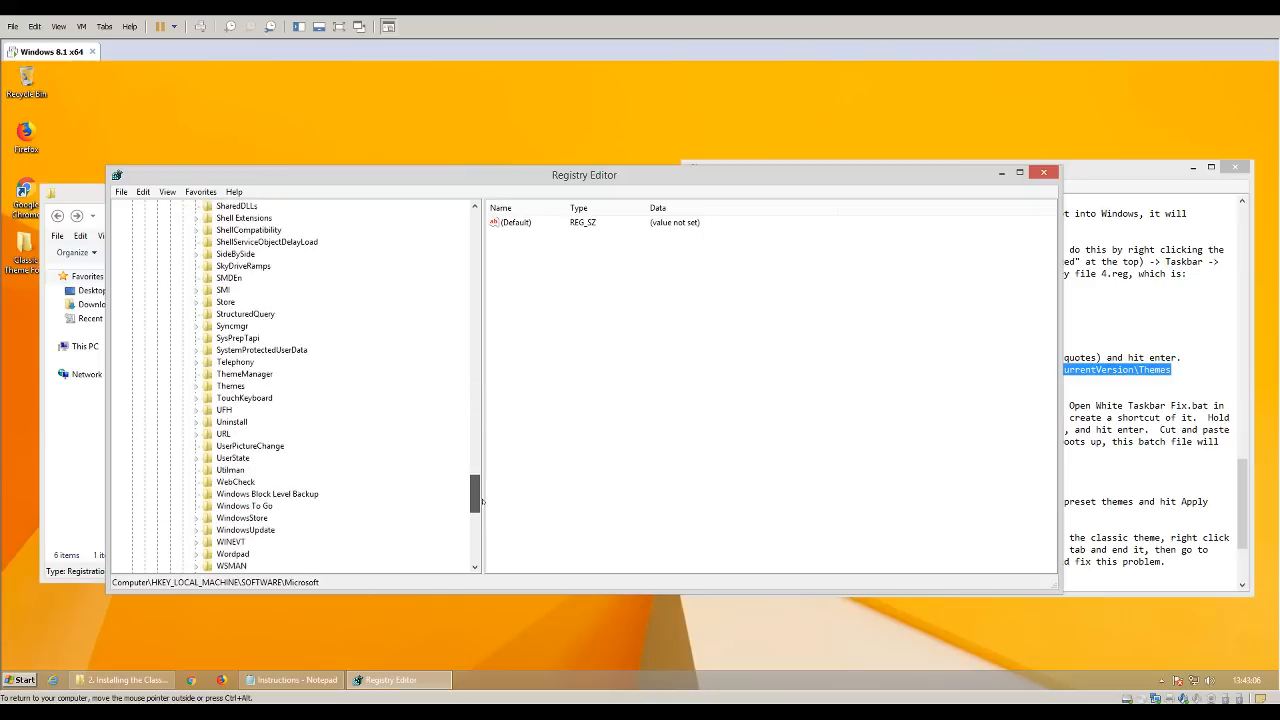
click(196, 386)
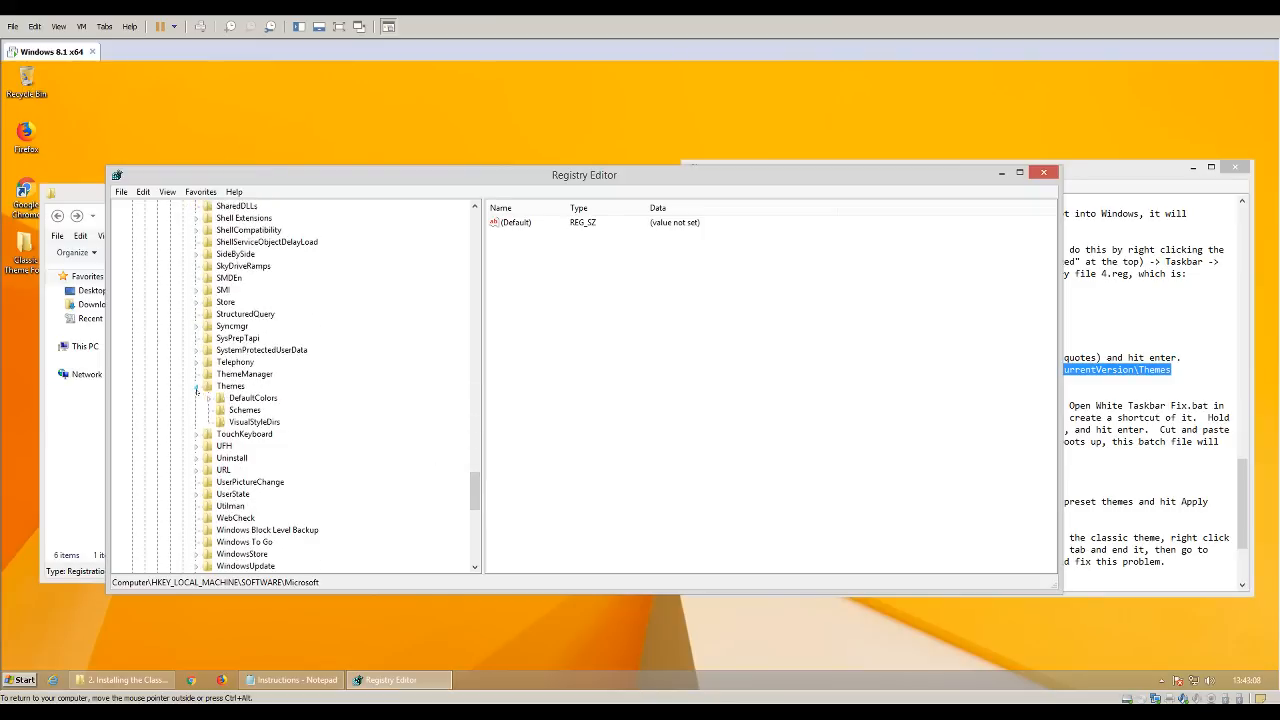
Delete the DefaultColors key under Themes, and close the Registry Editor.
click(259, 398)
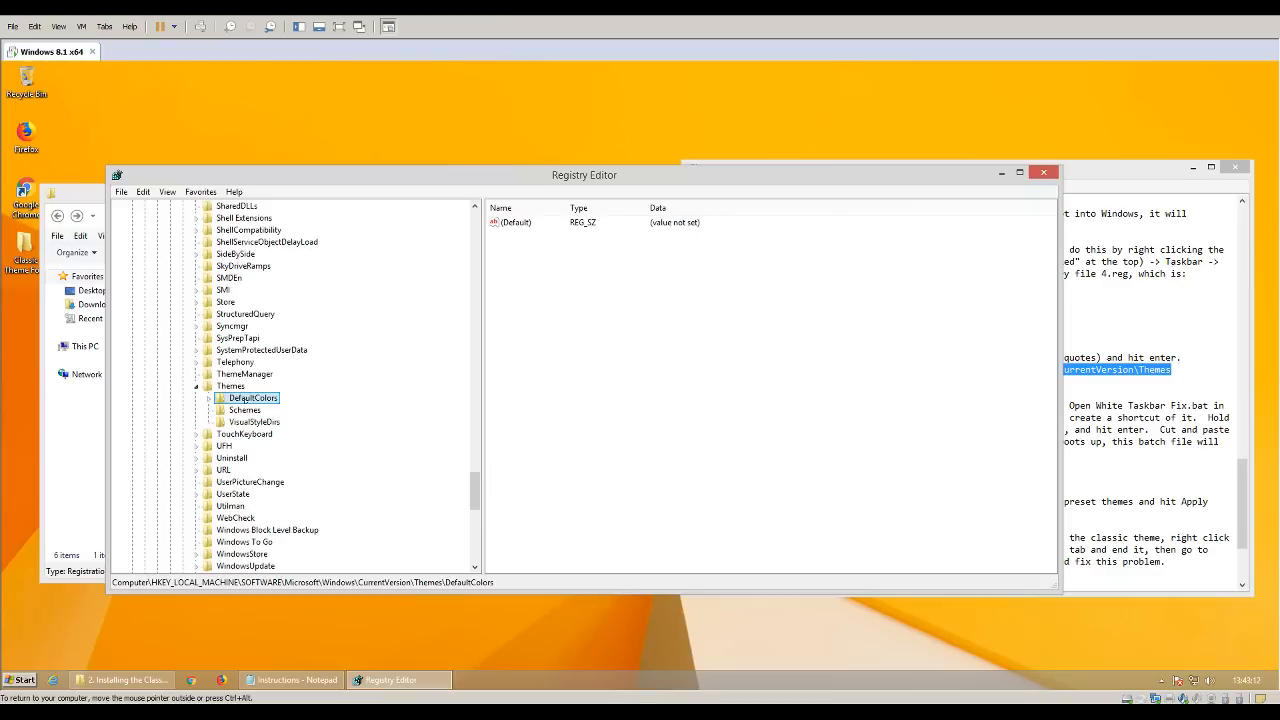
key(Delete)
key(Return)
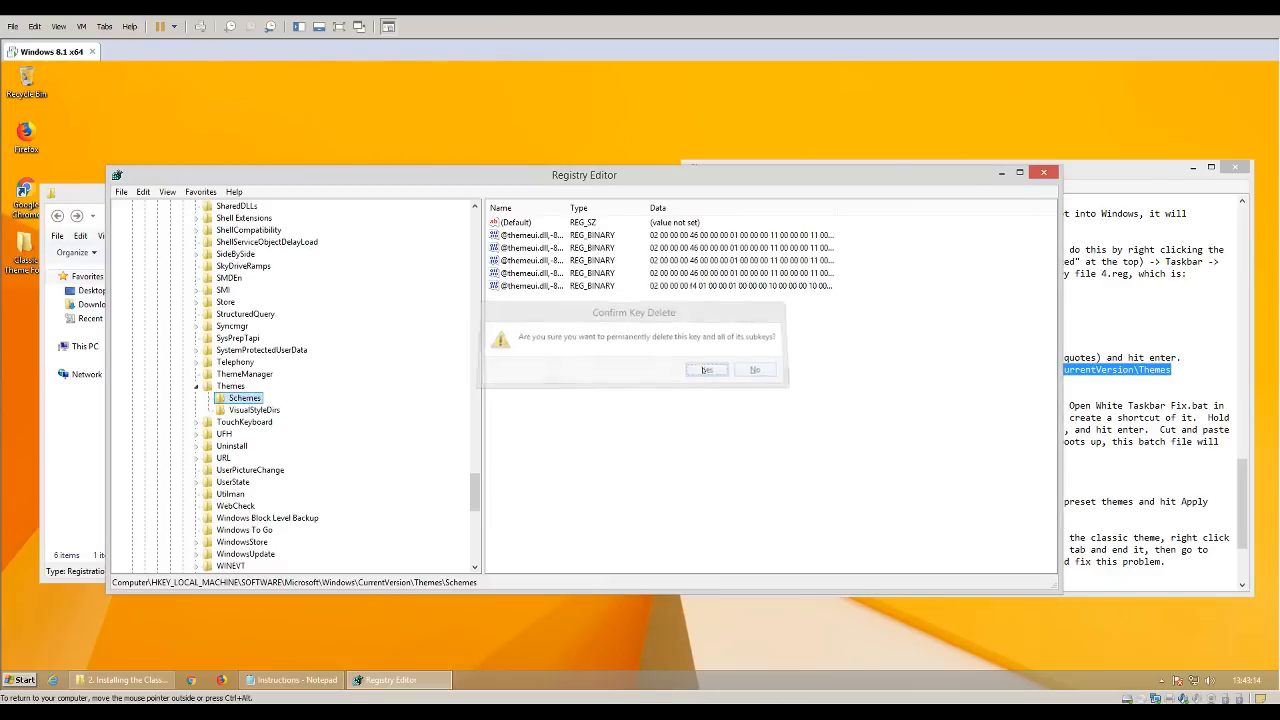
click(1050, 176)
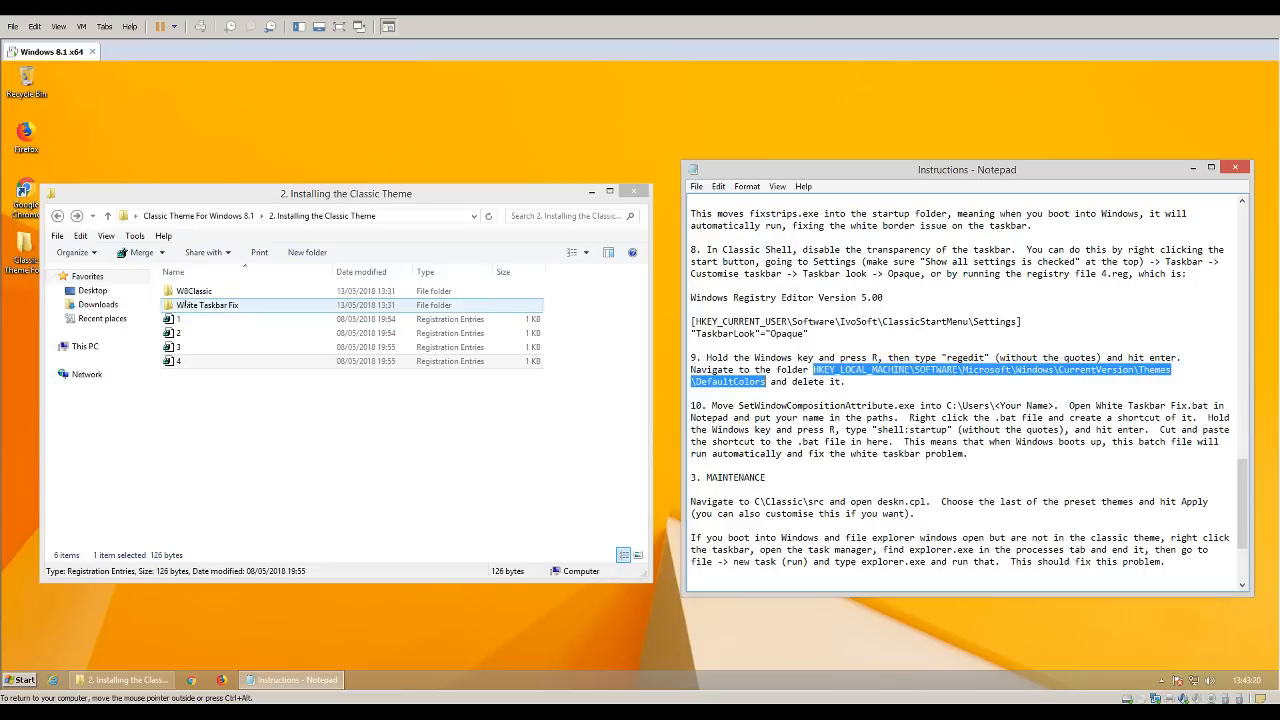
Open the White Taskbar Fix folder and copy the SetWindowCompositionAttribute application.
click(200, 194)
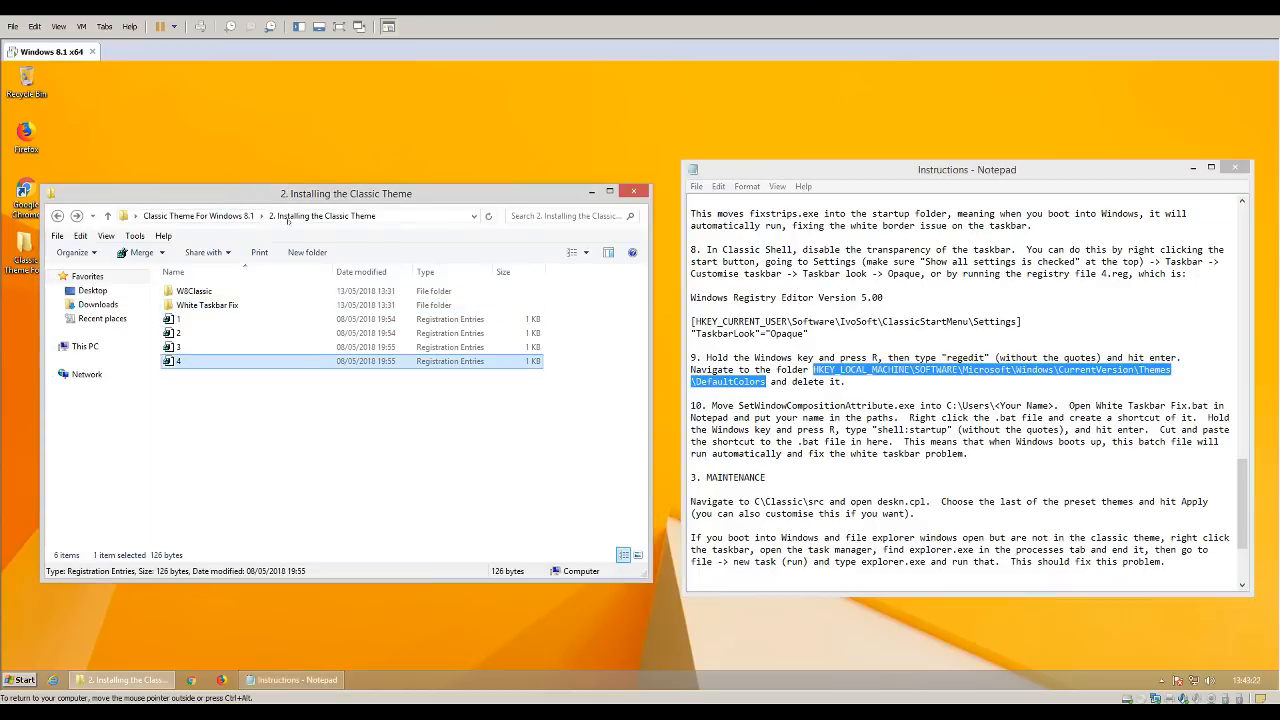
double_click(201, 305)
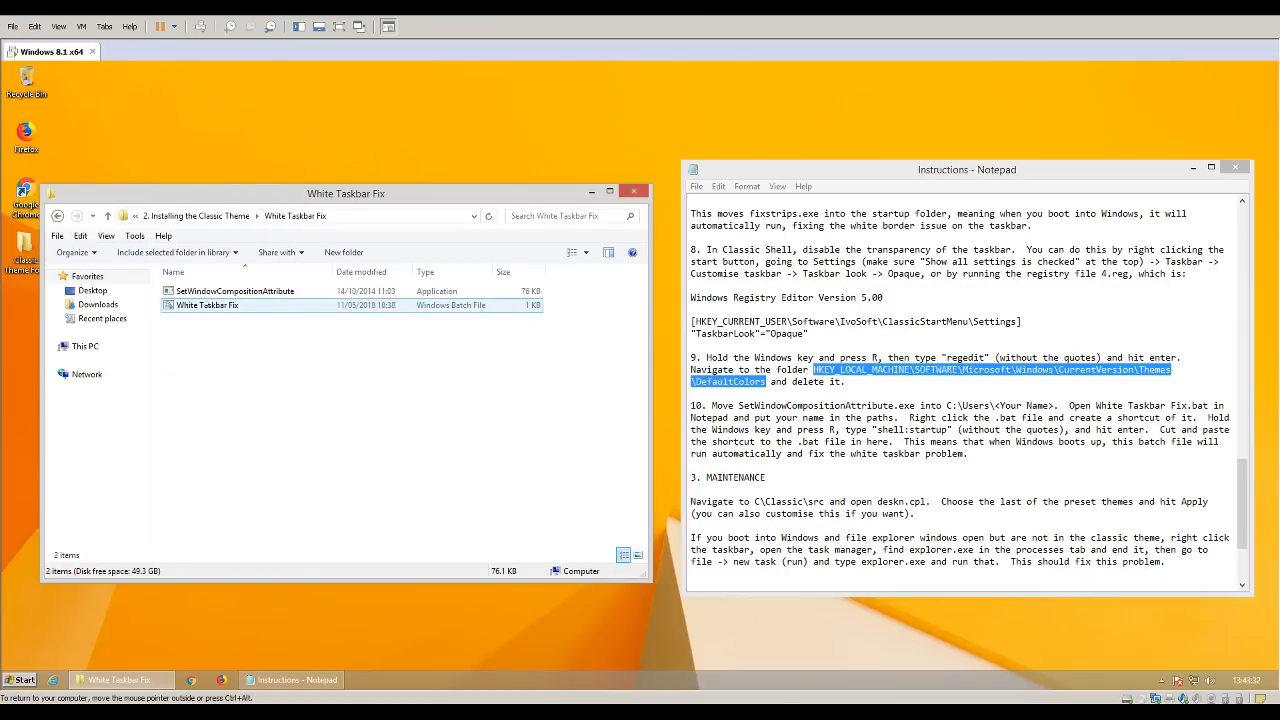
right_click(203, 290)
click(232, 443)
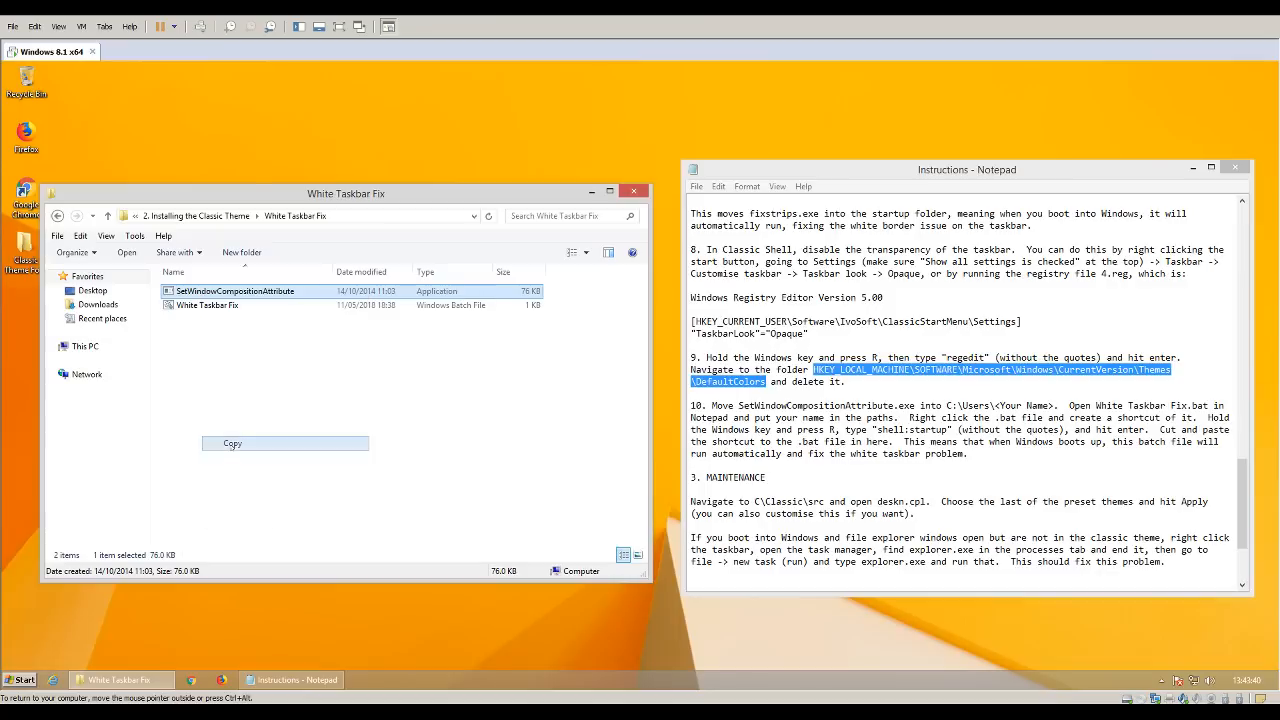
Open Local Disk (C:) from This PC in a separate File Explorer window.
key(super)
click(185, 477)
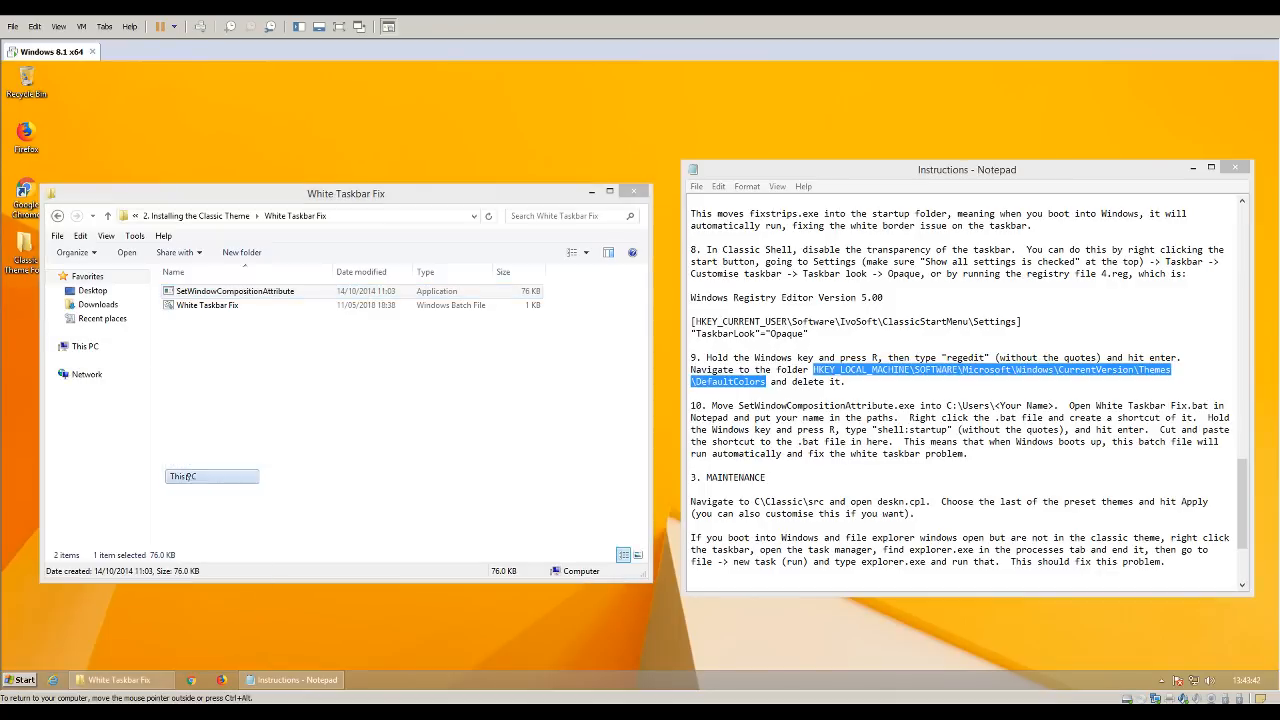
double_click(228, 318)
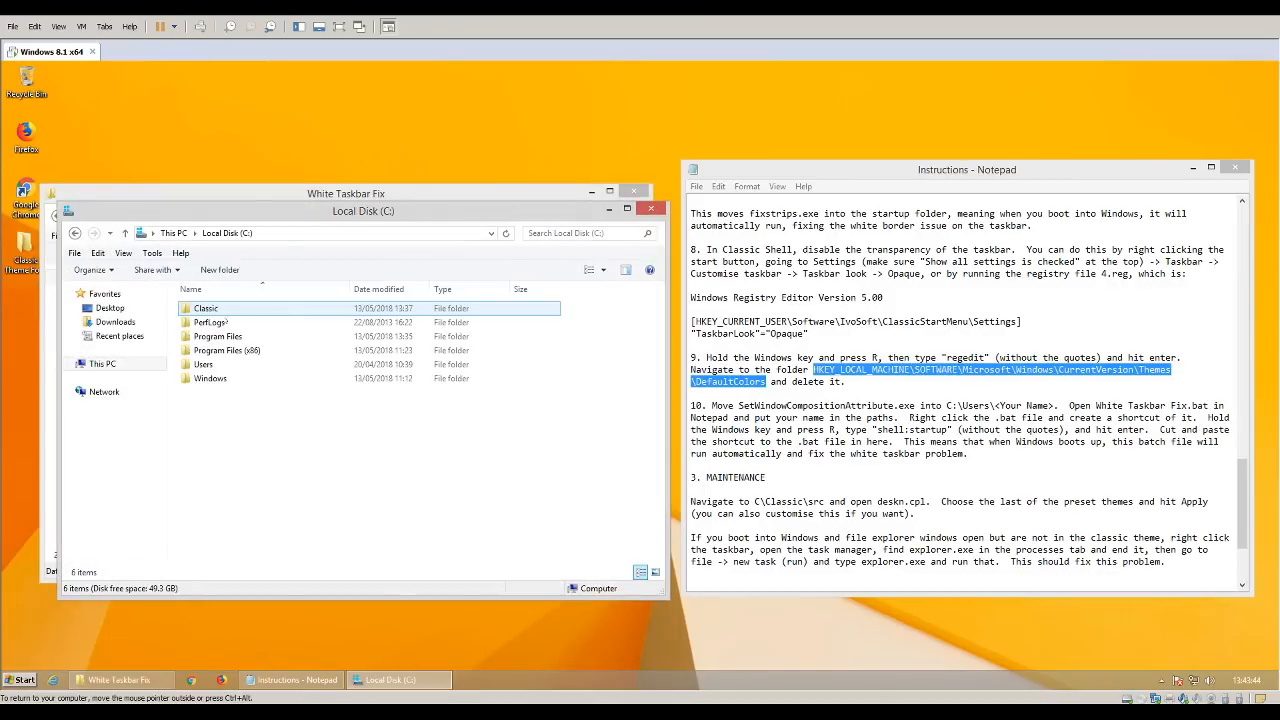
double_click(205, 308)
right_click(235, 410)
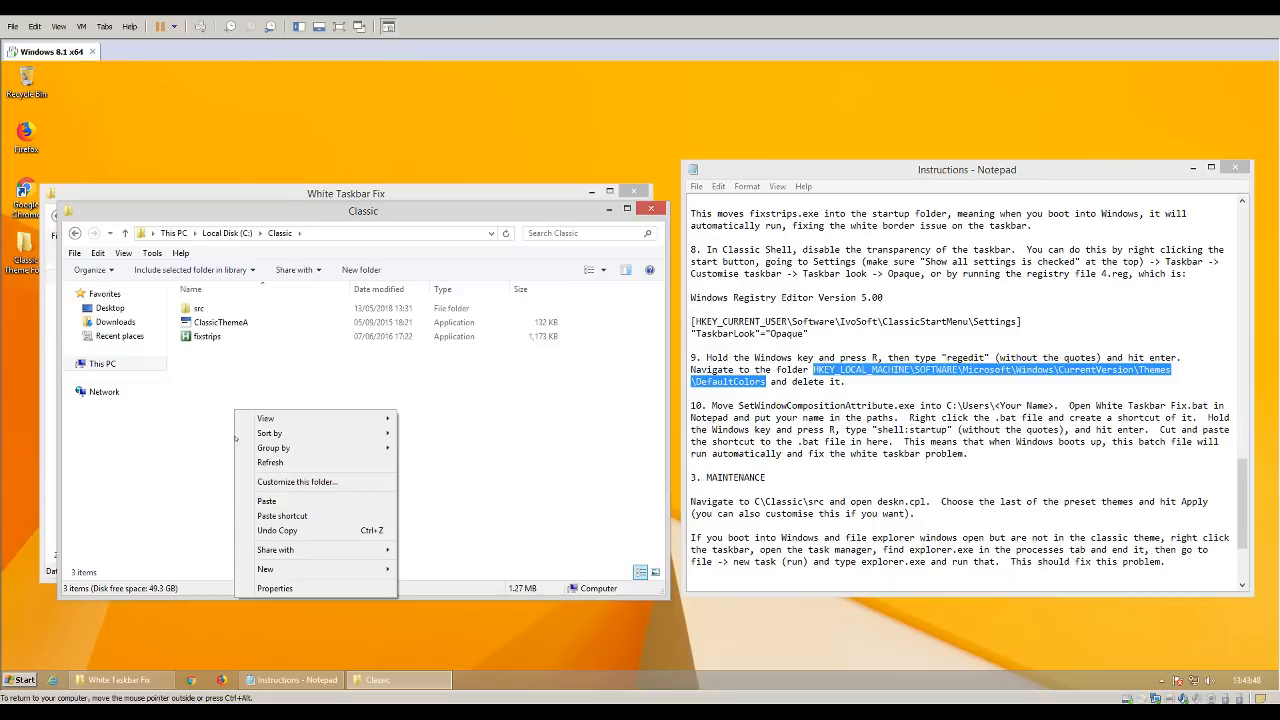
key(Escape)
click(74, 233)
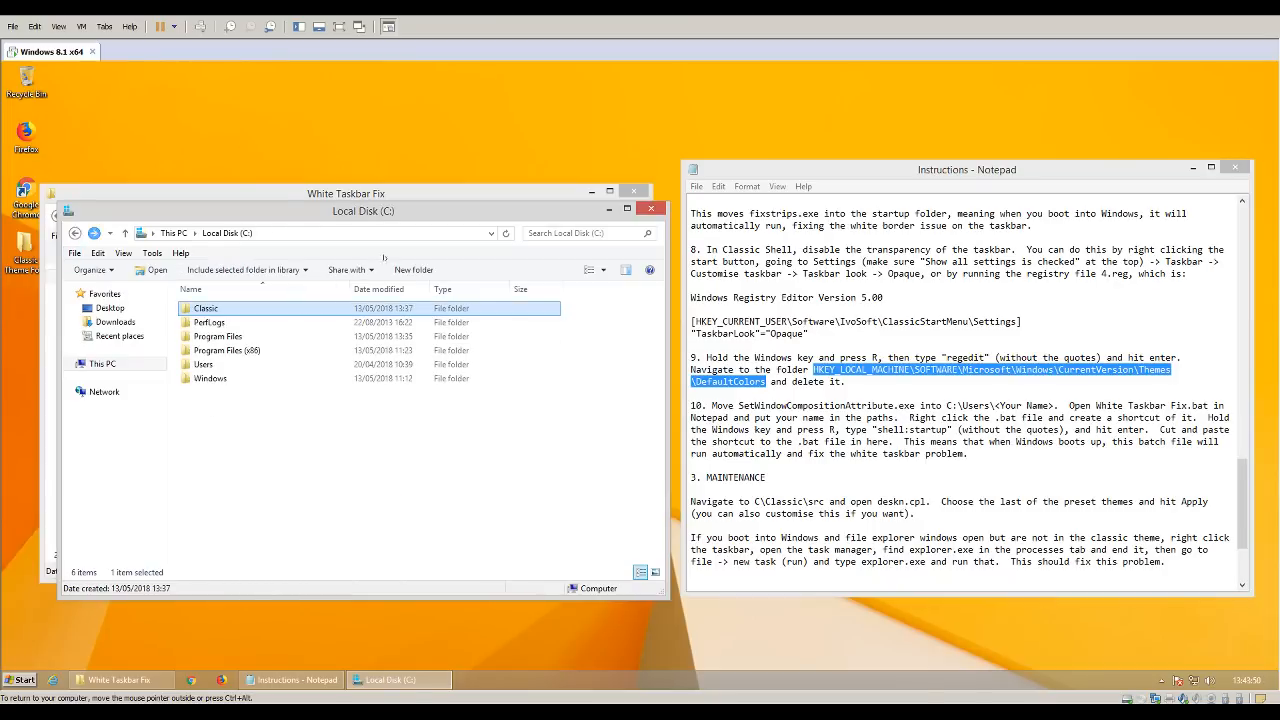
right_click(232, 413)
click(209, 423)
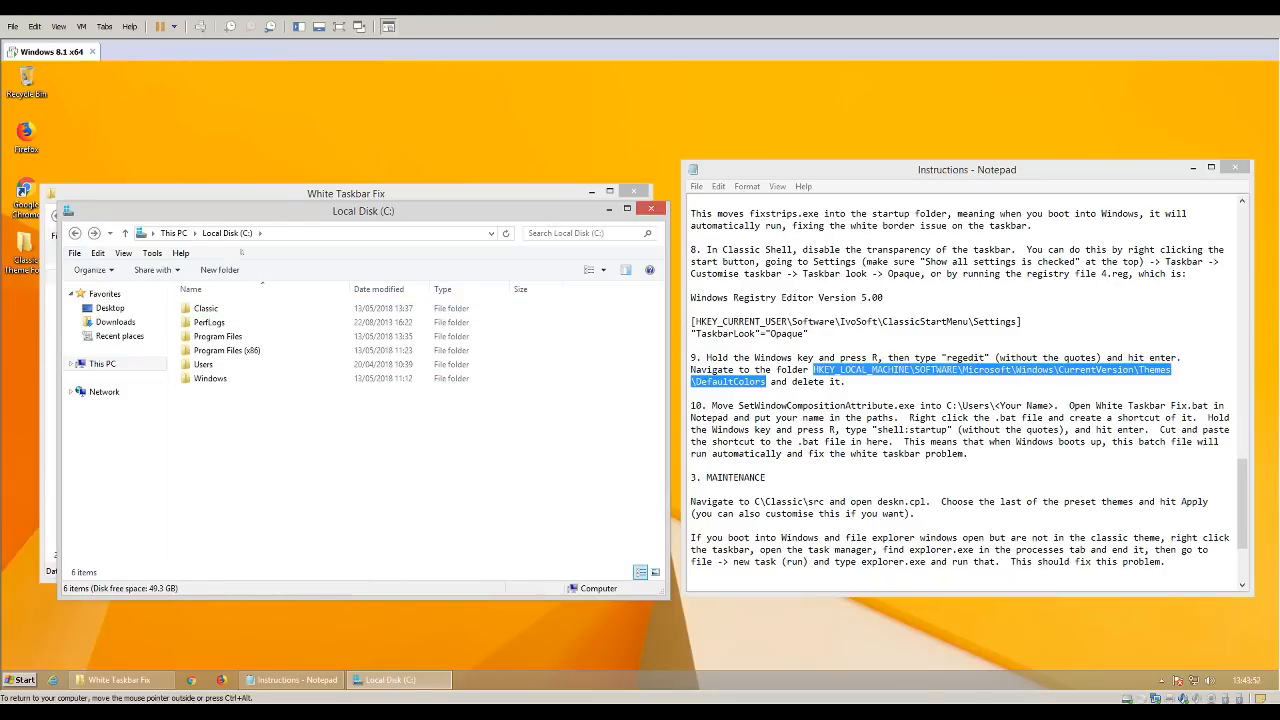
Paste SetWindowCompositionAttribute into the personal user folder under C:\Users, and close that folder window.
click(204, 368)
double_click(204, 366)
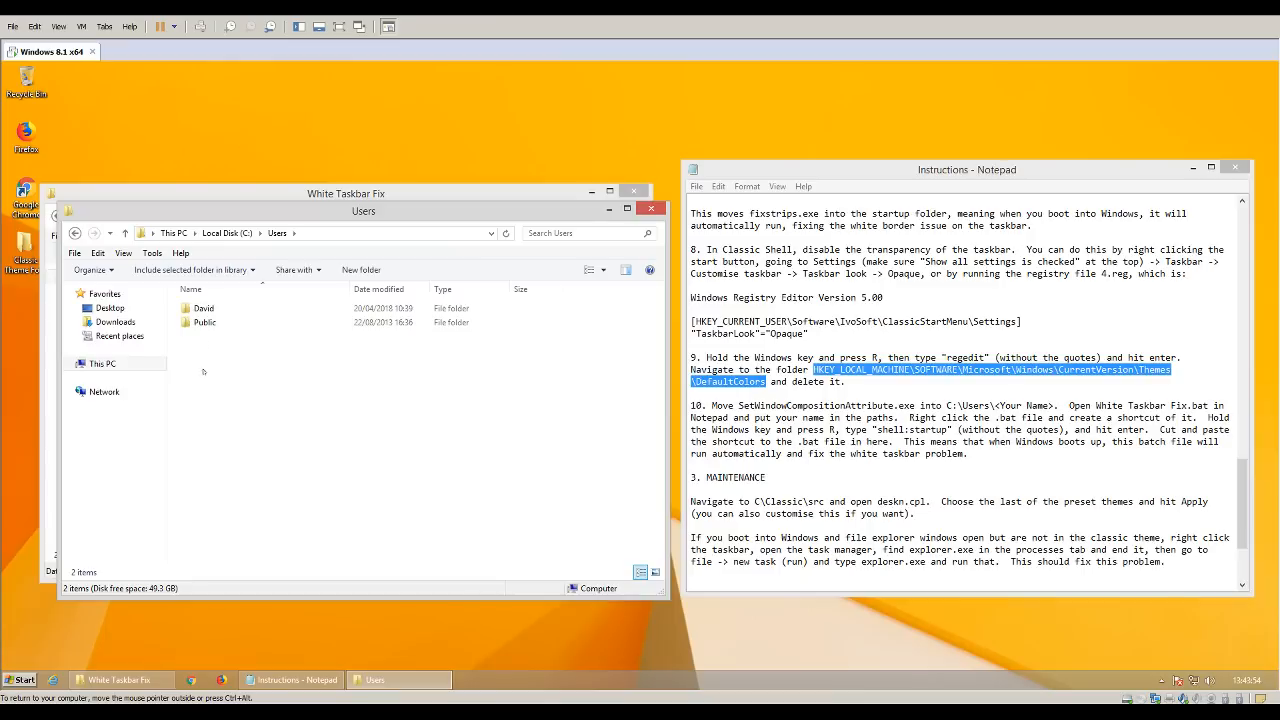
double_click(205, 308)
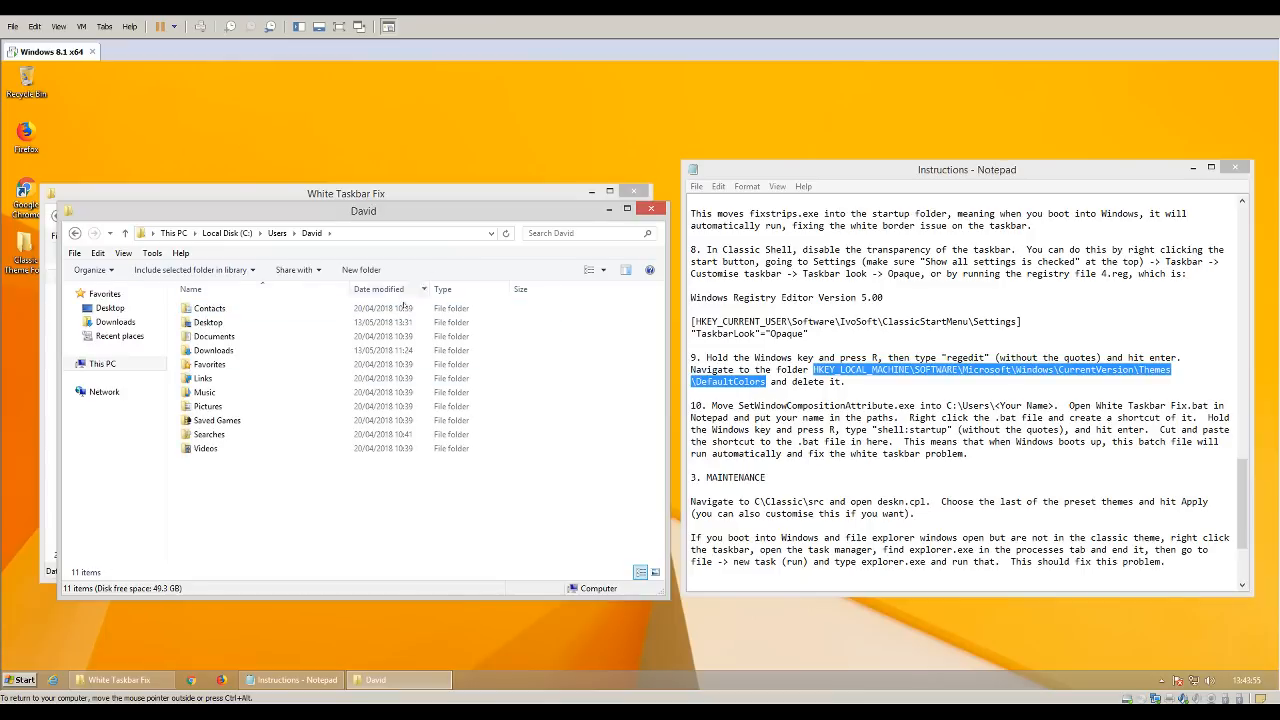
right_click(236, 487)
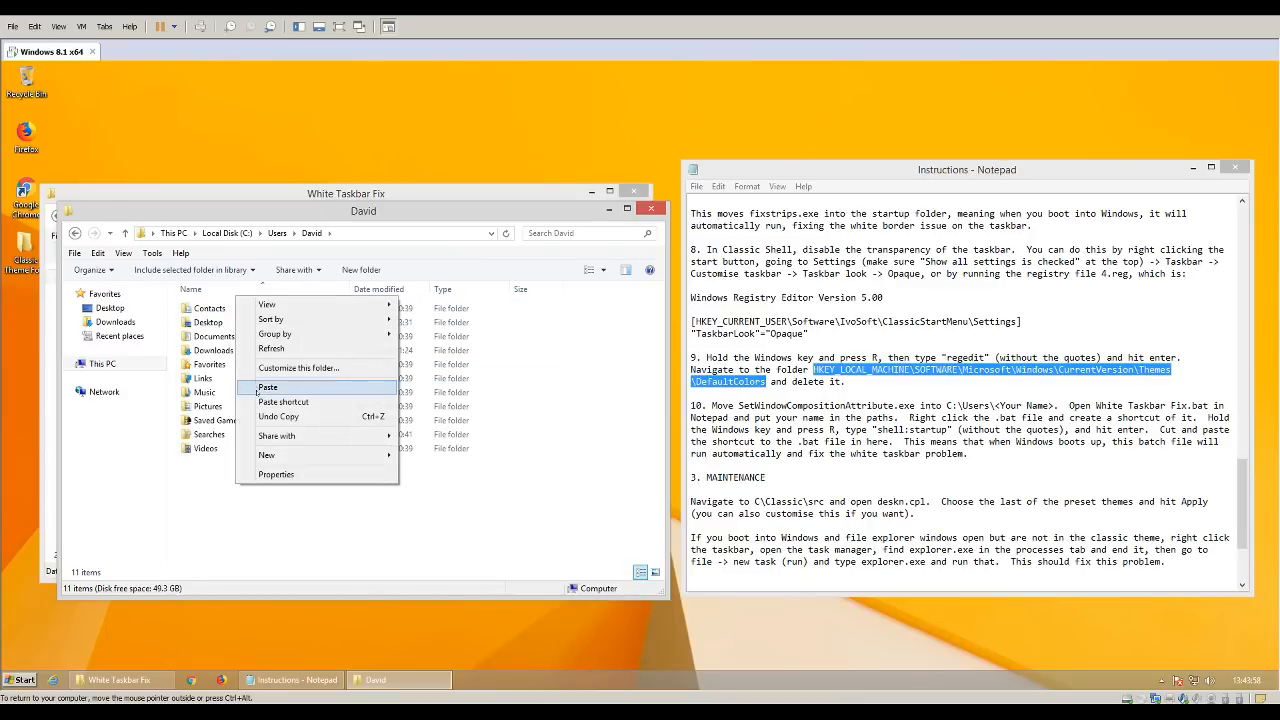
click(340, 388)
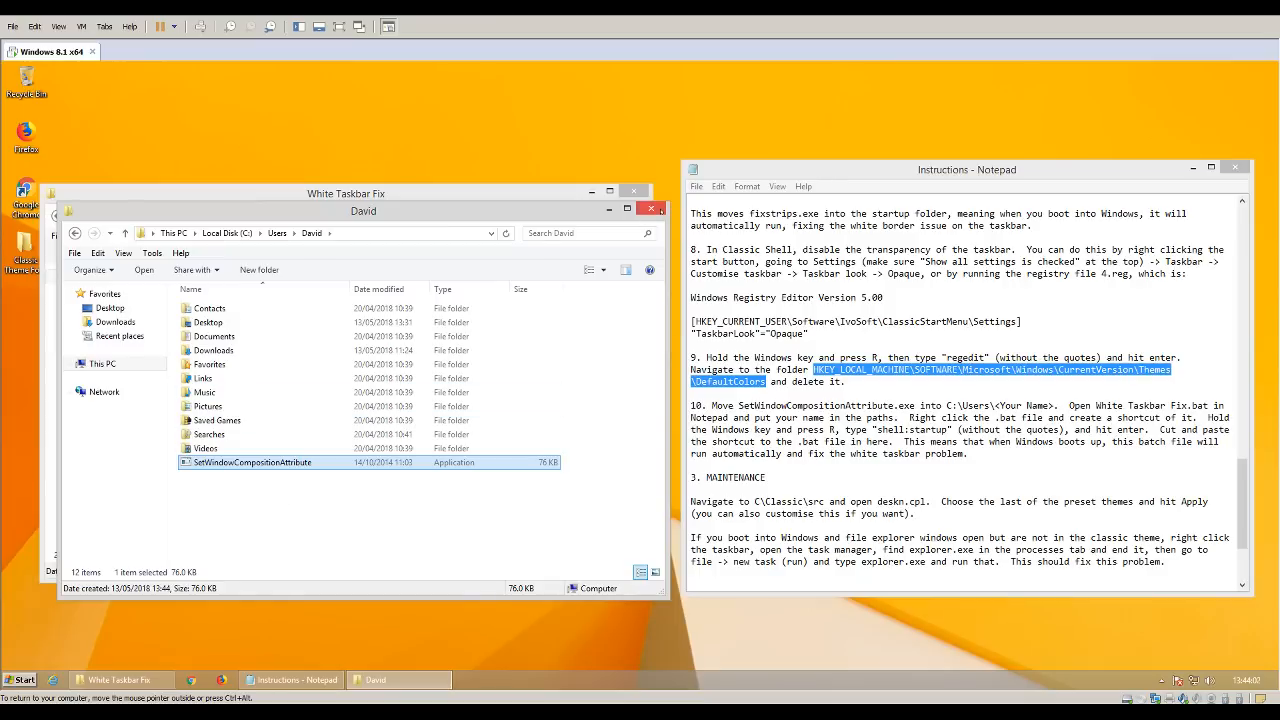
click(651, 208)
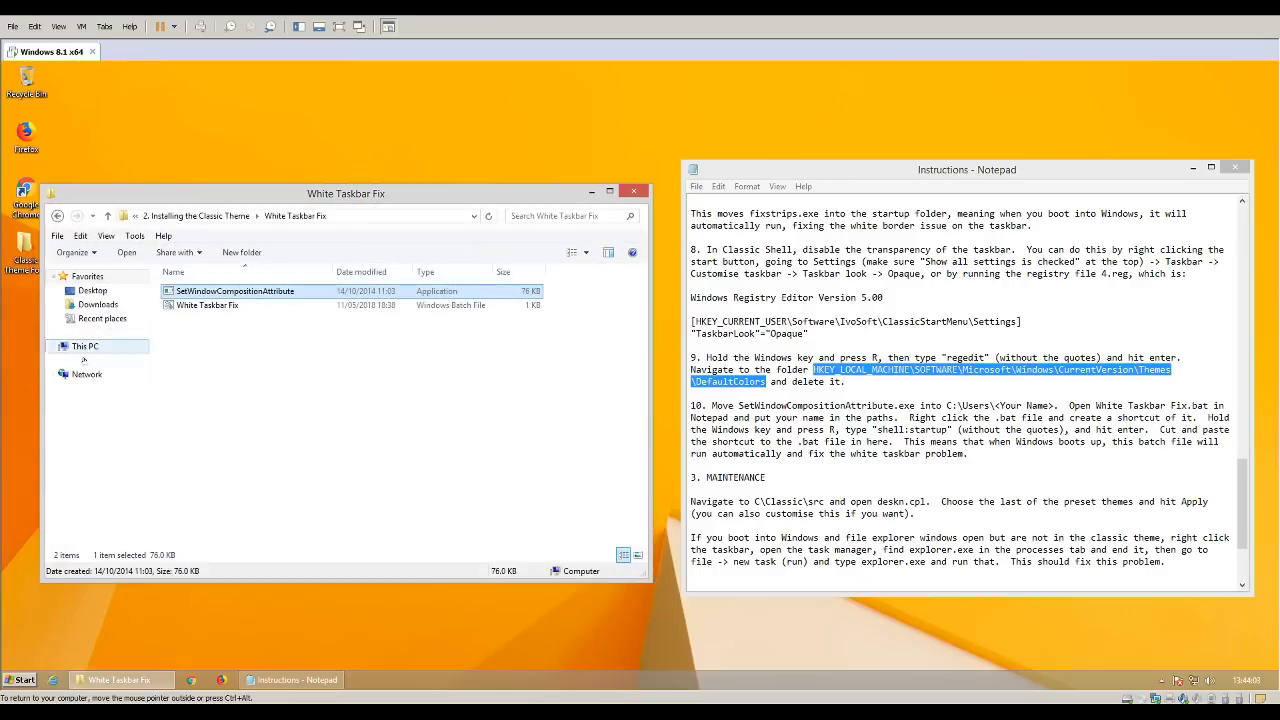
Open the White Taskbar Fix batch file for editing, and highlight the SetWindowCompositionAttribute.exe path in its second line.
right_click(193, 311)
click(215, 336)
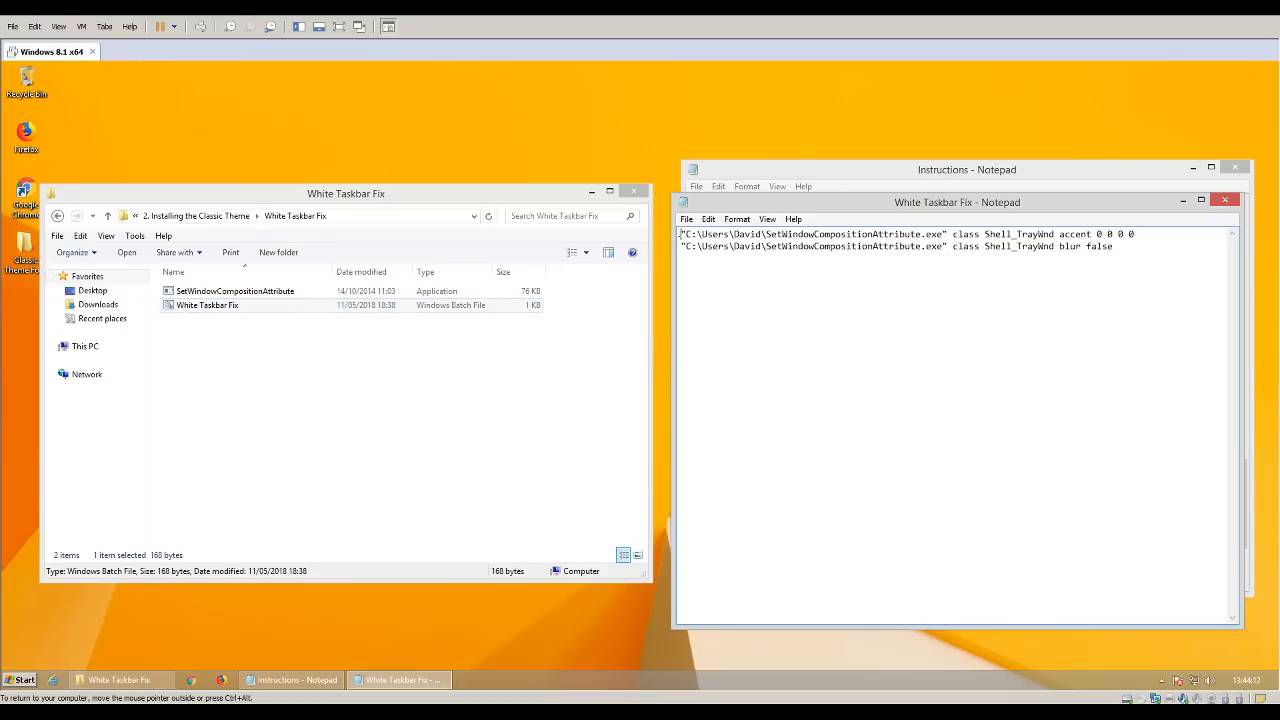
mouse_move(680, 234)
mouse_down()
mouse_move(944, 234)
mouse_move(685, 234)
mouse_up()
click(944, 234)
drag(944, 246, 685, 280)
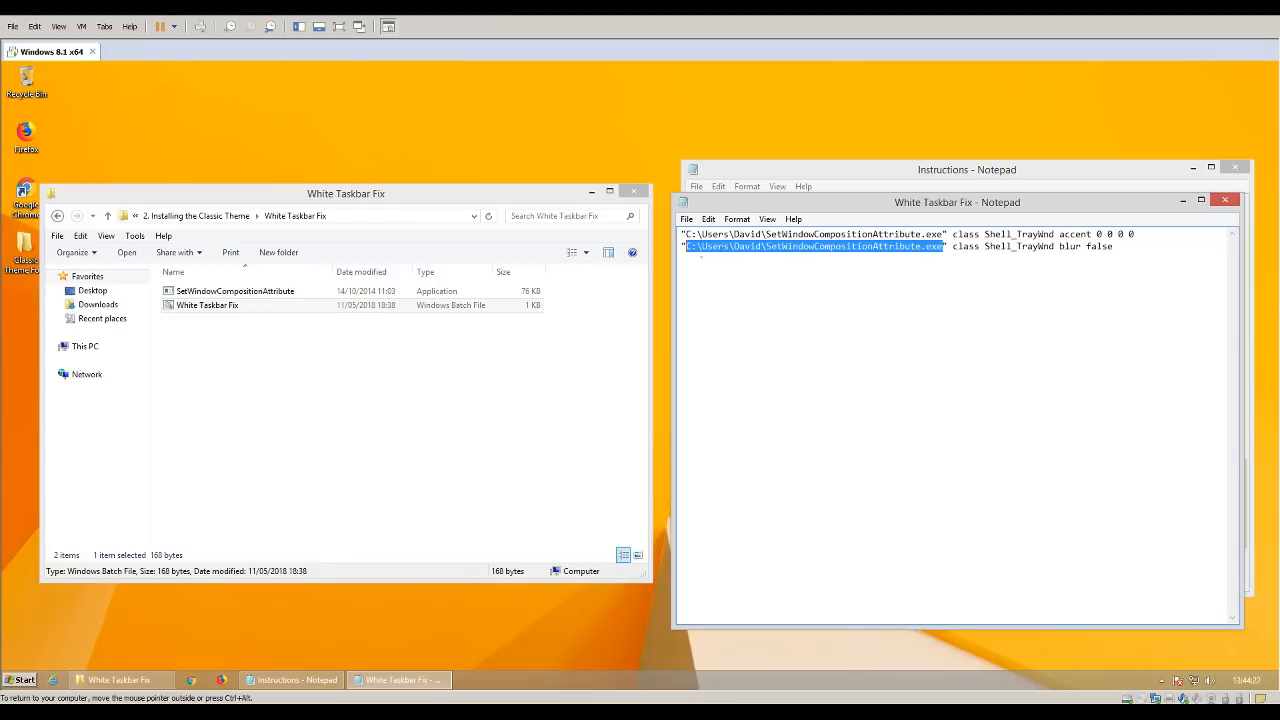
Highlight the user name in the first line's path, and save and close the White Taskbar Fix batch file.
click(685, 234)
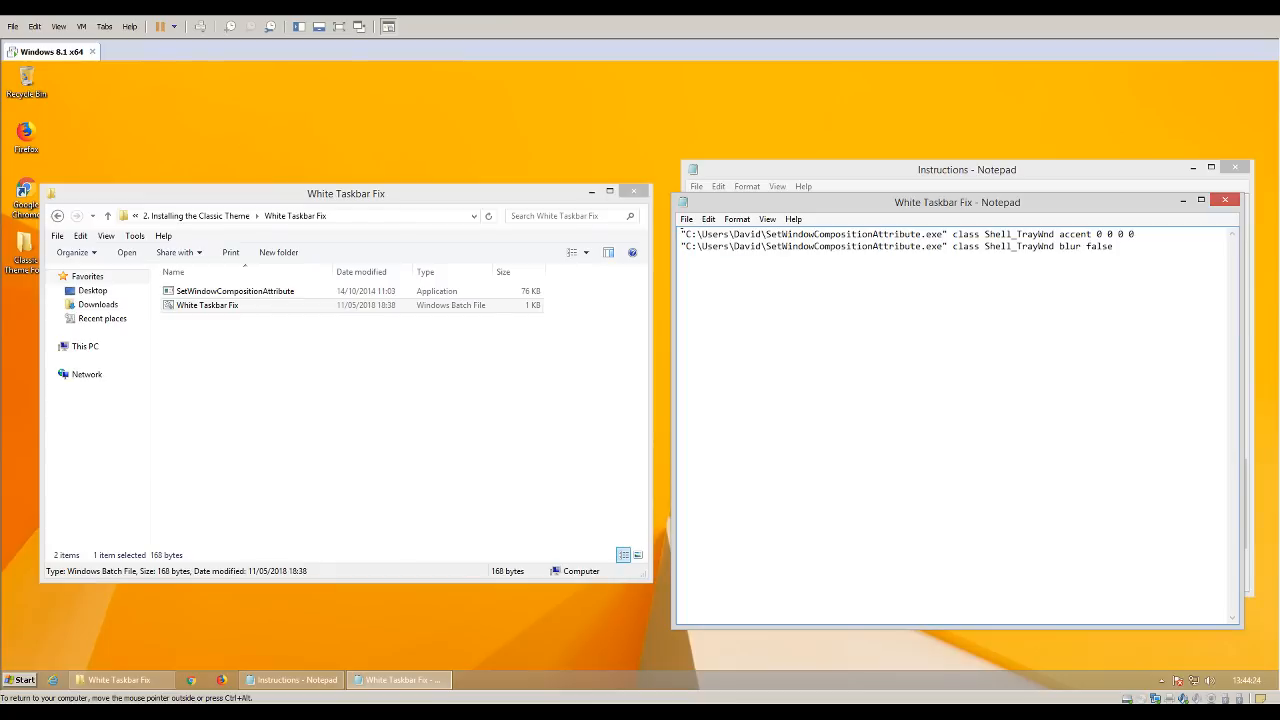
drag(685, 234, 766, 234)
click(706, 246)
drag(734, 234, 760, 234)
click(686, 219)
click(702, 264)
click(1225, 200)
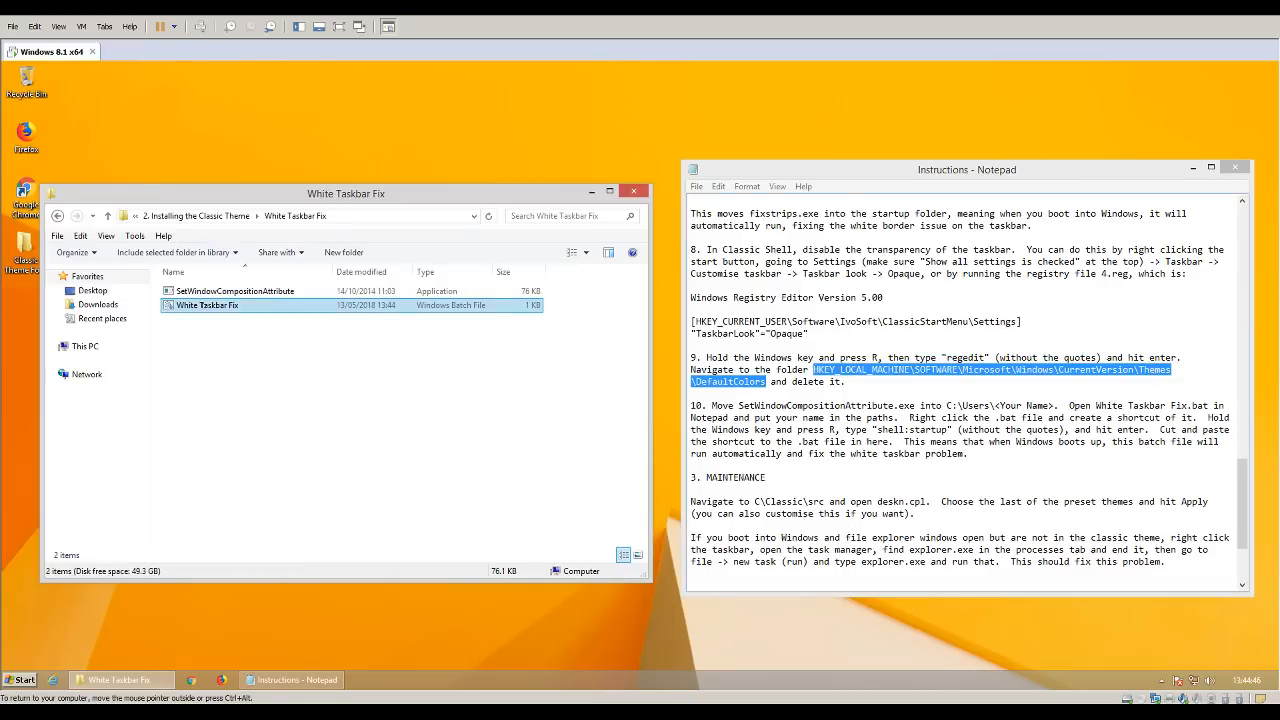
Create a shortcut to the White Taskbar Fix batch file in the same folder, and select the shortcut.
right_click(203, 305)
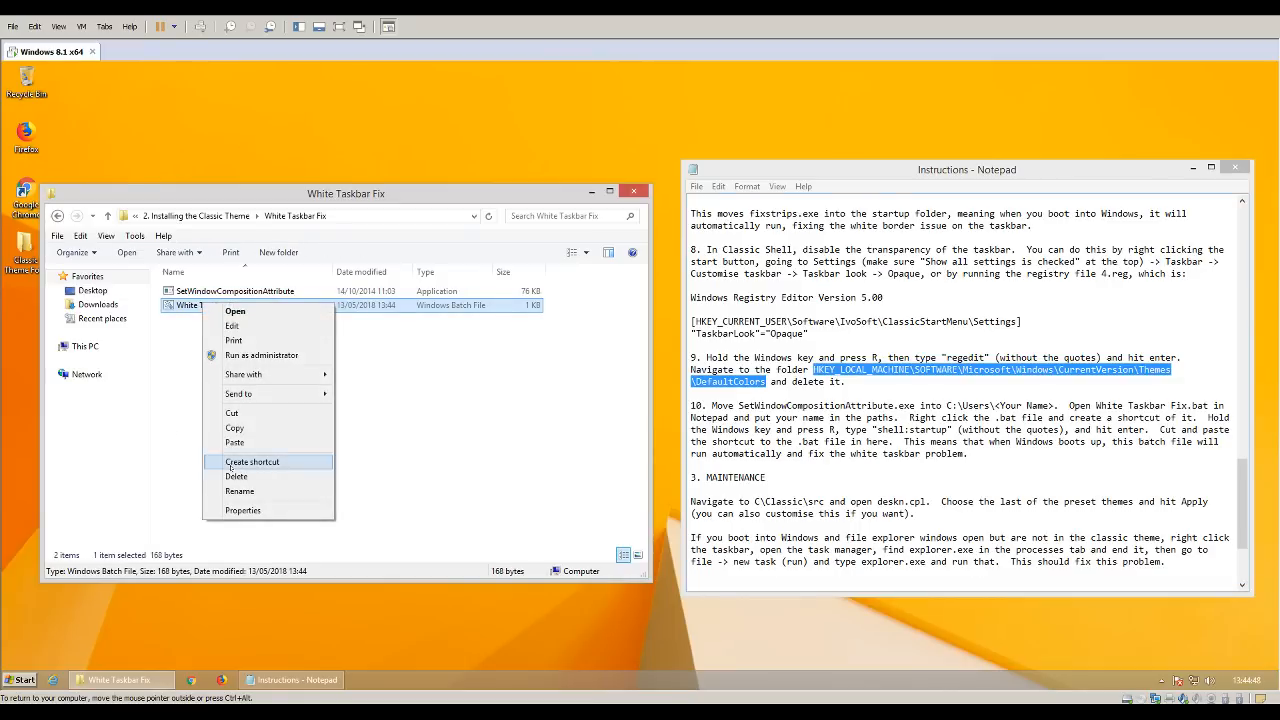
click(265, 461)
click(200, 304)
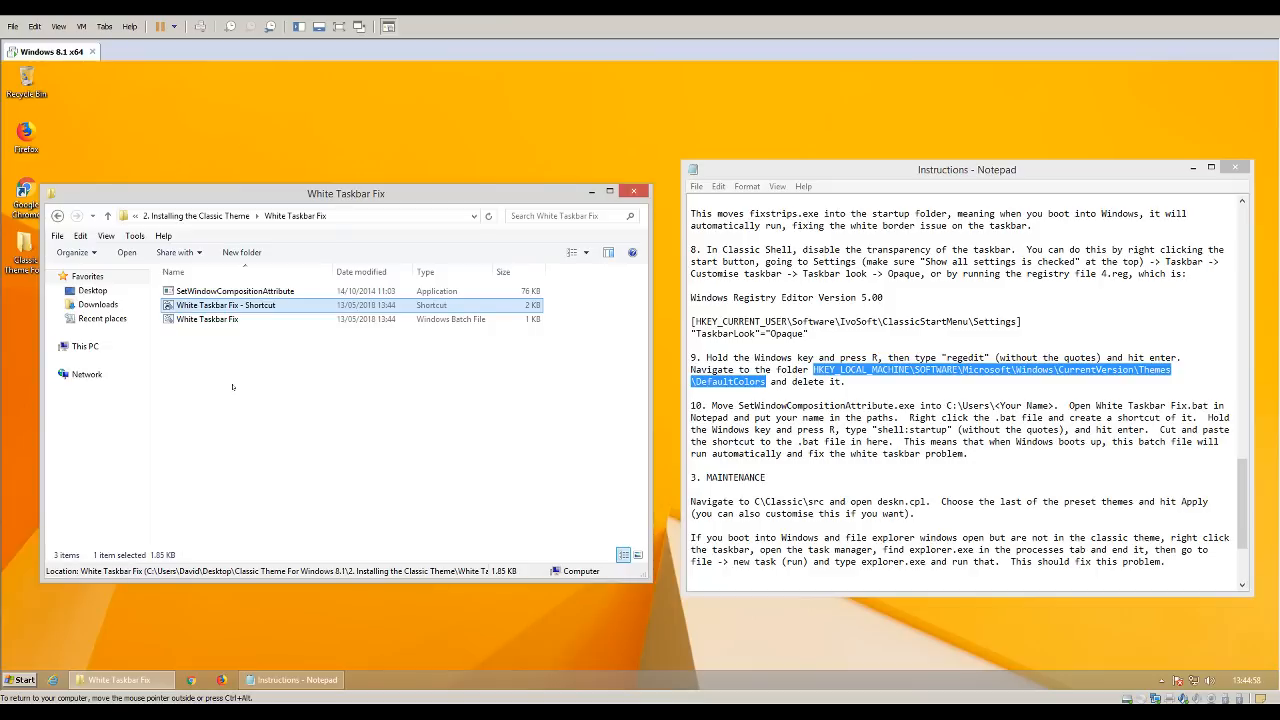
Open the Startup folder with the shell:startup command, move the White Taskbar Fix shortcut into it, and close it.
key(super+r)
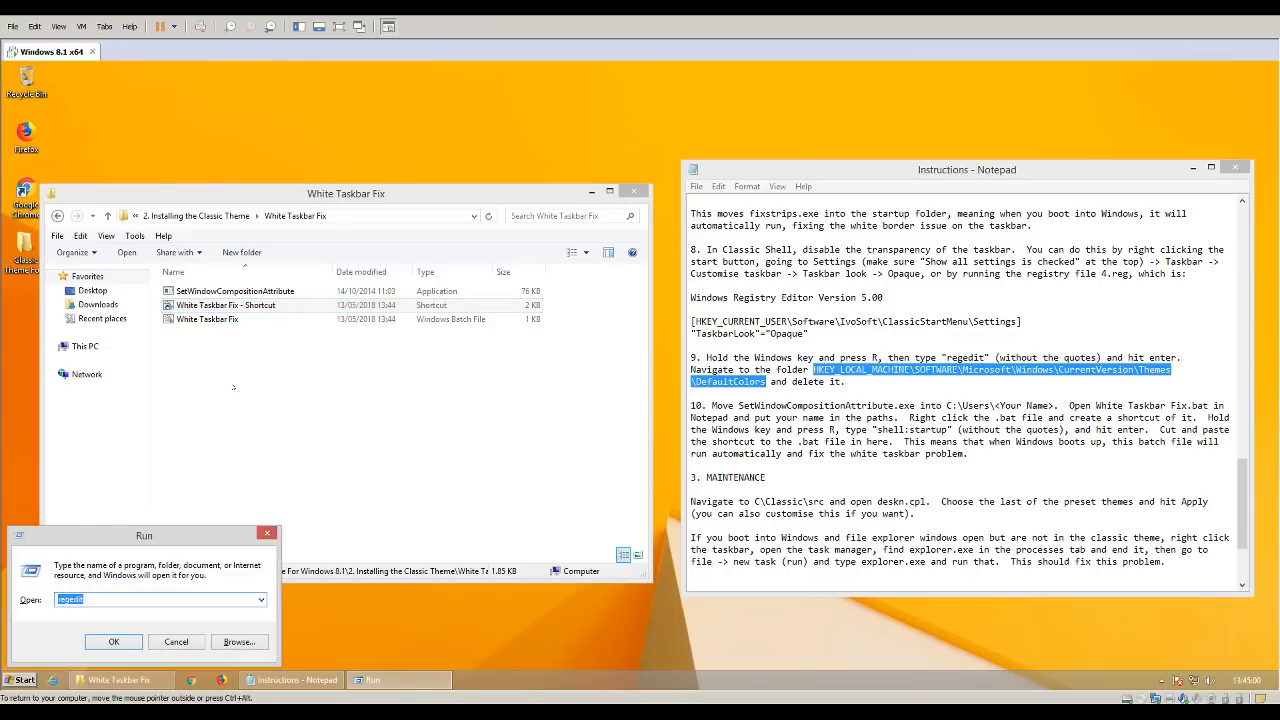
text(shell:startup)
key(Return)
drag(387, 228, 809, 240)
drag(225, 305, 832, 430)
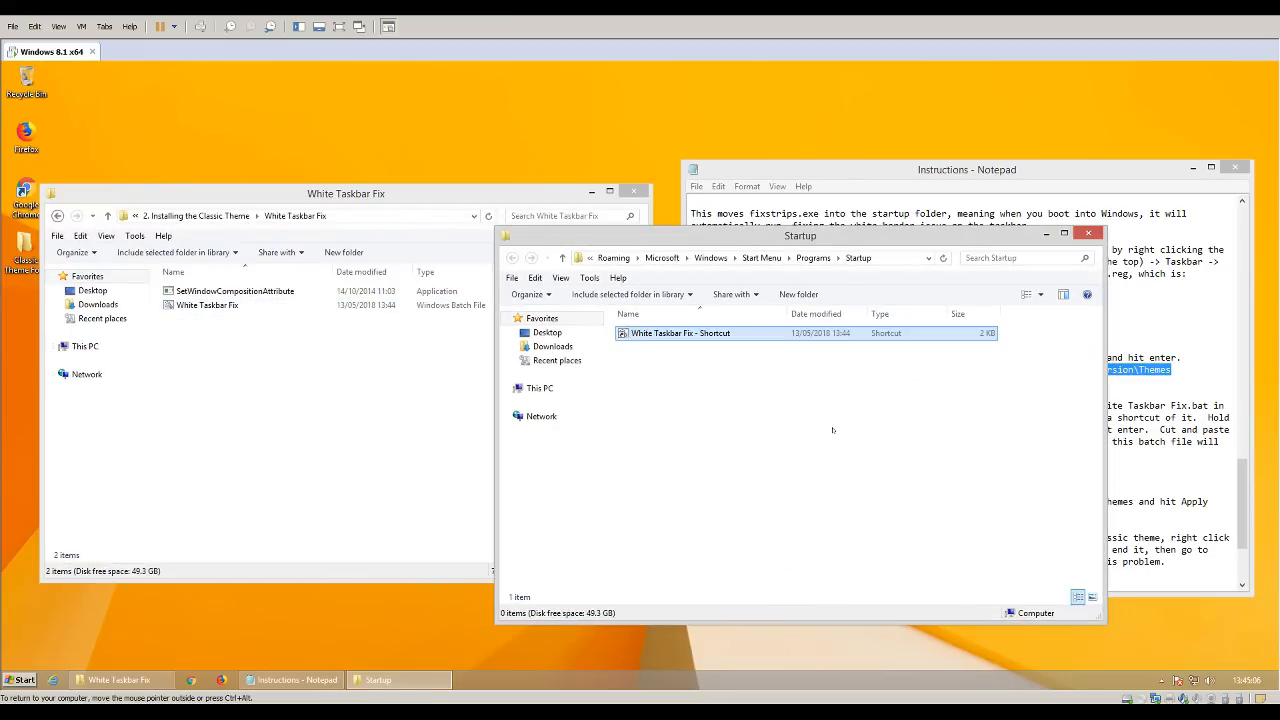
click(1087, 236)
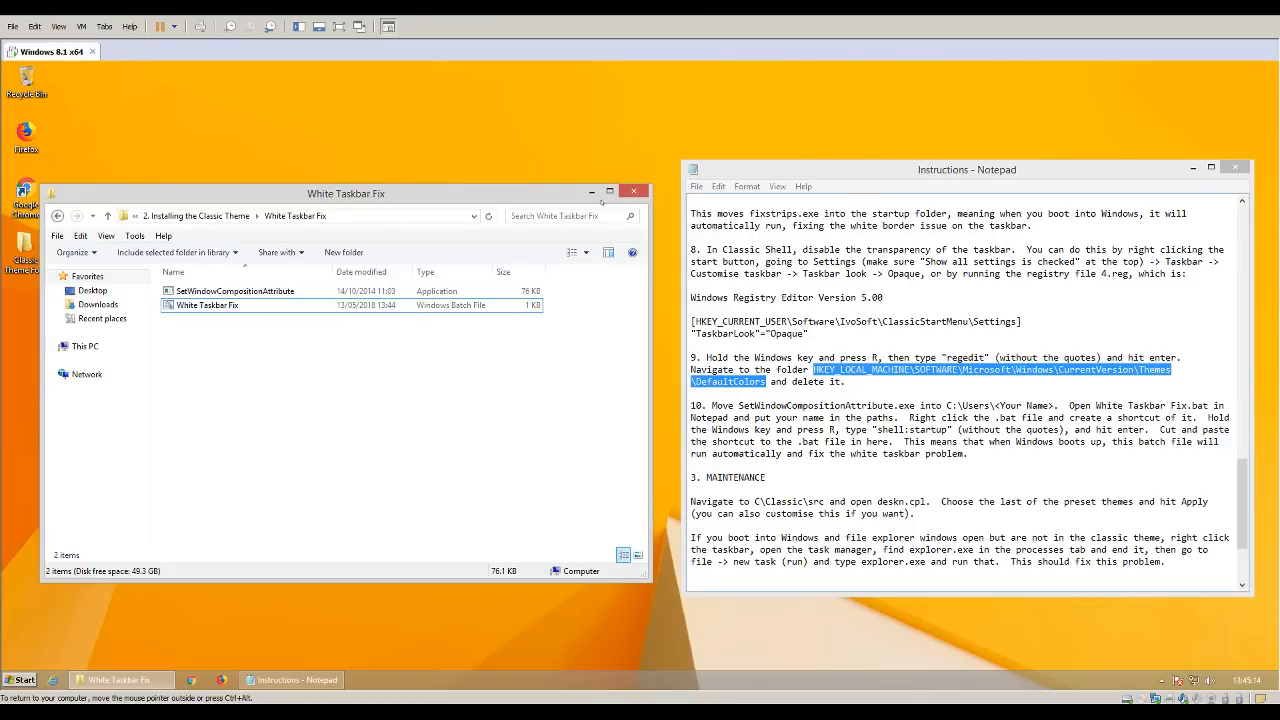
Close the White Taskbar Fix folder and the Instructions file, and log off Windows and sign back in.
click(633, 190)
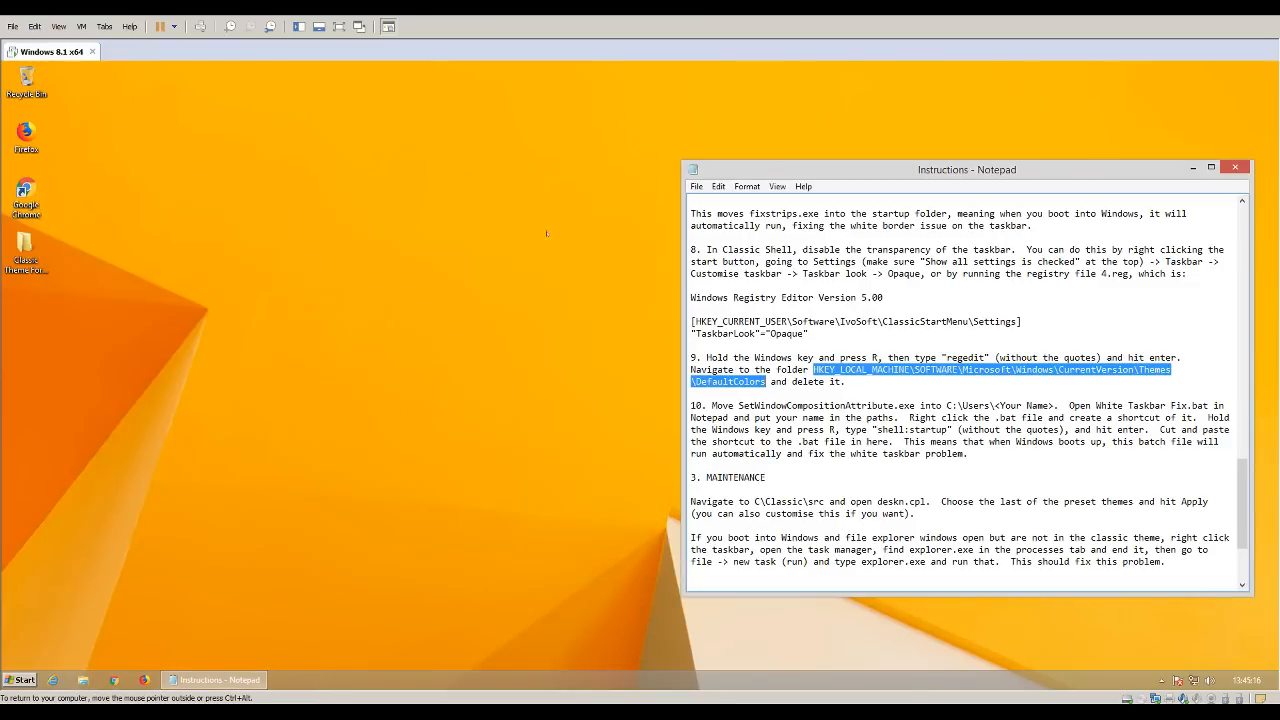
click(1235, 167)
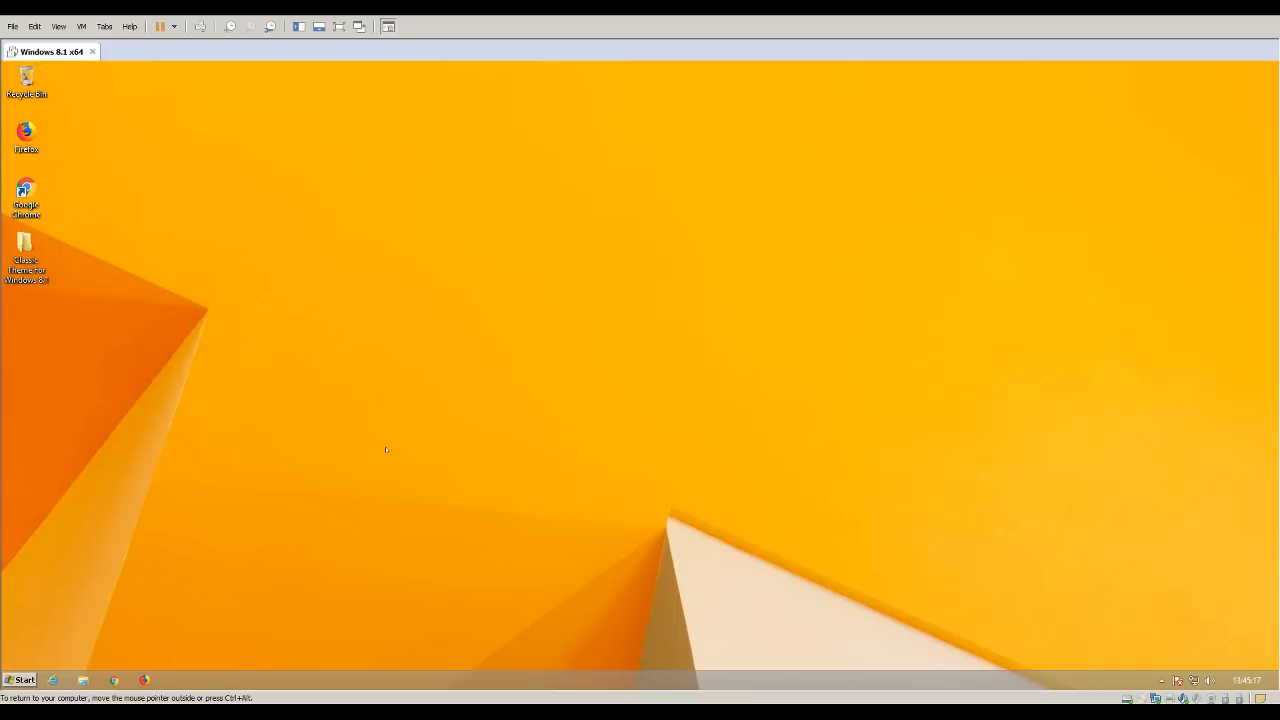
click(20, 678)
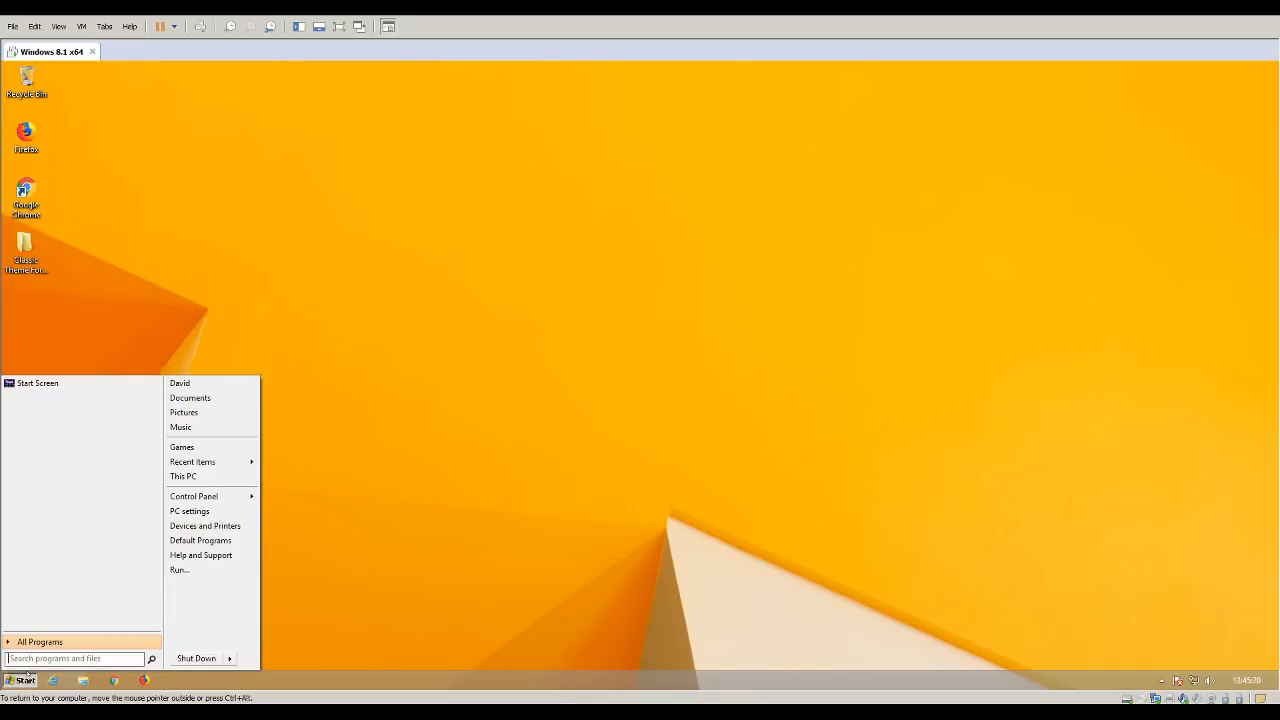
mouse_move(229, 659)
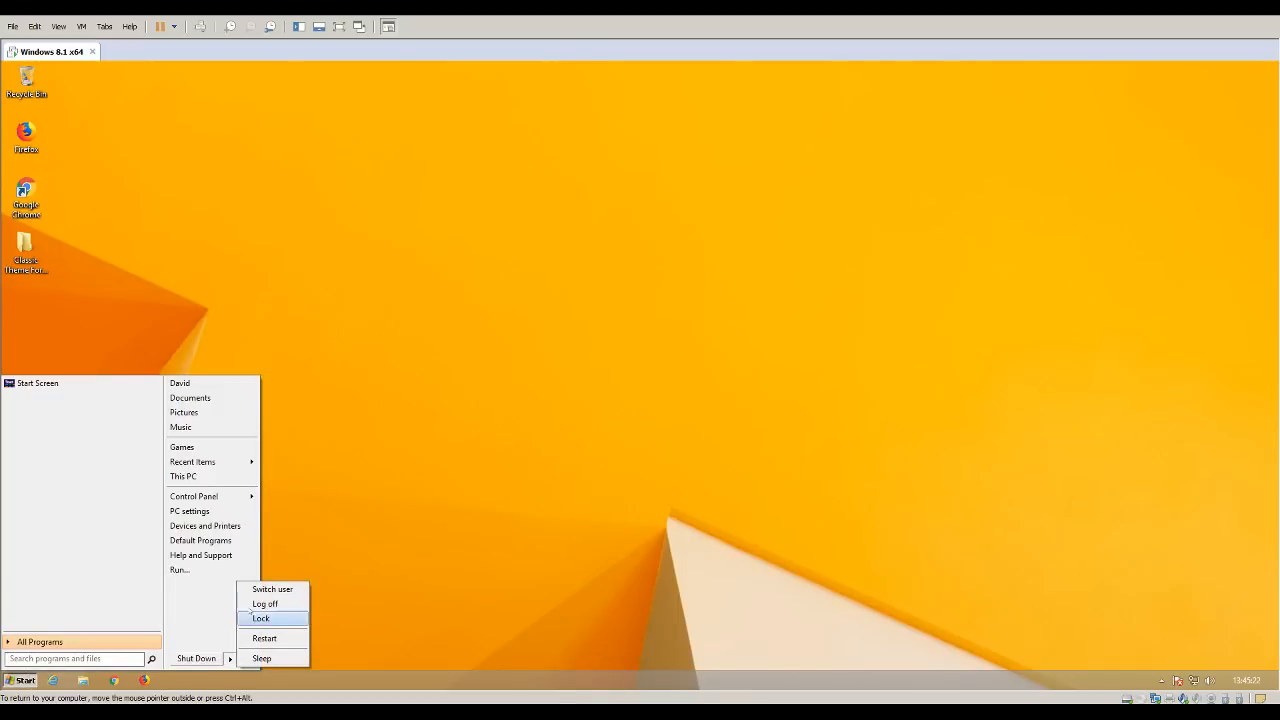
click(265, 604)
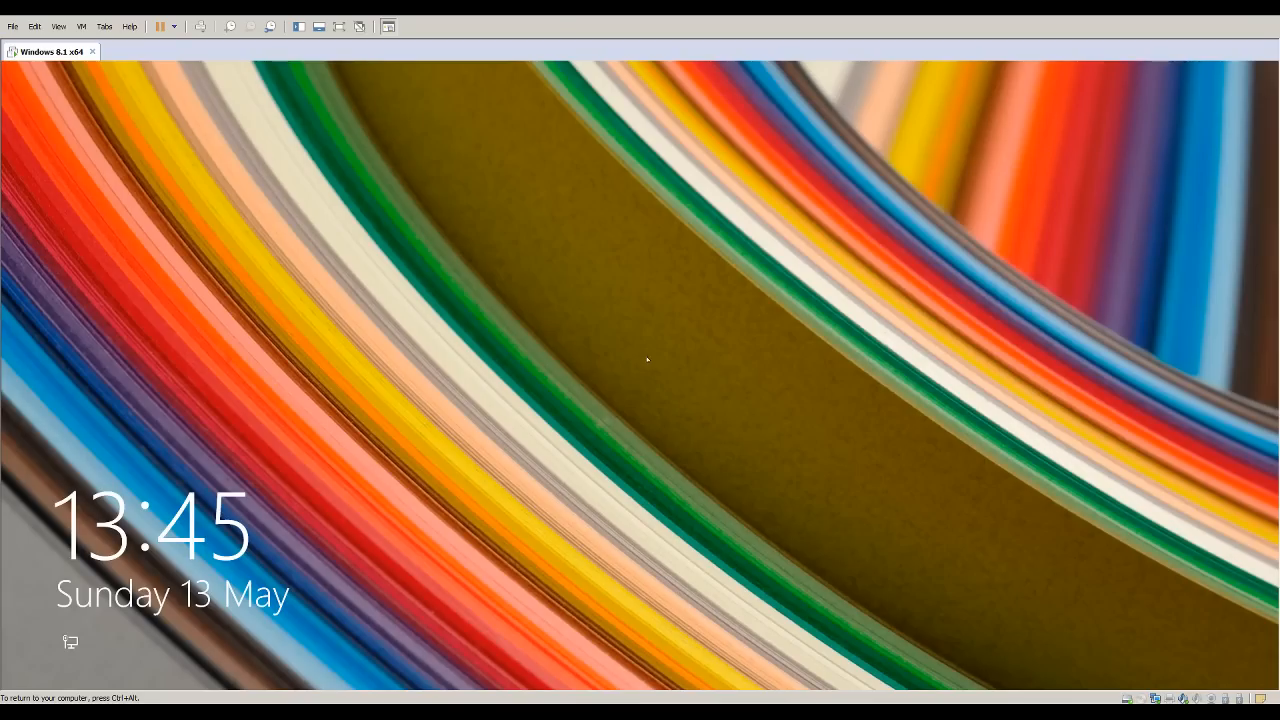
click(647, 359)
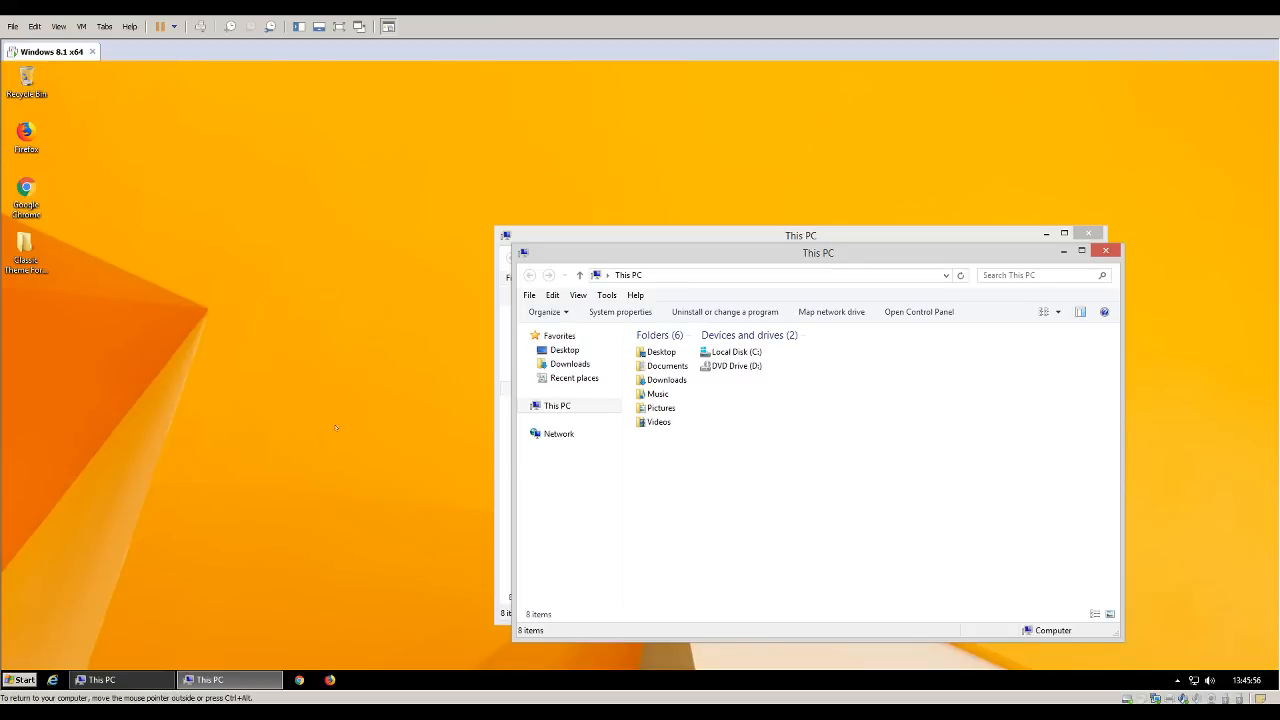
Close both This PC windows, and open and close the Taskbar and Navigation properties.
click(1103, 252)
click(1088, 234)
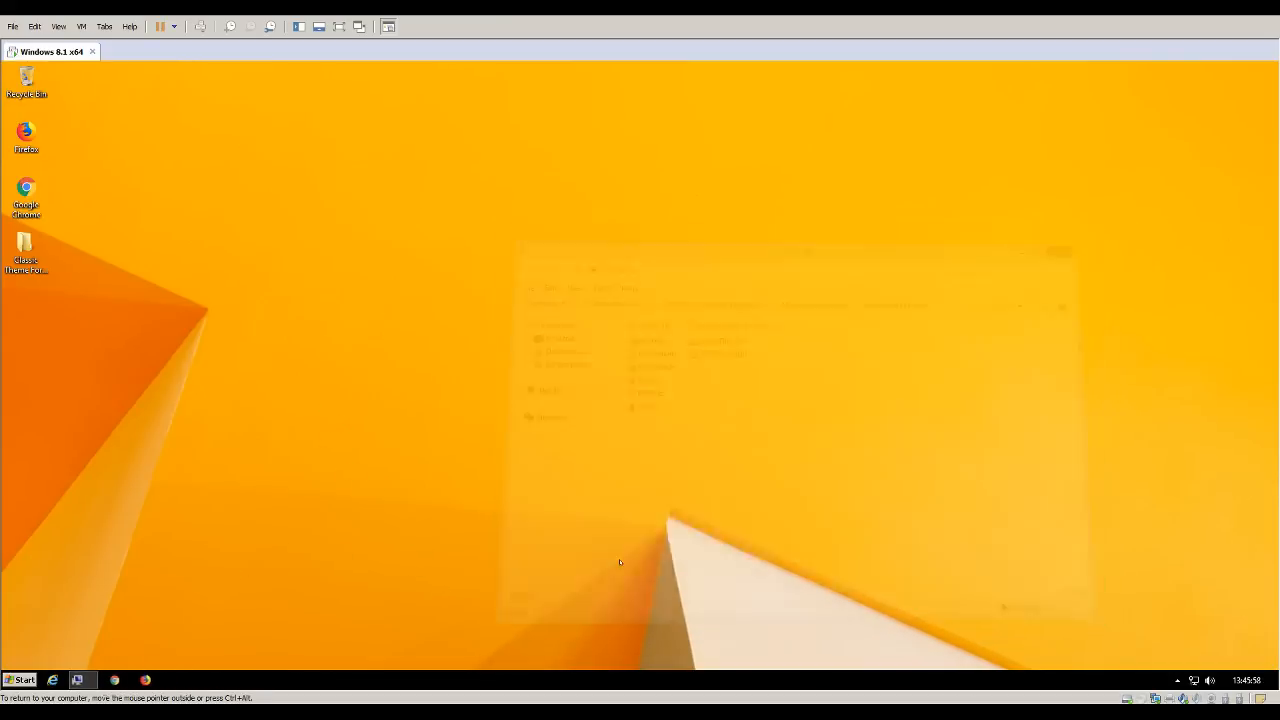
right_click(533, 679)
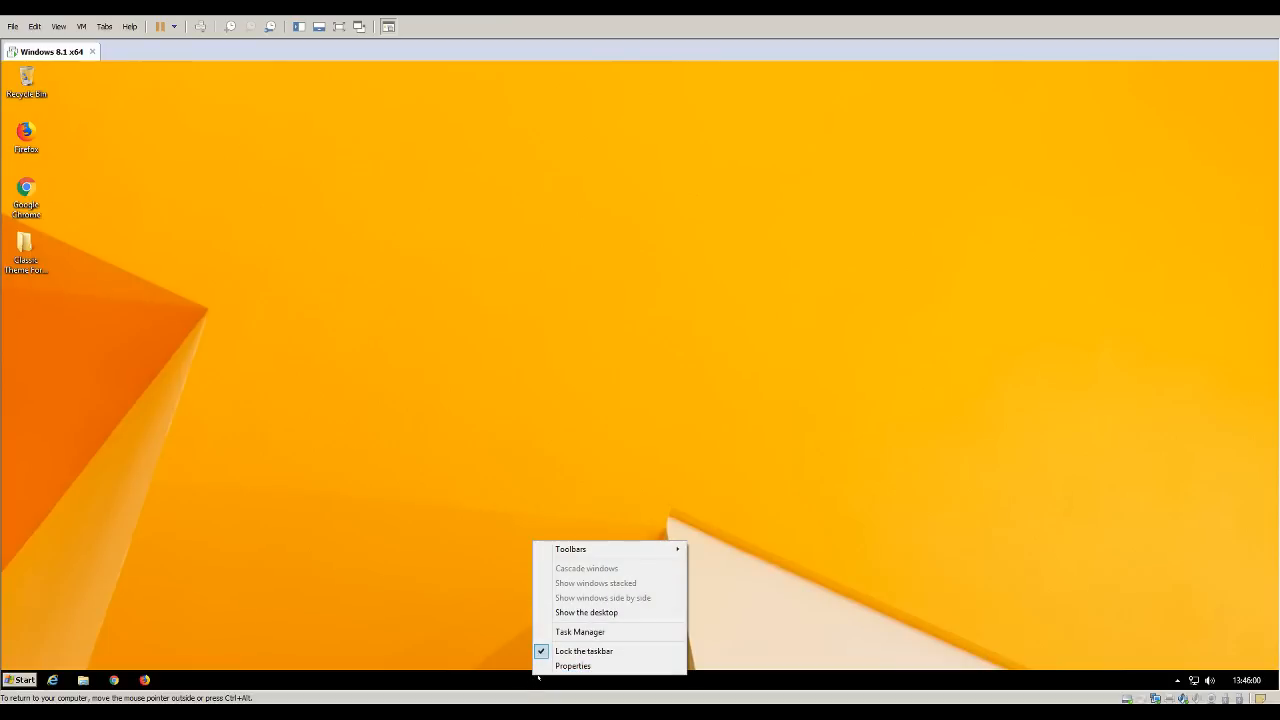
click(573, 665)
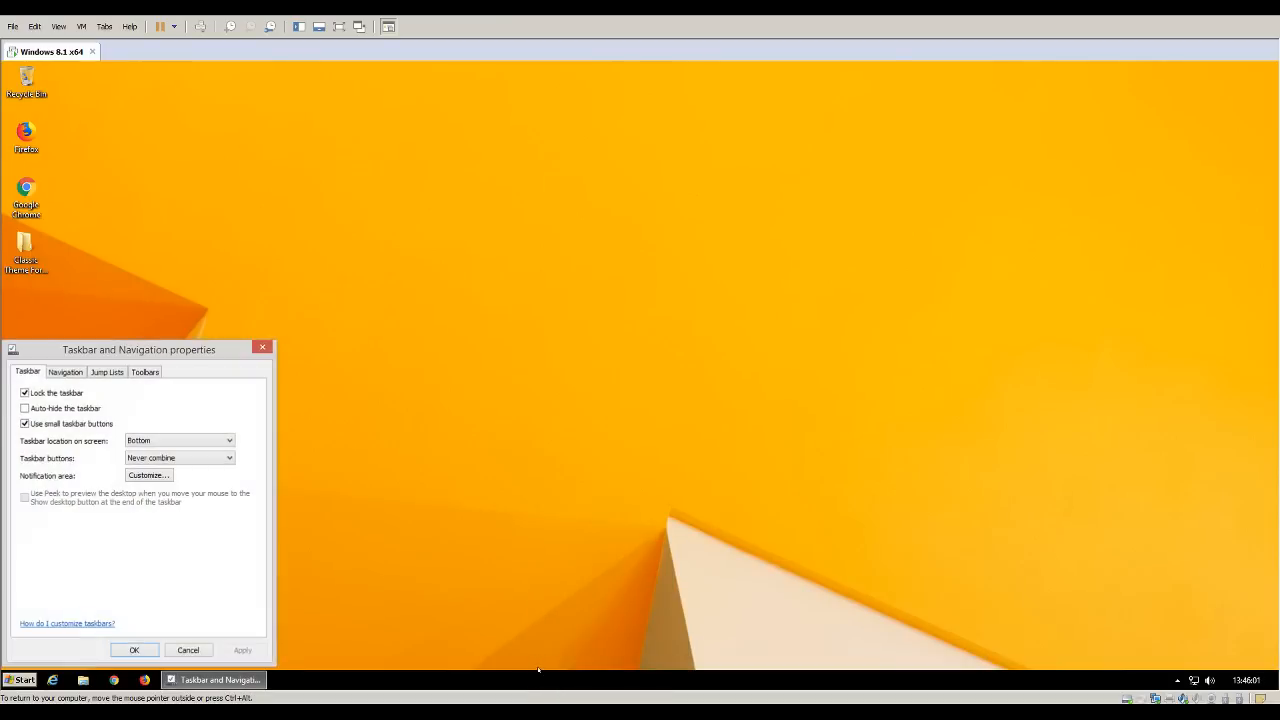
click(262, 347)
Open the Task Manager to view its classic appearance in the middle of the desktop, and close it.
right_click(380, 679)
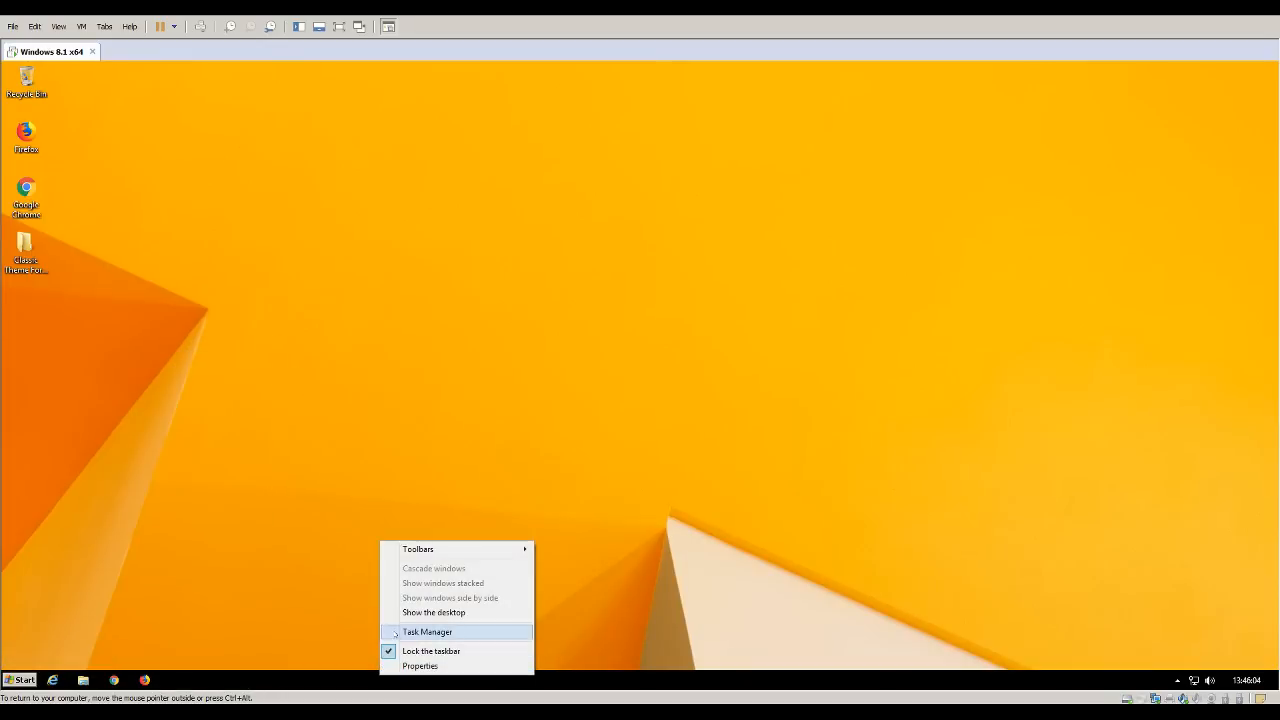
click(427, 632)
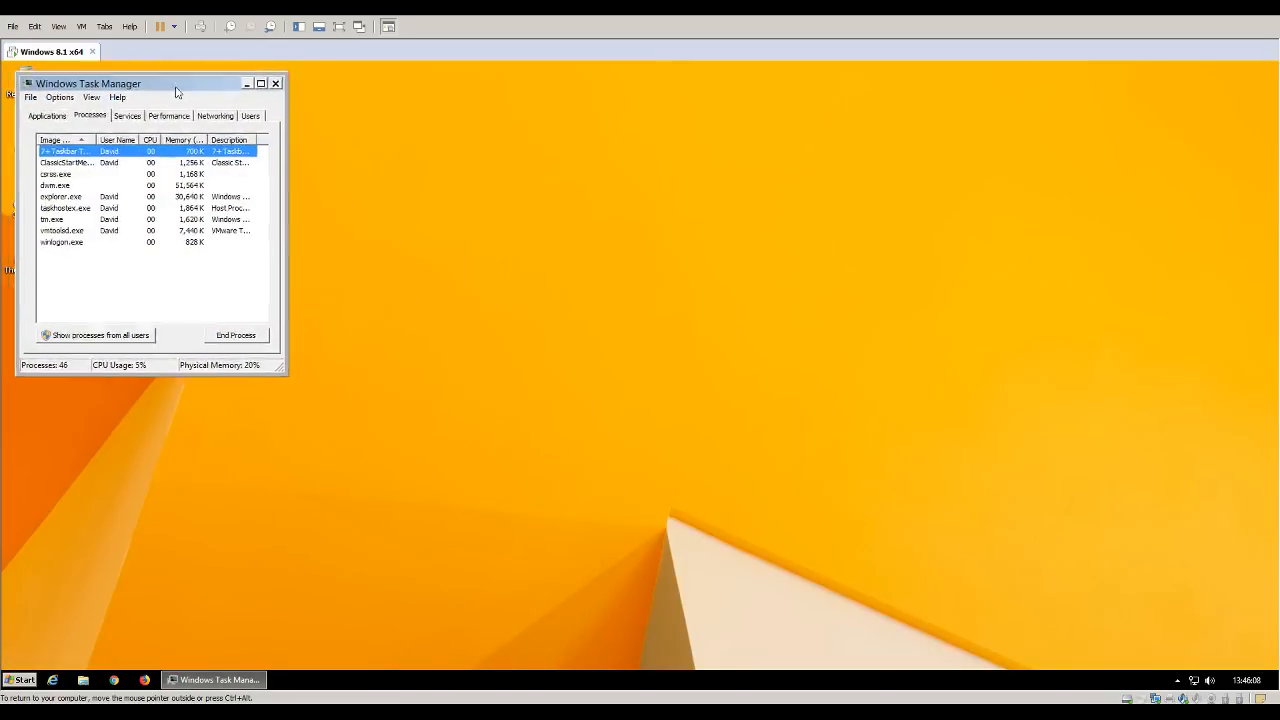
drag(158, 88, 568, 257)
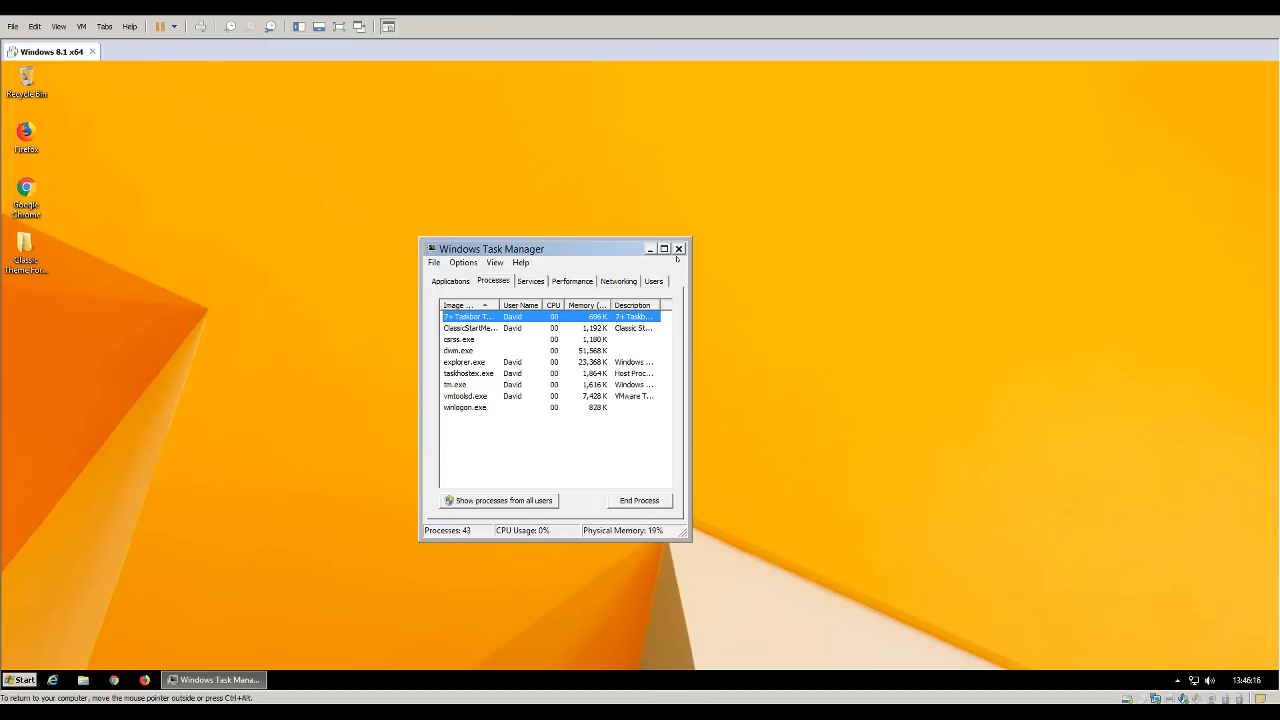
click(678, 248)
drag(643, 422, 471, 545)
right_click(328, 680)
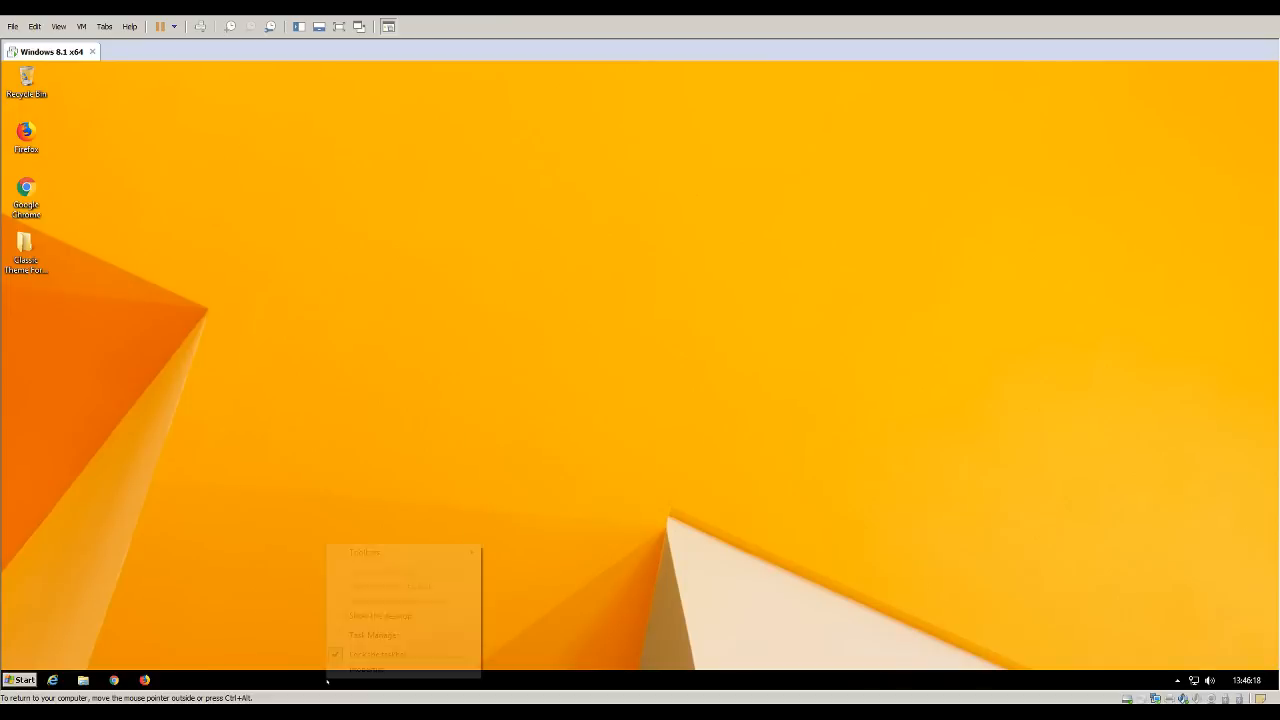
click(295, 680)
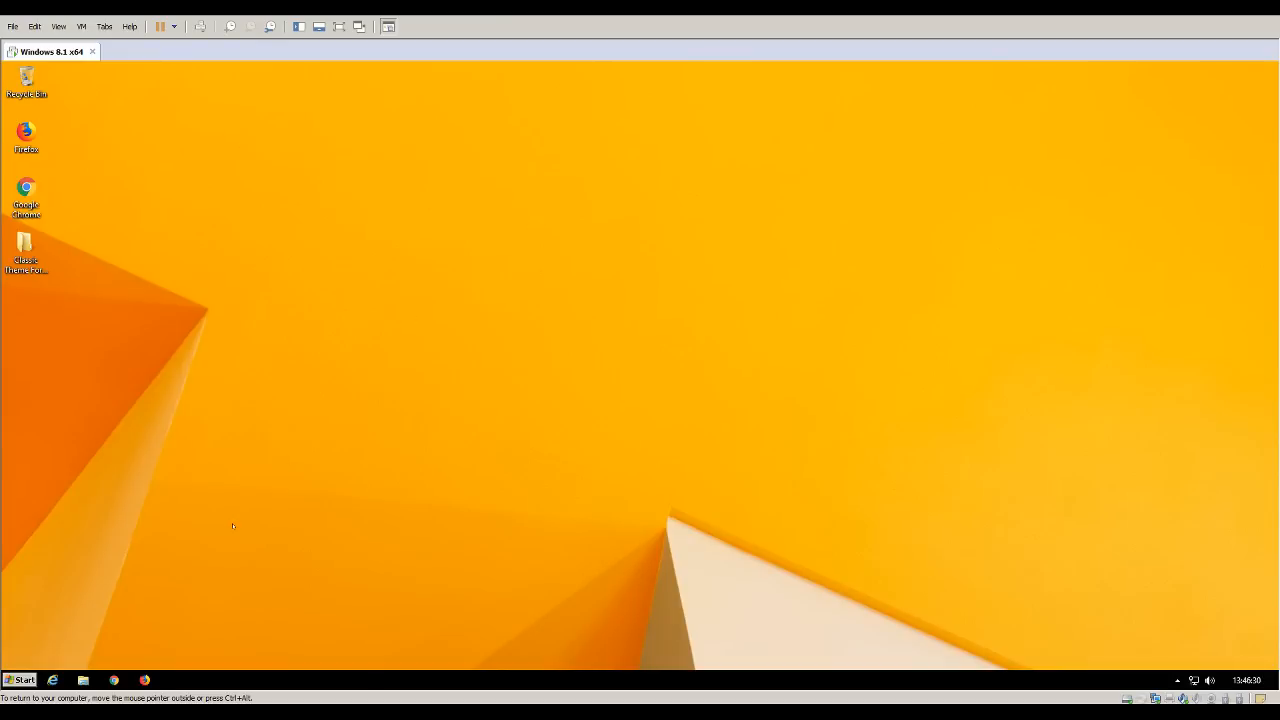
Check the window borders of the Taskbar and Navigation properties and of the Control Panel, closing each one.
right_click(247, 680)
click(272, 664)
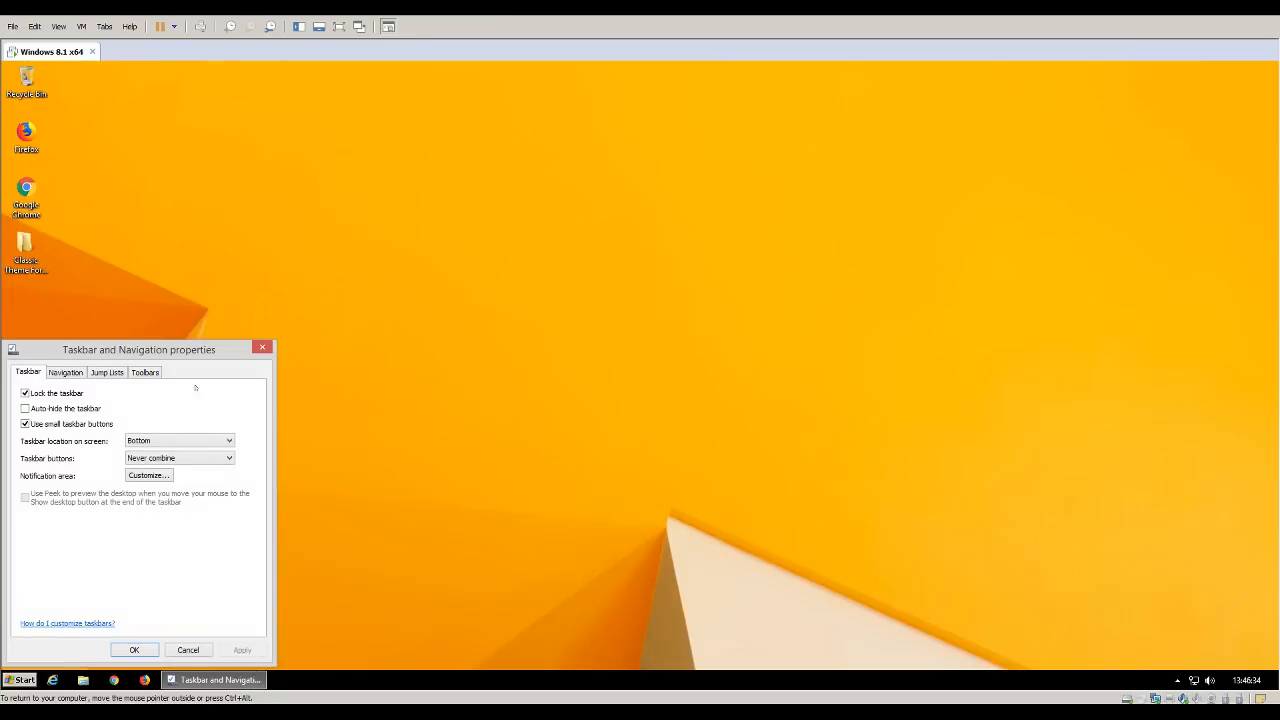
click(264, 348)
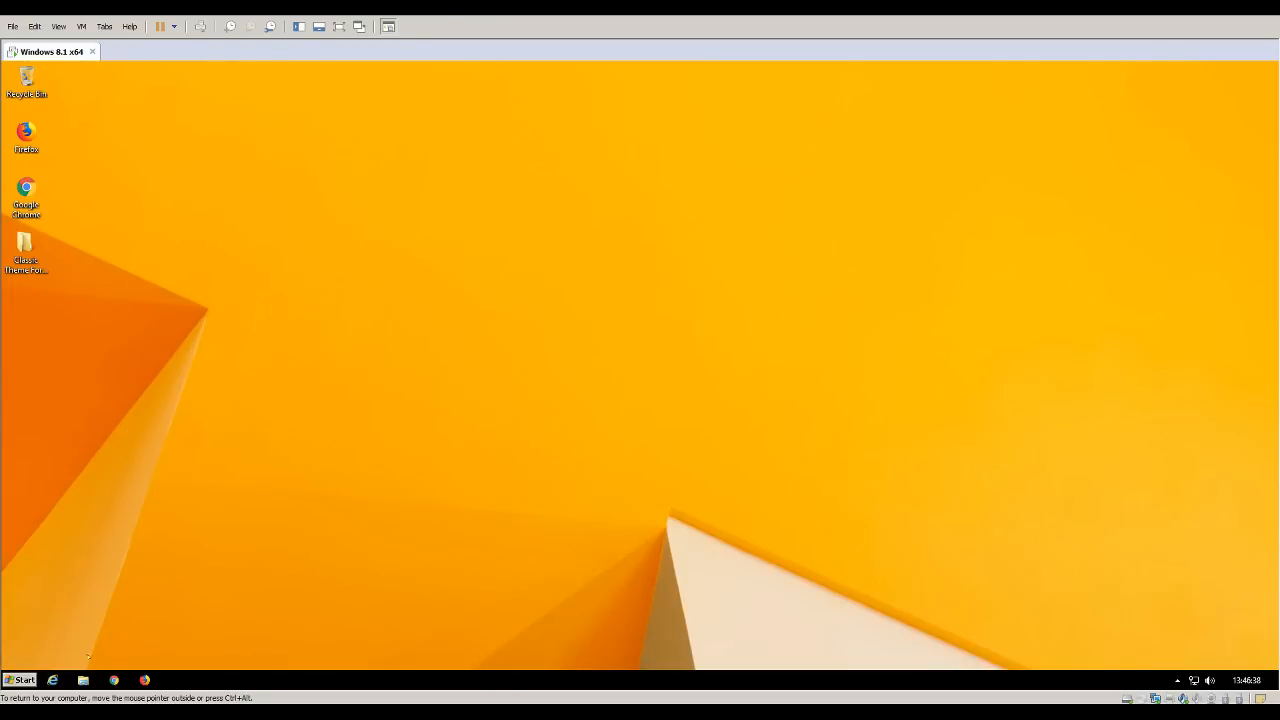
click(20, 680)
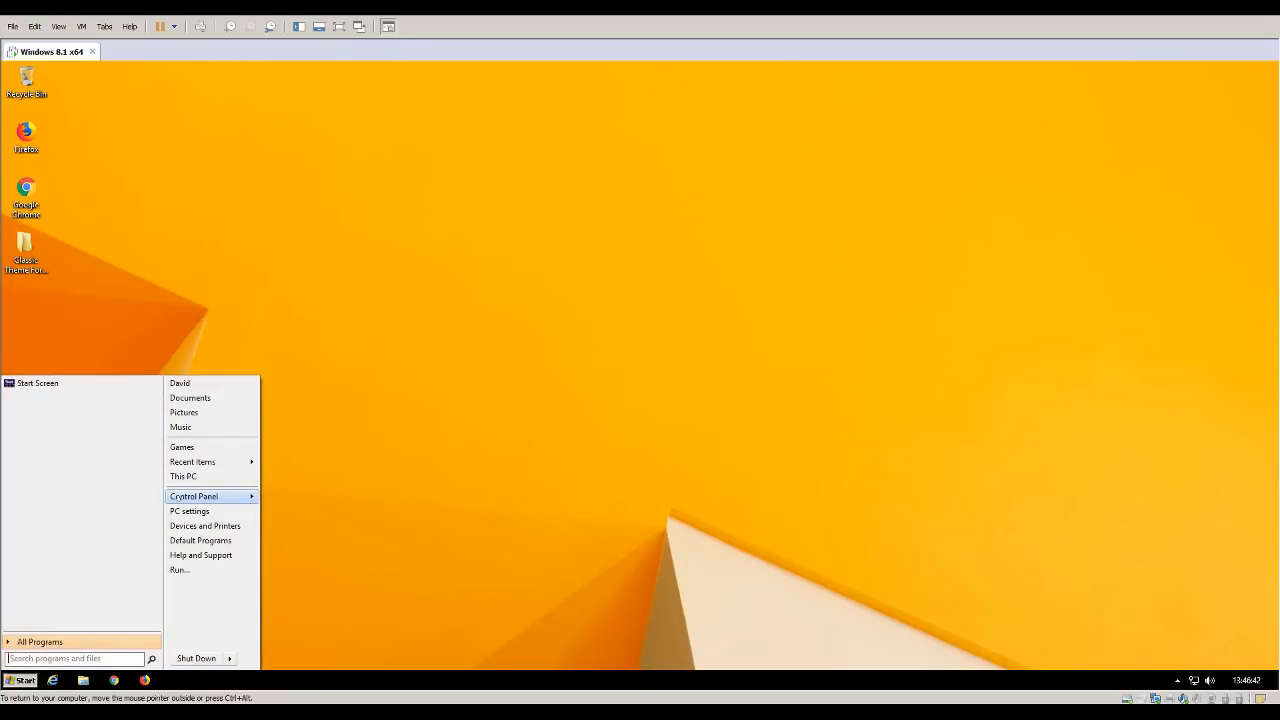
click(185, 496)
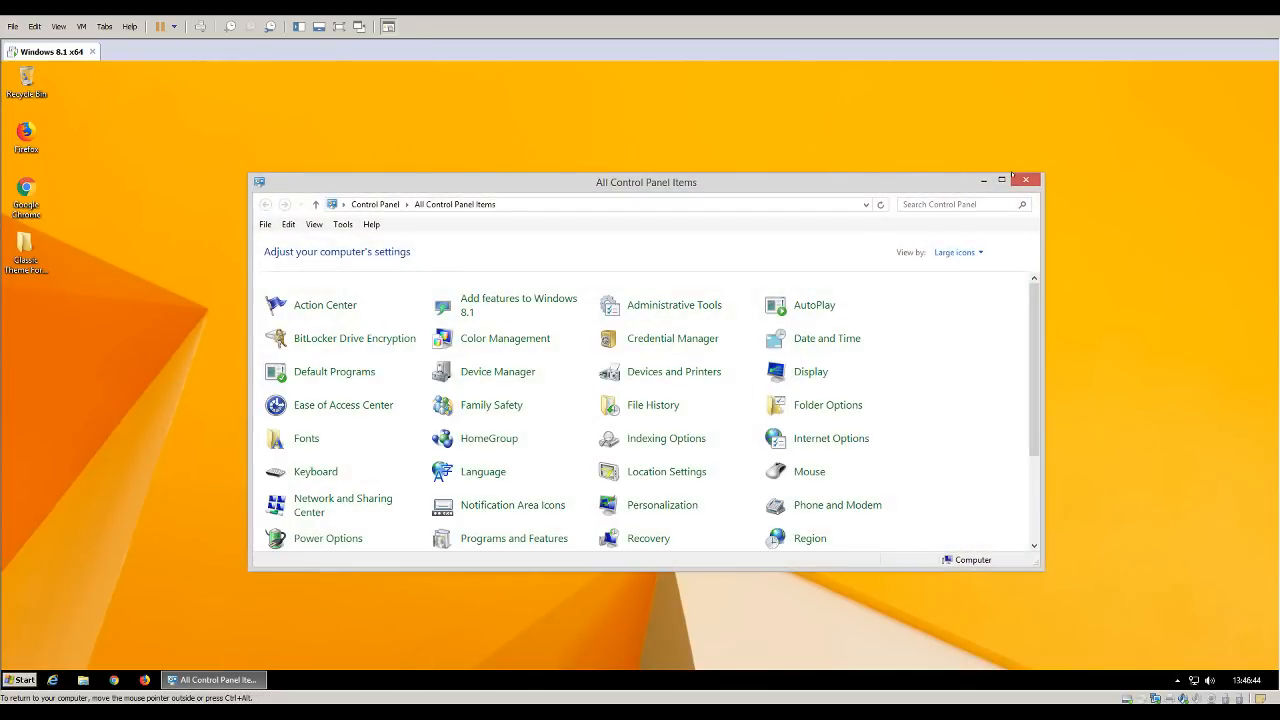
click(1014, 179)
End the explorer.exe process in the Task Manager.
right_click(437, 679)
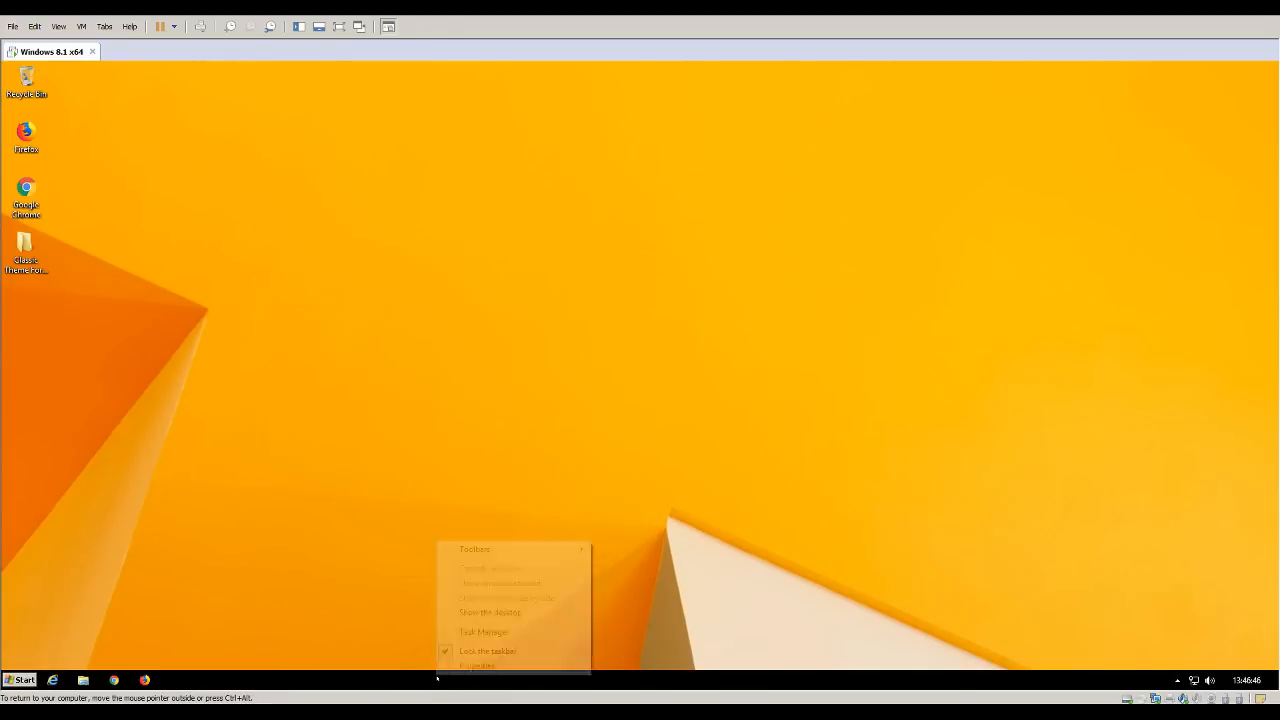
click(482, 632)
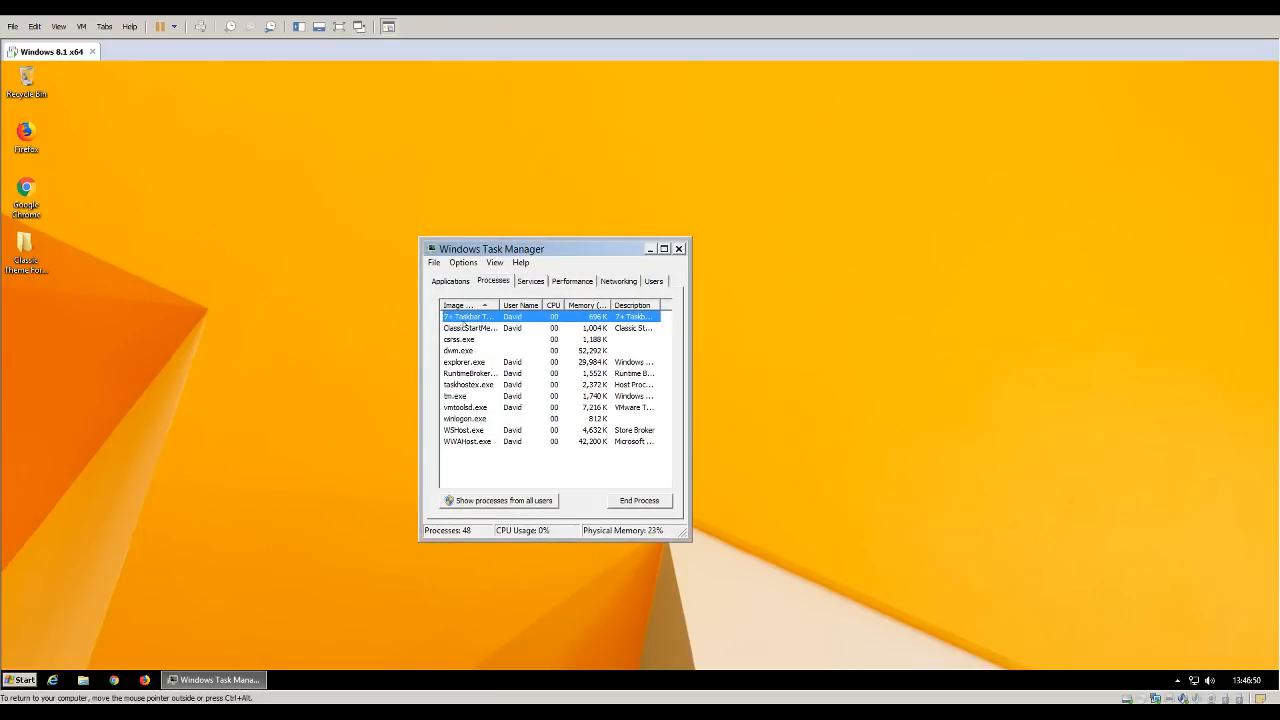
click(458, 362)
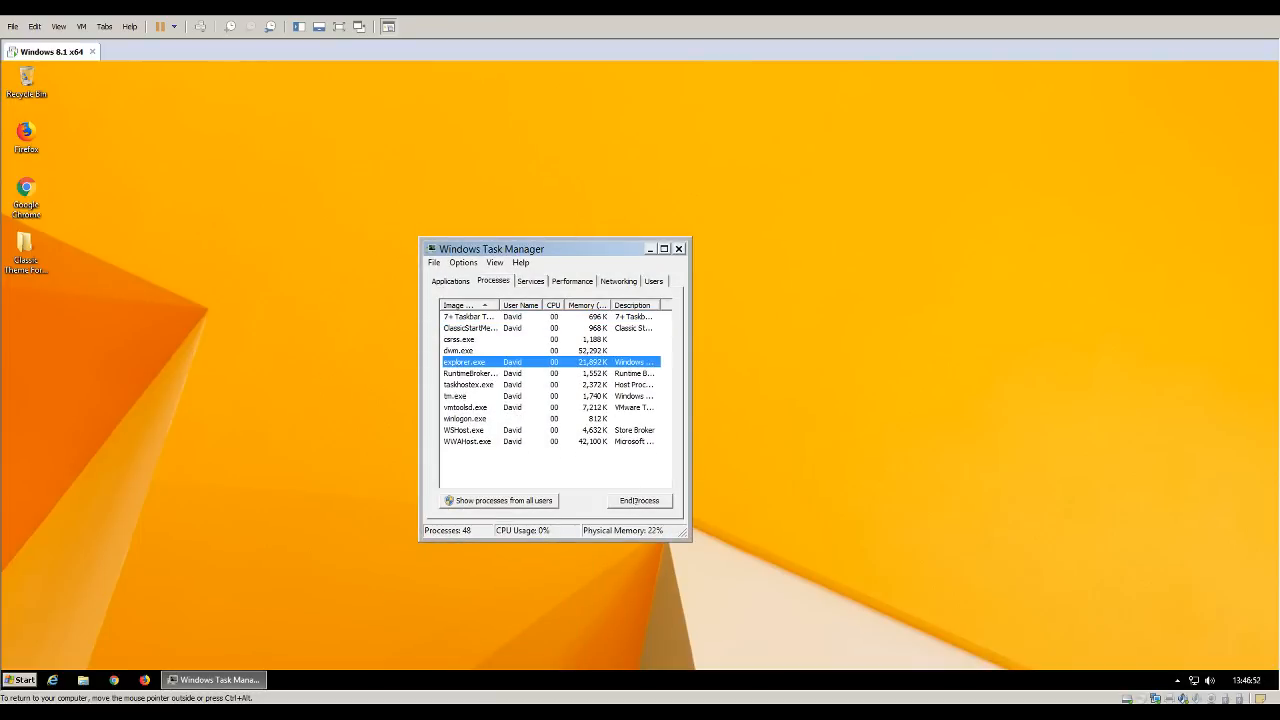
click(637, 500)
click(660, 395)
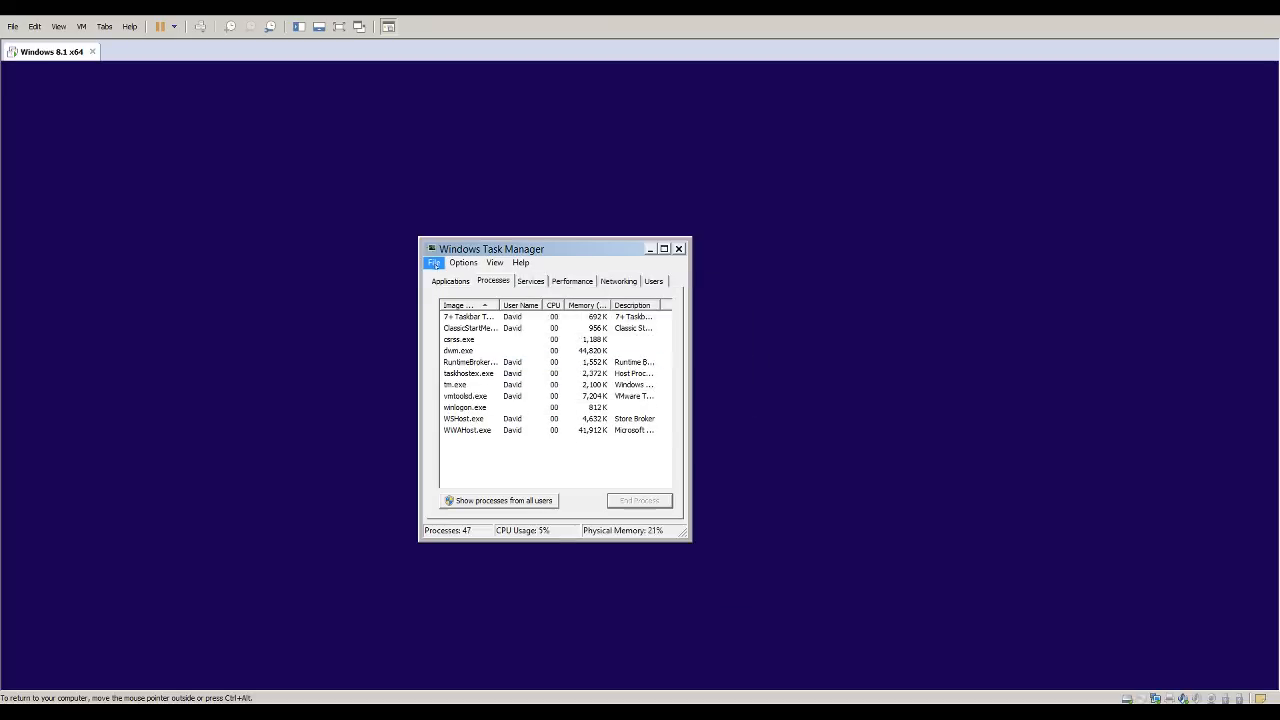
Run explorer.exe as a new task, and close the Task Manager and 7+ Taskbar Tweaker windows.
click(433, 263)
click(436, 278)
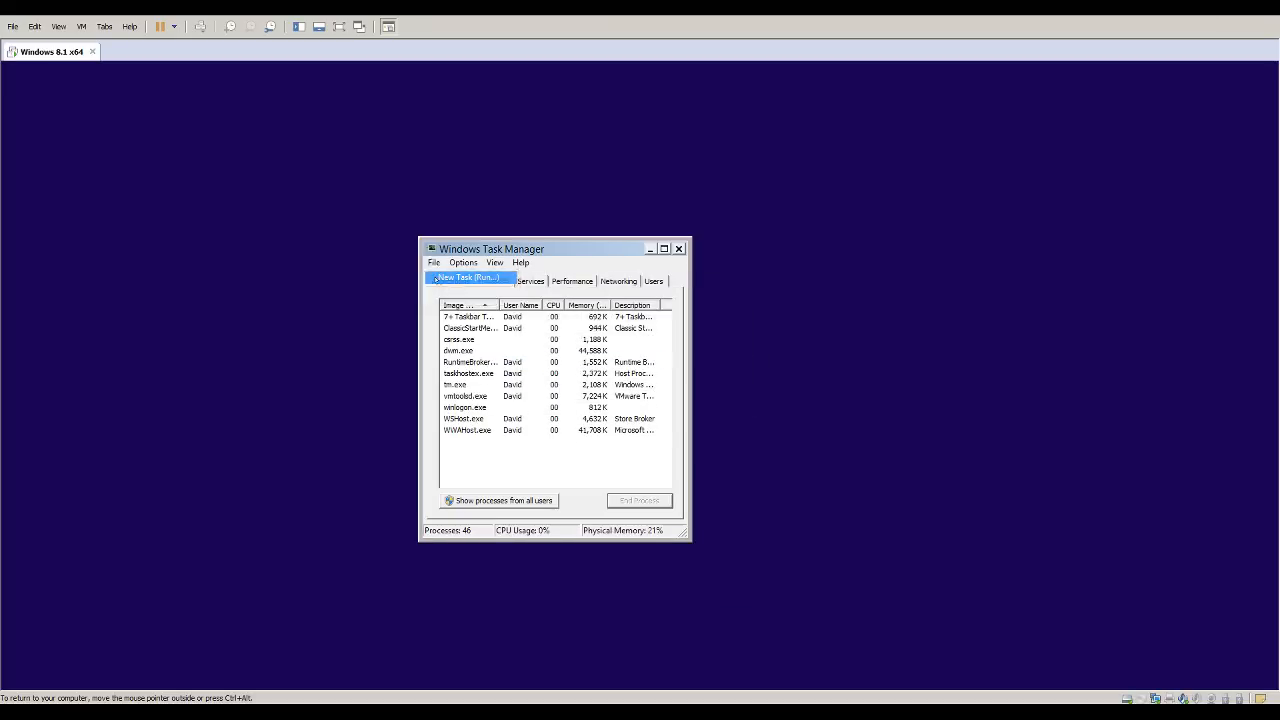
text(explorer.exe)
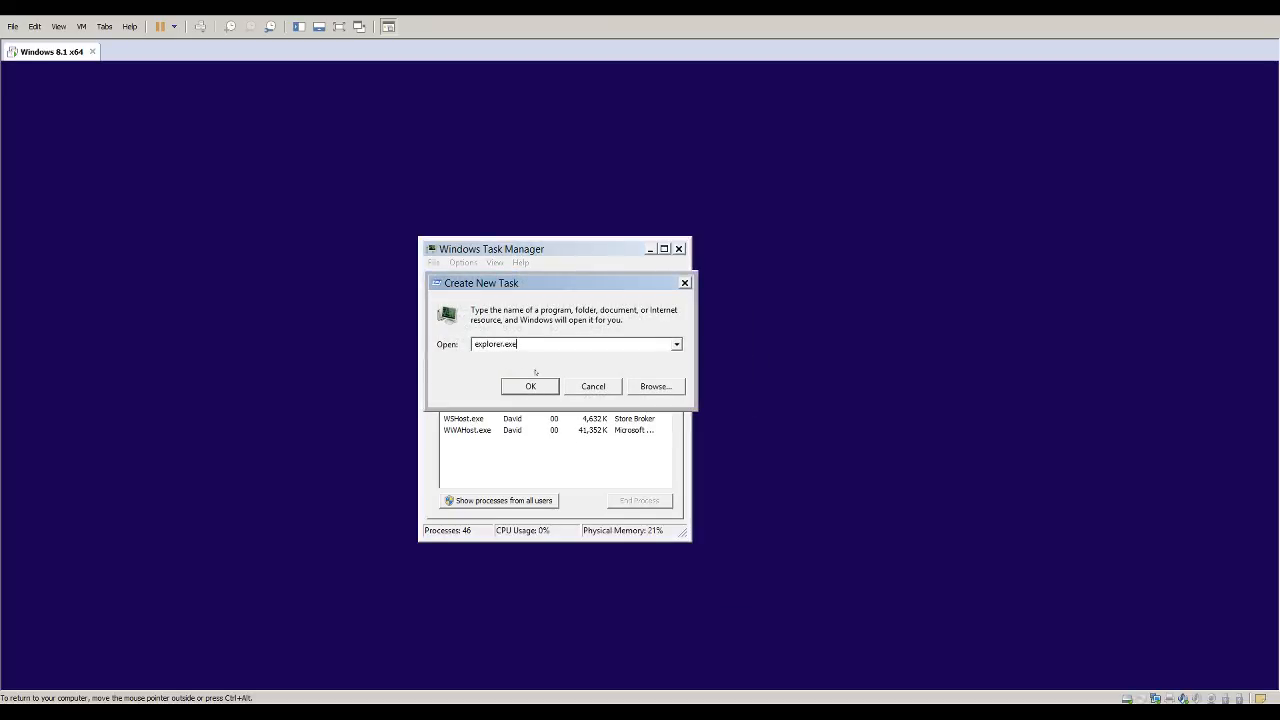
key(Return)
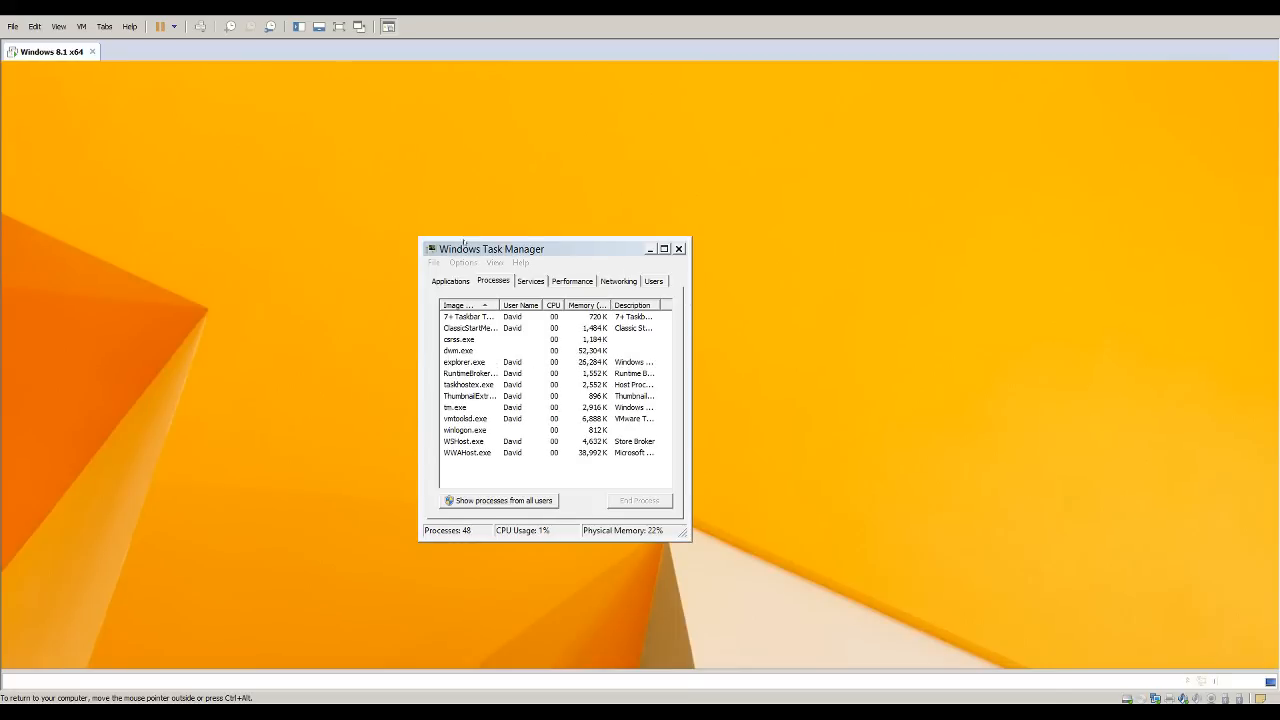
drag(559, 255, 563, 206)
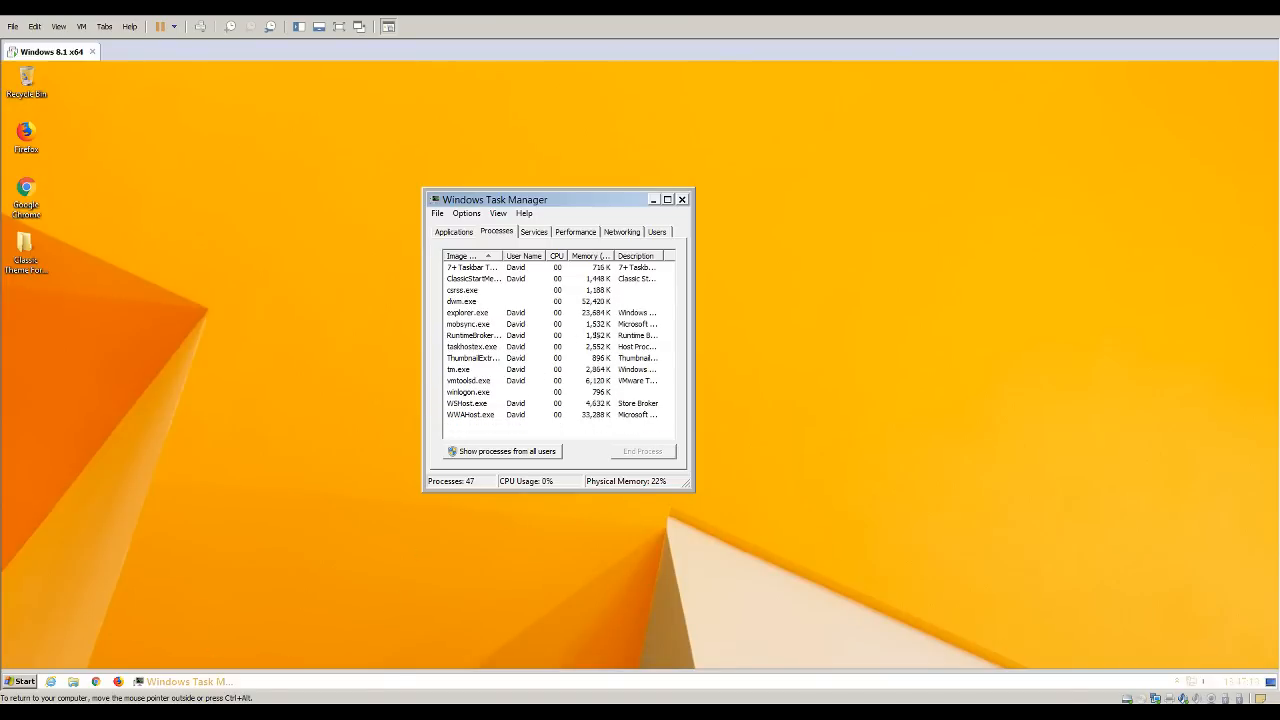
click(682, 199)
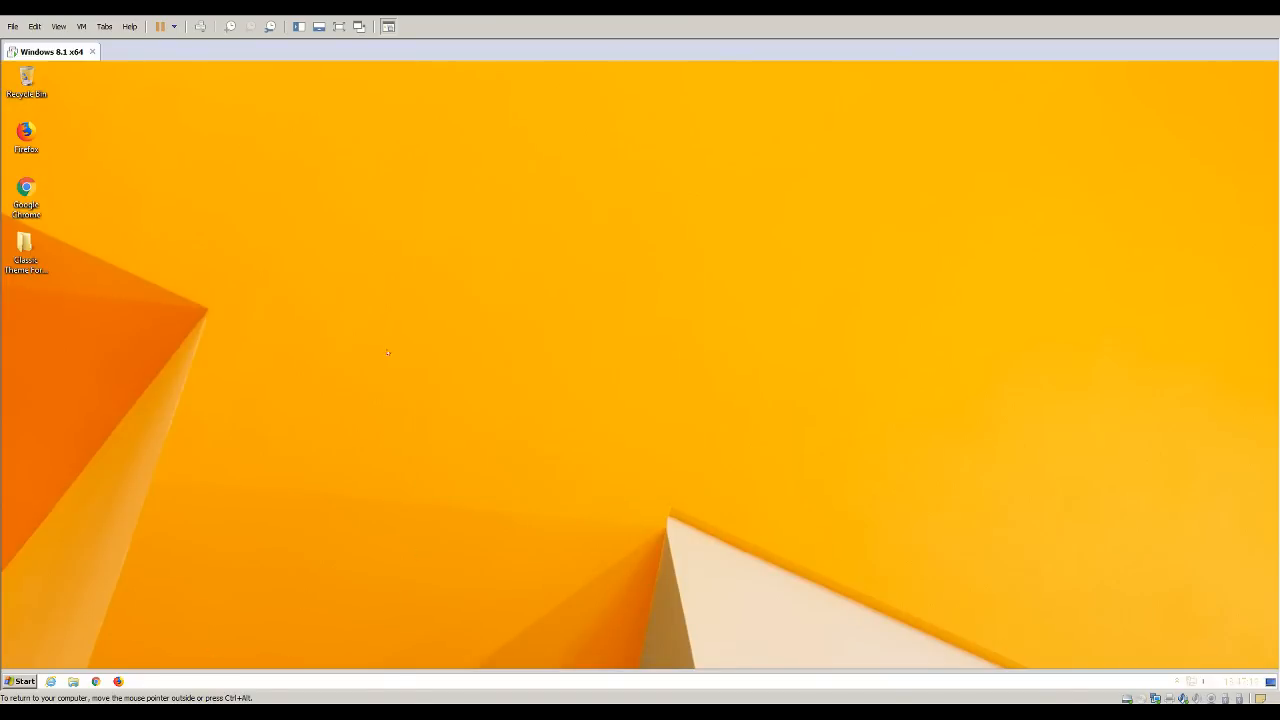
click(38, 257)
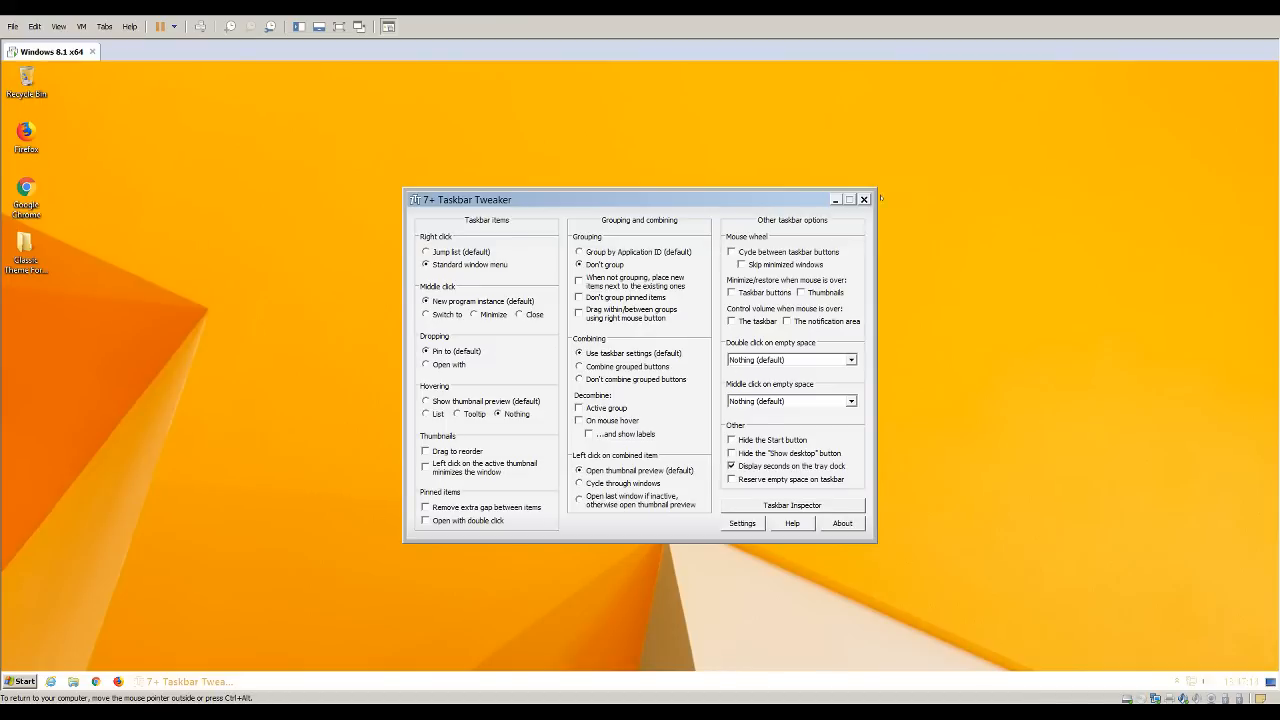
click(864, 199)
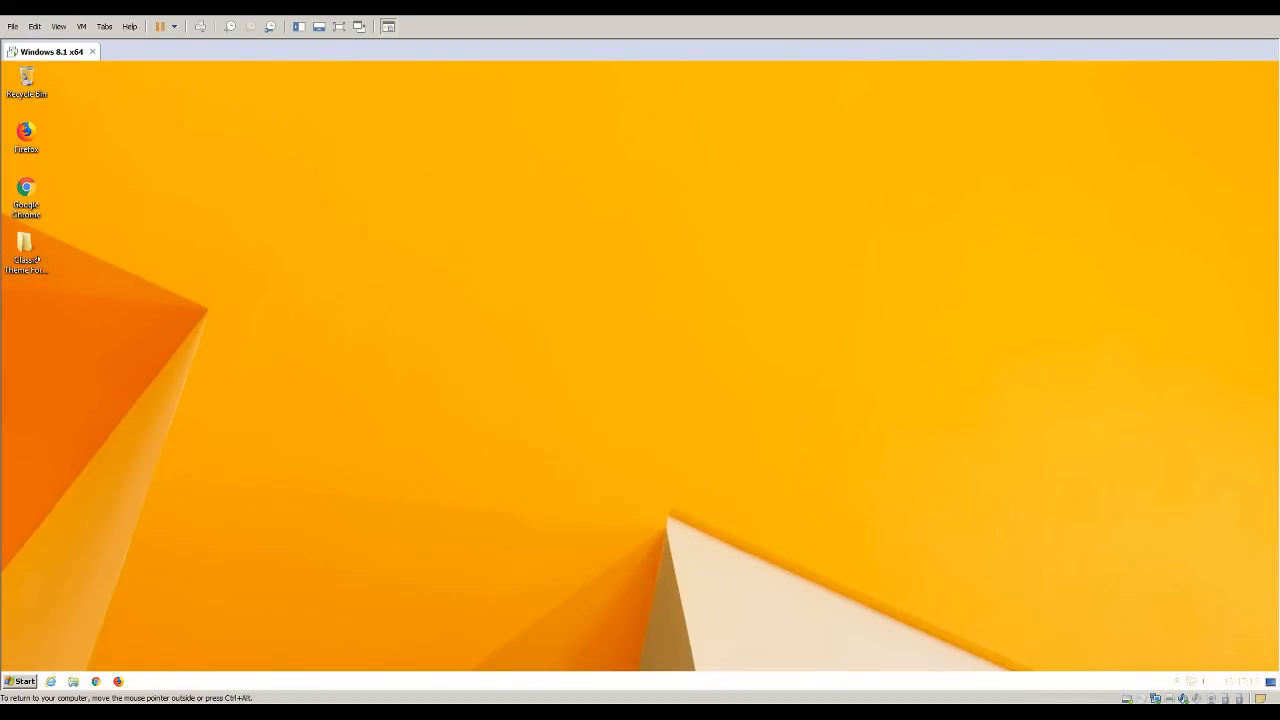
Open Instructions from the Classic Theme For Windows 8.1 folder, and highlight the deskn.cpl paragraph under Maintenance.
double_click(38, 259)
double_click(650, 376)
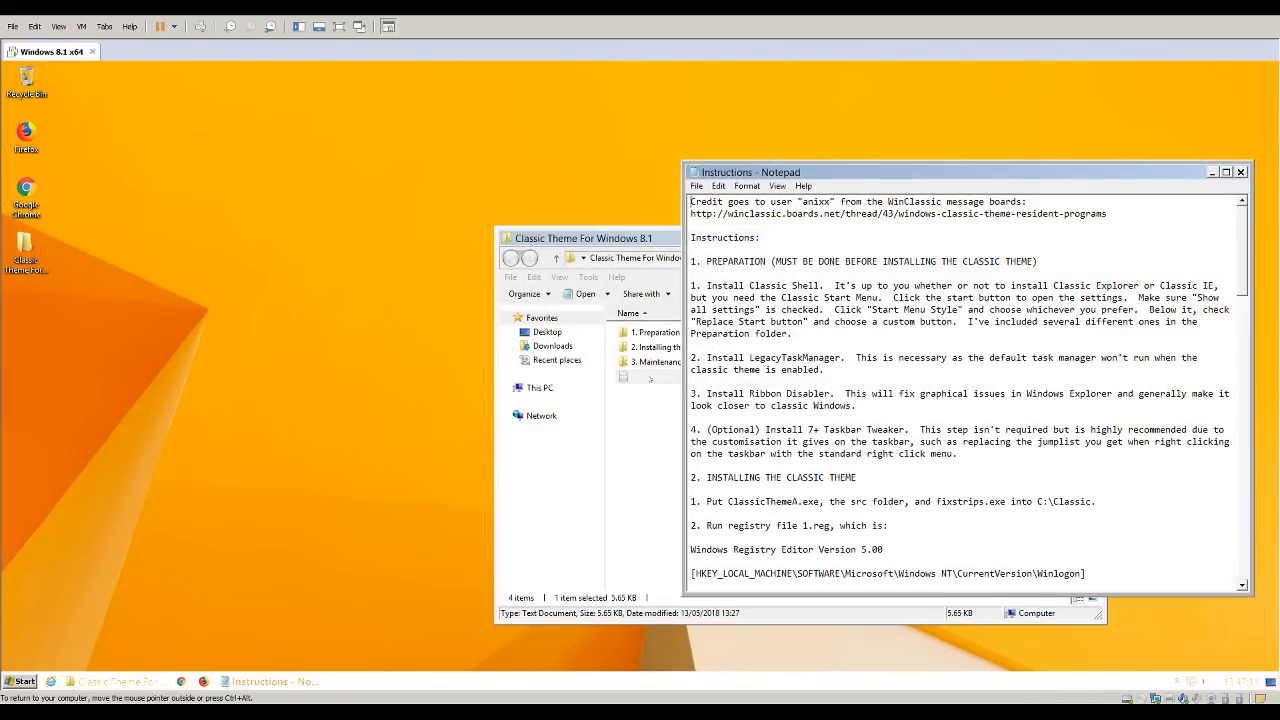
drag(645, 238, 209, 173)
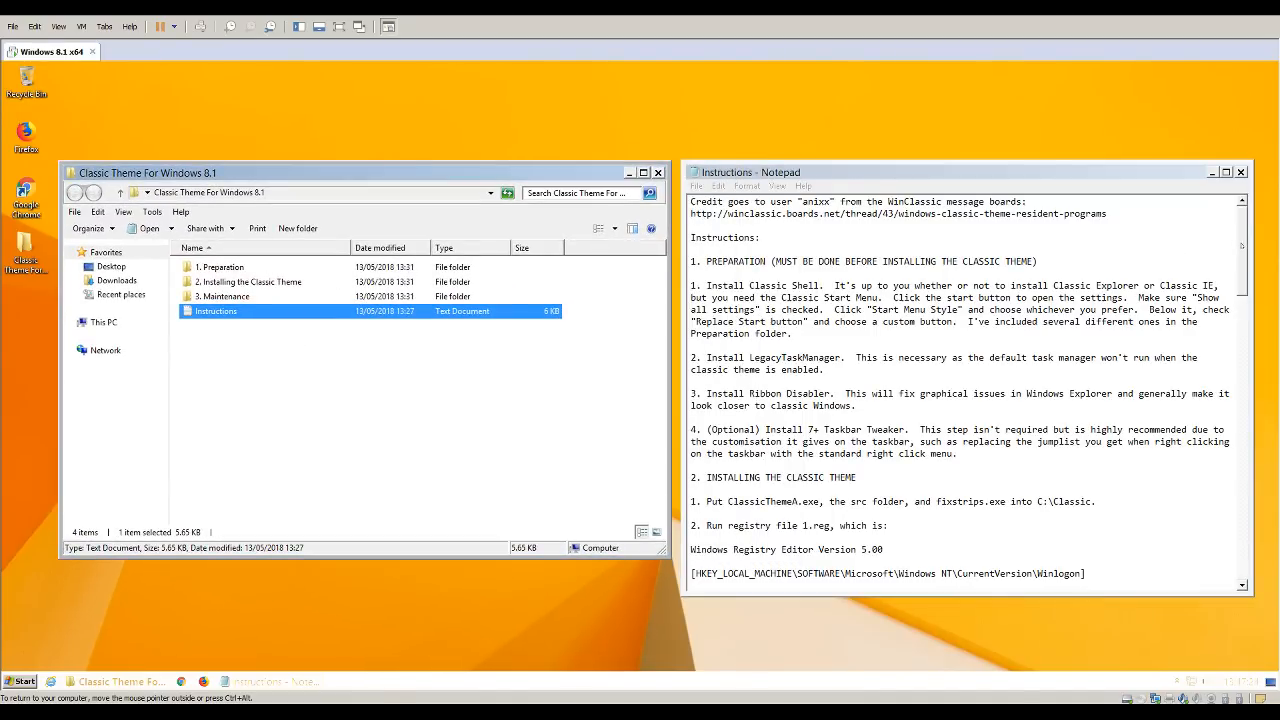
drag(1241, 244, 1212, 549)
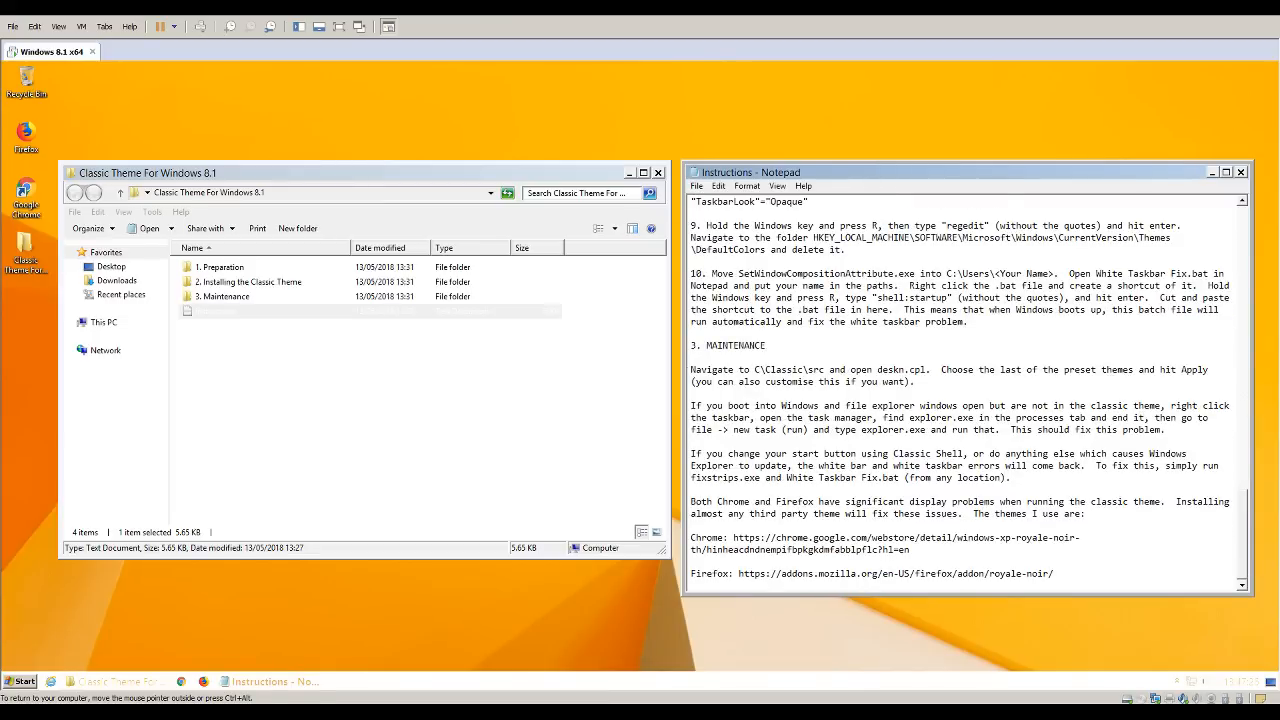
drag(688, 370, 945, 383)
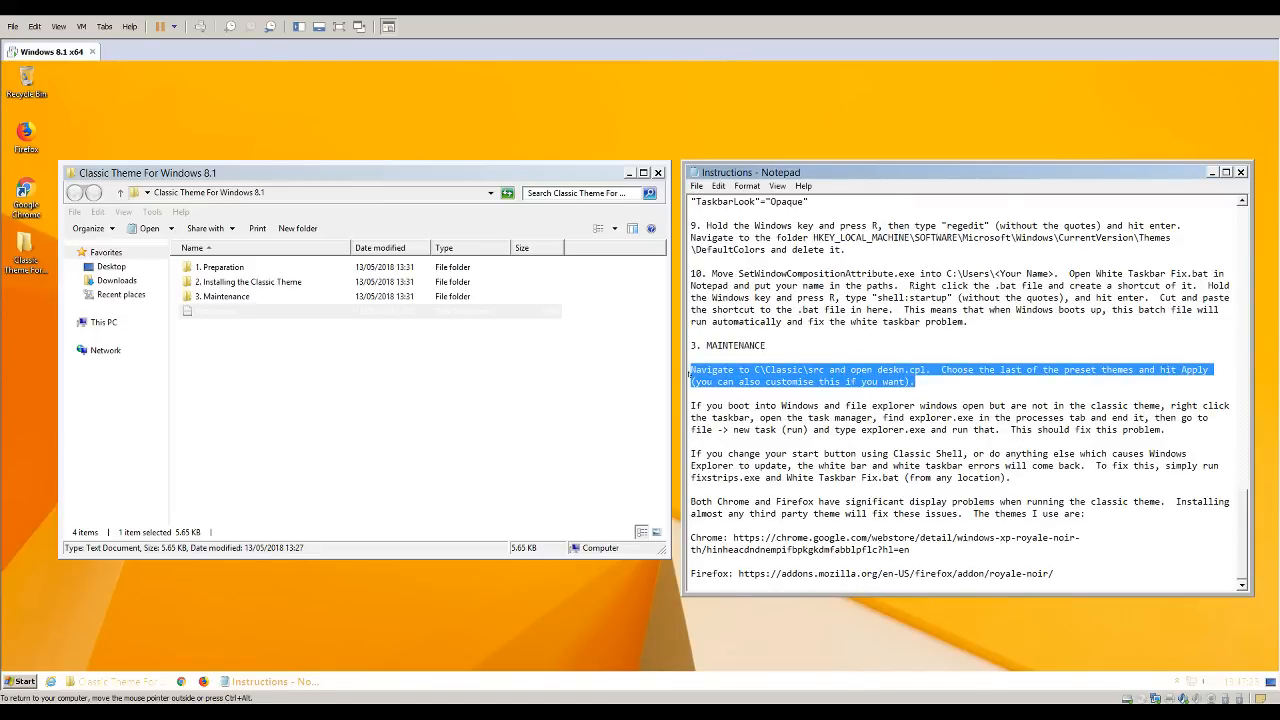
Browse to C:\Classic\src and open deskn.cpl.
click(103, 322)
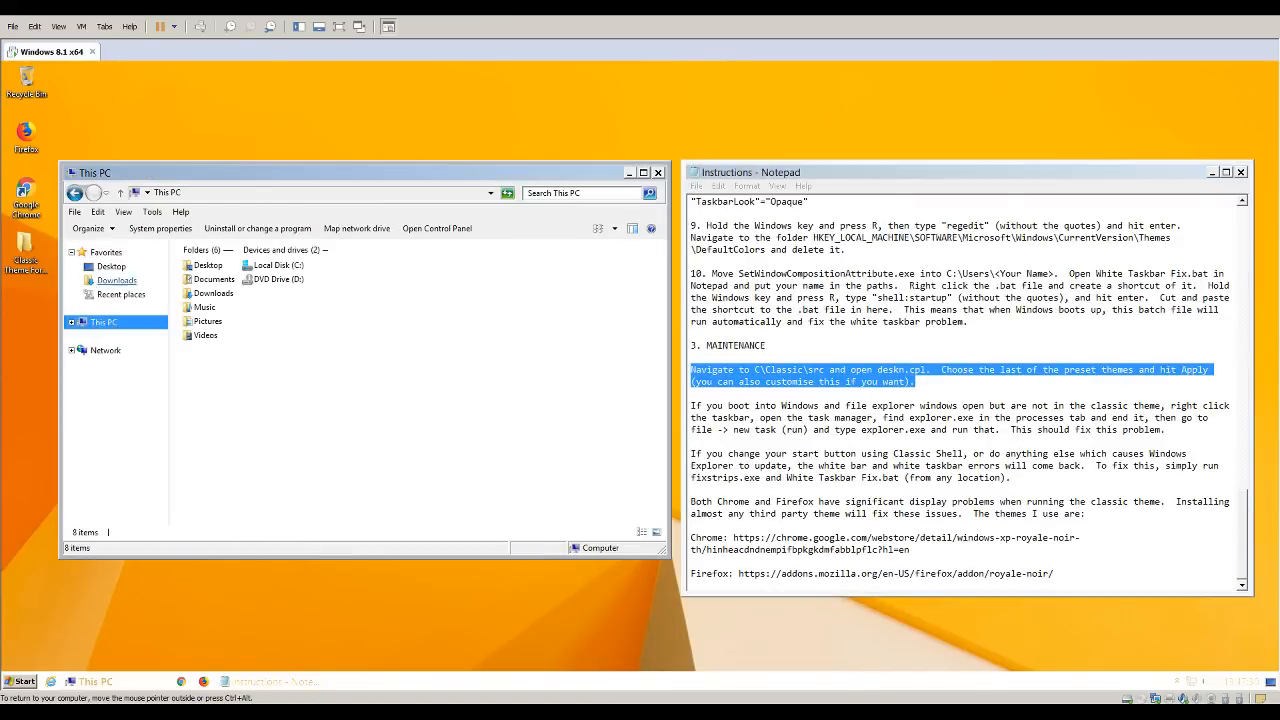
double_click(280, 265)
double_click(195, 267)
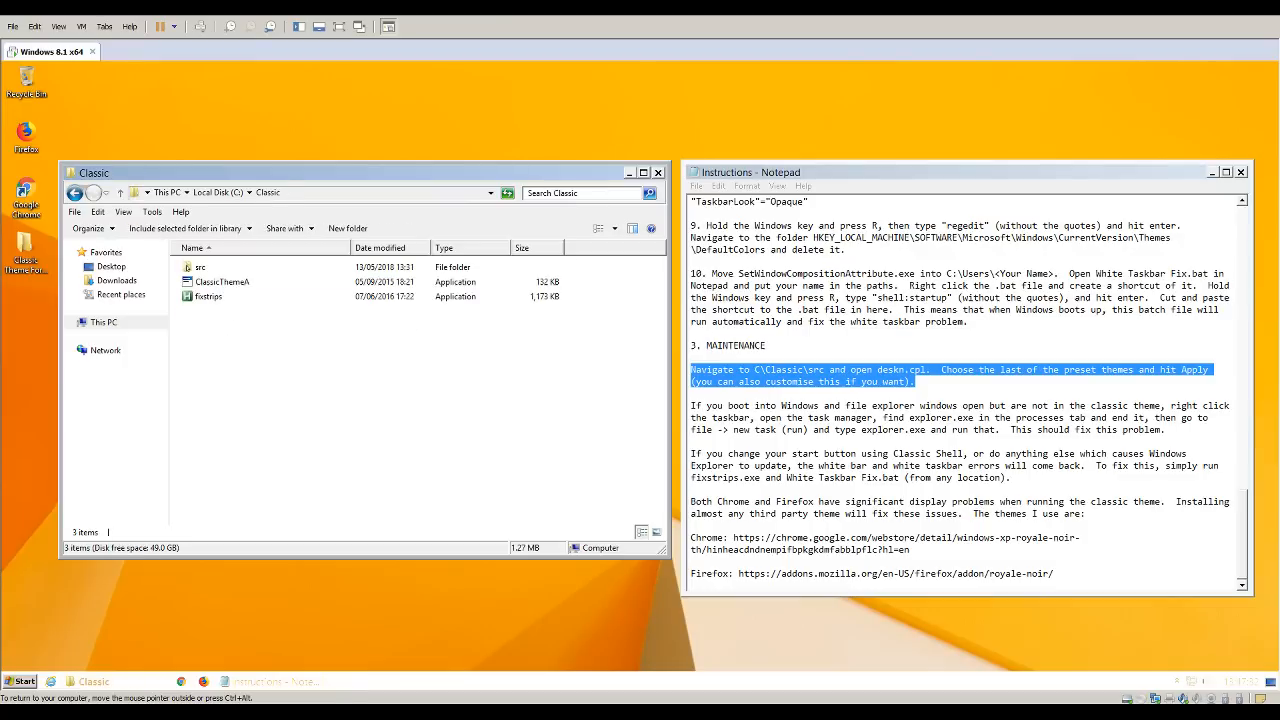
click(192, 268)
double_click(195, 268)
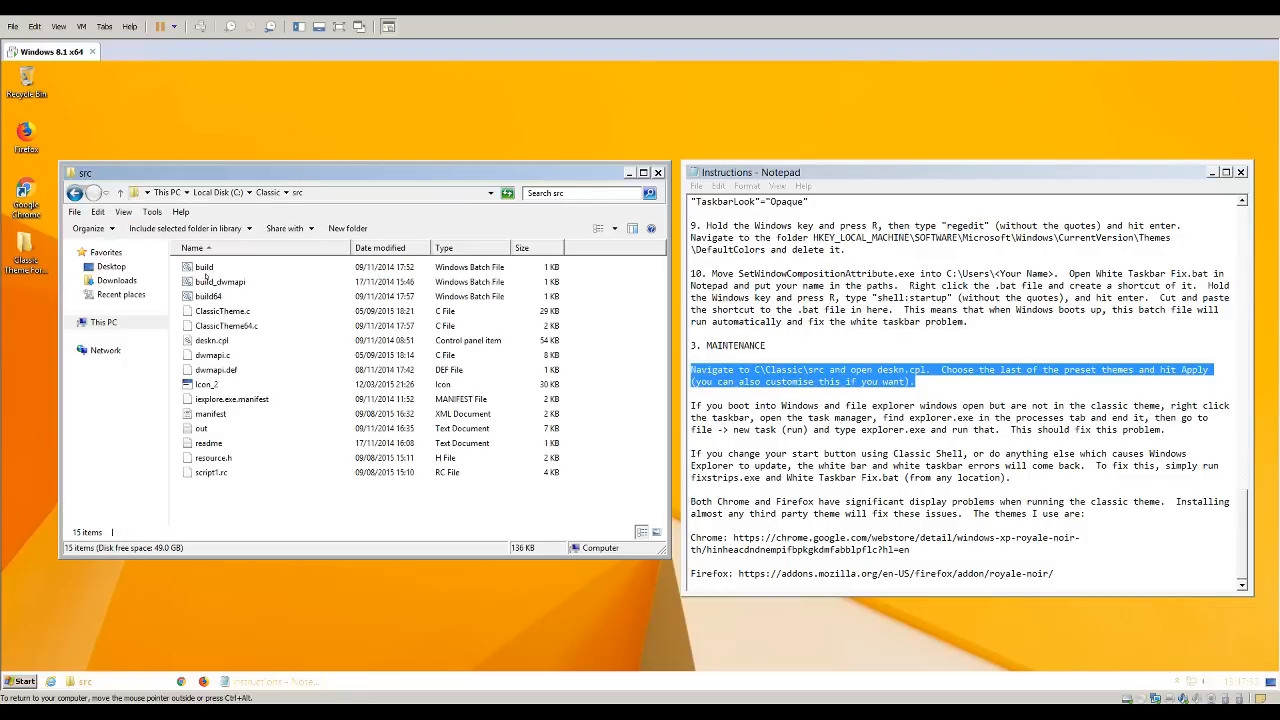
double_click(212, 341)
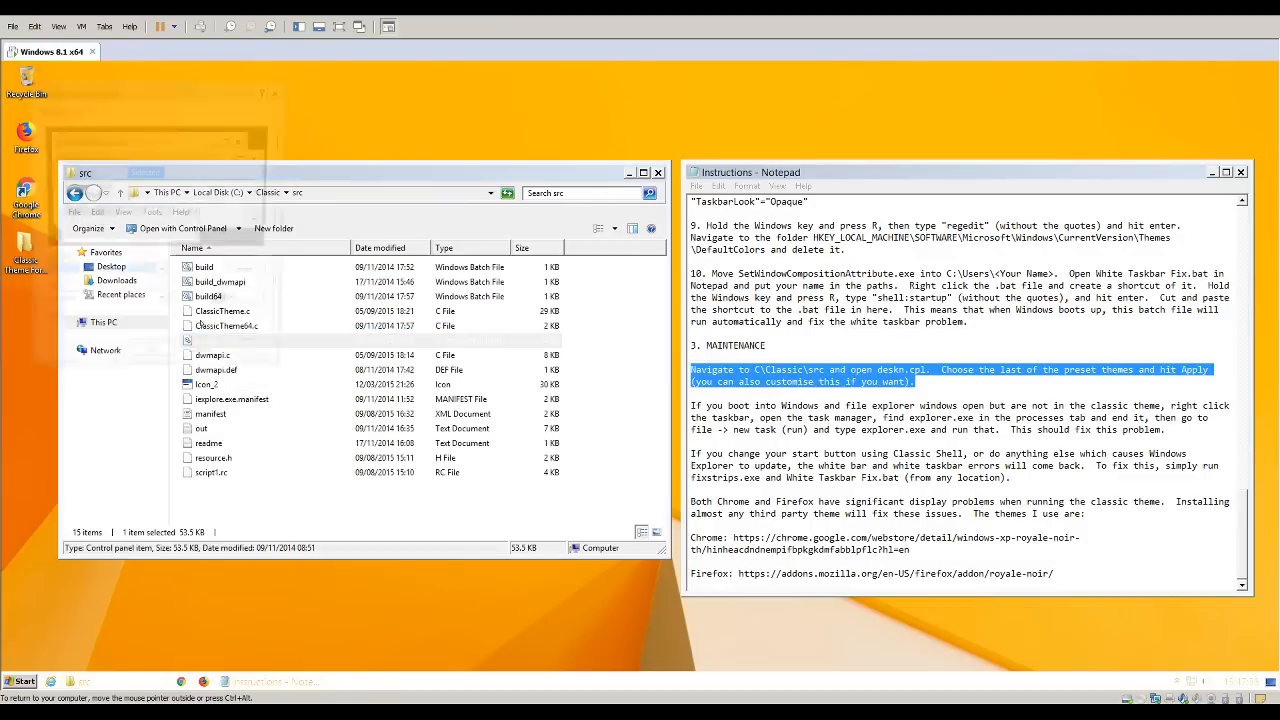
click(160, 277)
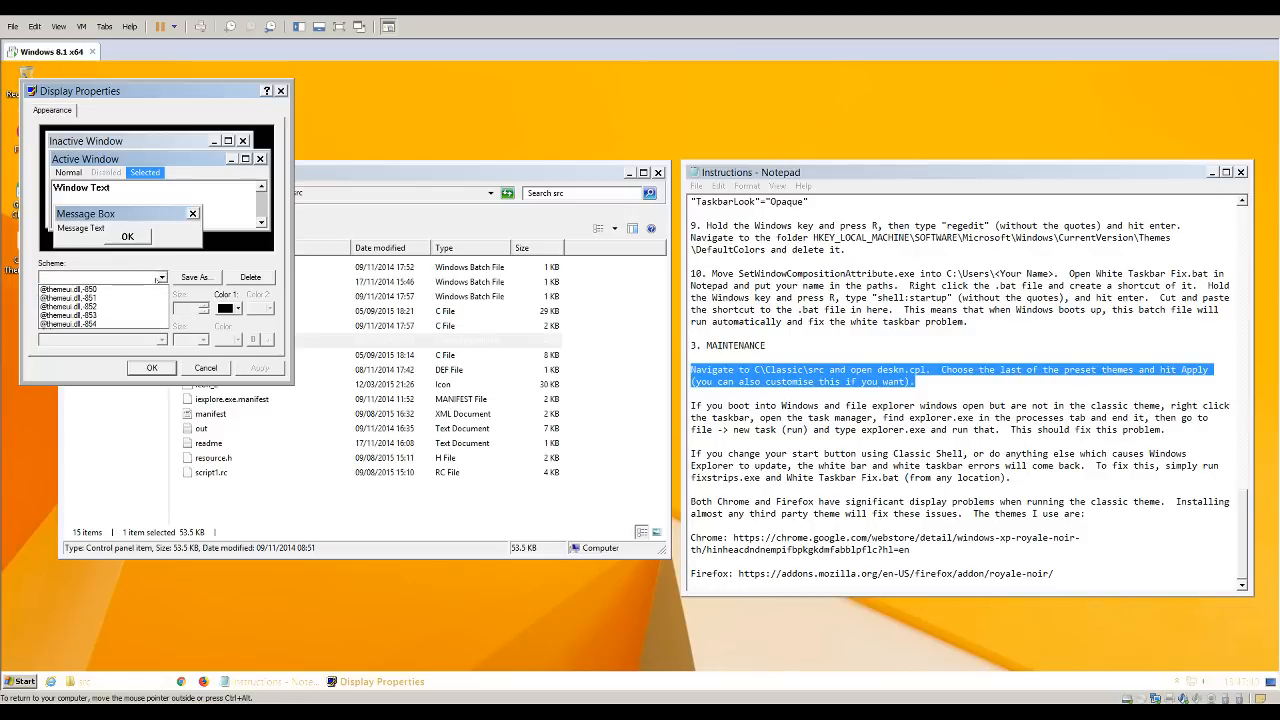
click(139, 327)
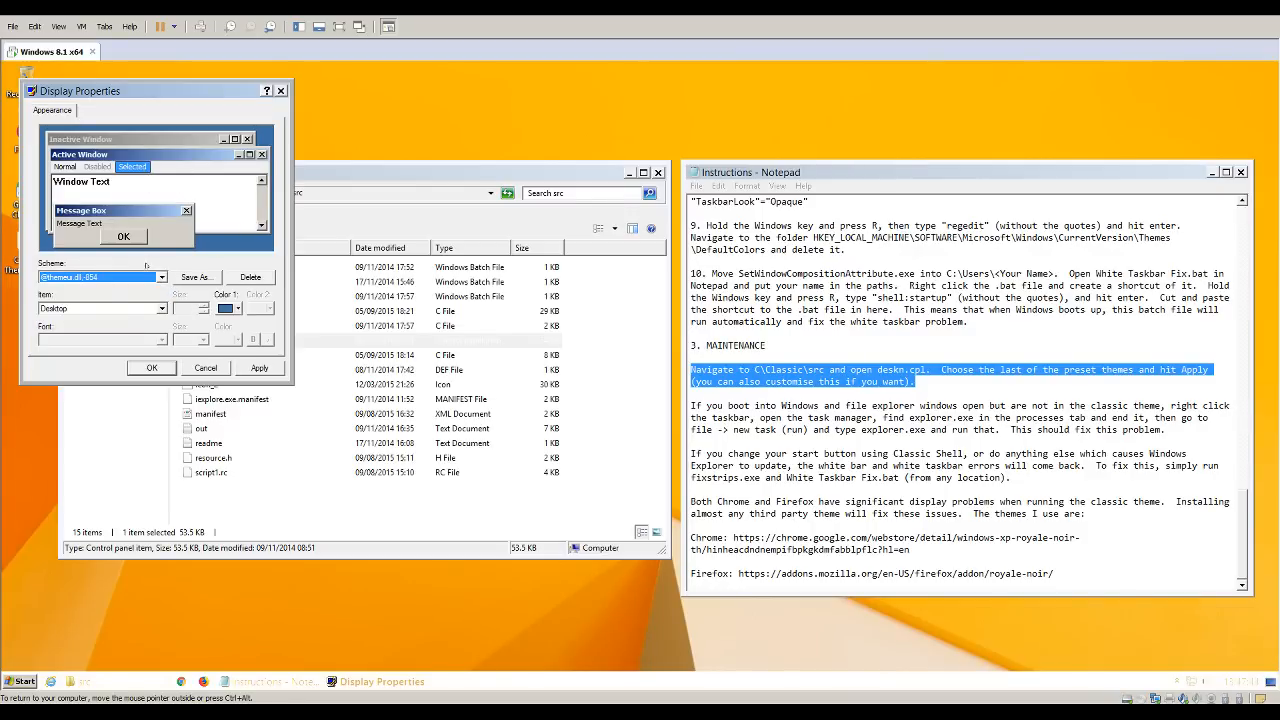
click(135, 308)
click(147, 336)
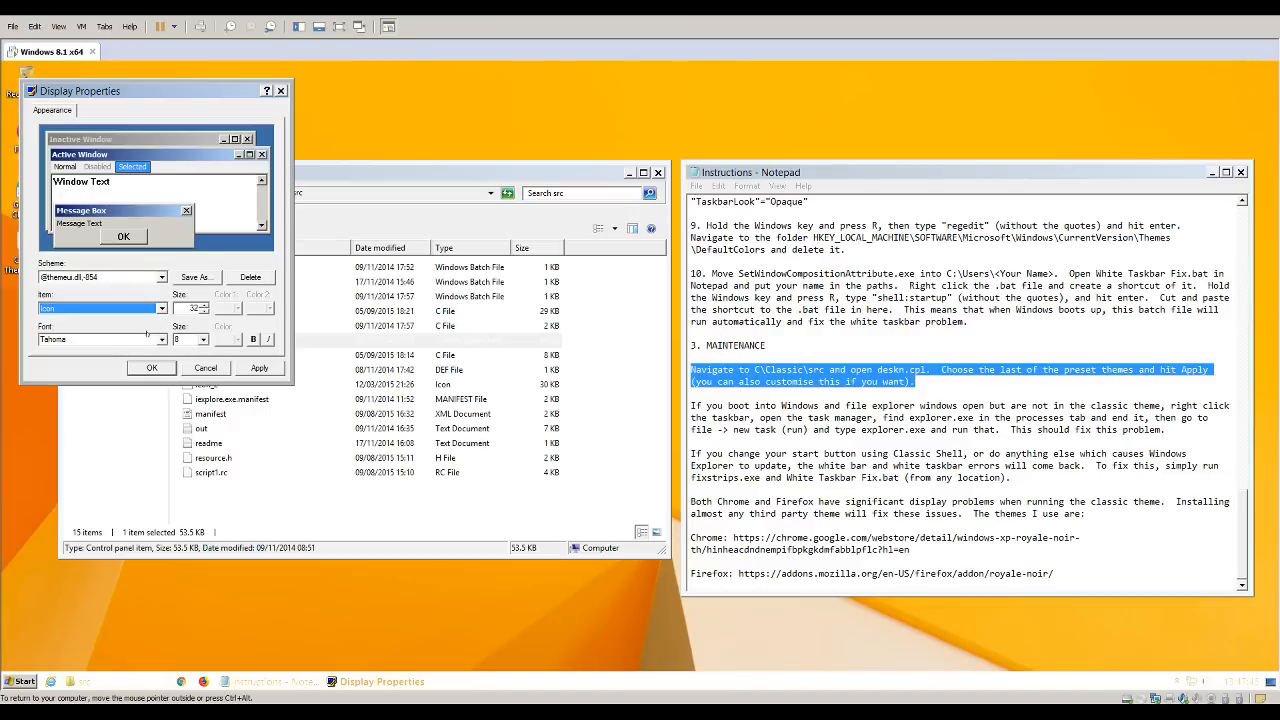
click(155, 310)
click(100, 363)
click(248, 366)
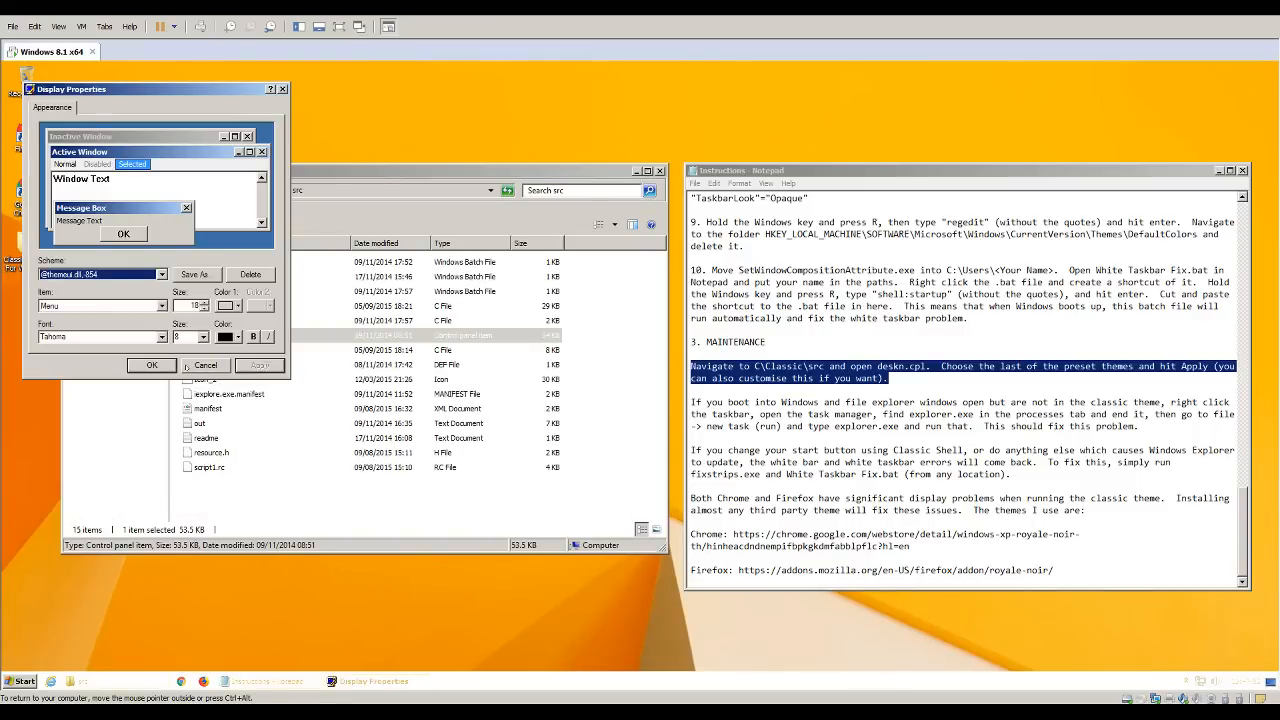
Confirm Display Properties, report to the compatibility assistant that the program ran correctly, close the src folder, and minimize Instructions.
click(162, 366)
drag(248, 175, 252, 165)
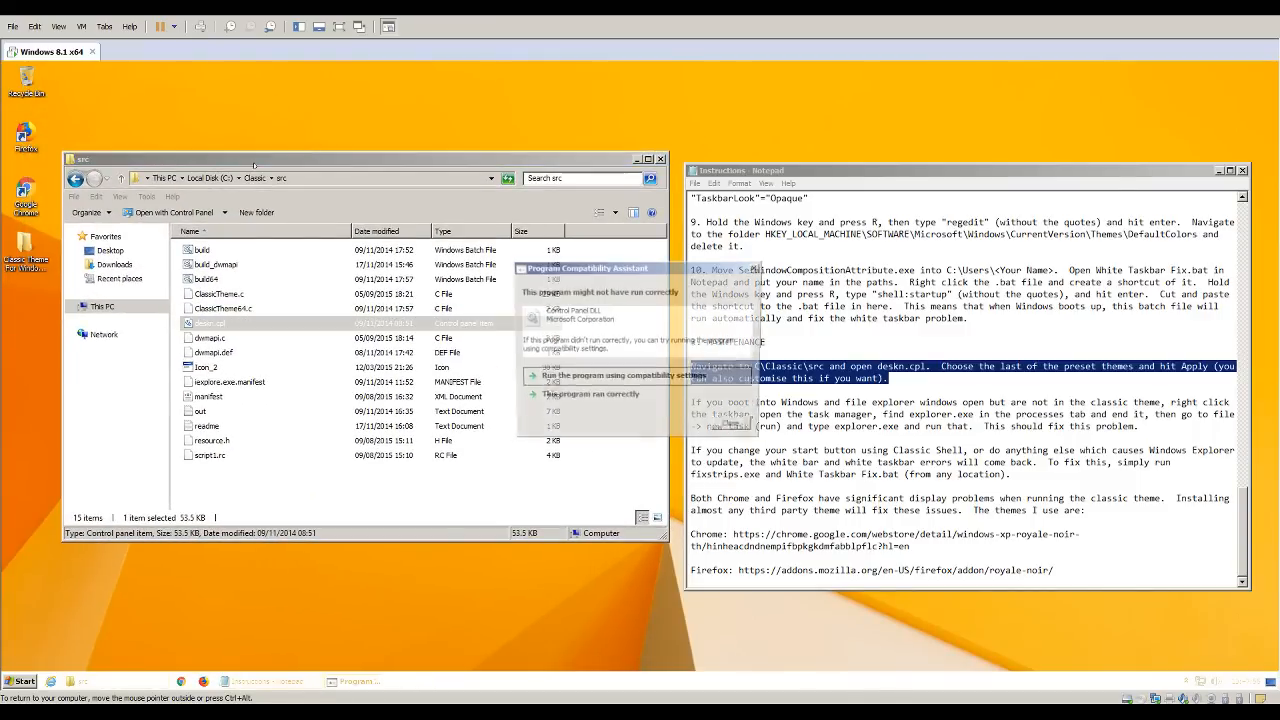
click(584, 400)
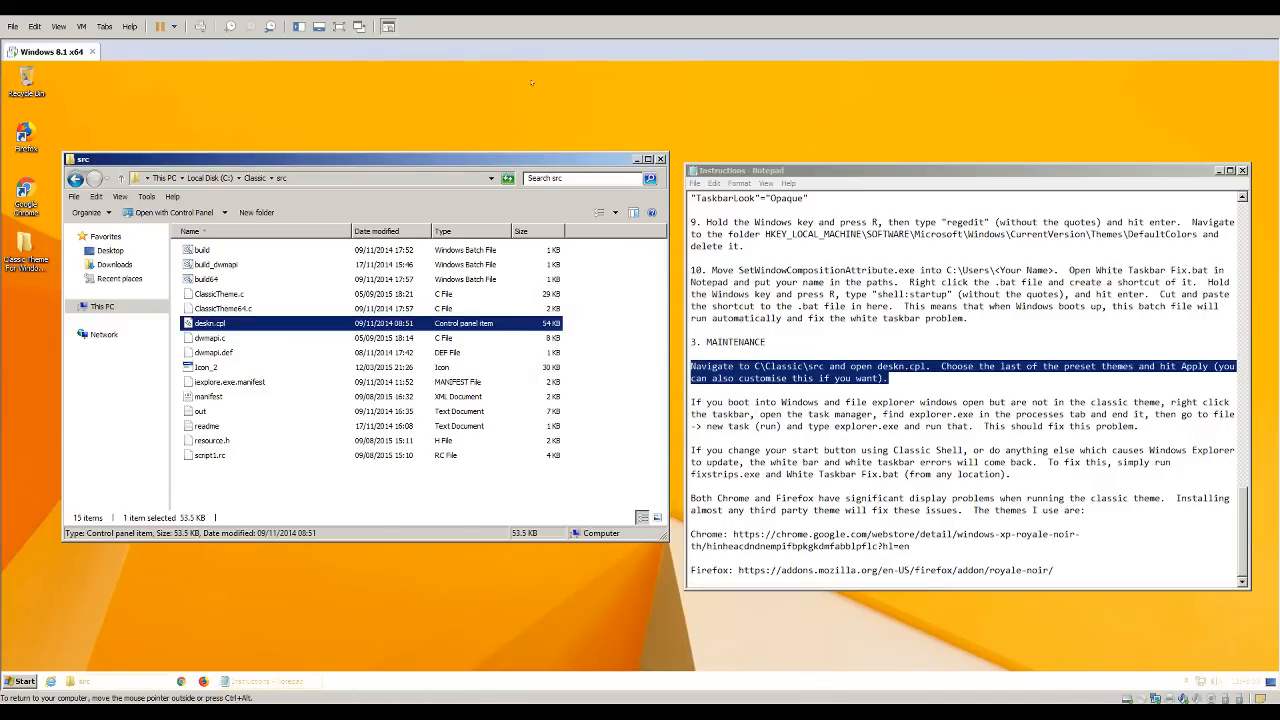
click(660, 159)
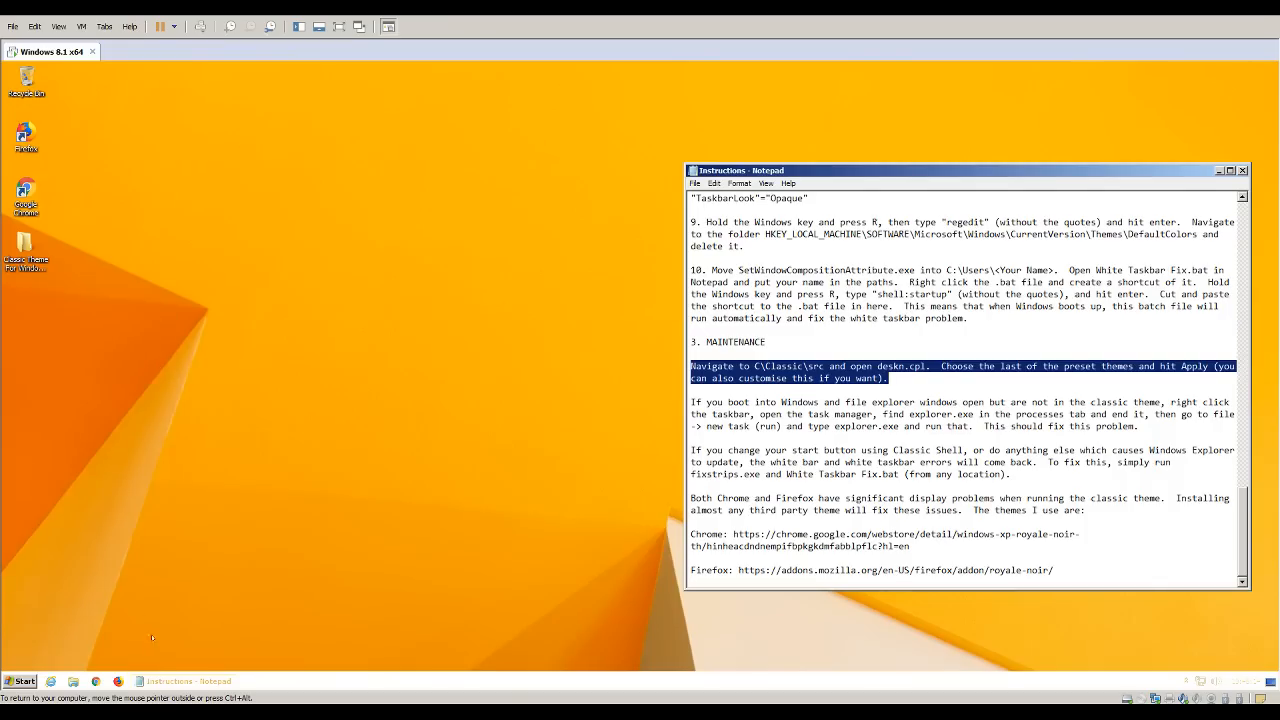
click(157, 681)
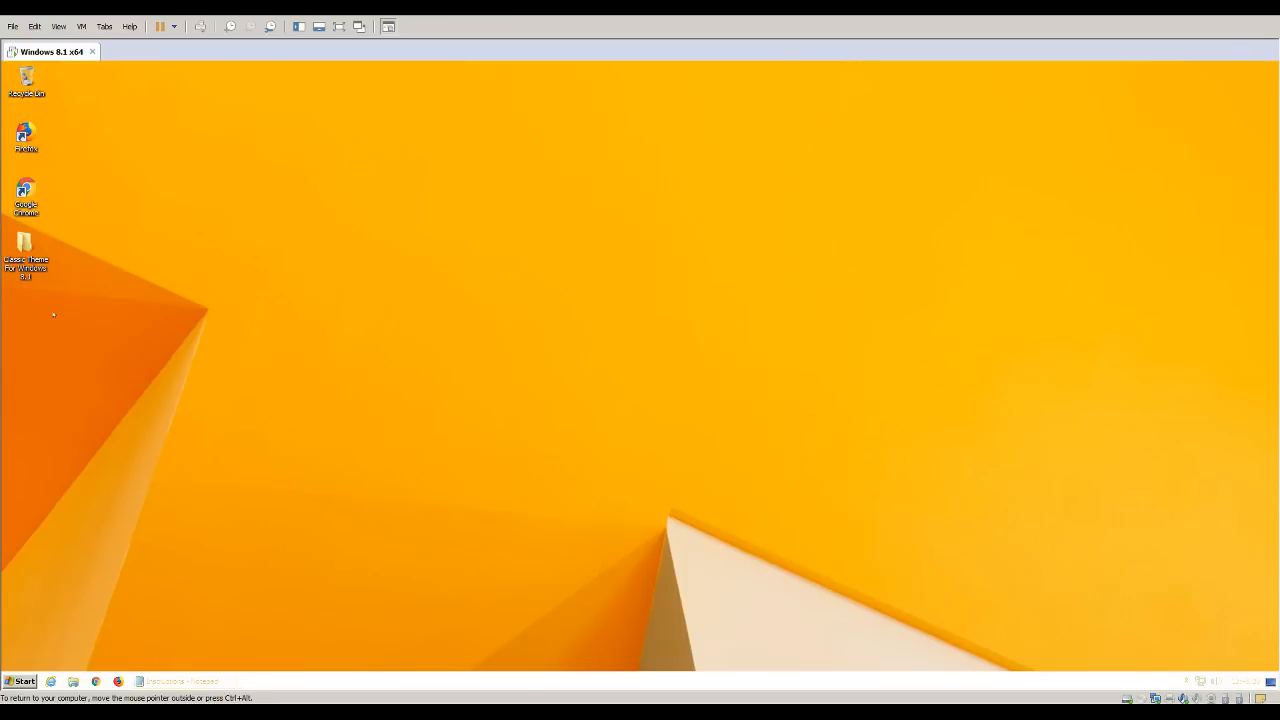
Open the folder "If the taskbar glitches, run the files in this folder" inside 3. Maintenance, widening the name column to read it.
double_click(25, 255)
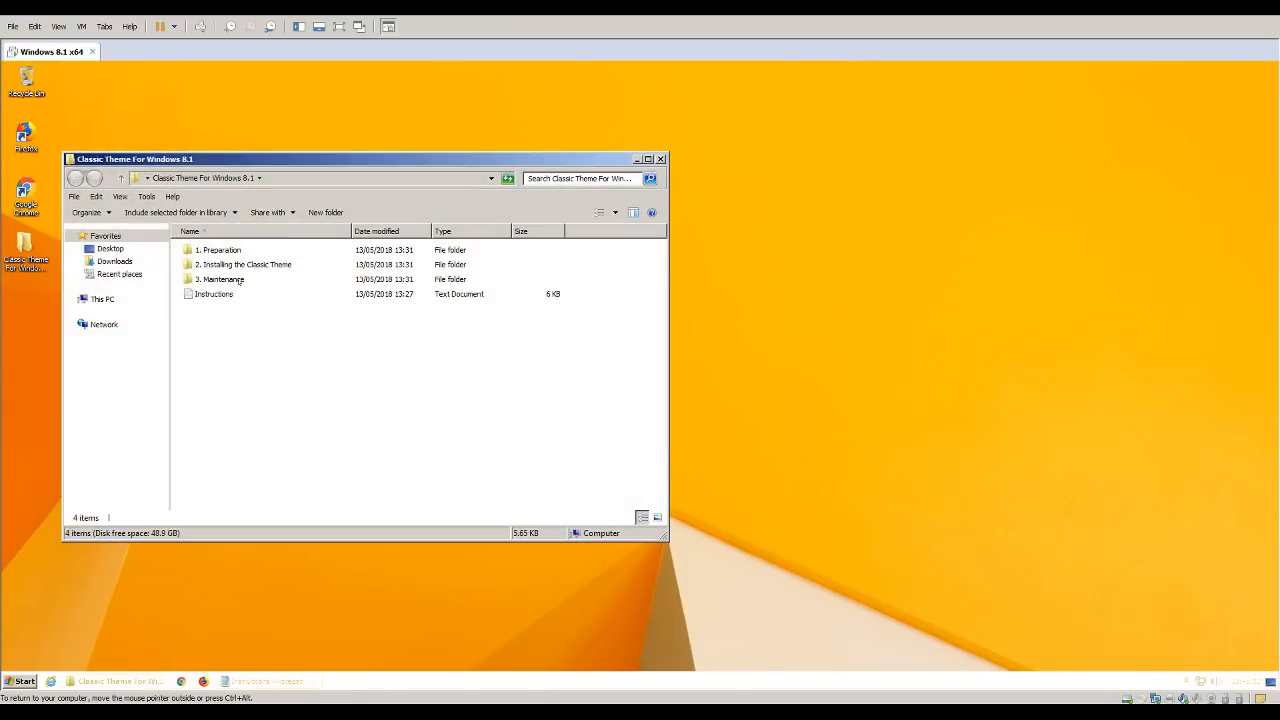
double_click(241, 280)
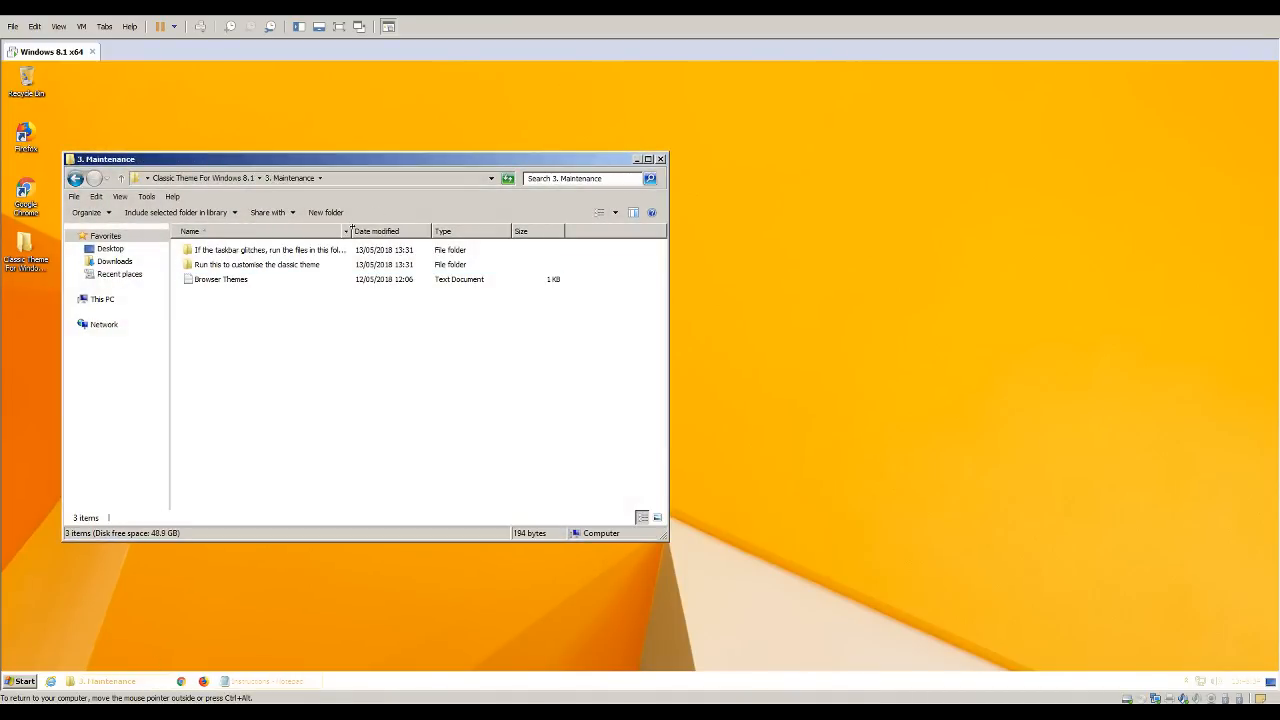
drag(351, 231, 450, 231)
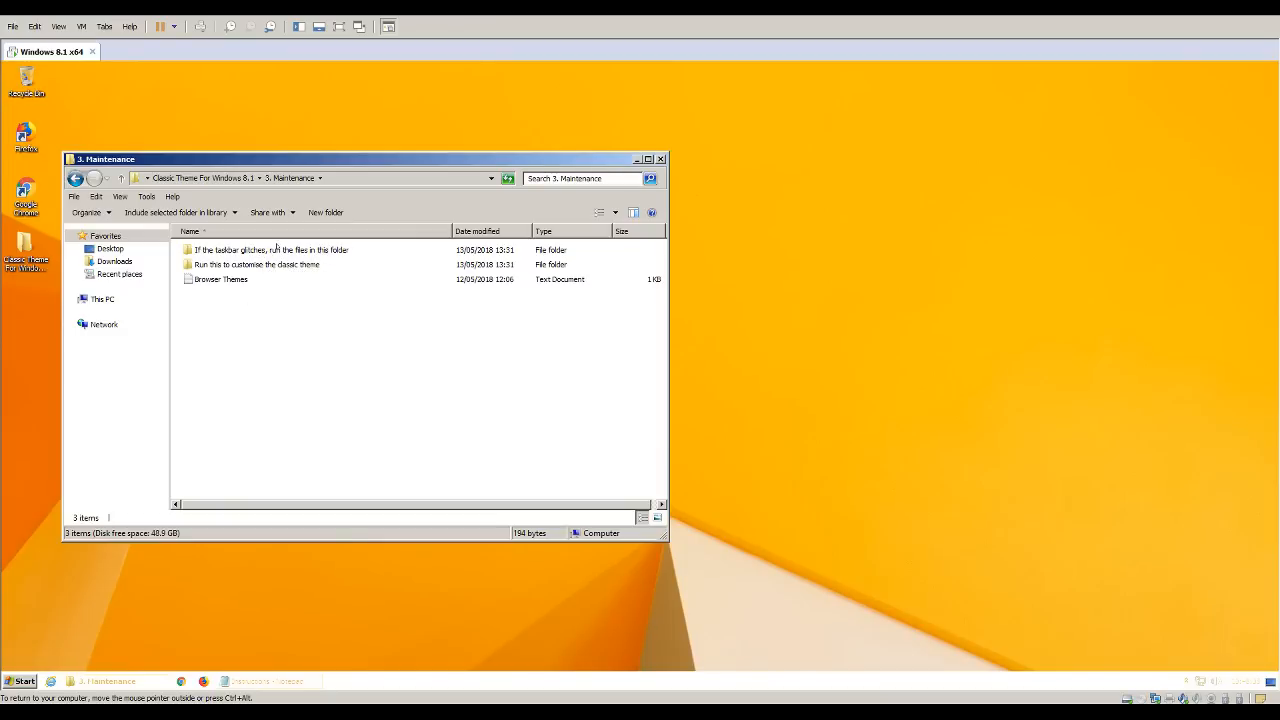
double_click(263, 266)
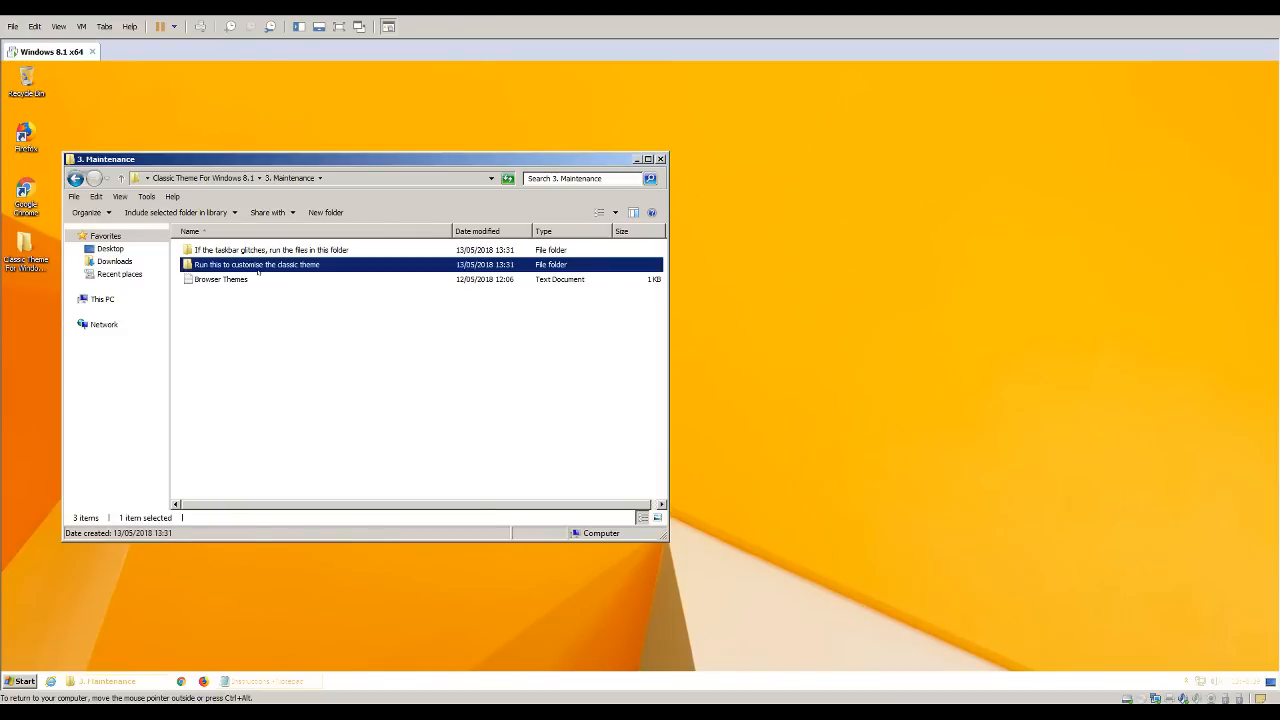
click(75, 178)
double_click(240, 250)
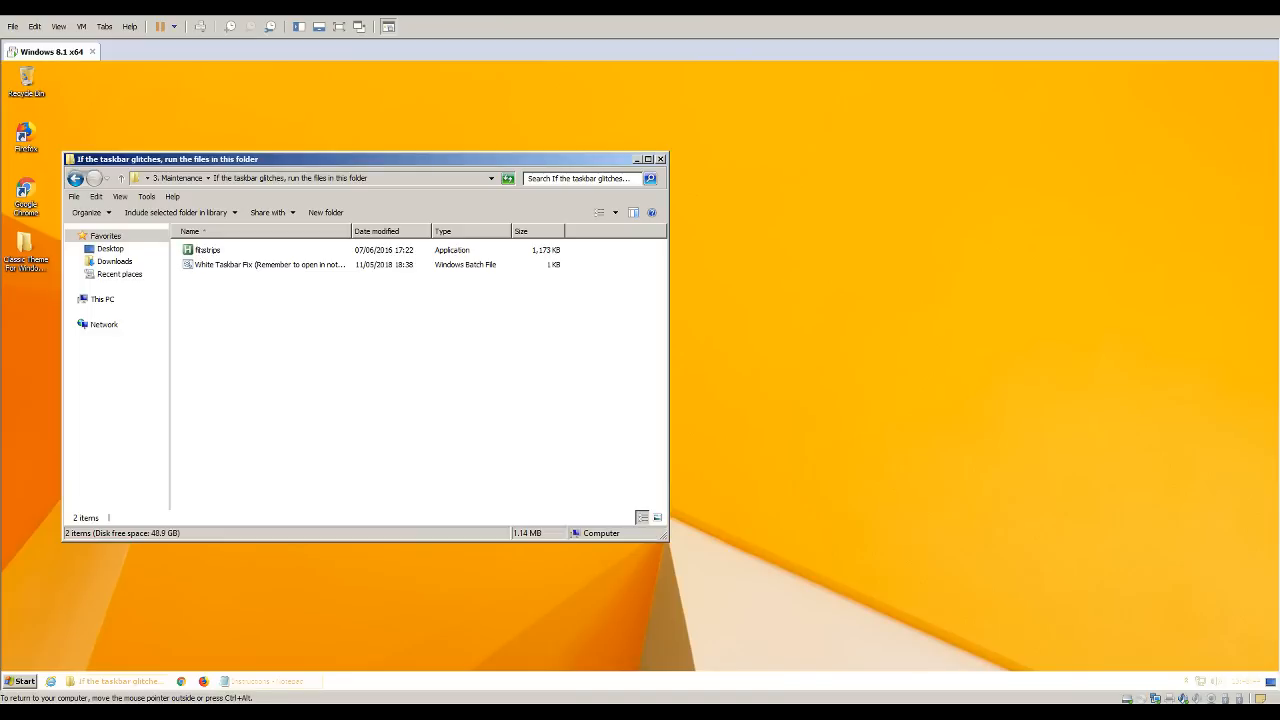
Run fixstrips and the White Taskbar Fix batch file, and minimize the folder window.
double_click(200, 249)
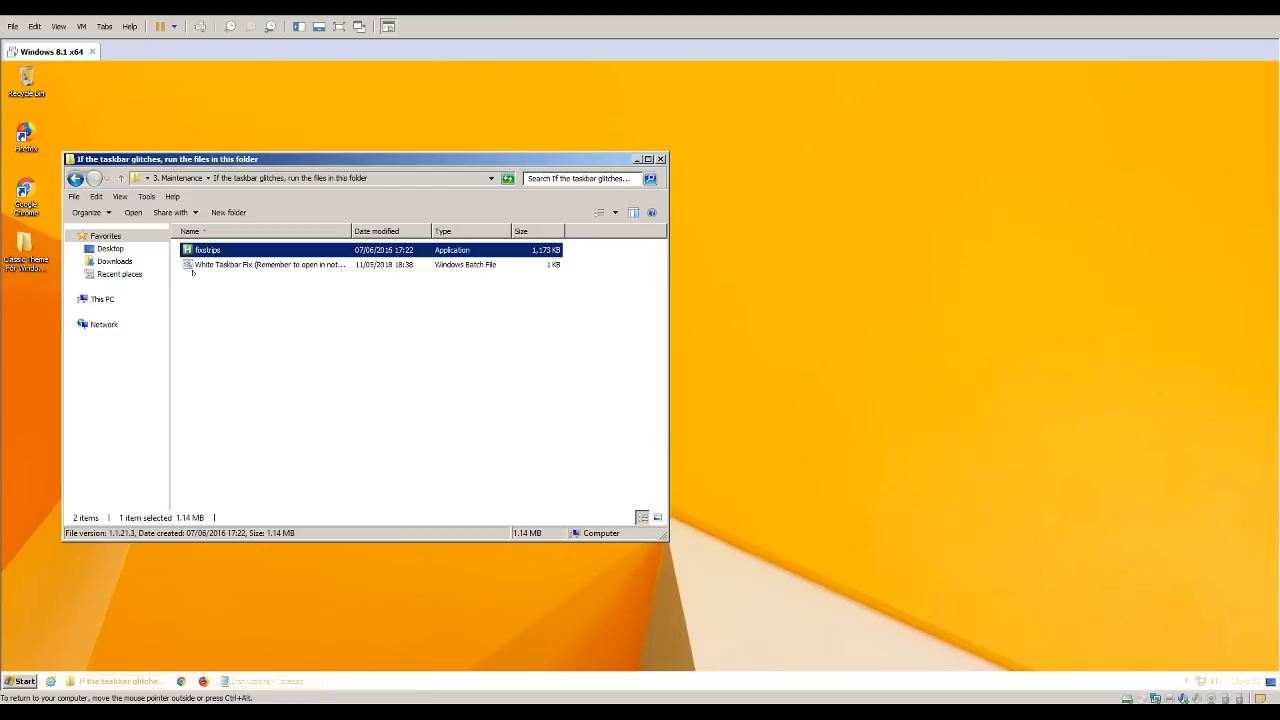
click(240, 265)
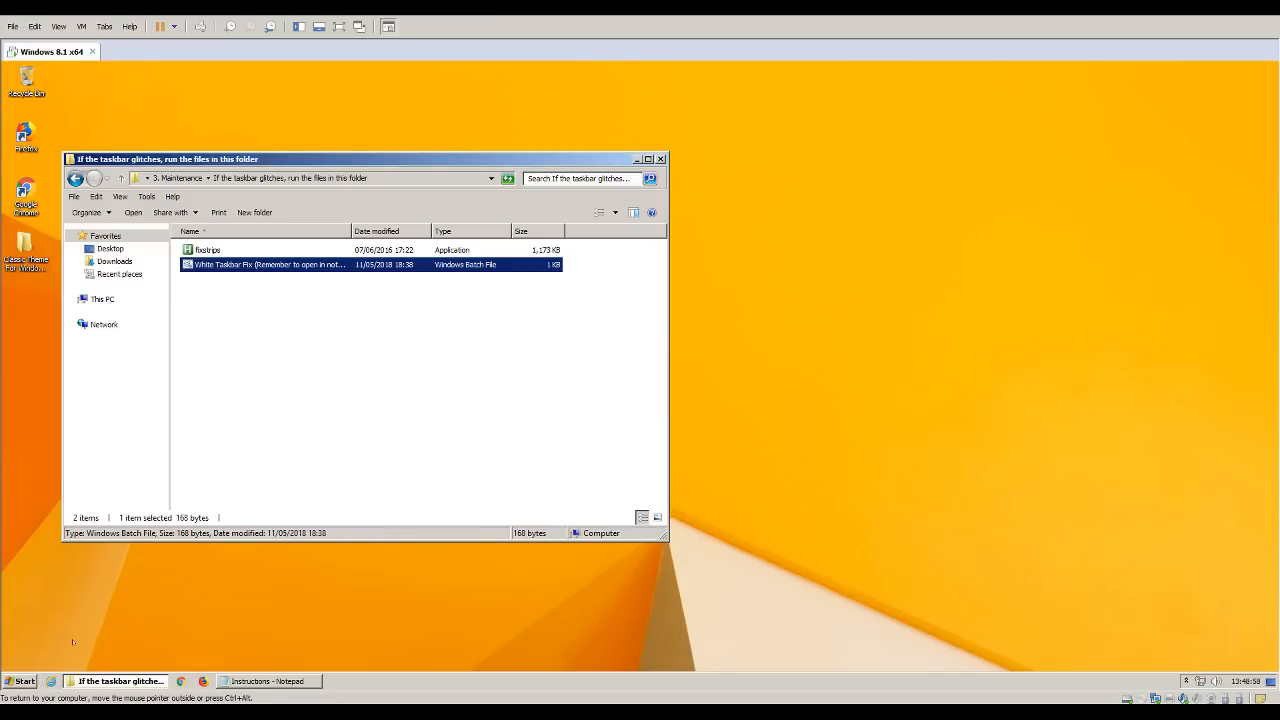
click(127, 681)
Check the classic look of the Documents folder and the Control Panel's System page, closing each one.
click(22, 681)
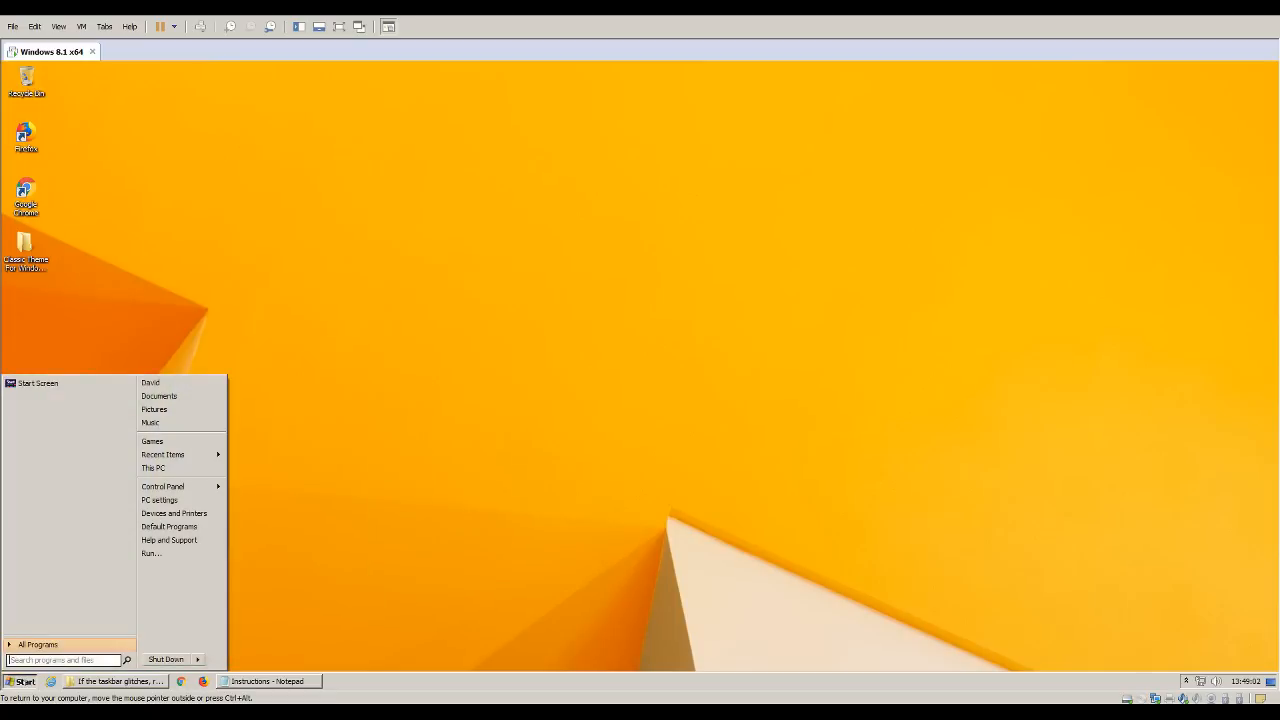
click(152, 397)
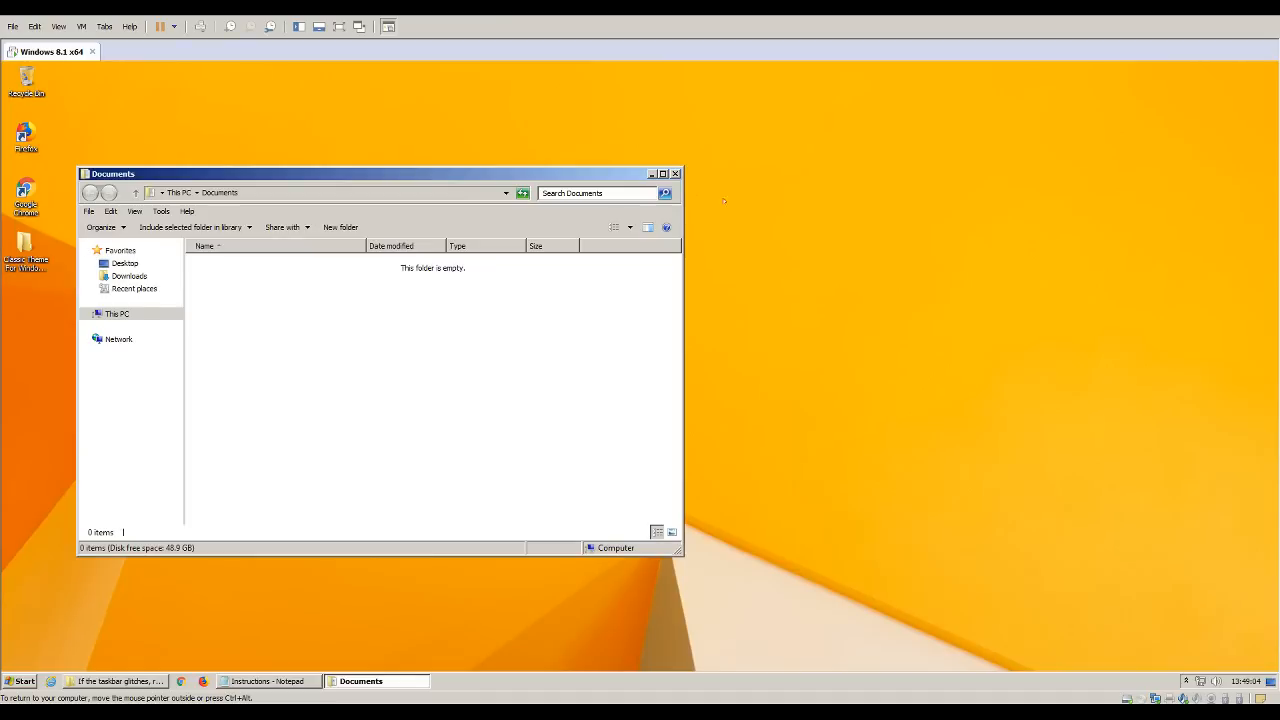
click(676, 174)
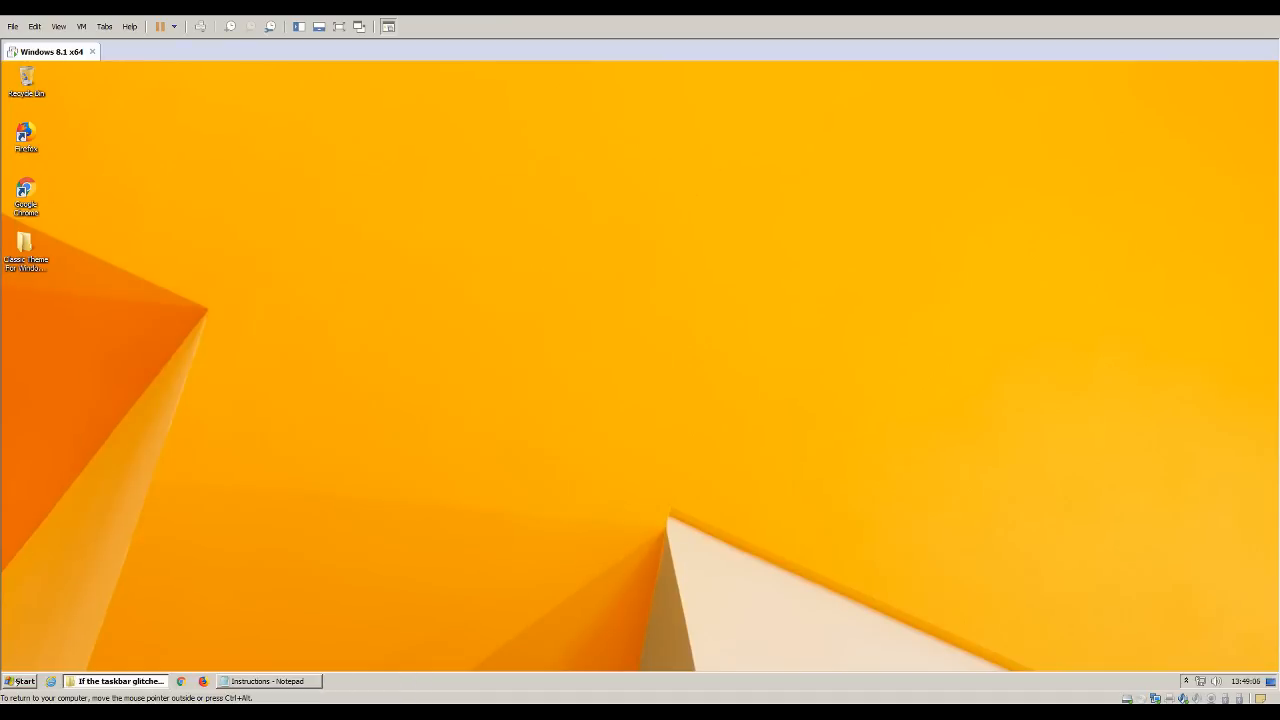
click(22, 681)
mouse_move(165, 487)
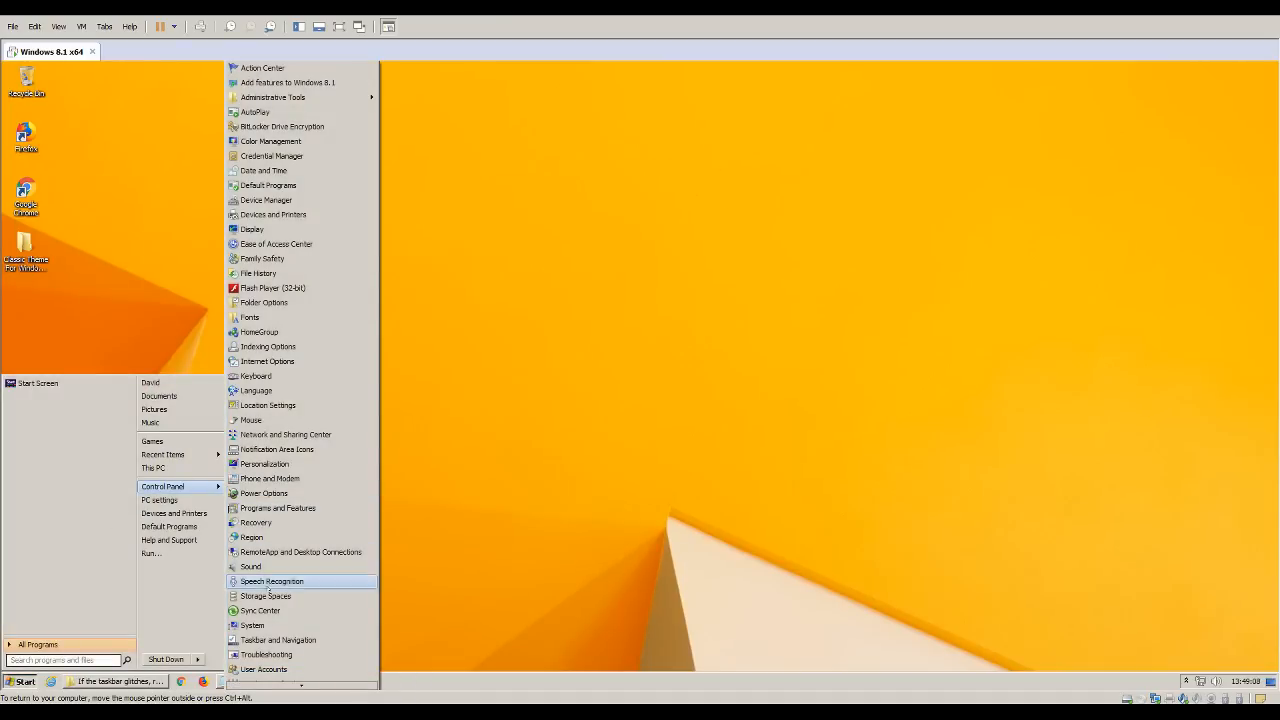
click(267, 628)
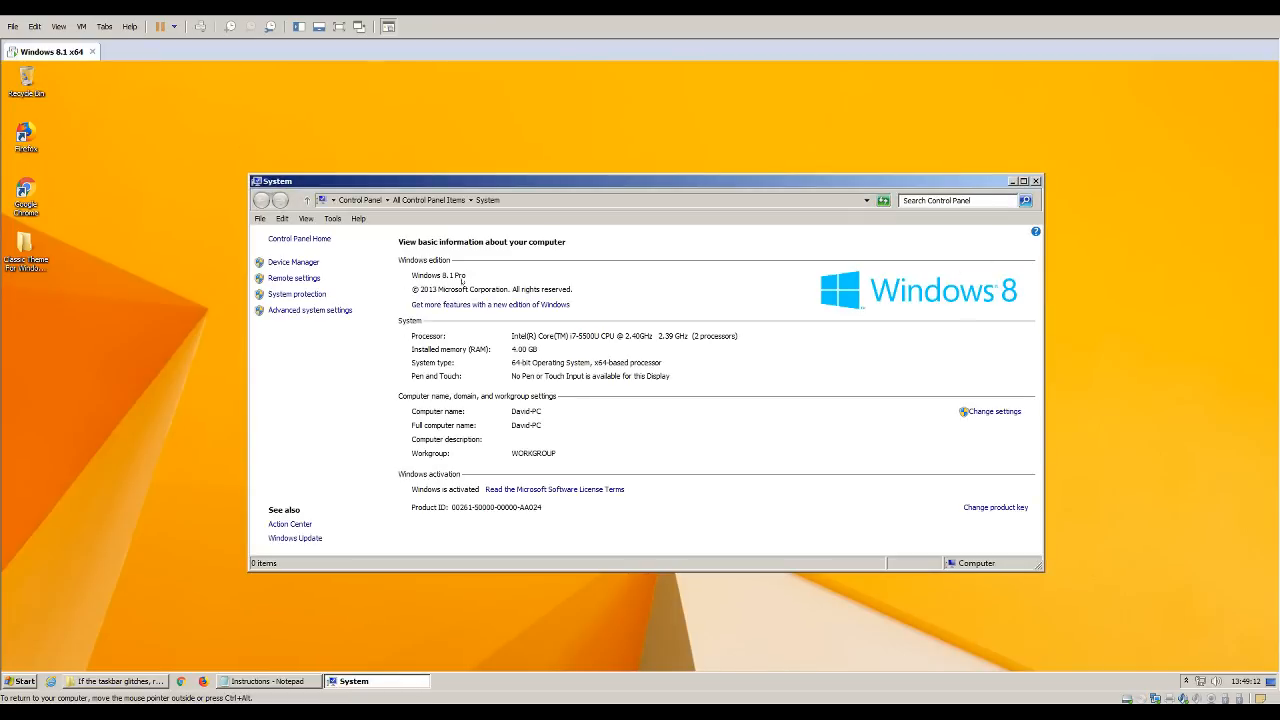
click(1036, 181)
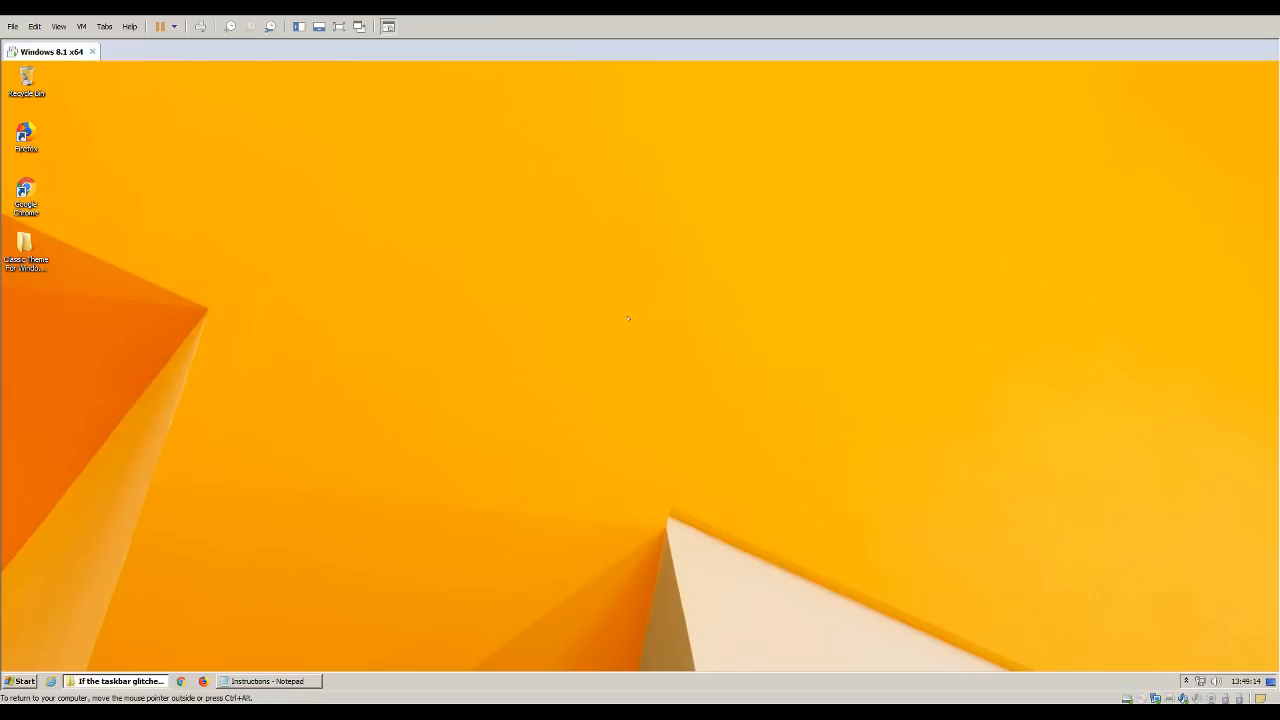
Bring up the Instructions file, clear the highlight on its deskn.cpl paragraph, and minimize it.
click(247, 678)
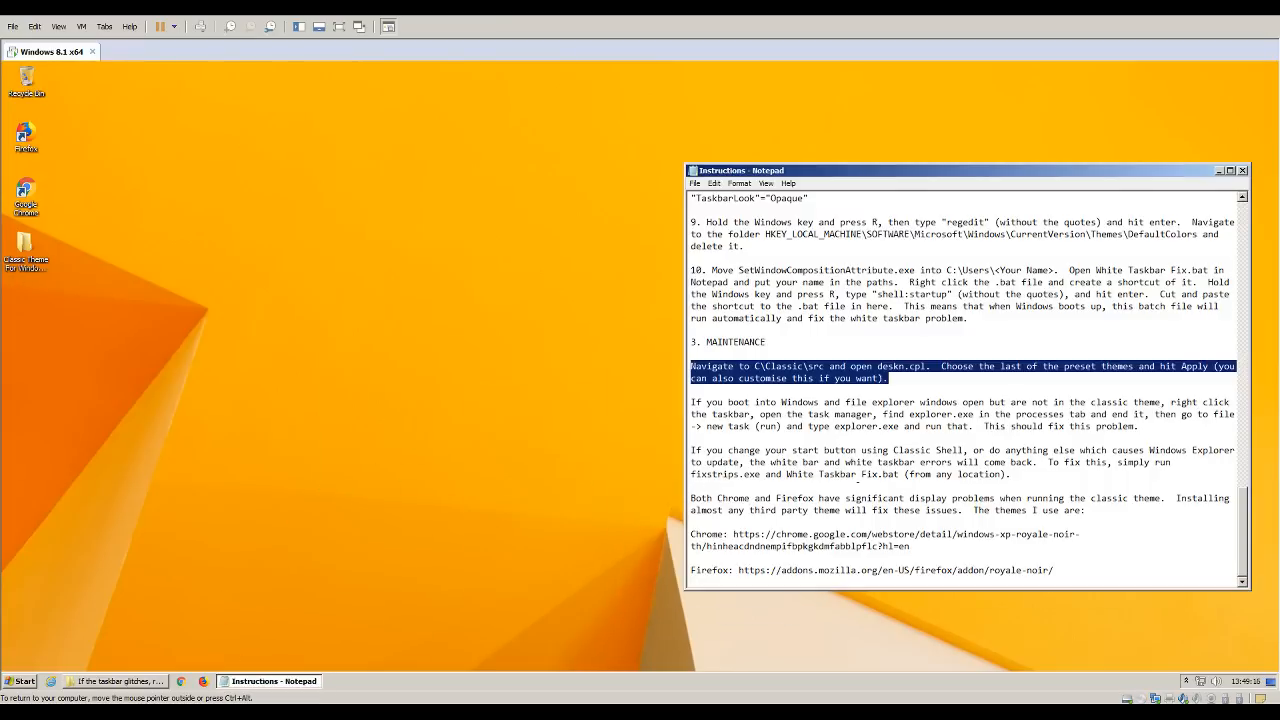
click(935, 393)
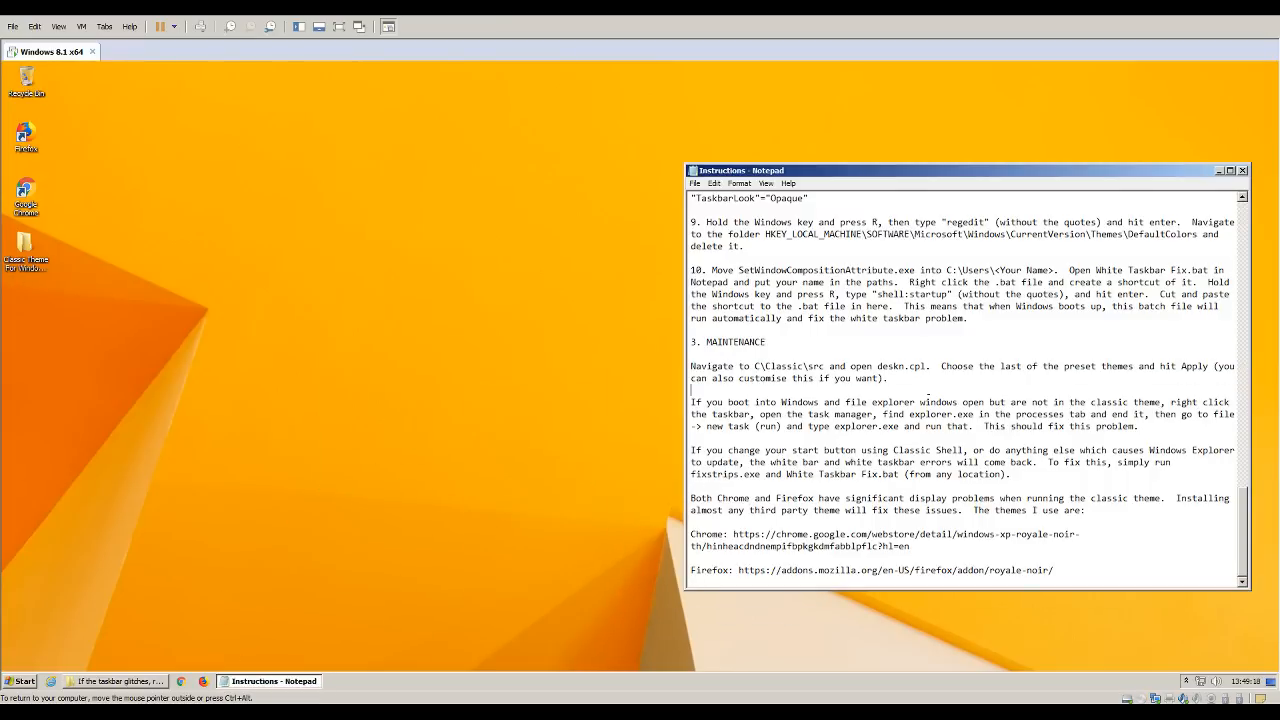
click(258, 681)
Open Paint, examine its View and Home ribbons and File menu under the classic theme, and close it.
click(36, 680)
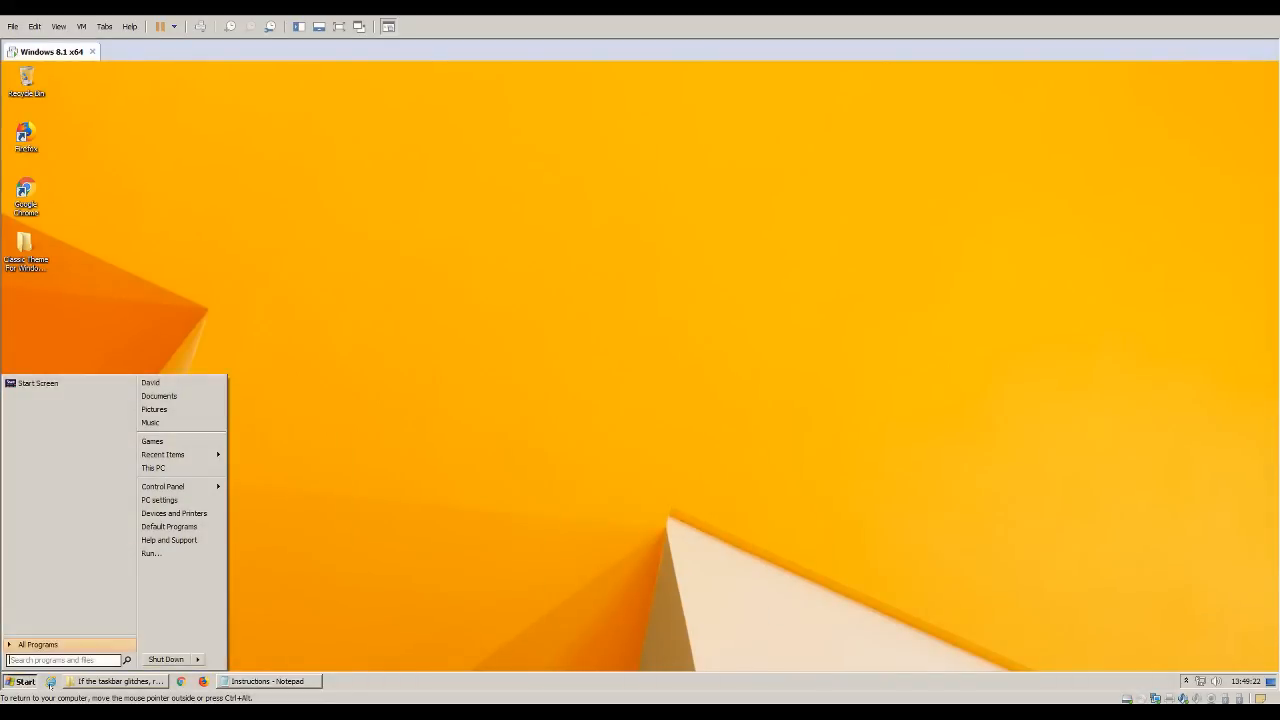
text(paint)
key(Return)
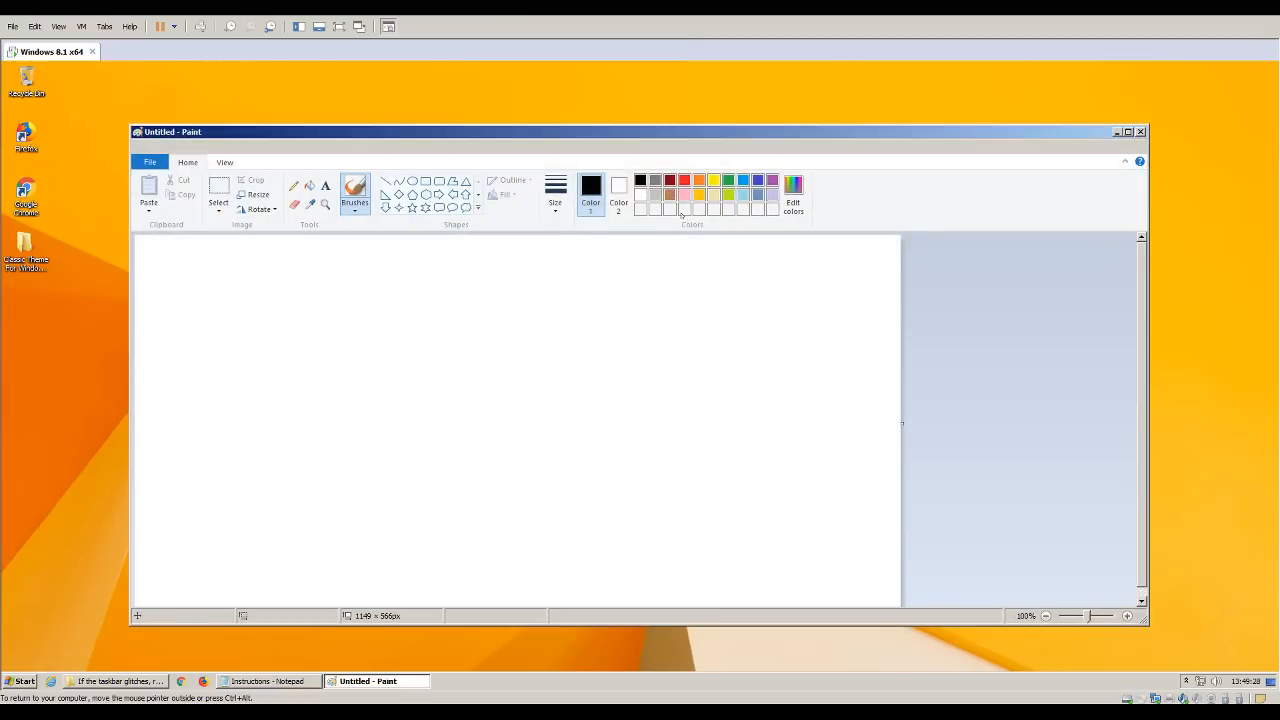
click(224, 162)
click(186, 162)
click(149, 162)
click(149, 162)
click(1140, 131)
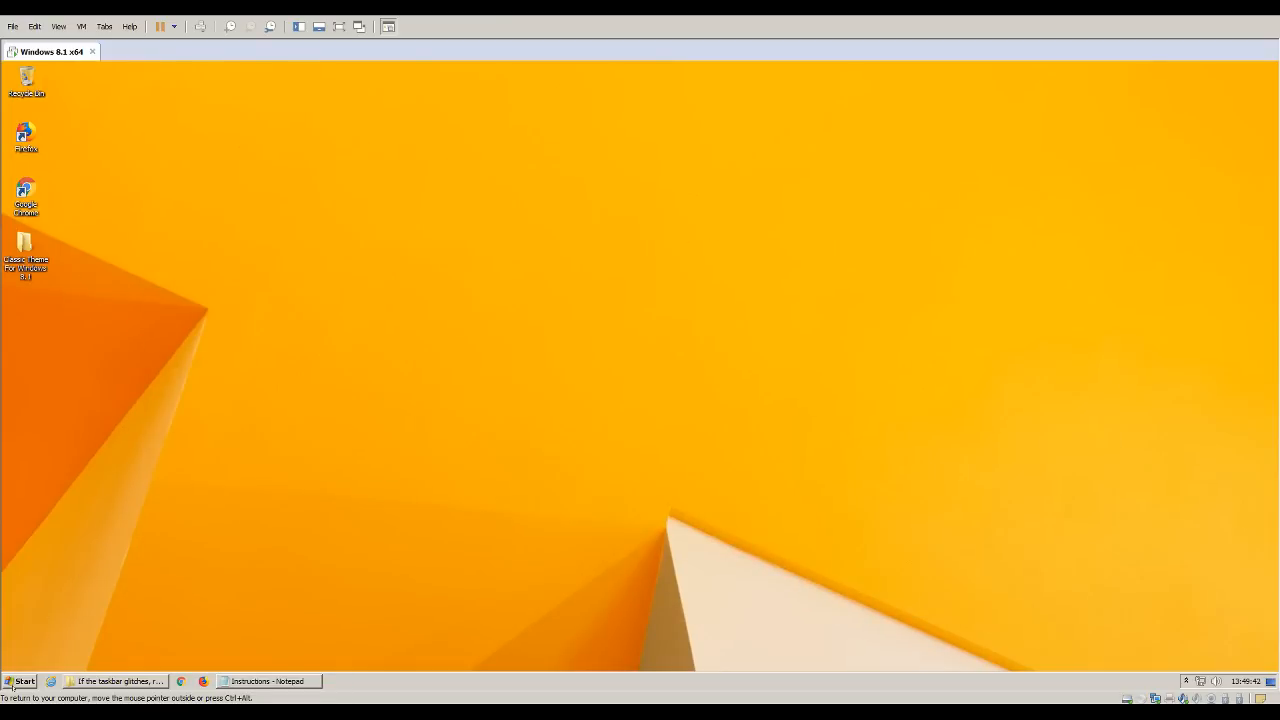
Change the custom Start button image in the Classic Start Menu settings to Windows Whistler (Beta of Windows XP).
click(14, 681)
right_click(14, 681)
click(30, 645)
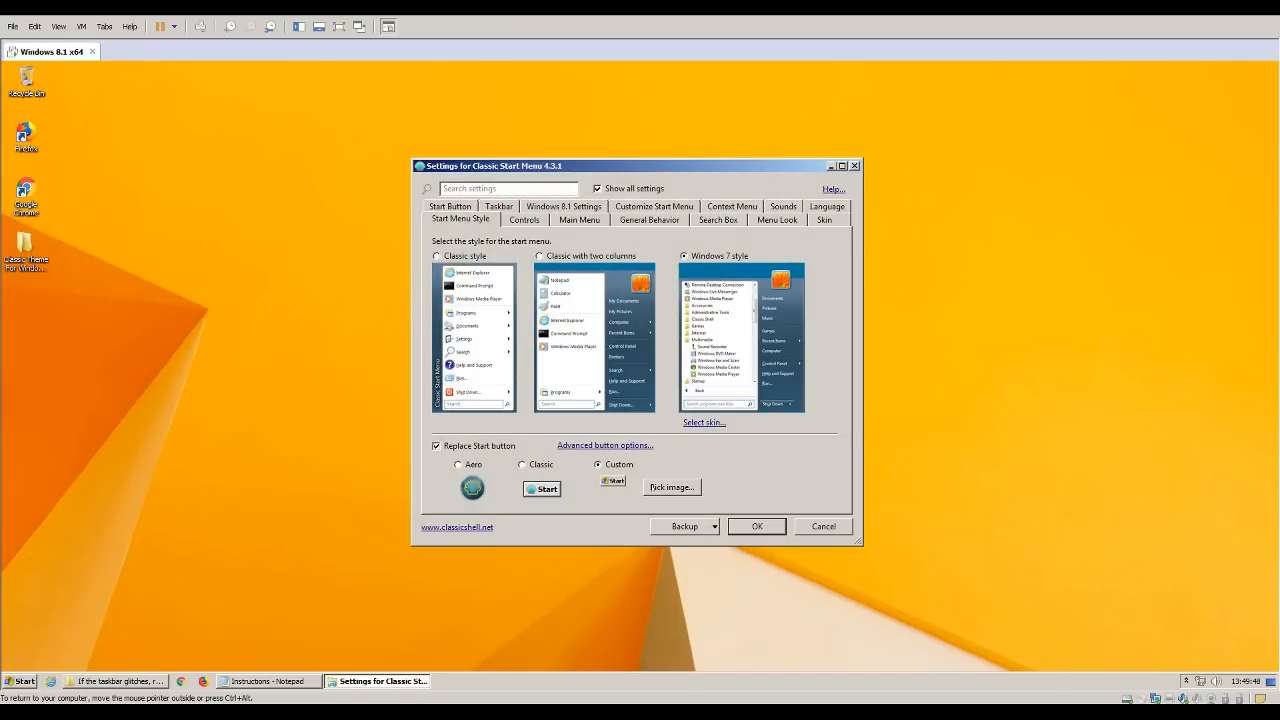
click(672, 487)
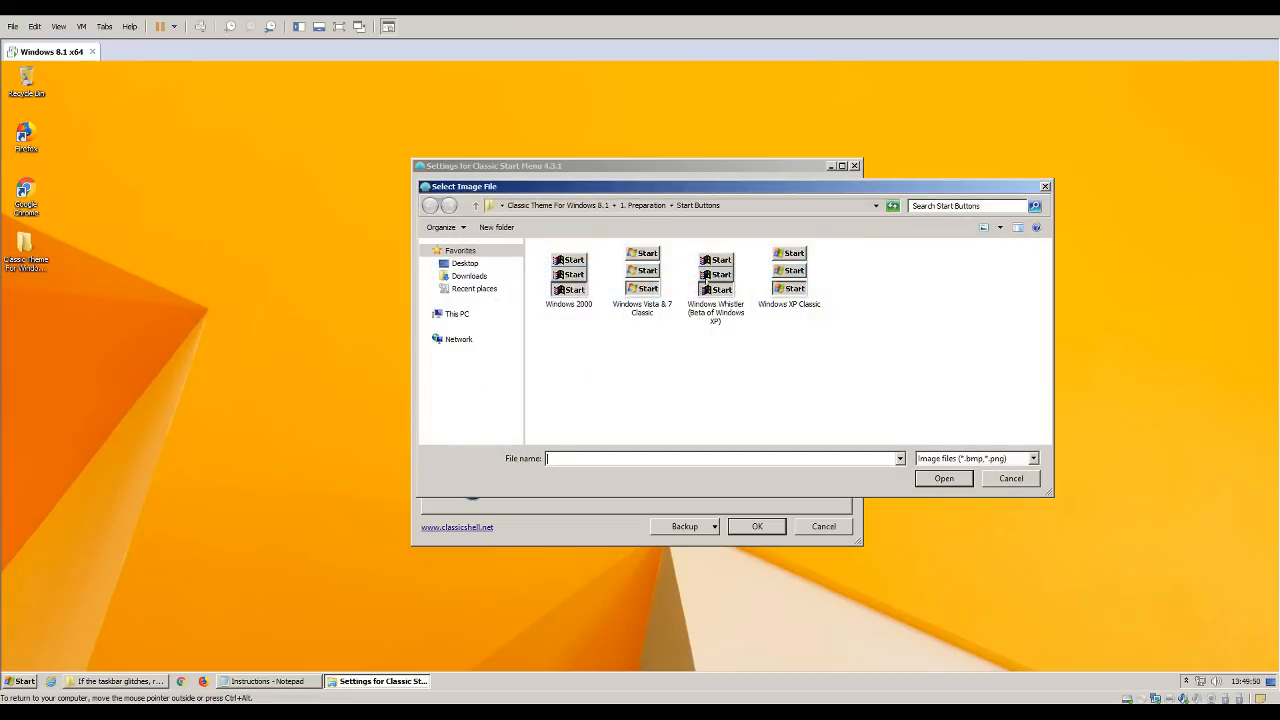
double_click(710, 276)
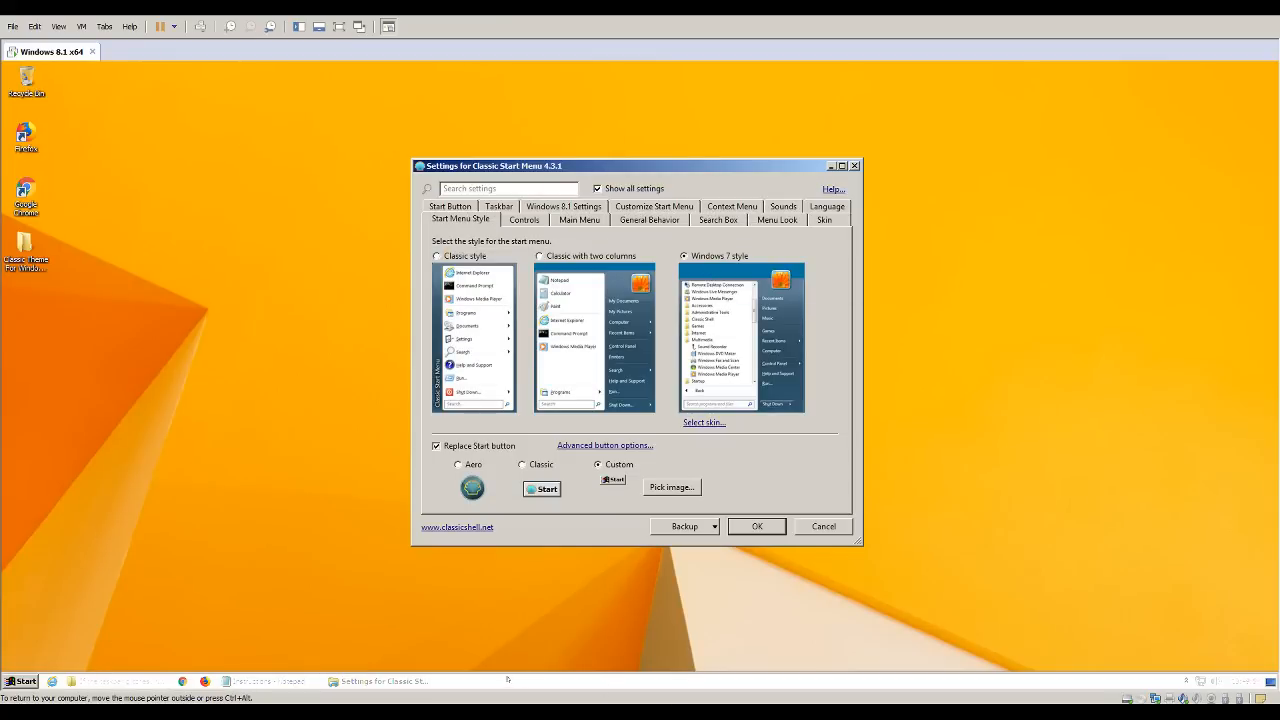
click(757, 526)
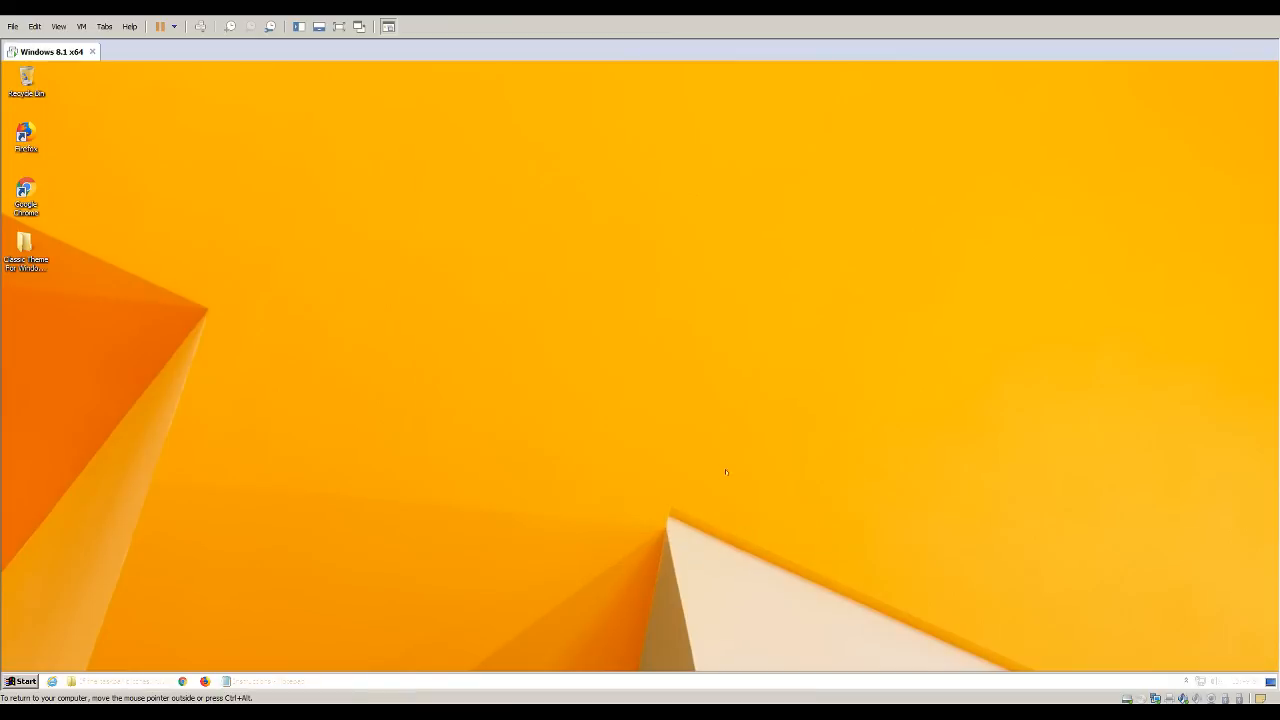
Run fixstrips and White Taskbar Fix from the taskbar glitches folder, and minimize the folder window.
click(110, 683)
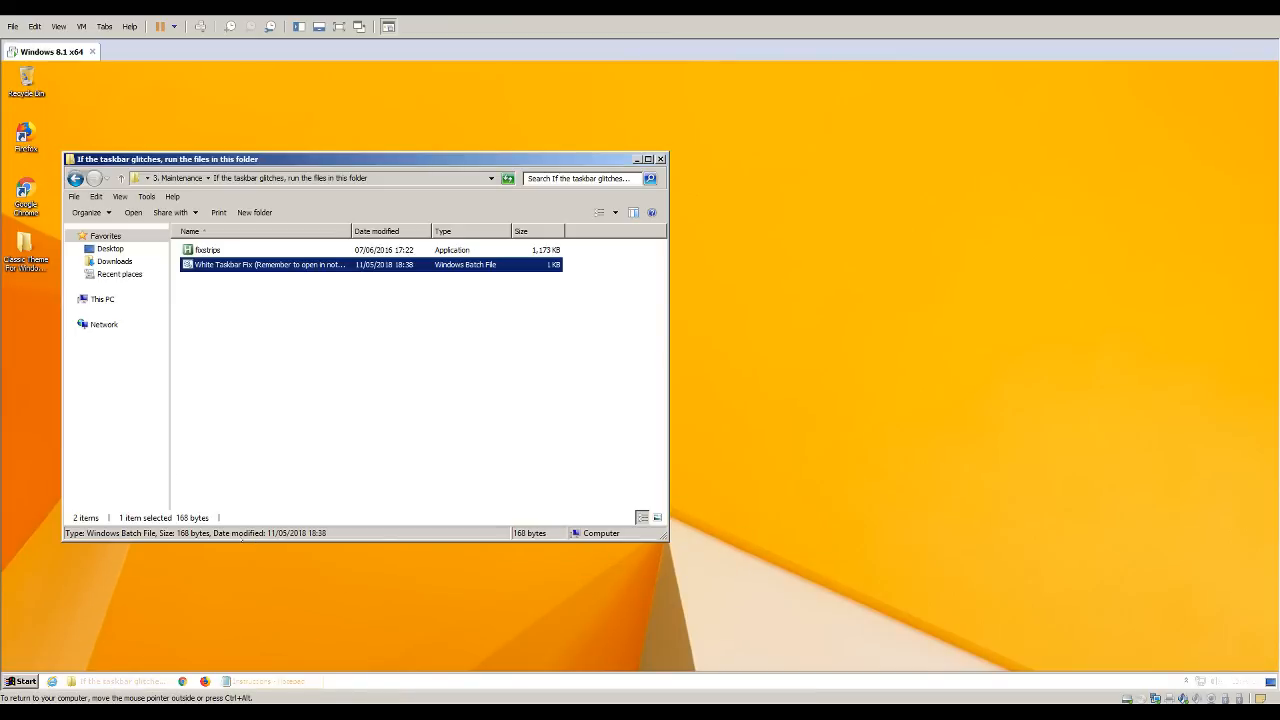
click(207, 250)
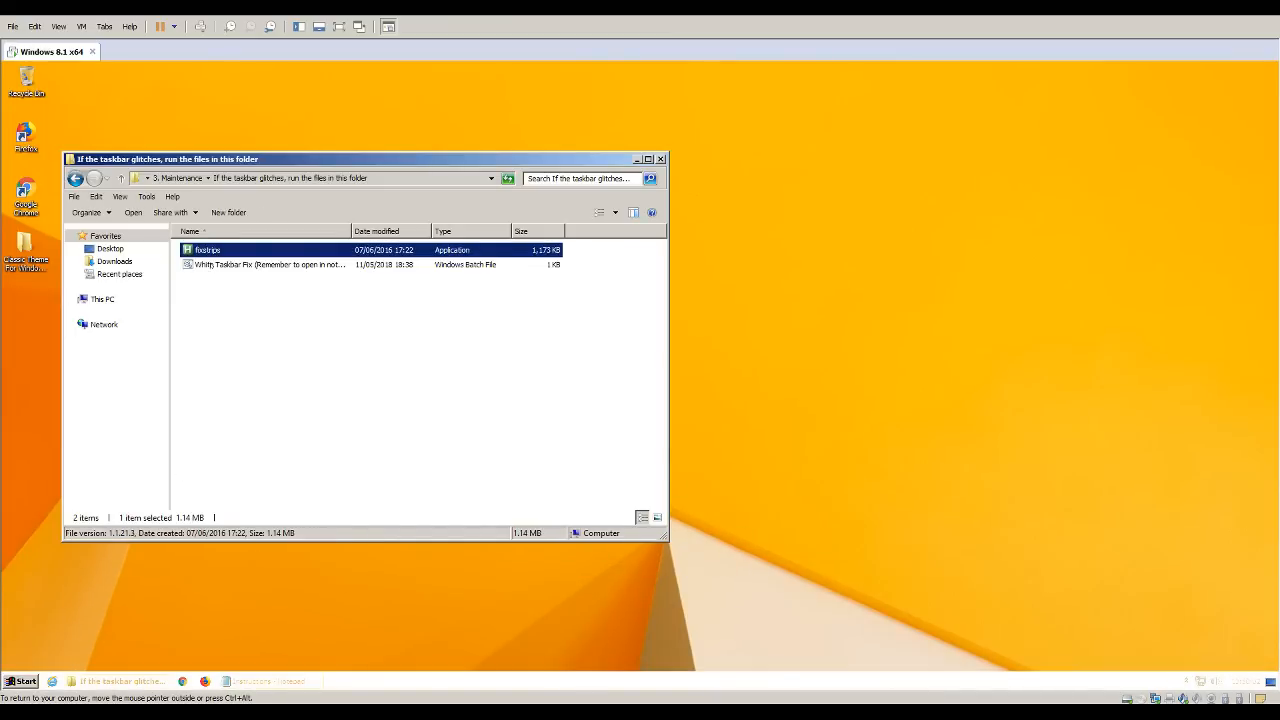
double_click(199, 264)
click(110, 681)
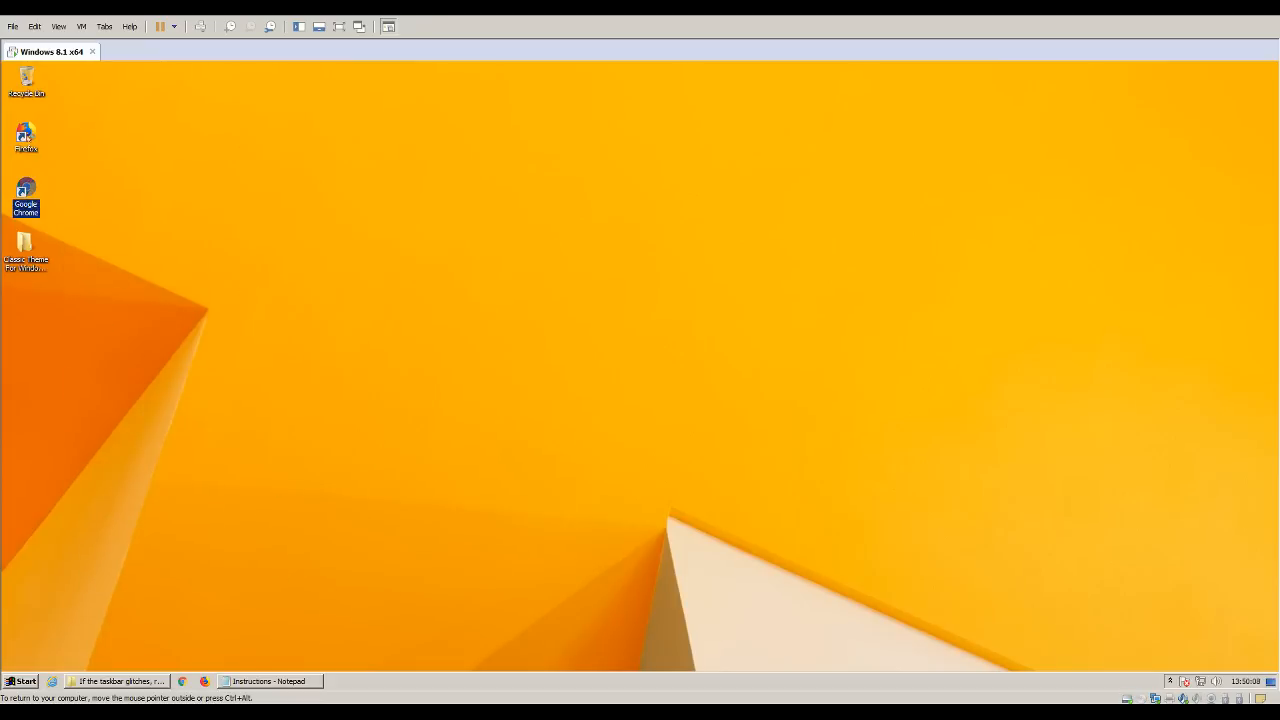
Open Chrome and Firefox from the desktop, close the duplicate Firefox window, and minimize the remaining one.
click(26, 137)
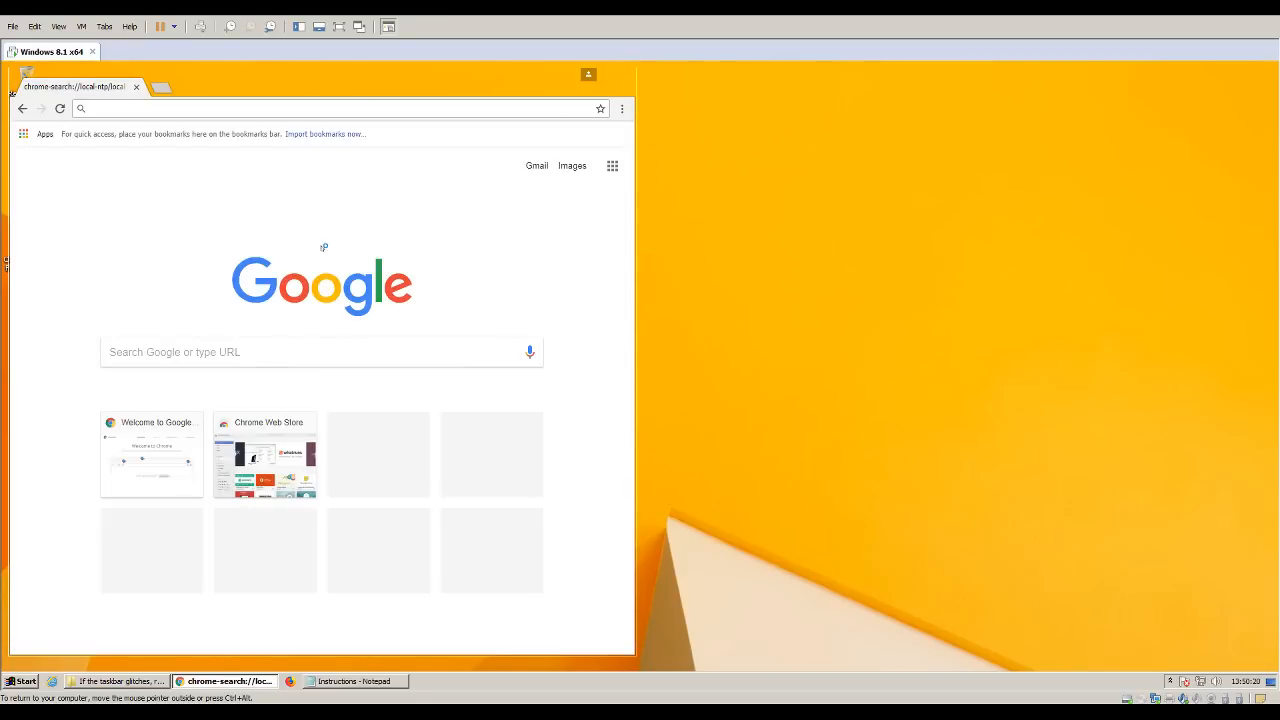
click(248, 682)
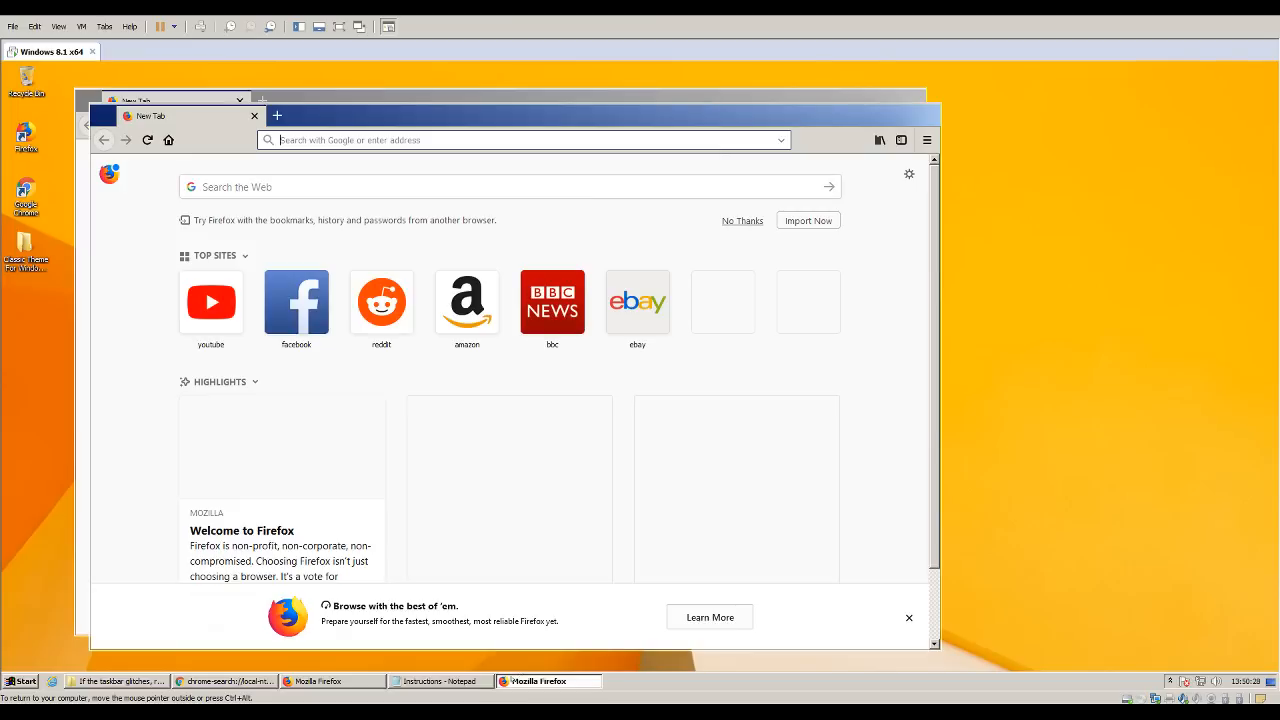
click(576, 403)
right_click(540, 681)
click(548, 675)
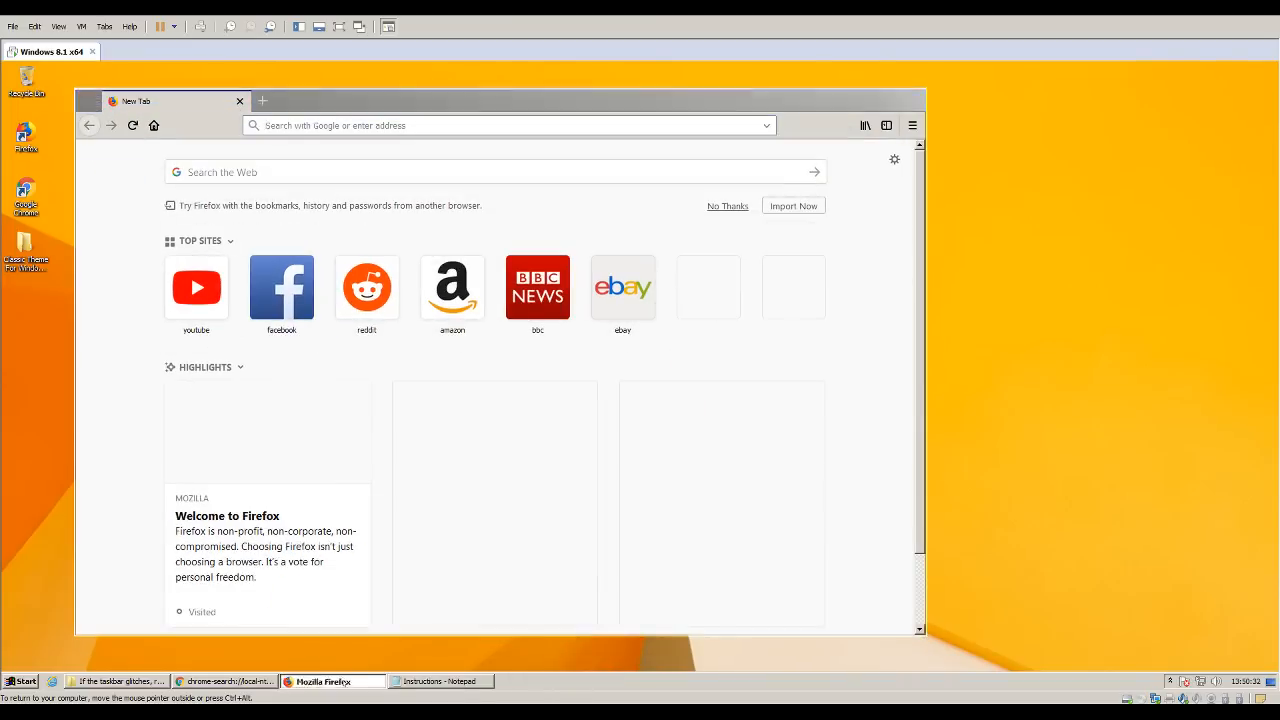
click(318, 681)
Bring up the Chrome window, move it toward the middle of the desktop, and maximize it to check its title bar display.
click(225, 681)
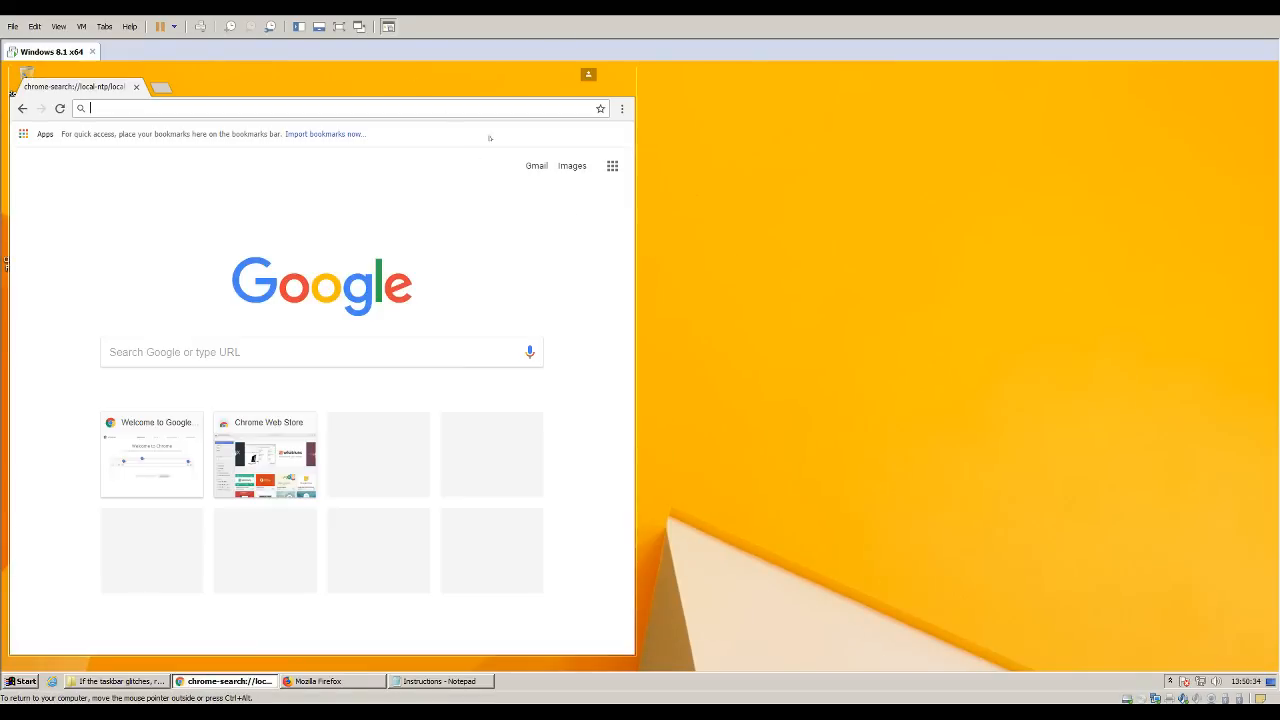
drag(481, 77, 791, 88)
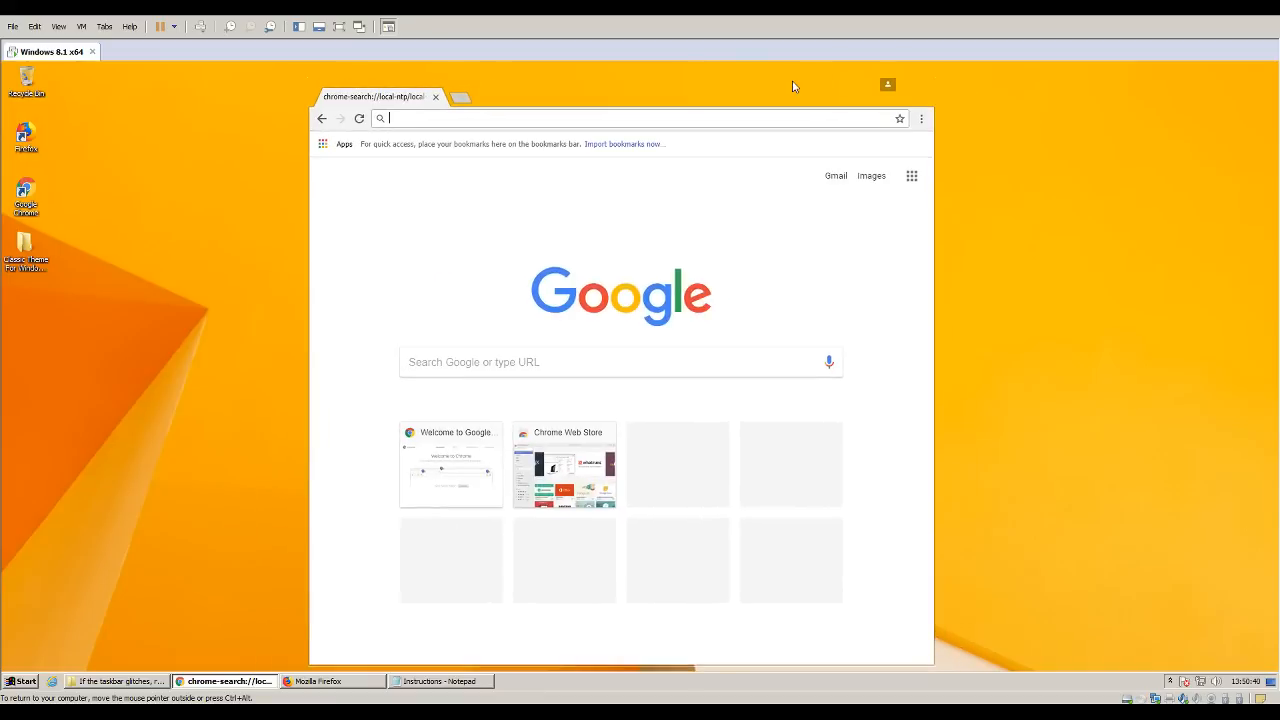
double_click(920, 91)
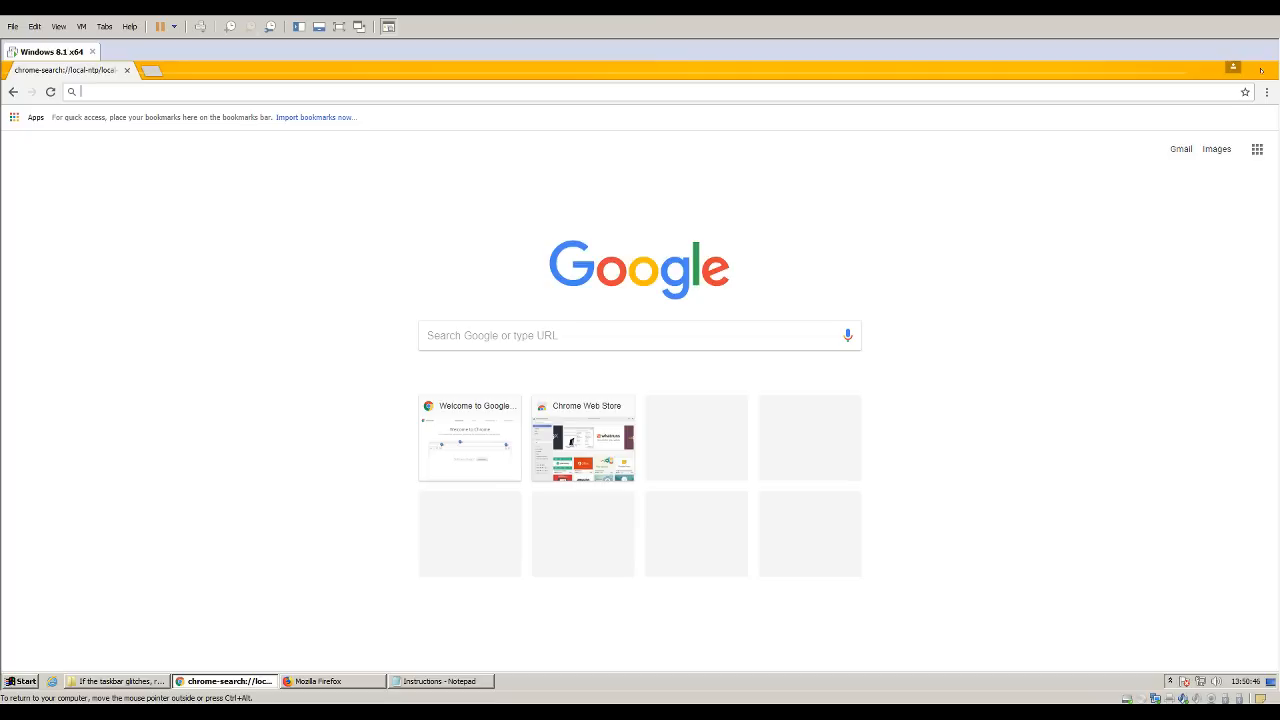
right_click(227, 684)
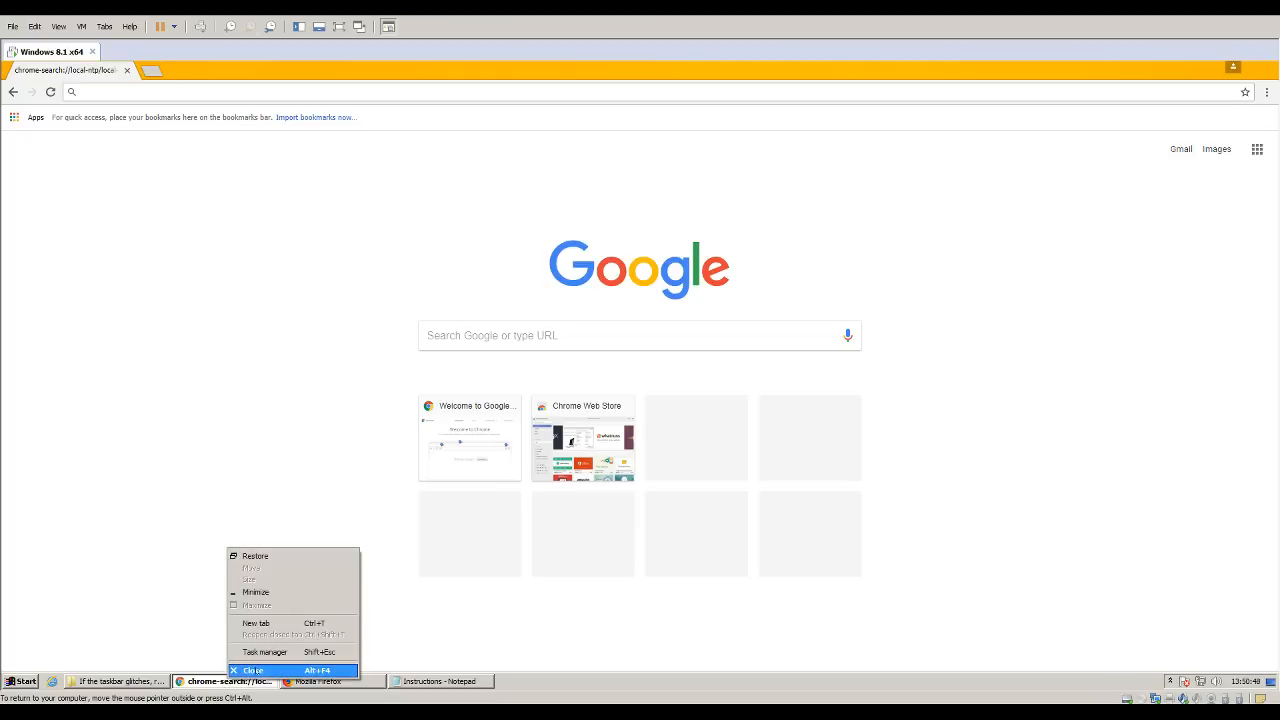
click(184, 579)
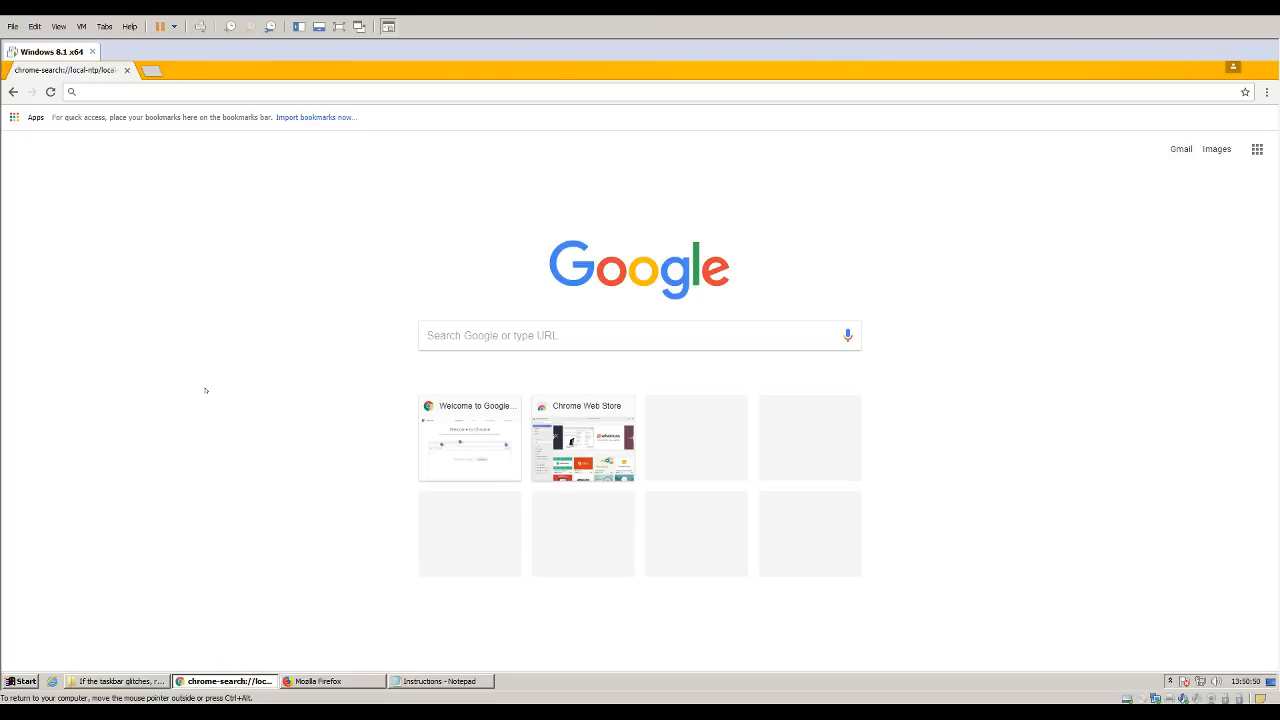
Copy the Chrome theme's web address from the Instructions file.
click(437, 681)
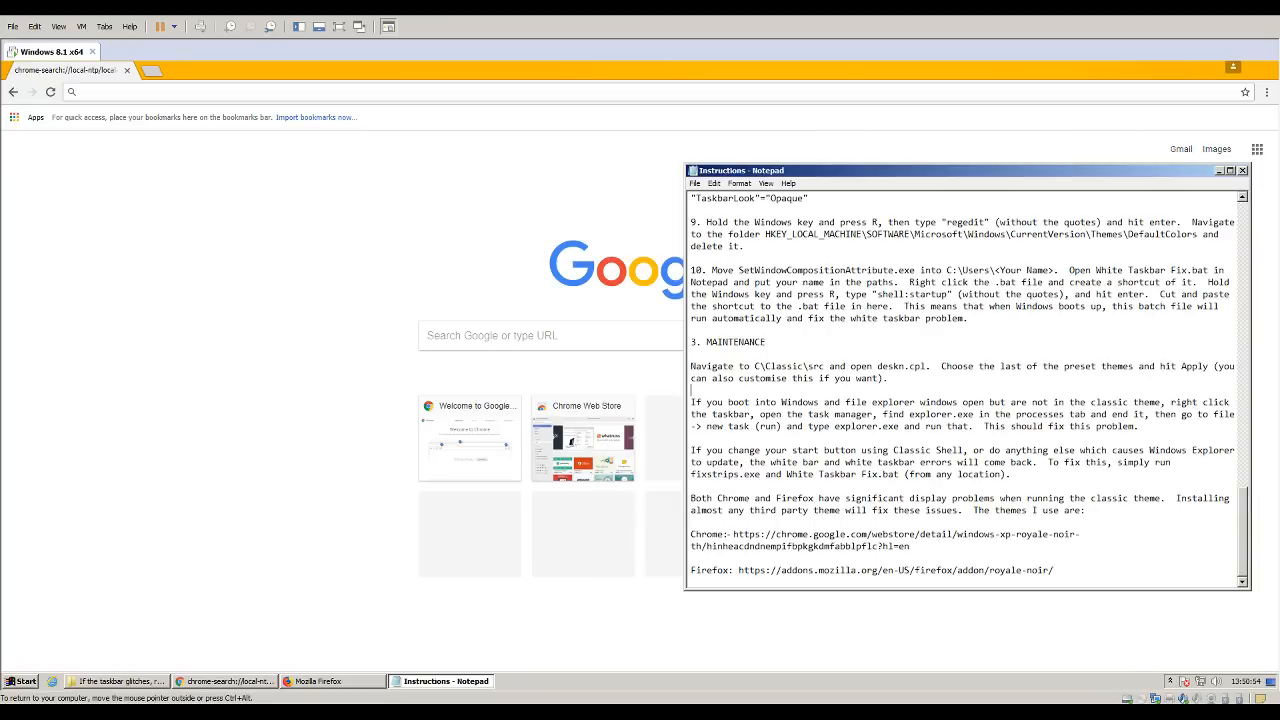
drag(729, 534, 910, 546)
right_click(920, 546)
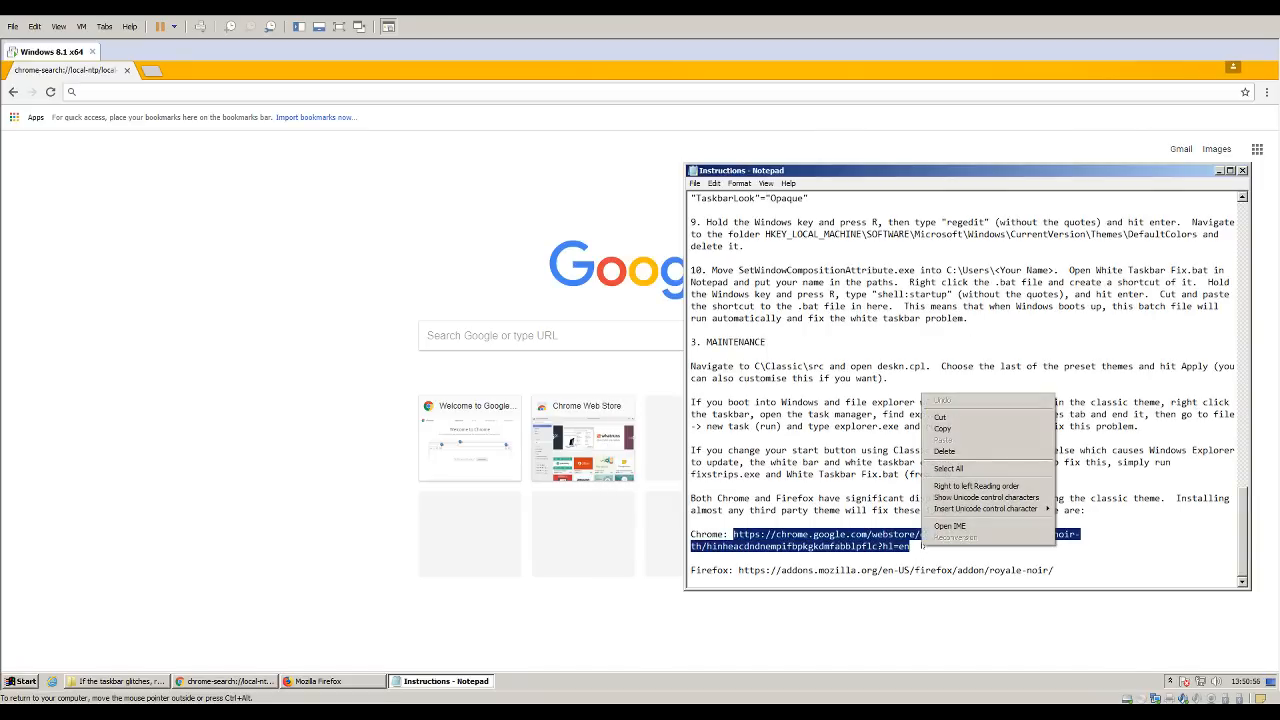
click(940, 429)
Install the Windows XP Royale Noir theme in Chrome from the copied address, and close the browser.
click(399, 91)
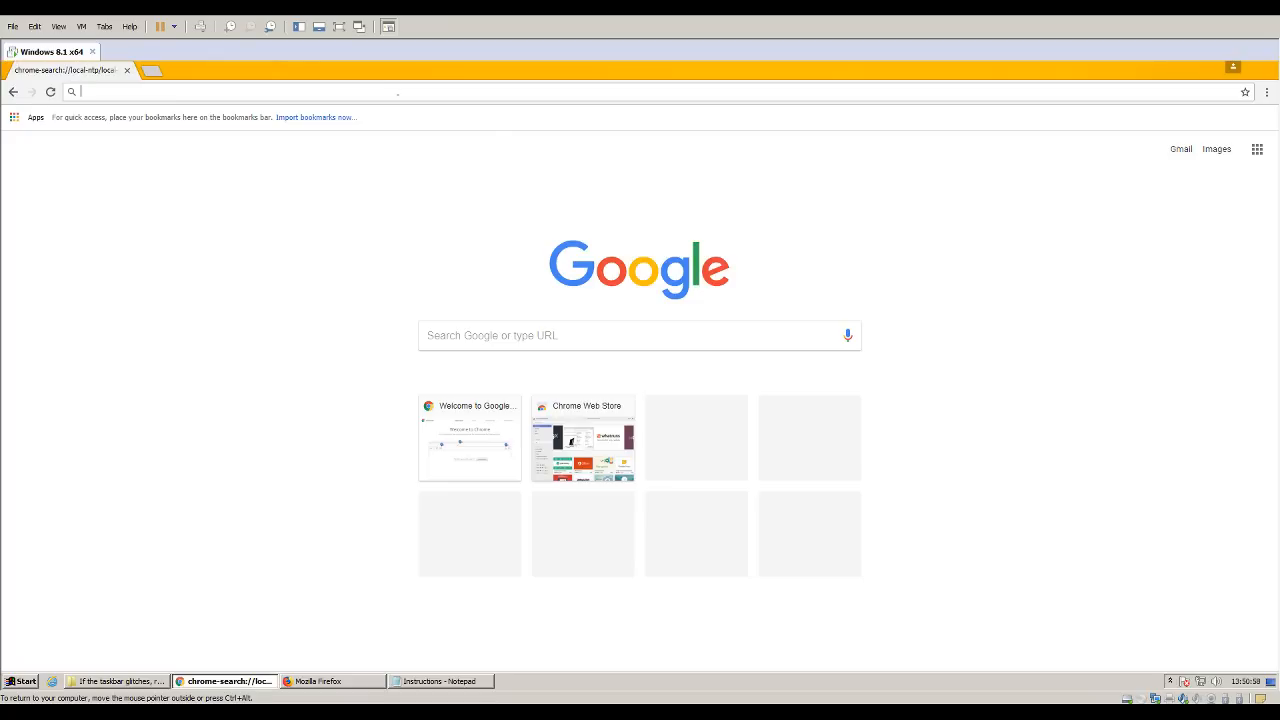
right_click(398, 92)
click(434, 167)
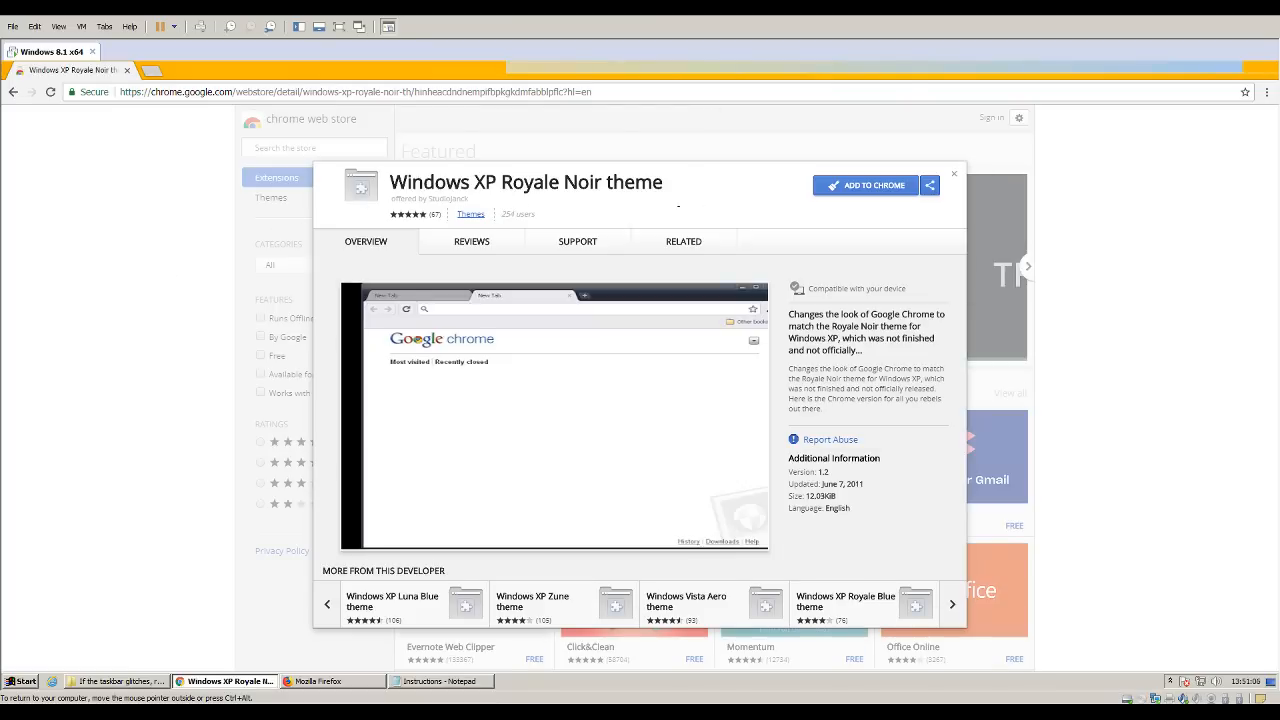
click(826, 192)
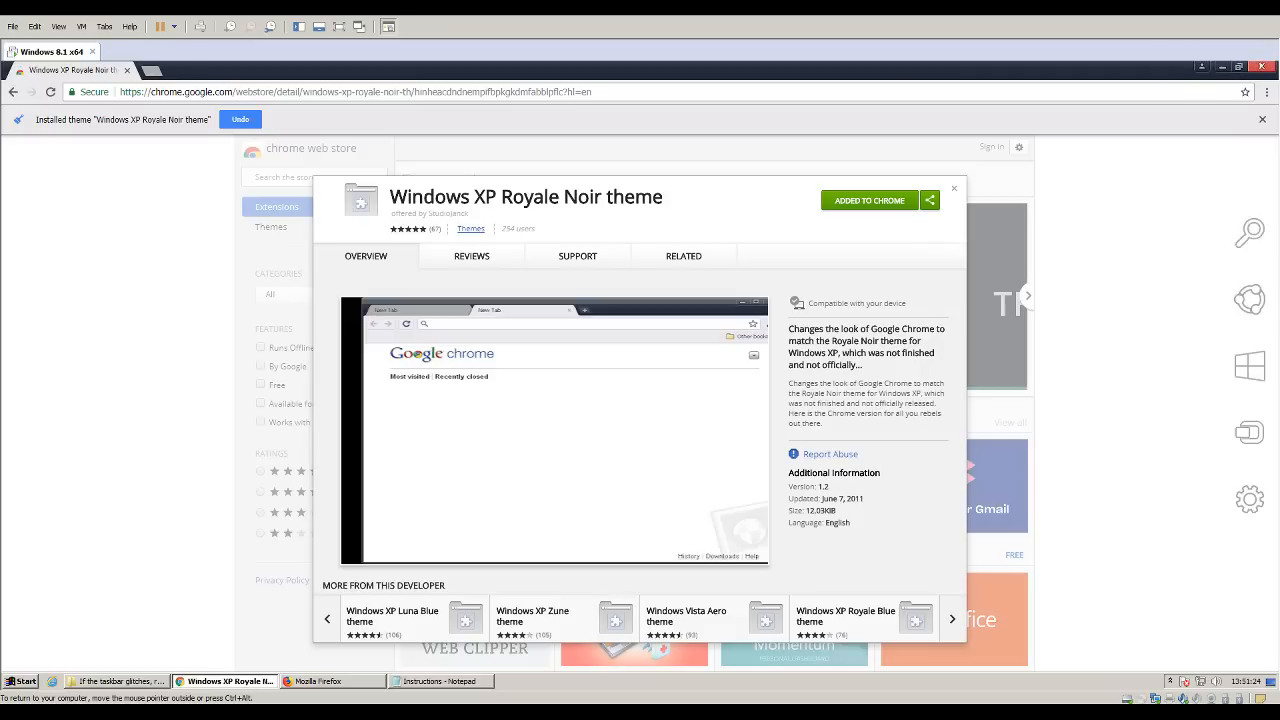
click(1262, 67)
Enable the Title Bar and the Menu Bar in Firefox's customisation page.
click(232, 681)
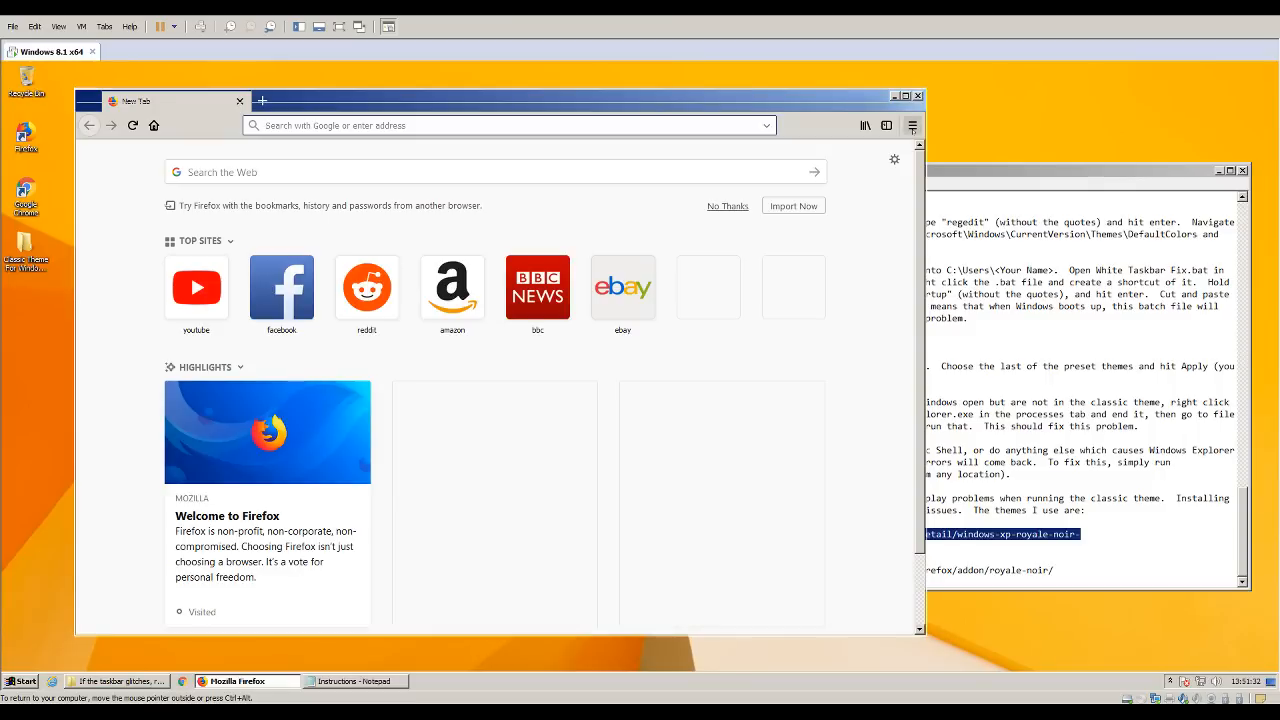
click(912, 125)
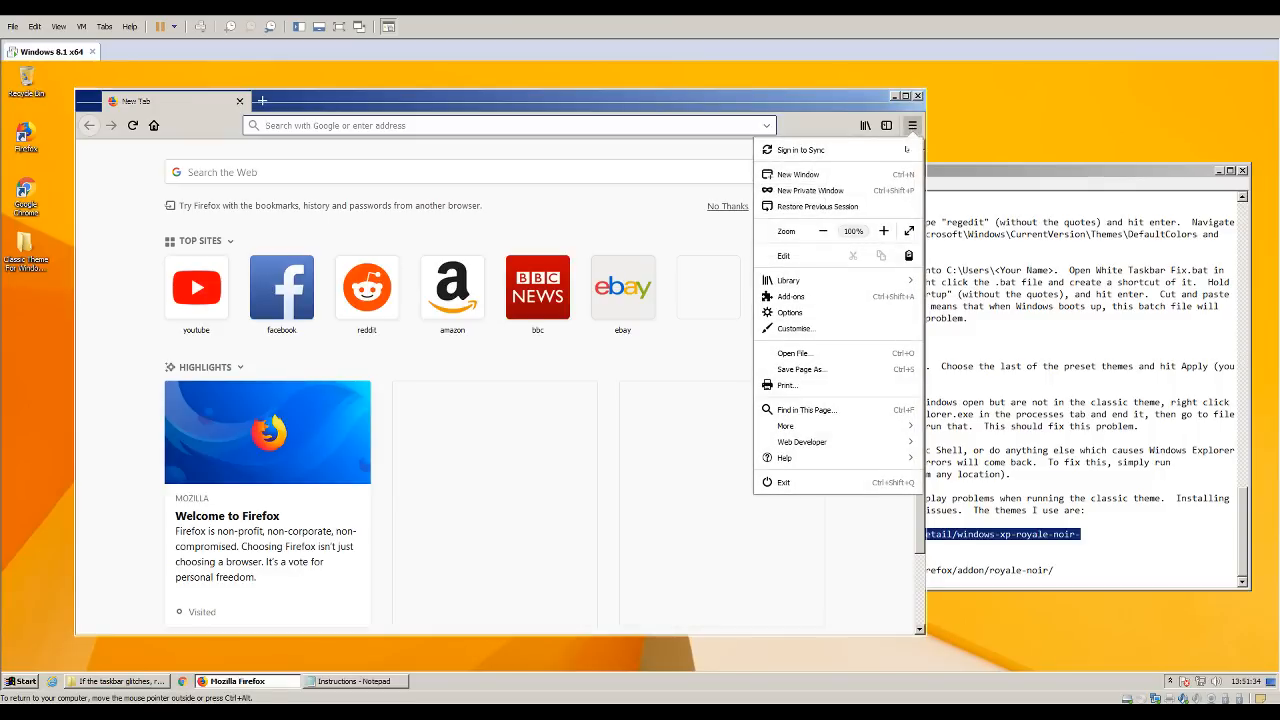
click(761, 328)
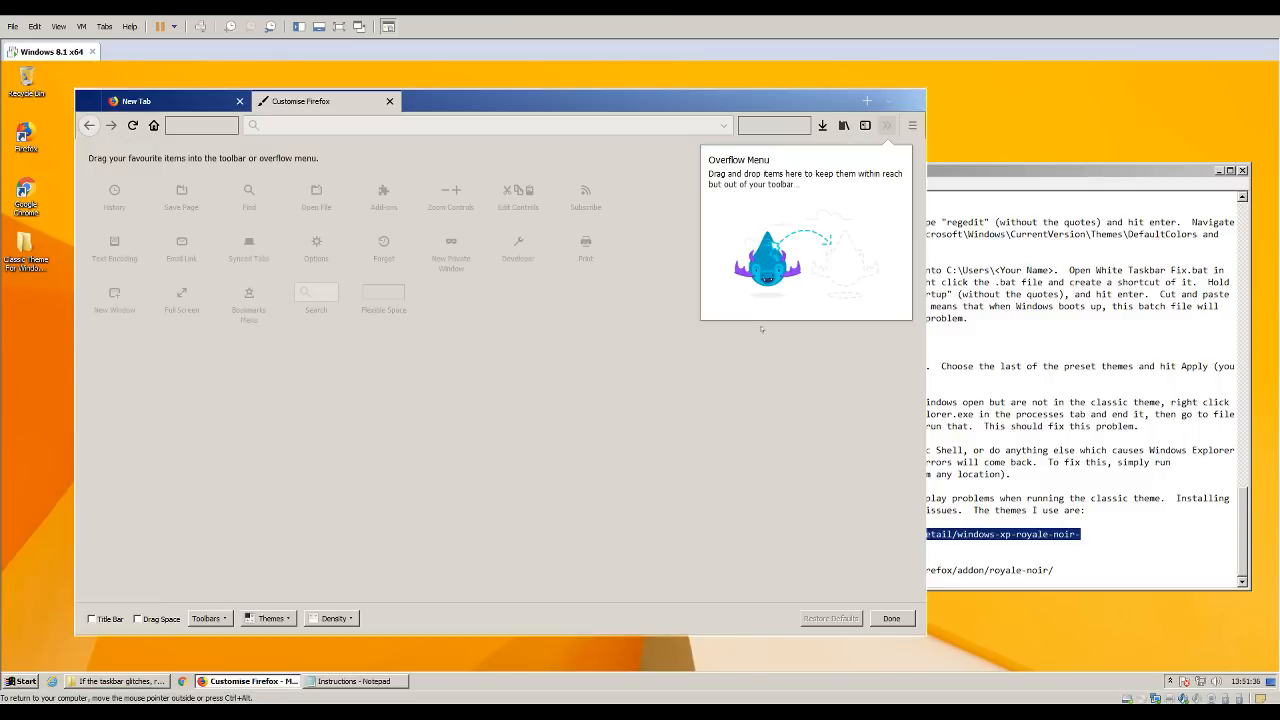
click(92, 619)
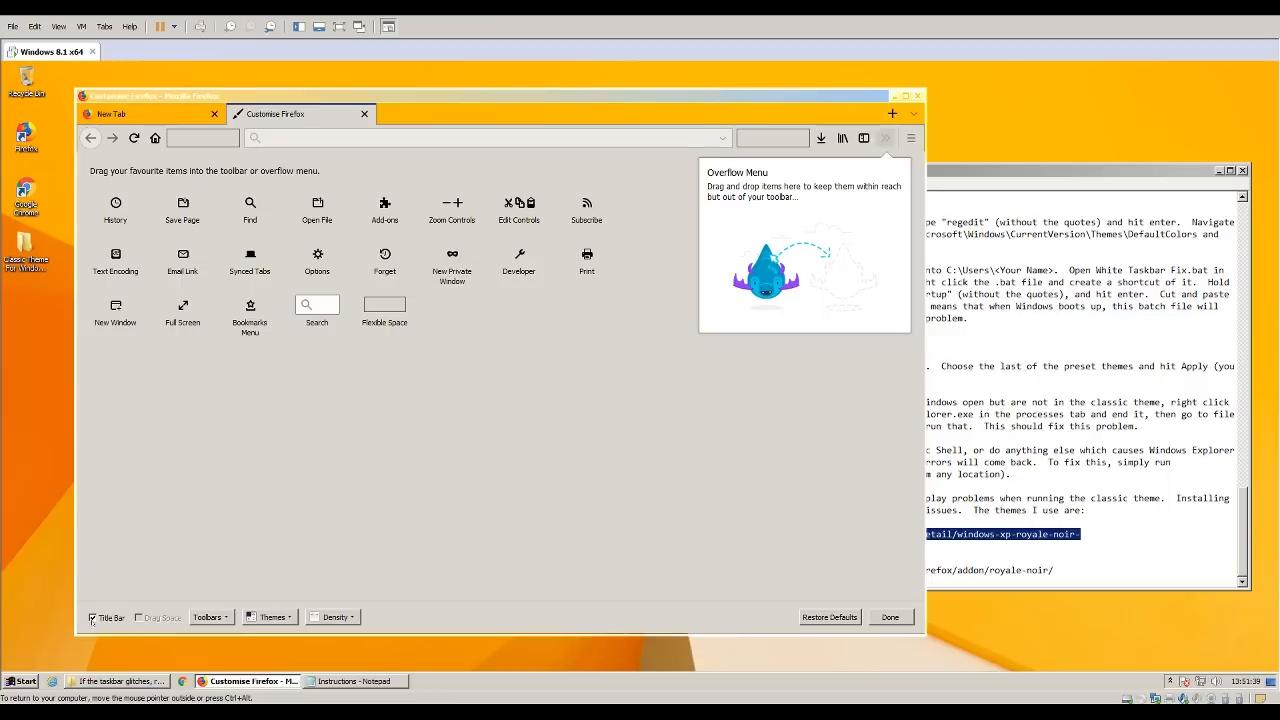
click(207, 618)
click(219, 633)
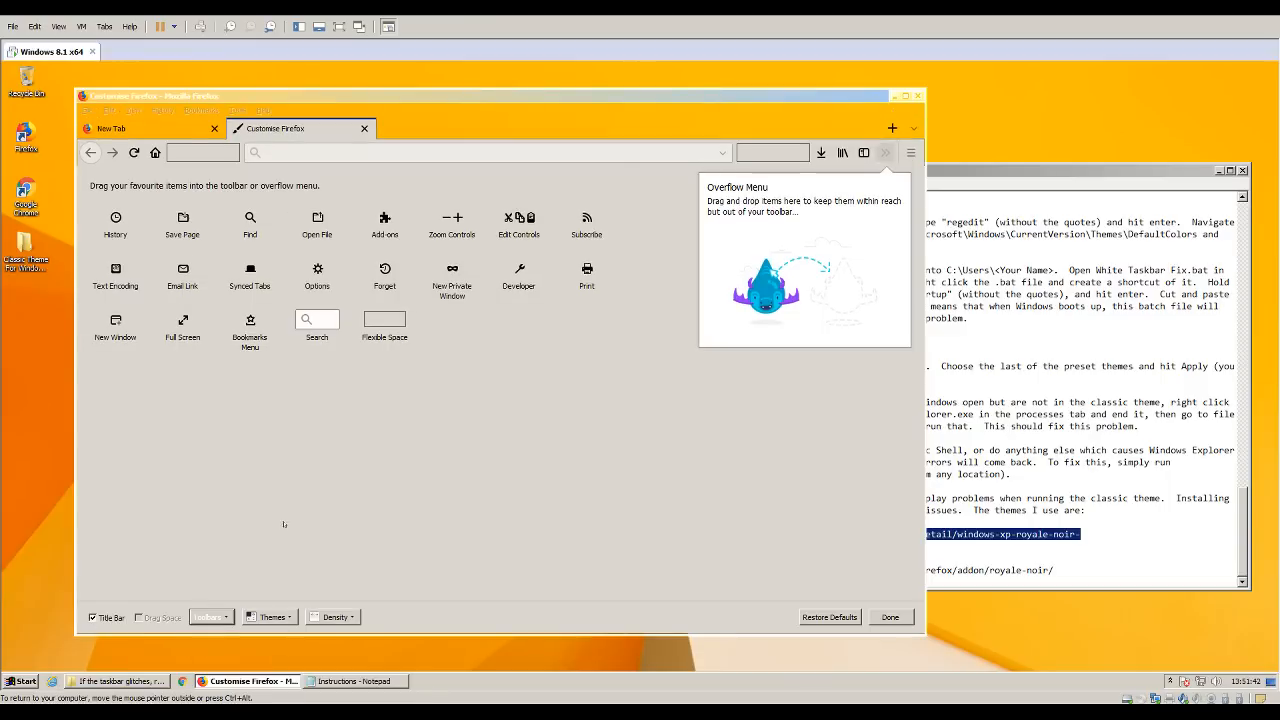
Check how the Firefox title bar and window buttons display by maximizing, restoring and moving its window.
click(904, 96)
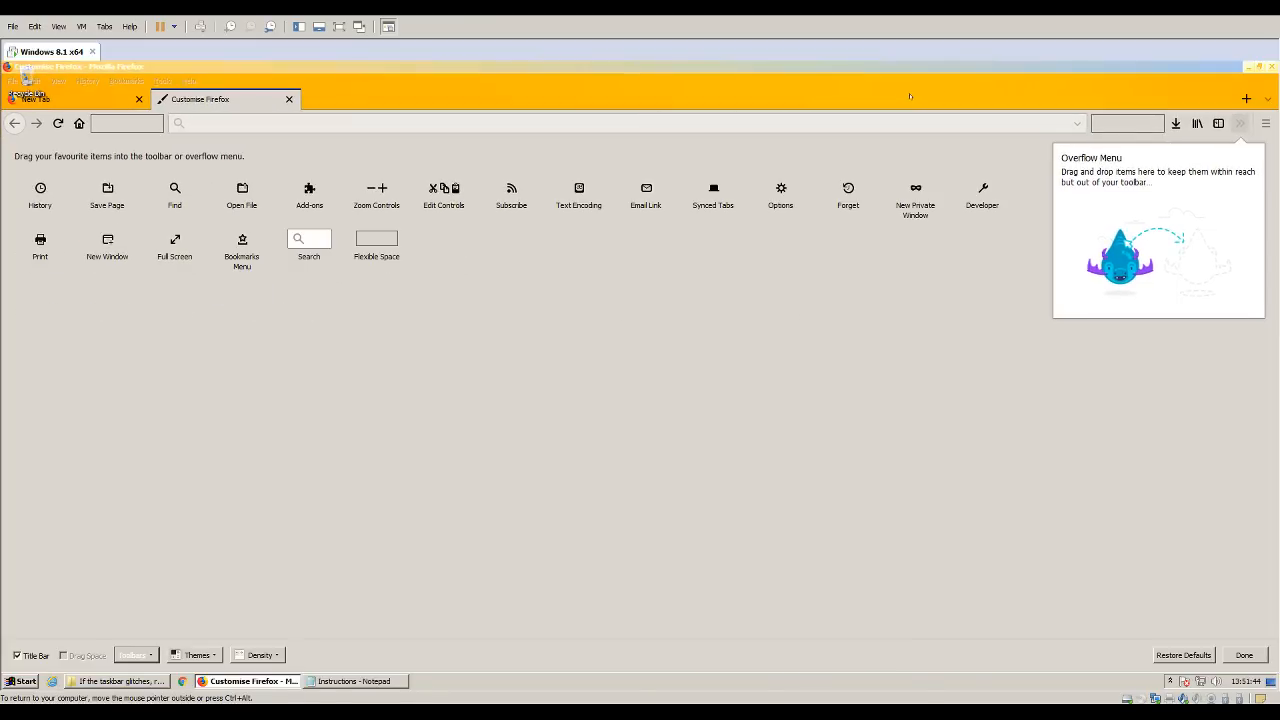
click(1260, 67)
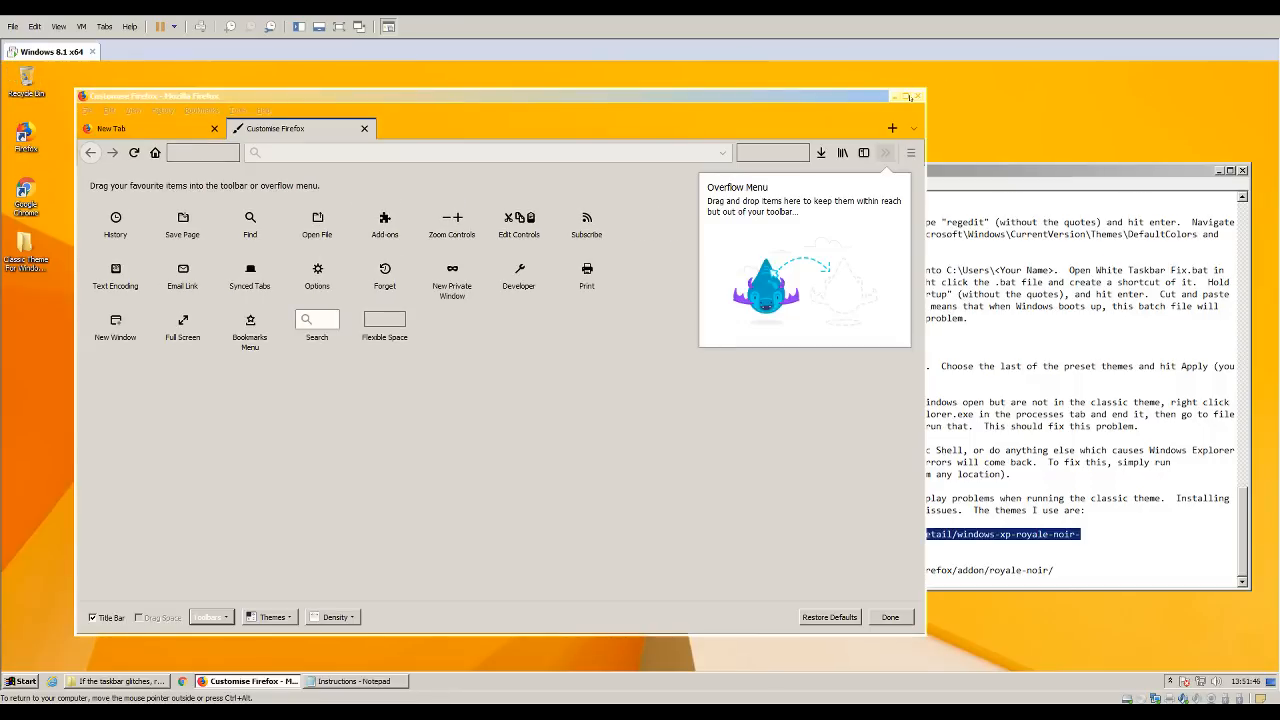
drag(562, 104, 713, 97)
double_click(713, 97)
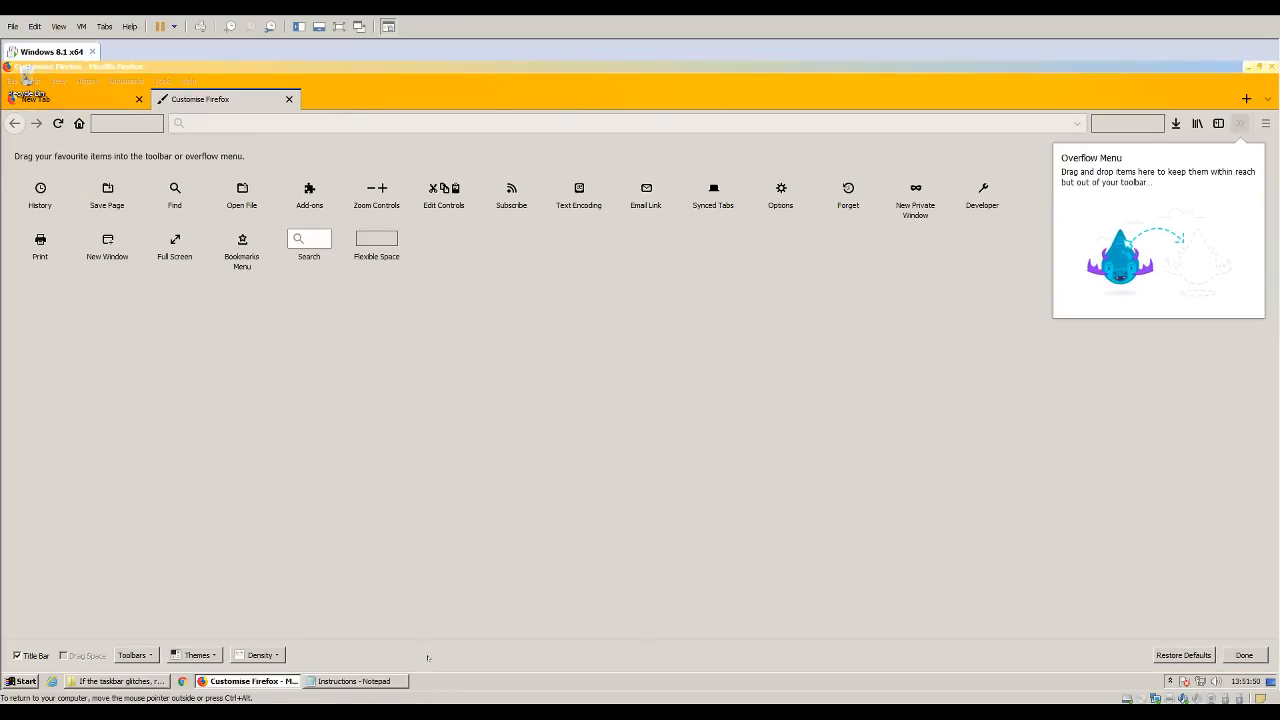
Copy the Firefox theme's web address from the Instructions file.
click(325, 683)
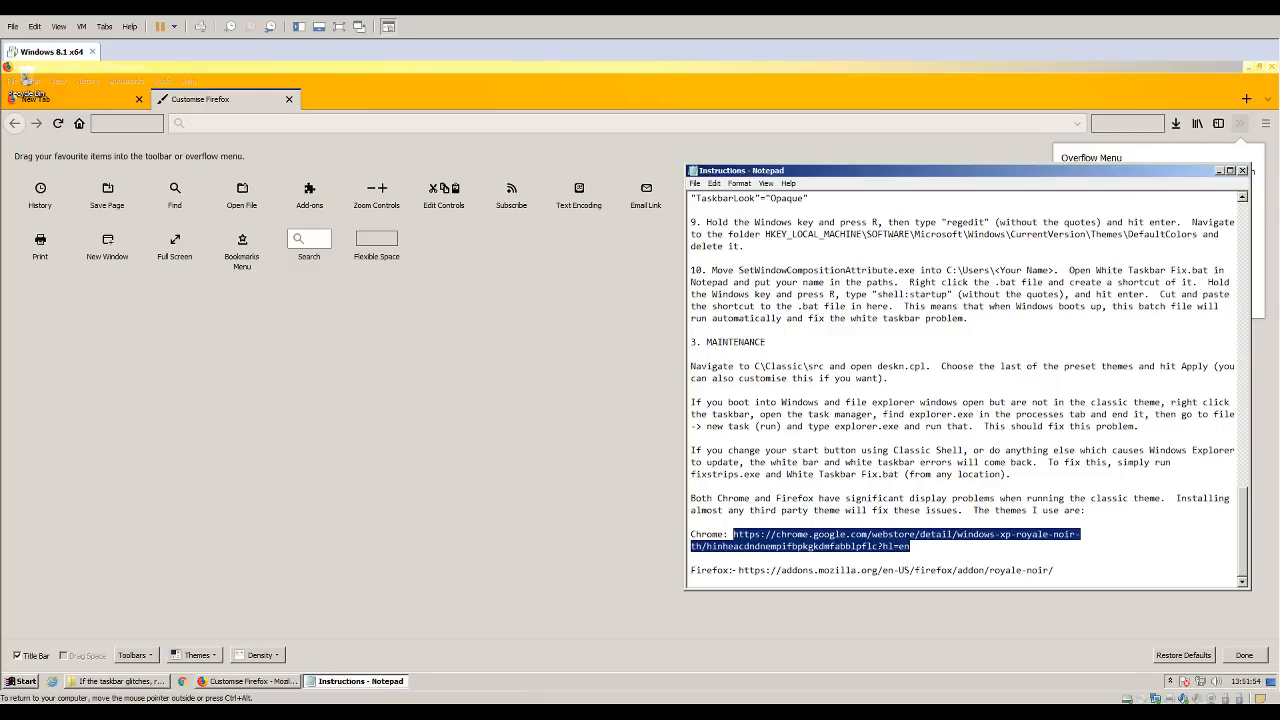
drag(738, 570, 1080, 586)
right_click(1043, 578)
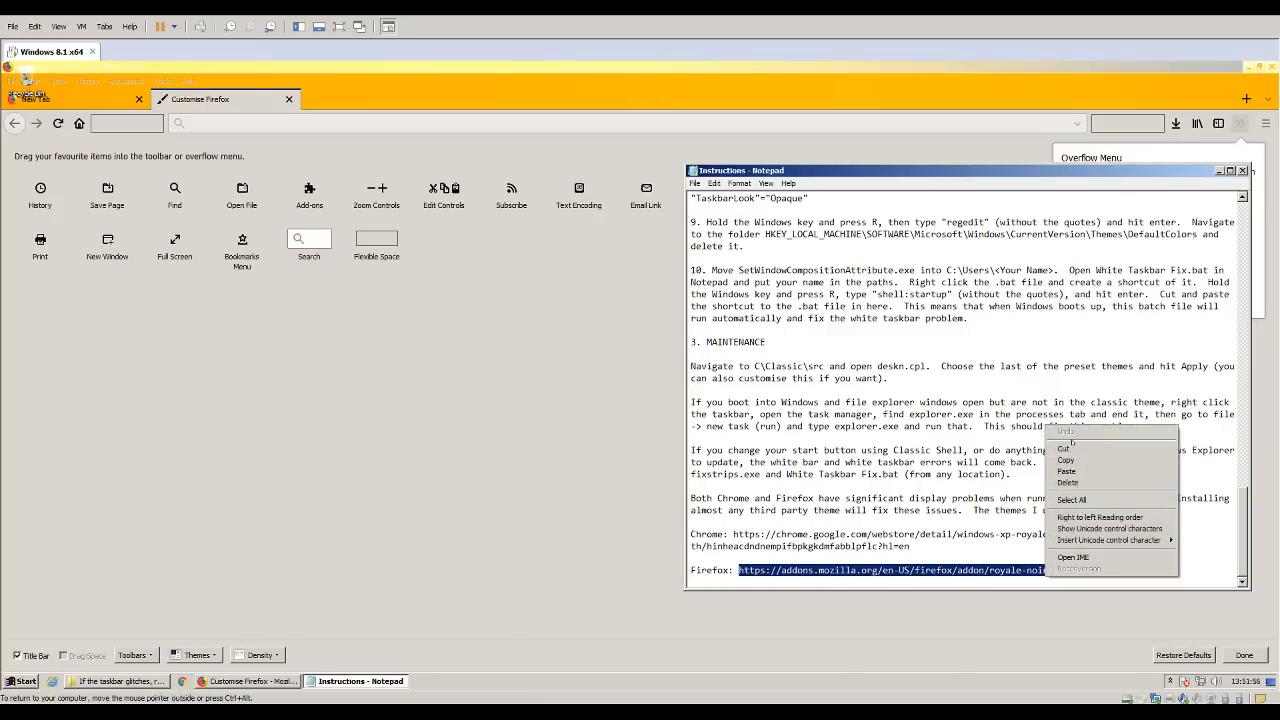
click(1068, 461)
Install the Royale Noir theme in Firefox from the copied address, closing the Customise Firefox tab.
click(93, 97)
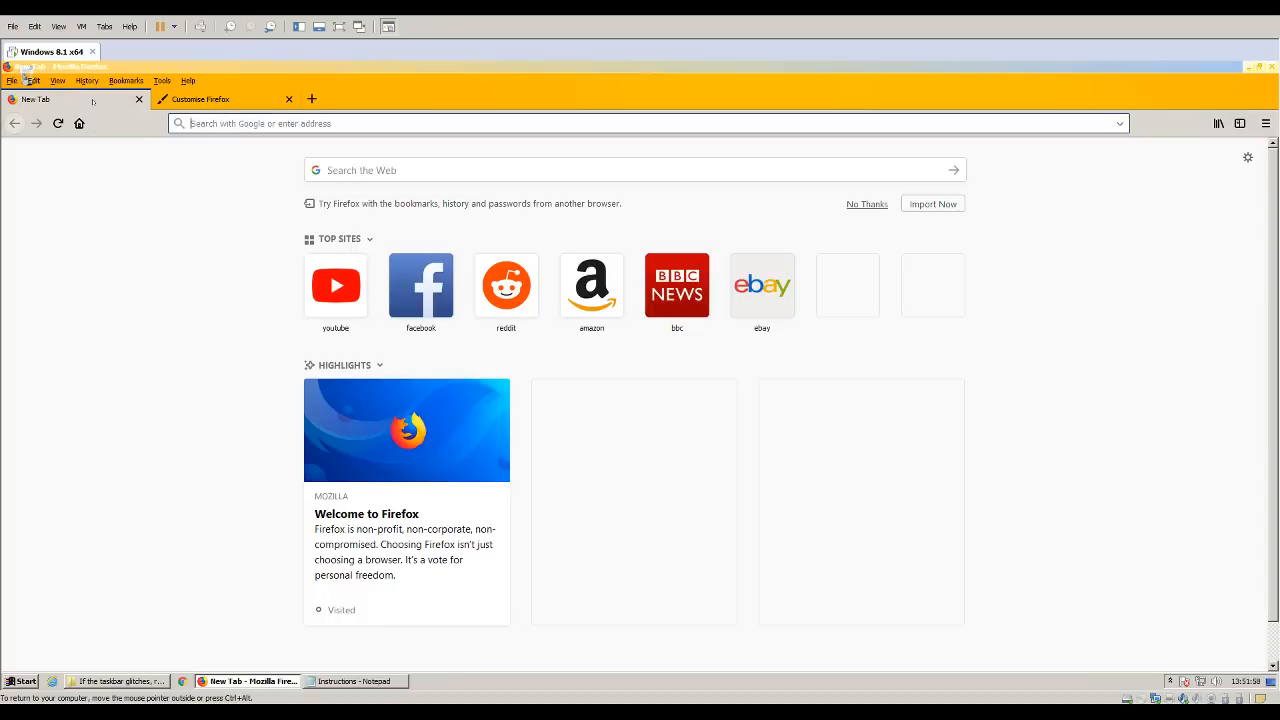
right_click(237, 123)
click(245, 194)
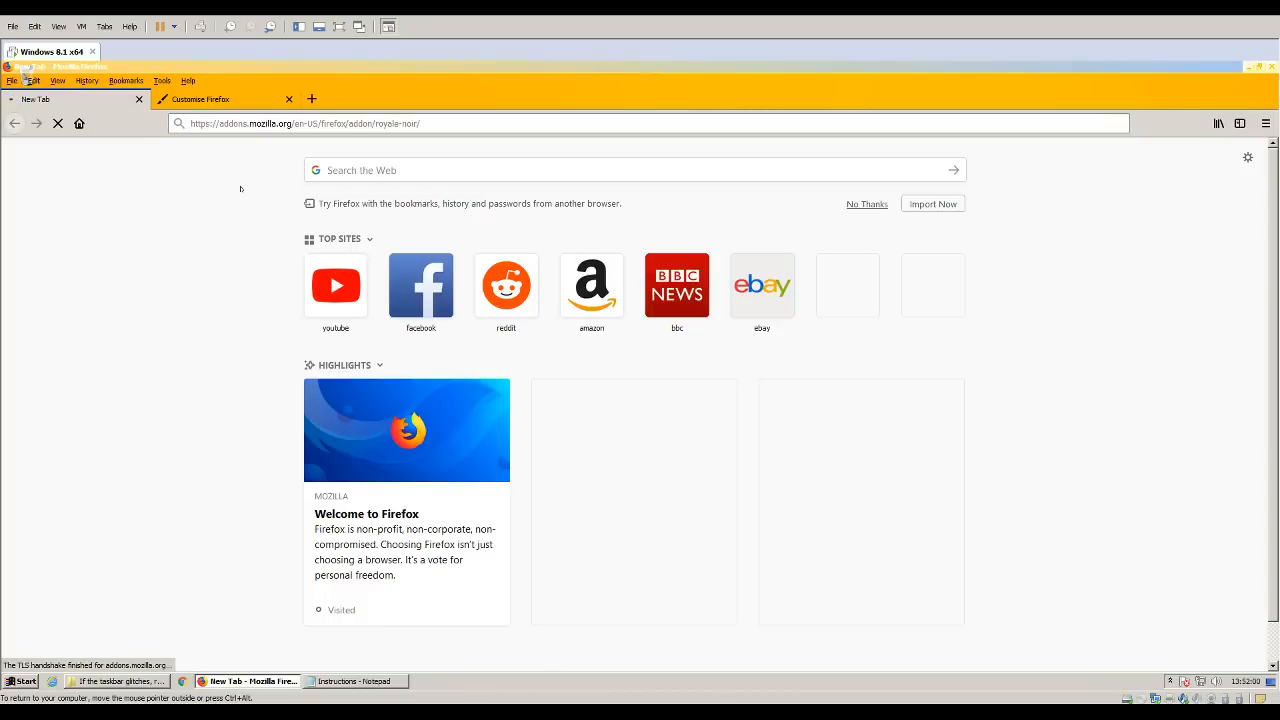
click(288, 99)
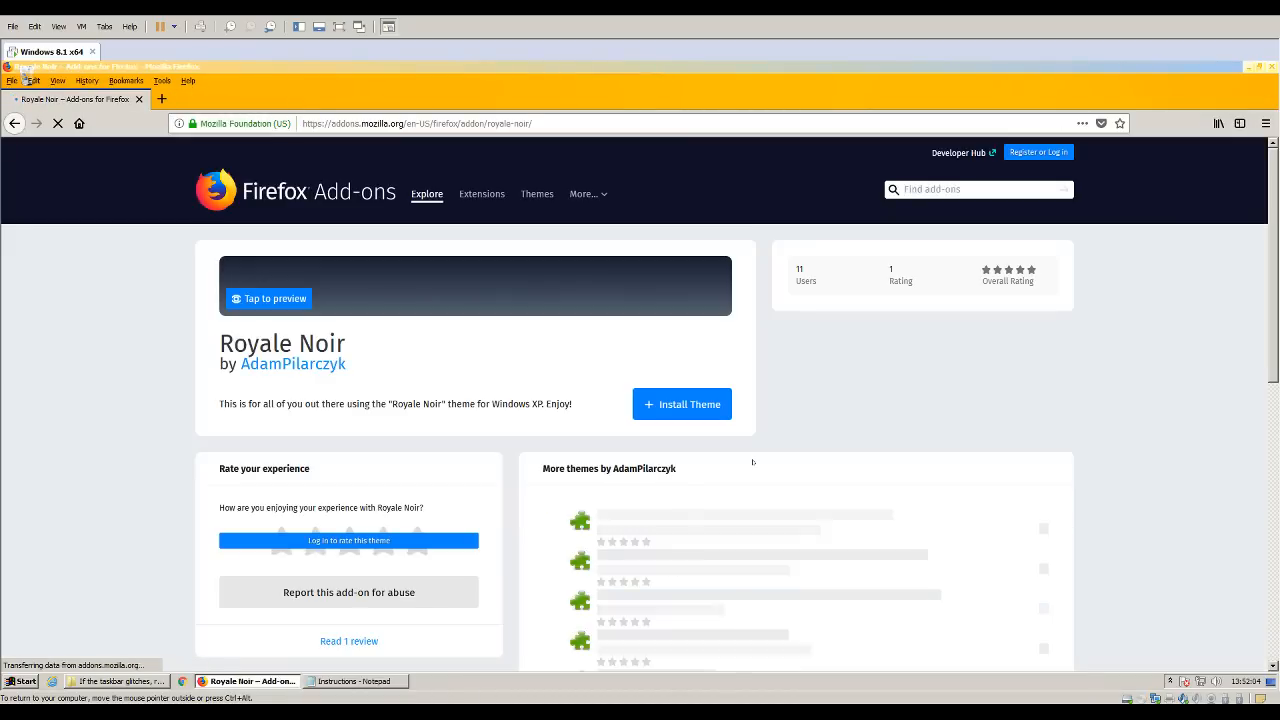
click(665, 404)
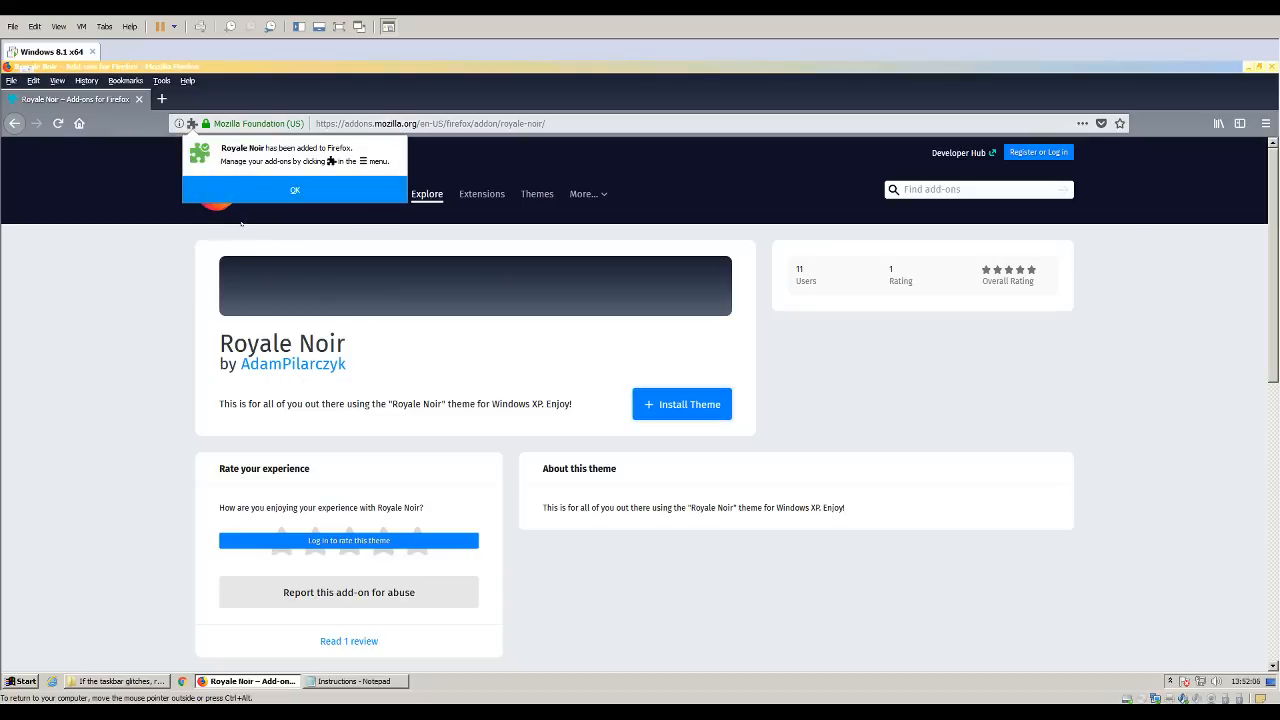
click(282, 191)
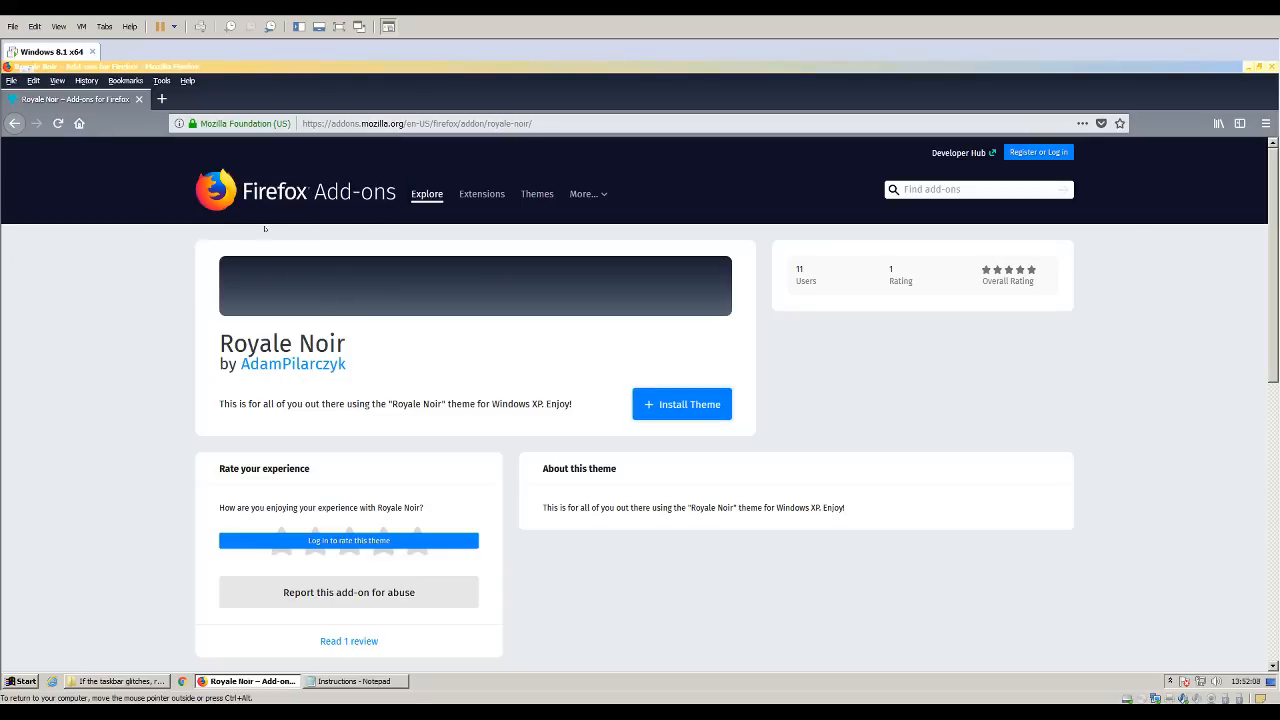
Check the themed Firefox window in both its restored and maximized sizes, leaving it maximized.
drag(424, 71, 477, 93)
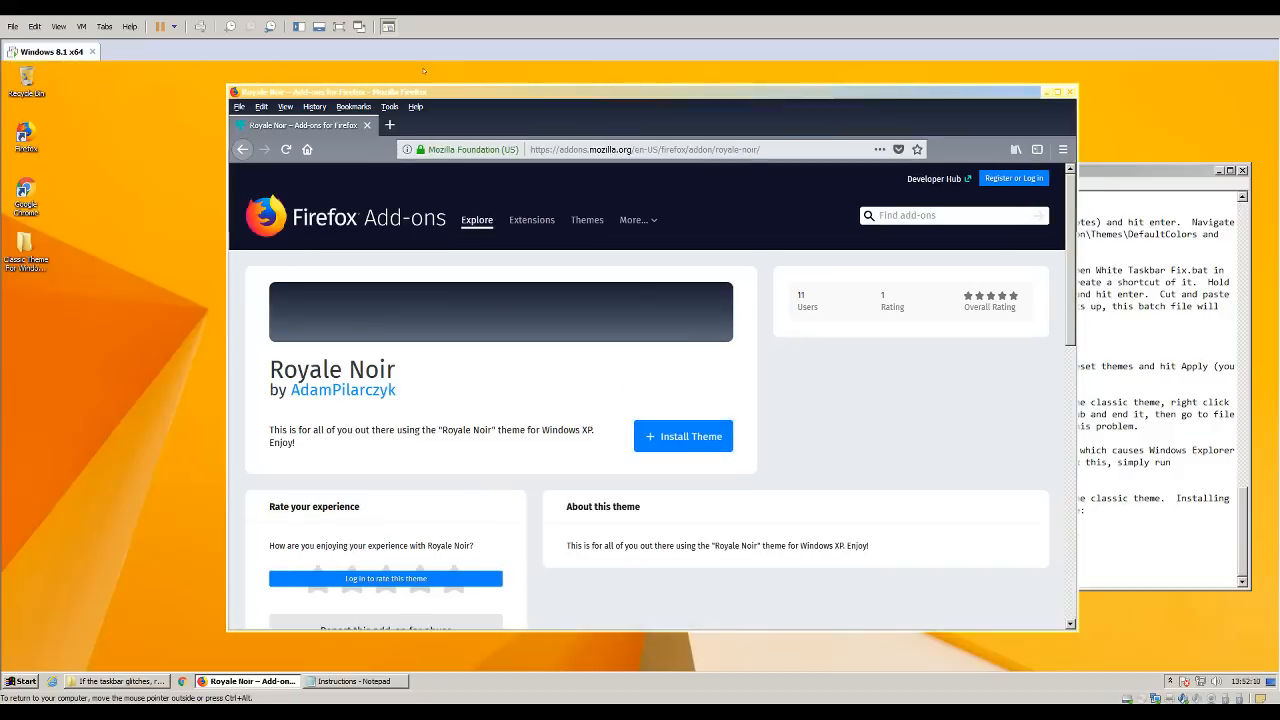
double_click(478, 95)
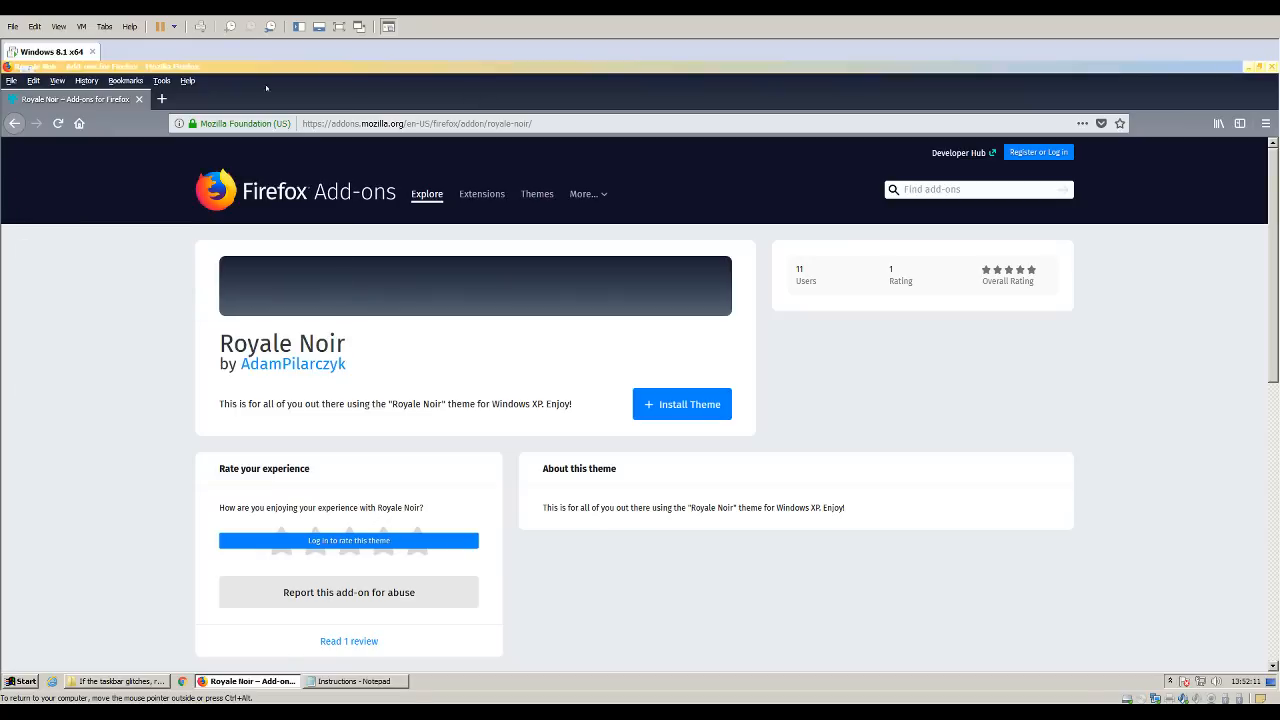
double_click(463, 71)
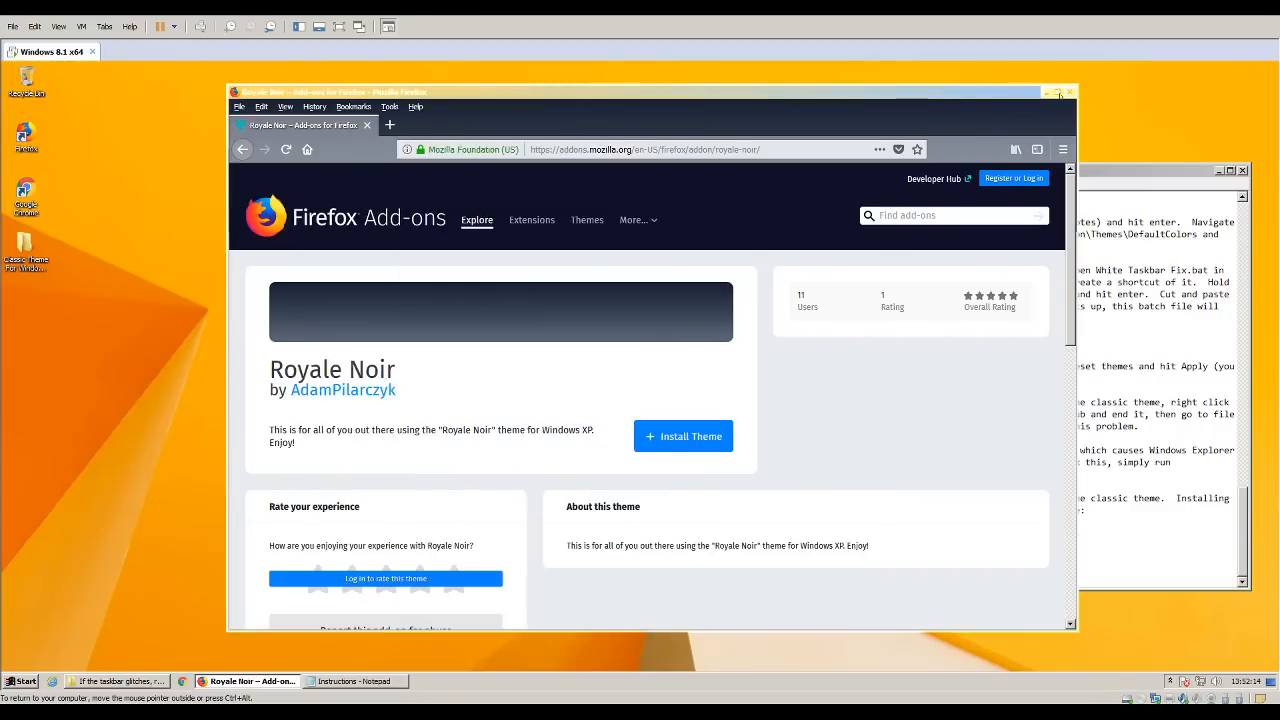
click(1059, 94)
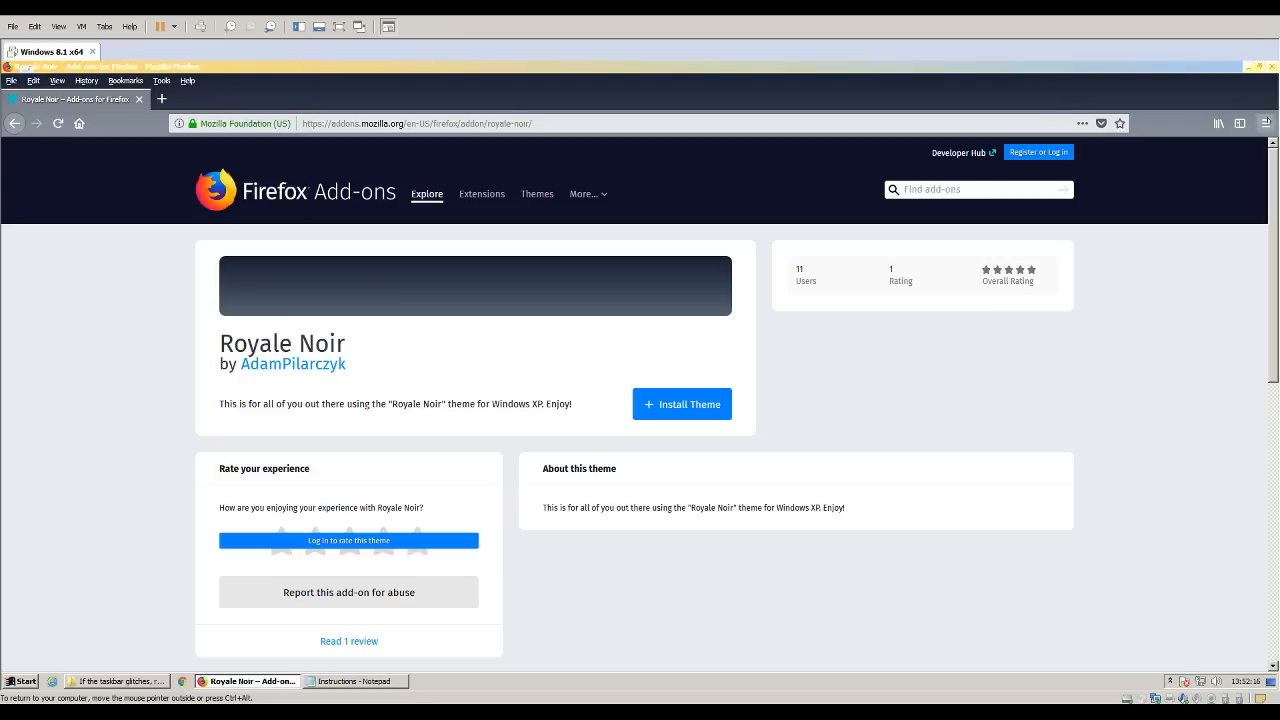
Try hiding Firefox's title bar in Customise mode, check the restored window, and turn the title bar back on before maximizing the window.
click(1265, 123)
click(1145, 327)
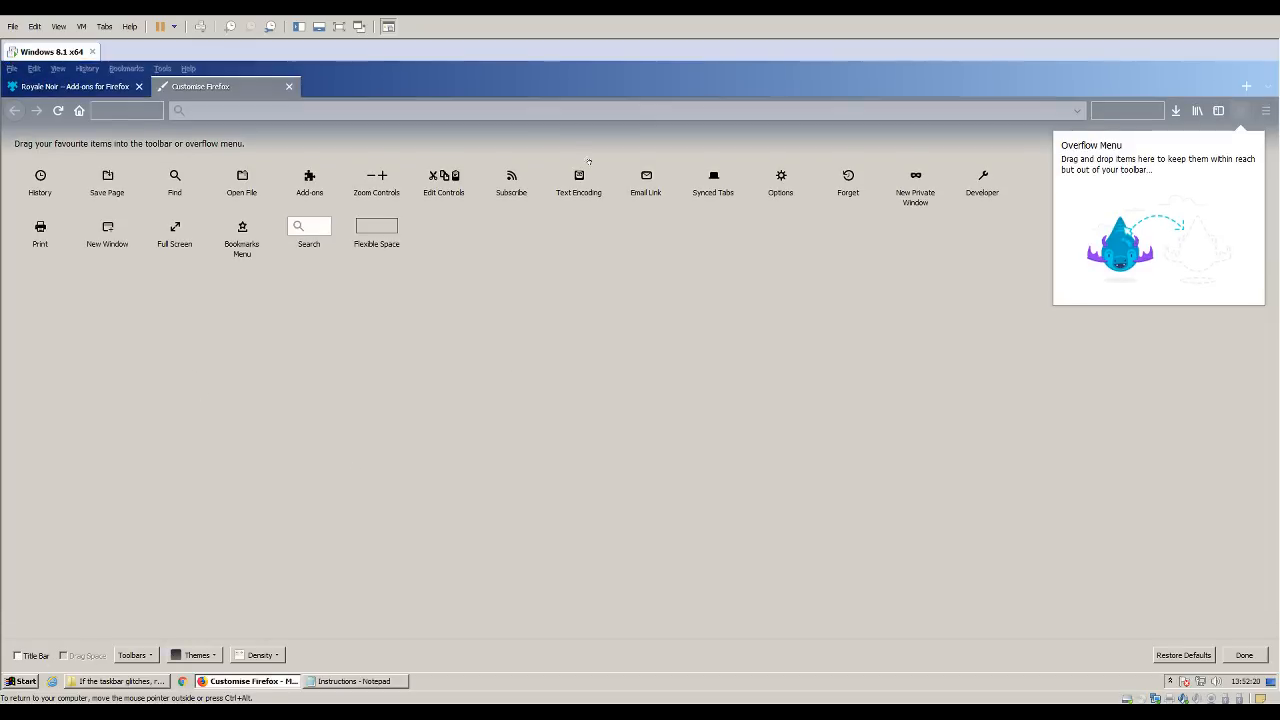
double_click(775, 68)
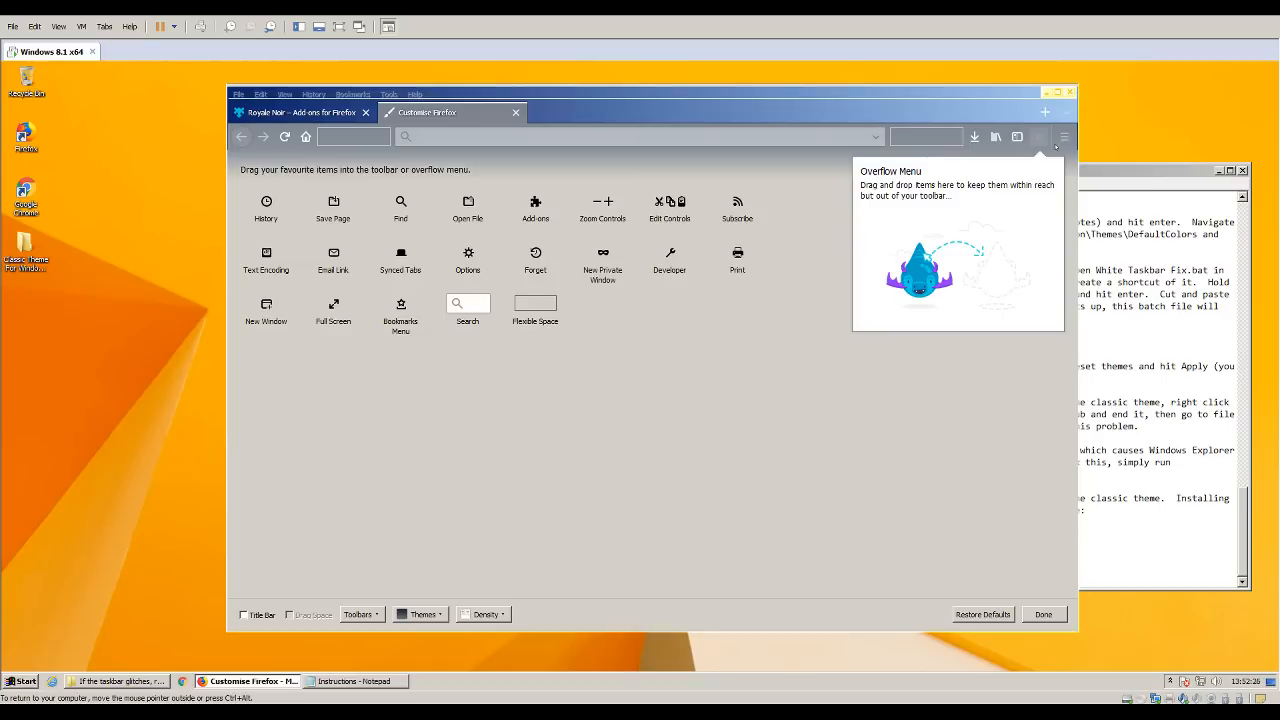
click(243, 616)
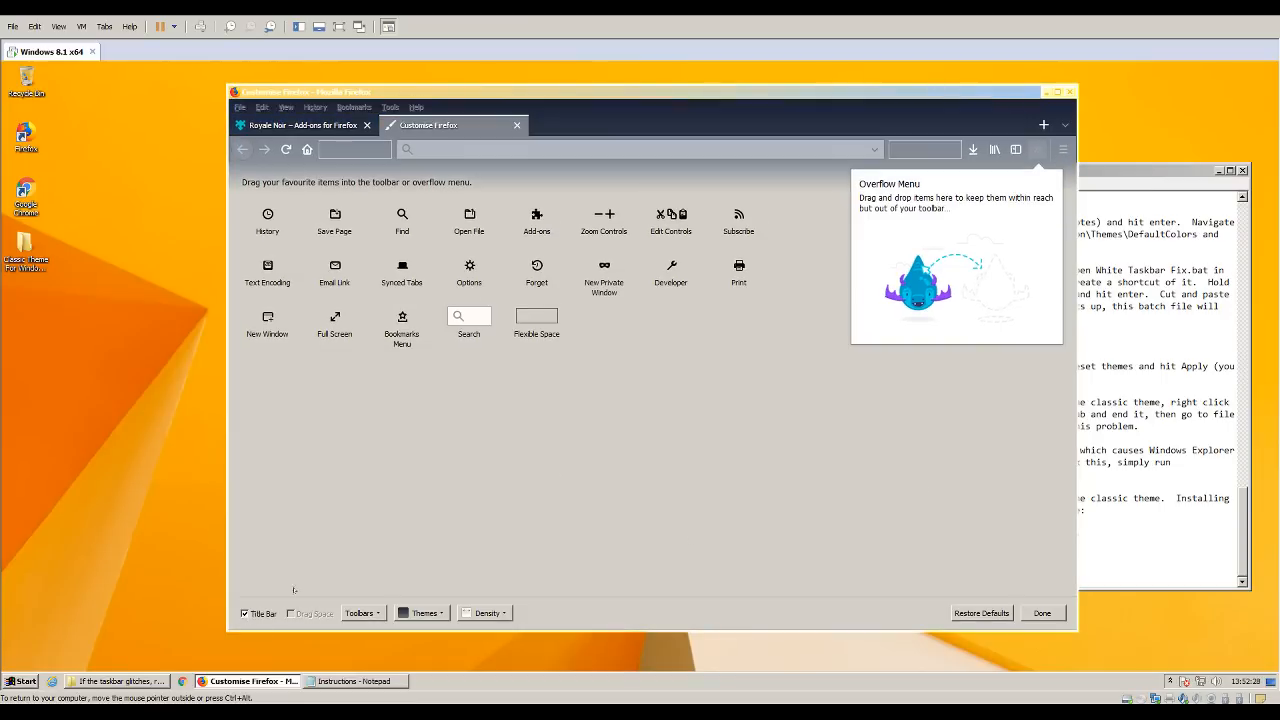
click(1043, 613)
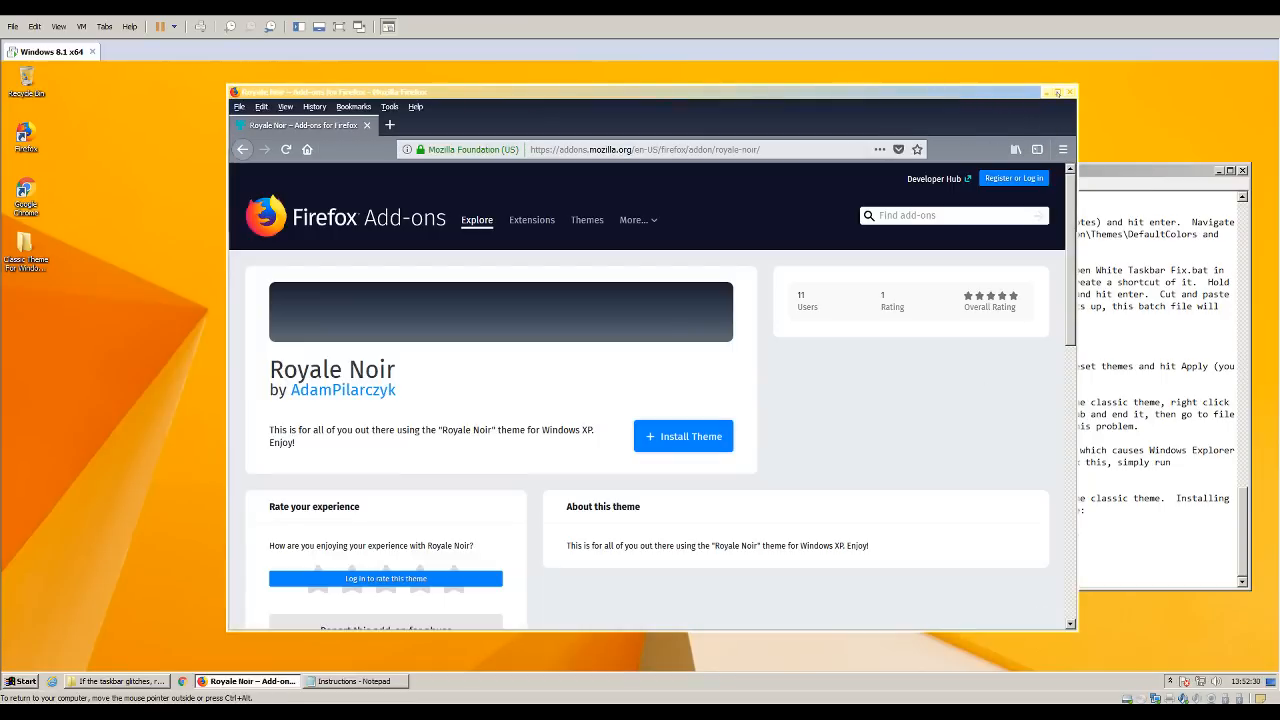
click(1057, 92)
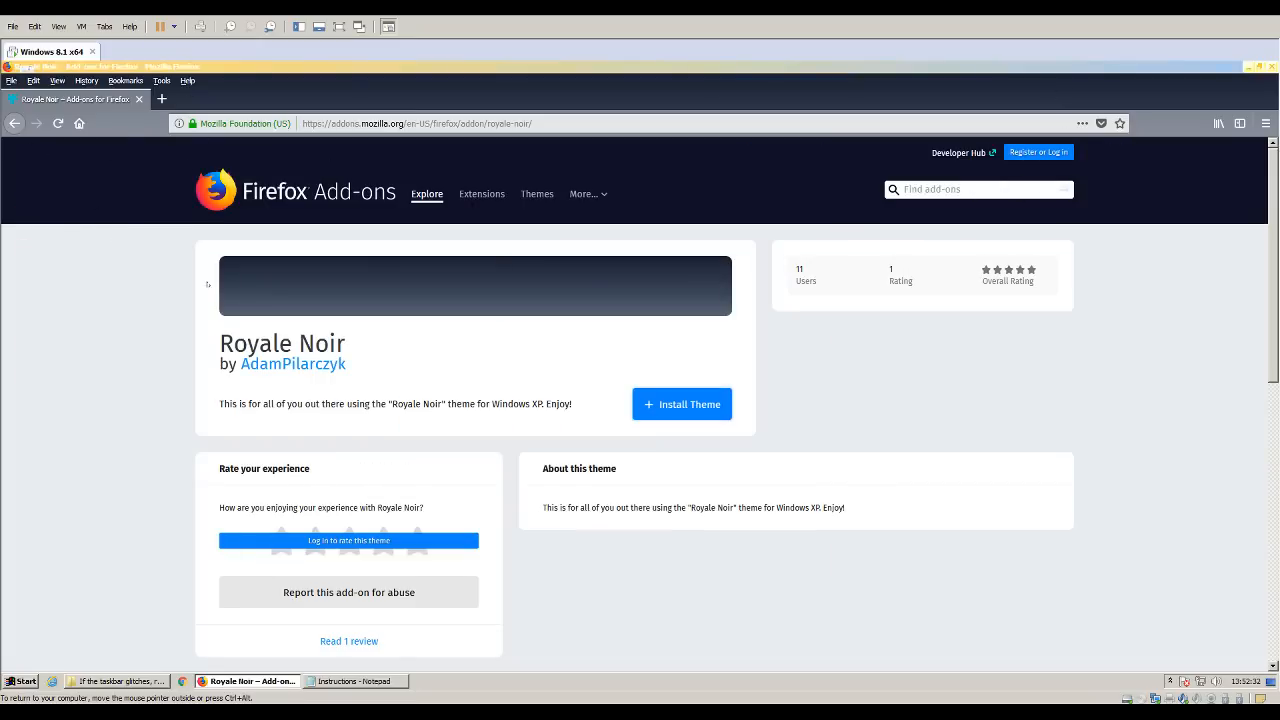
Close the Firefox window and the Instructions file in Notepad.
right_click(236, 681)
click(262, 667)
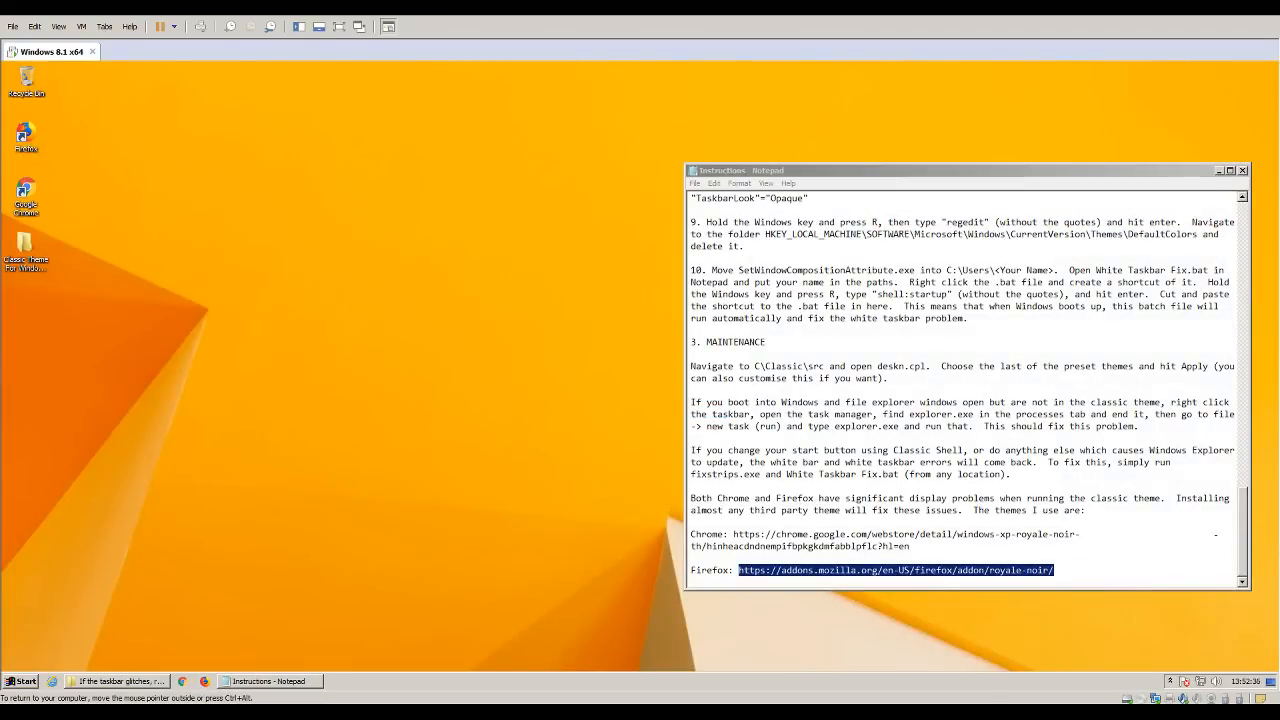
click(1140, 434)
click(1242, 170)
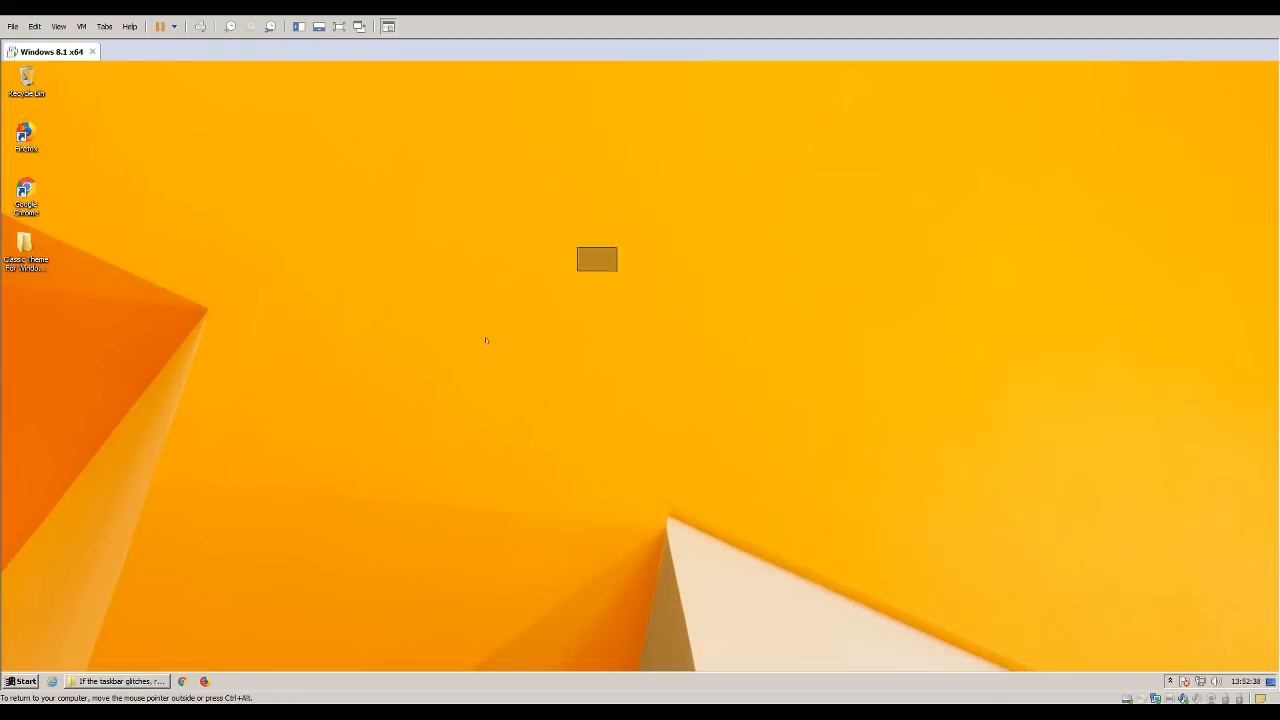
Open Display Properties from the "Run this to customise the classic theme" folder inside 3. Maintenance.
click(118, 681)
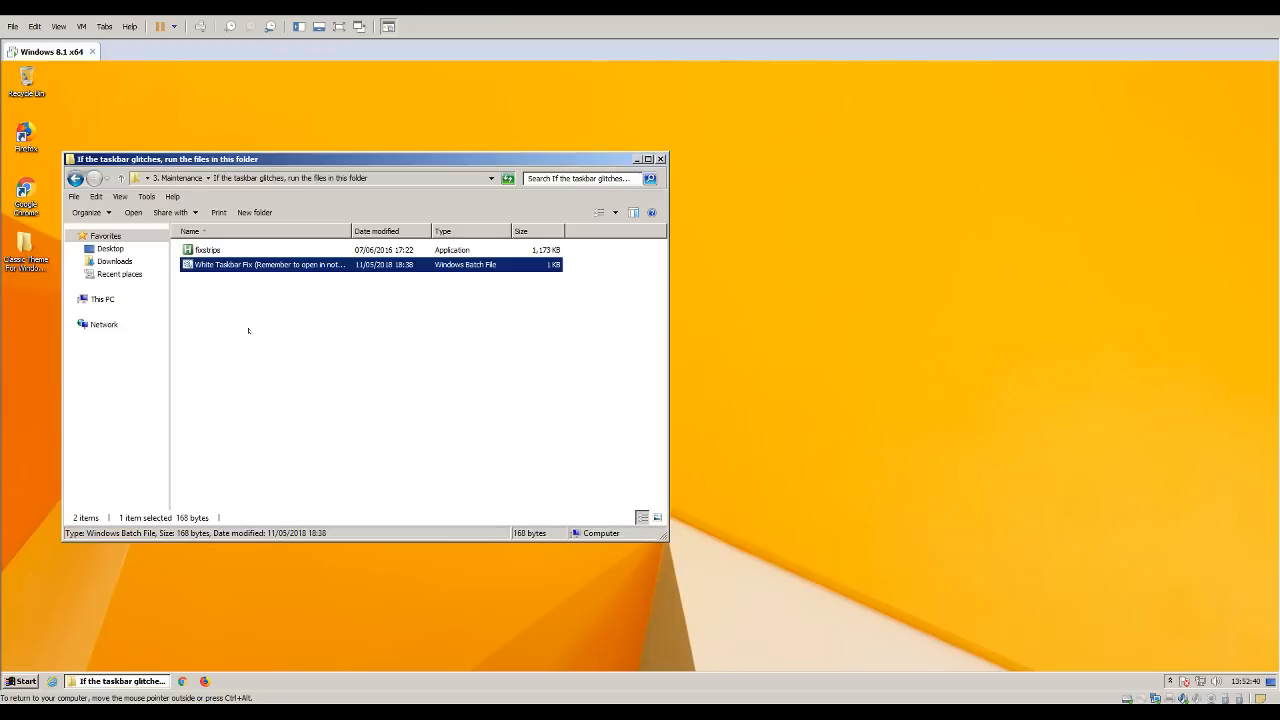
click(75, 178)
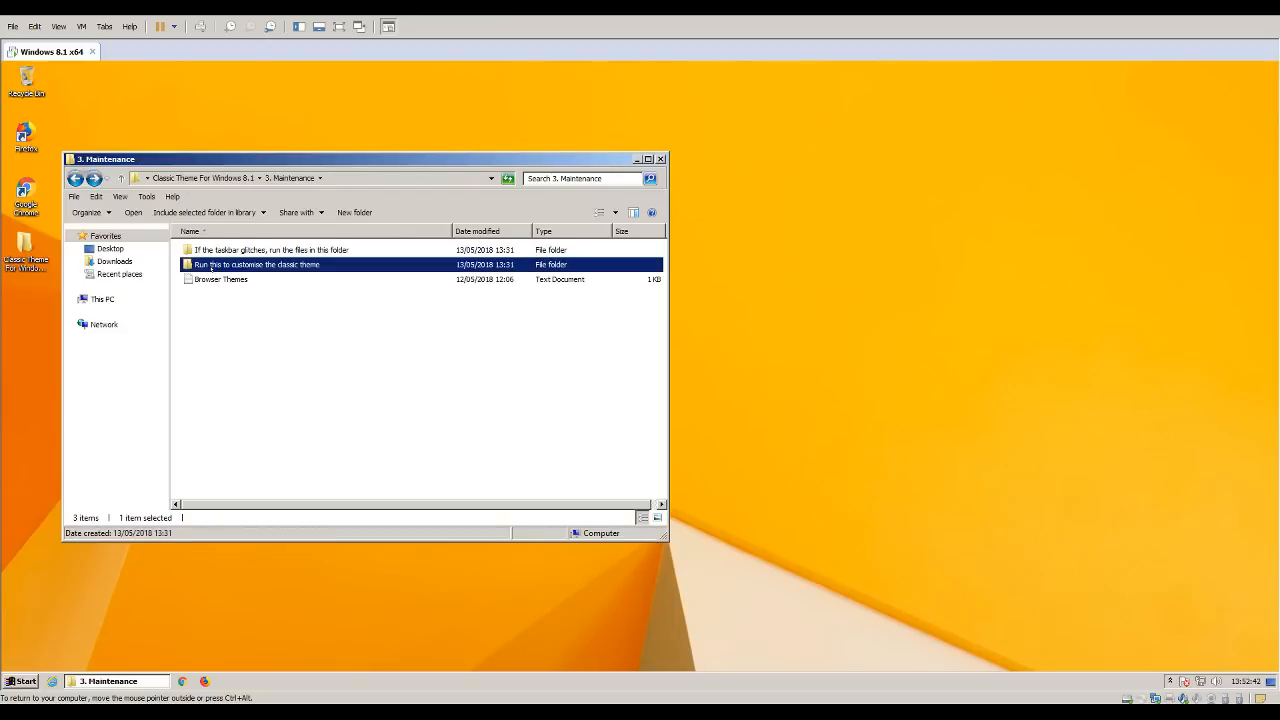
double_click(209, 264)
double_click(209, 251)
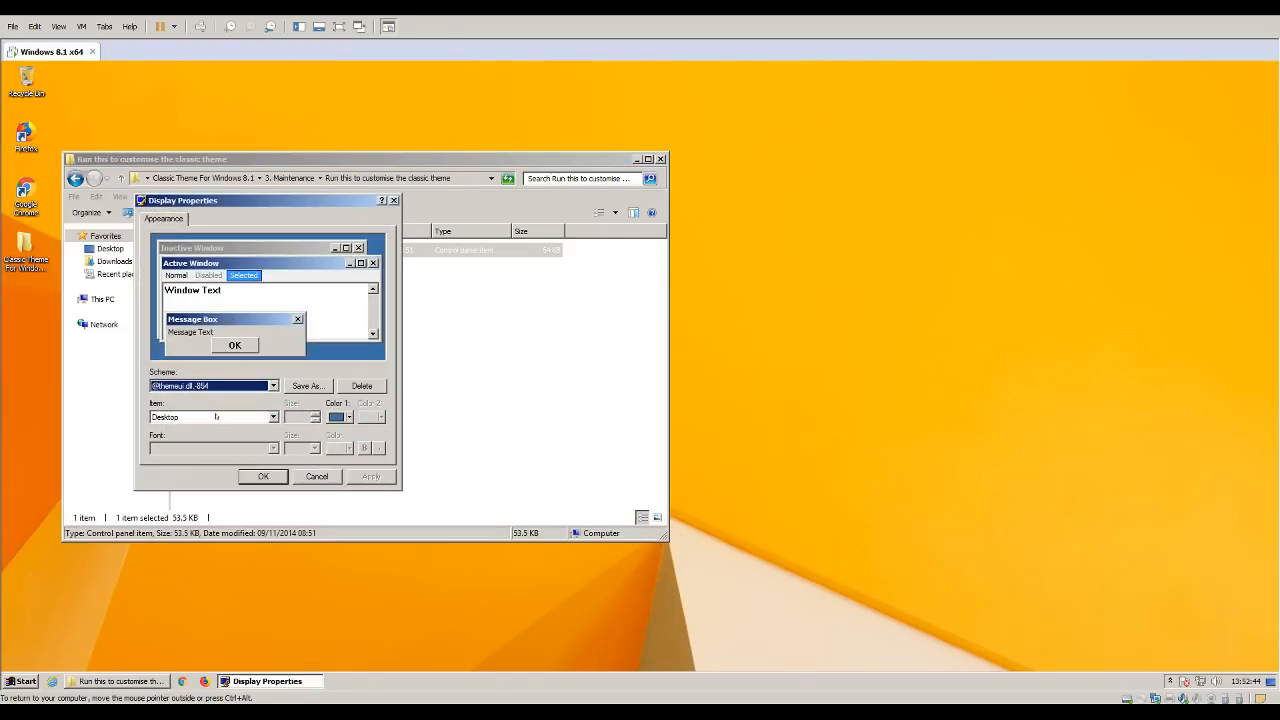
Try setting the Desktop item's Color 1 to black in Display Properties and apply it.
click(348, 417)
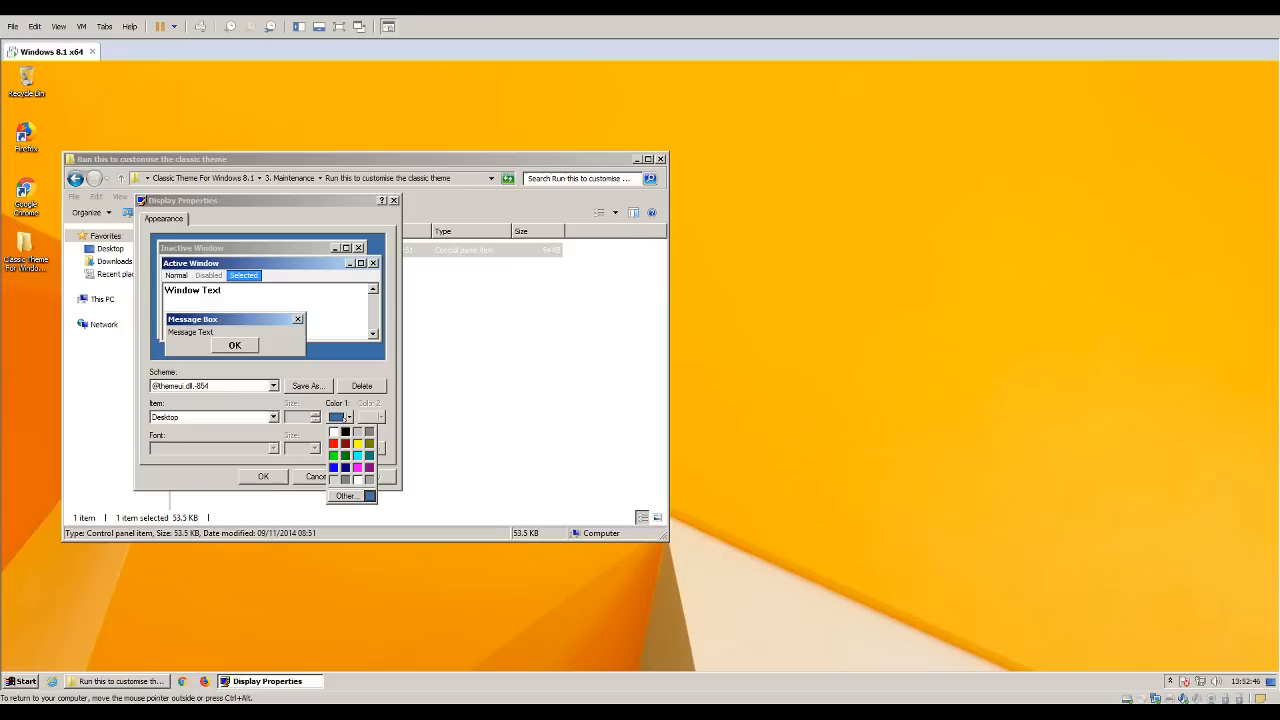
click(336, 430)
click(371, 477)
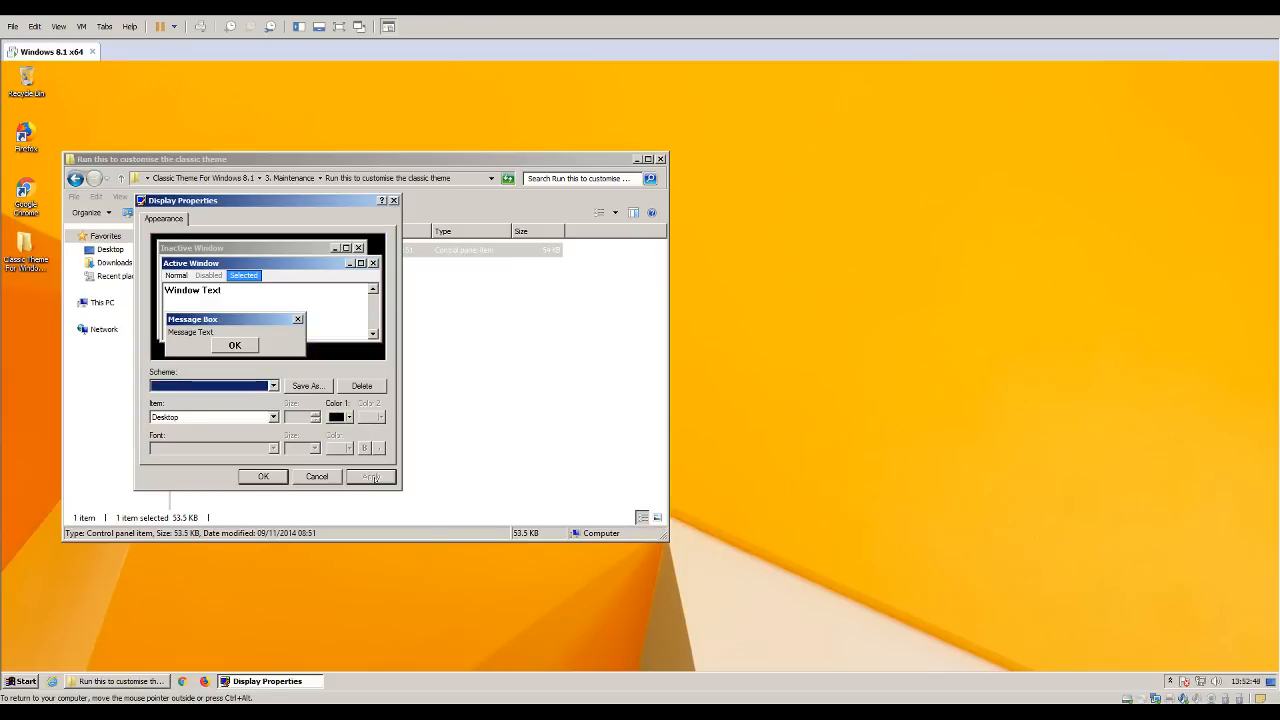
click(272, 386)
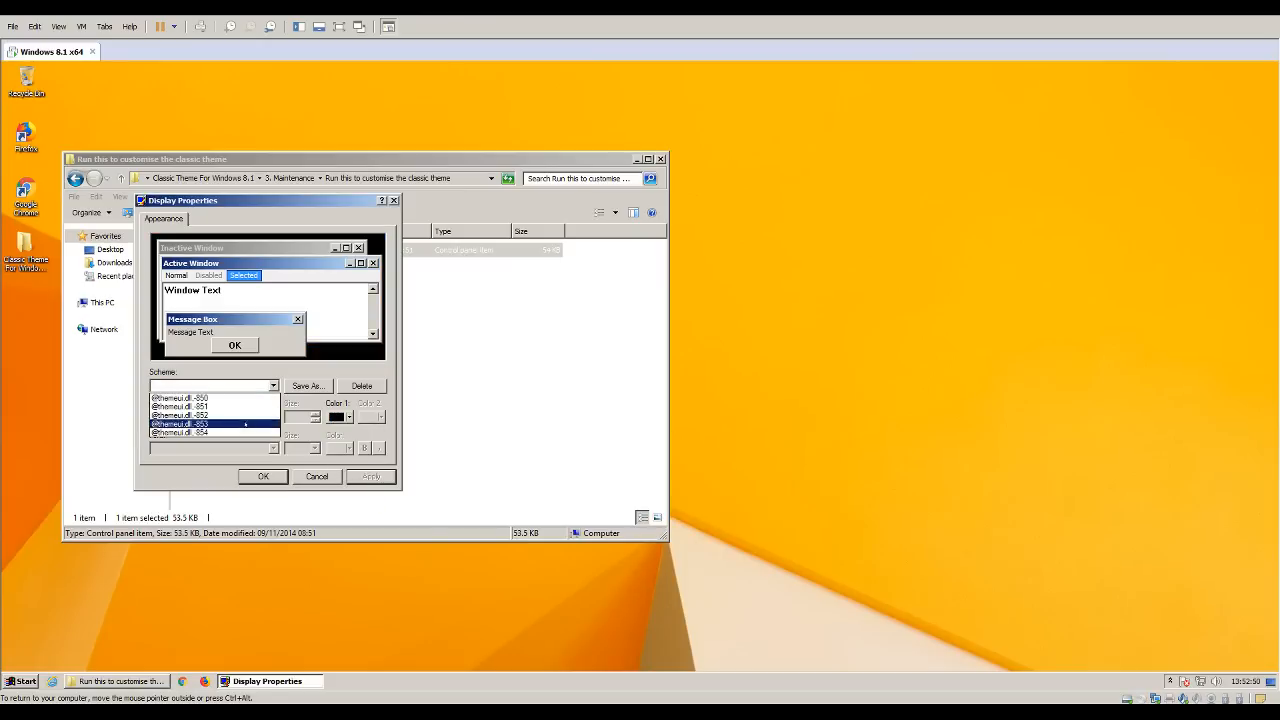
click(200, 398)
click(360, 477)
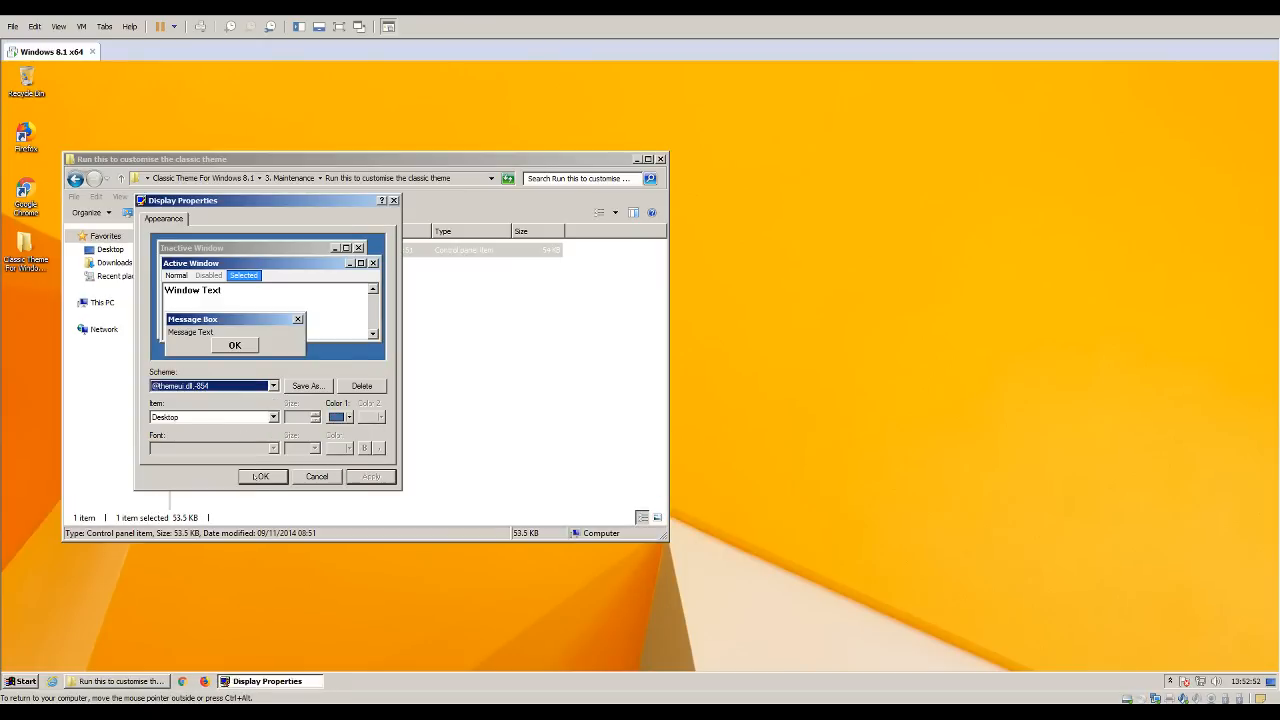
click(250, 474)
click(660, 159)
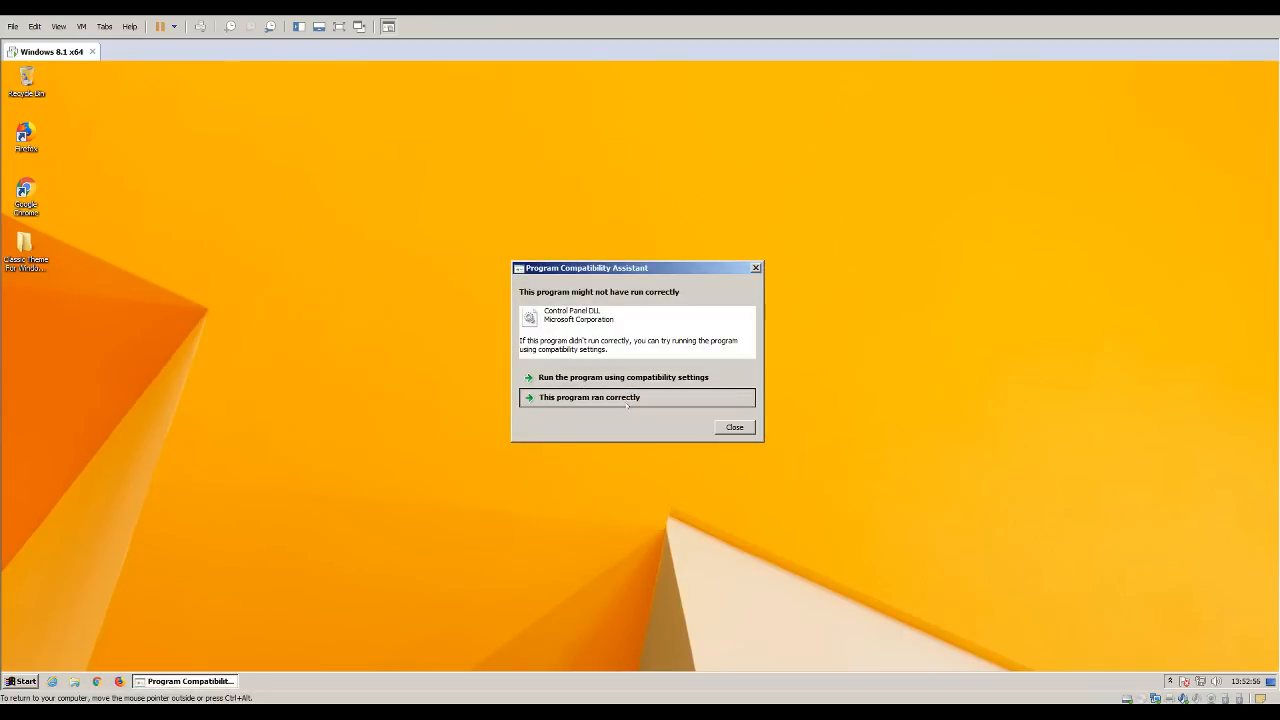
click(675, 397)
Open the Desktop Background settings by way of Personalization and the Appearance and Personalization page.
right_click(490, 267)
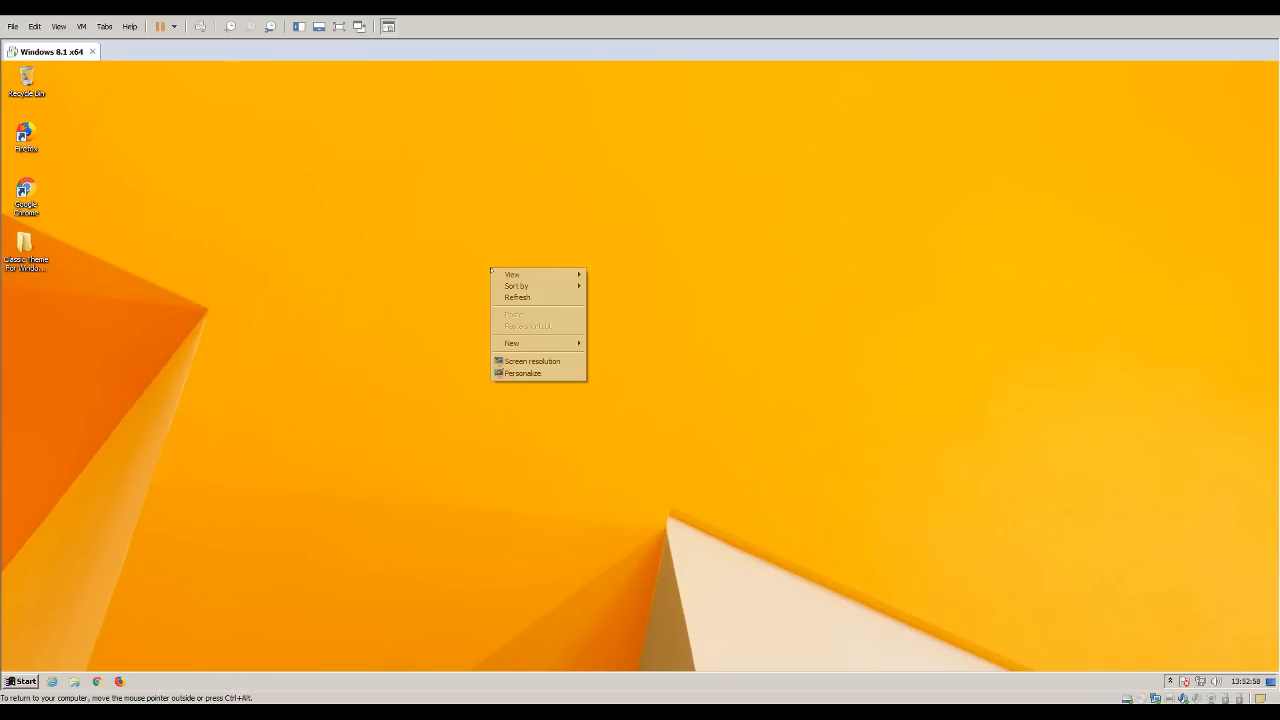
click(535, 374)
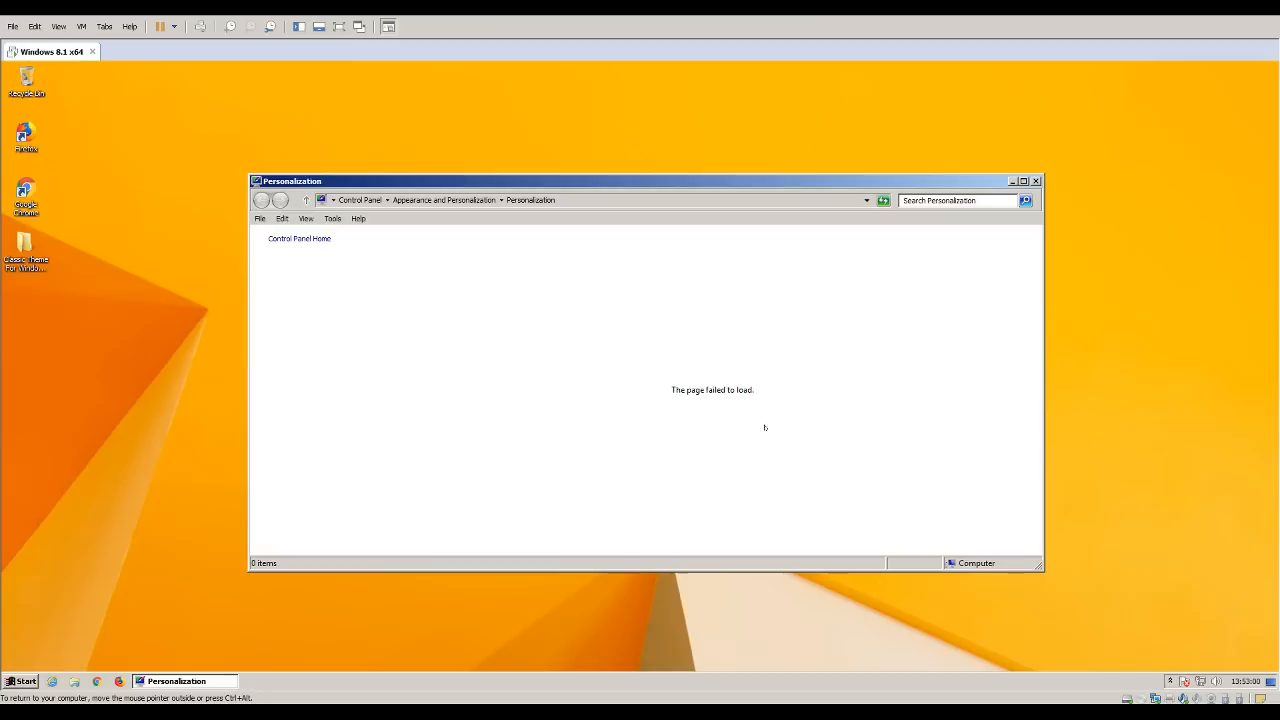
click(452, 201)
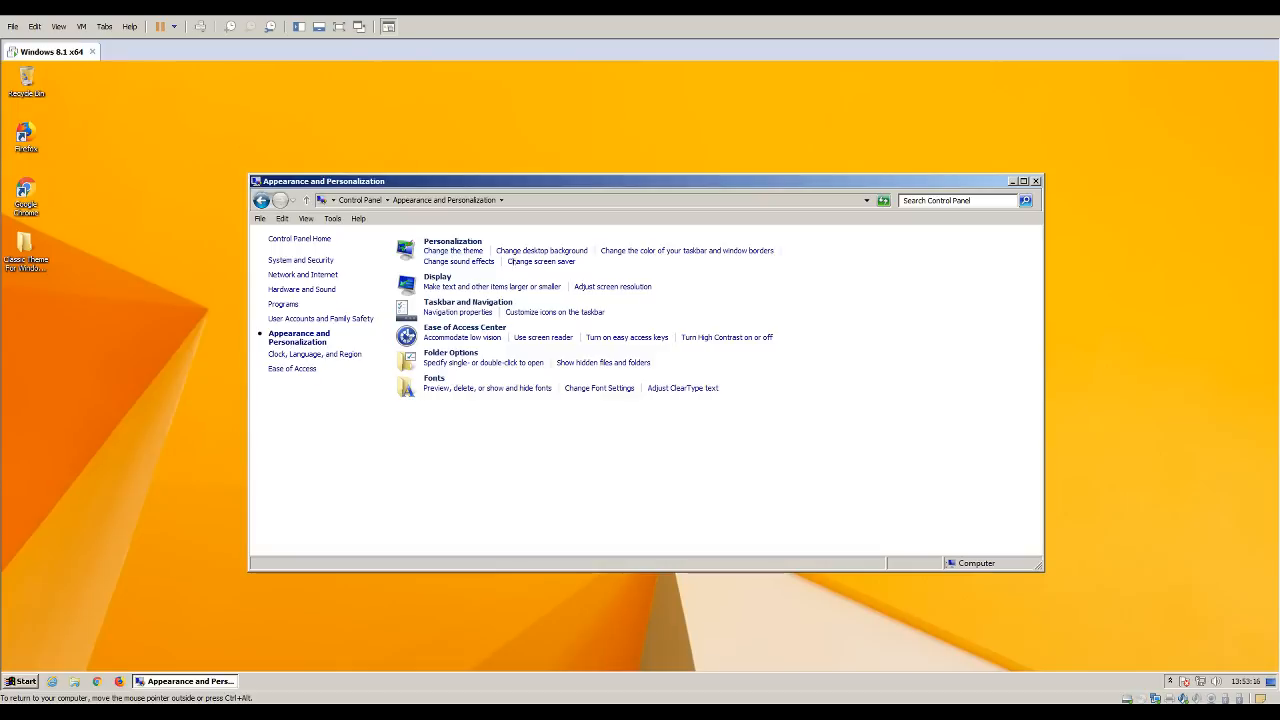
click(541, 252)
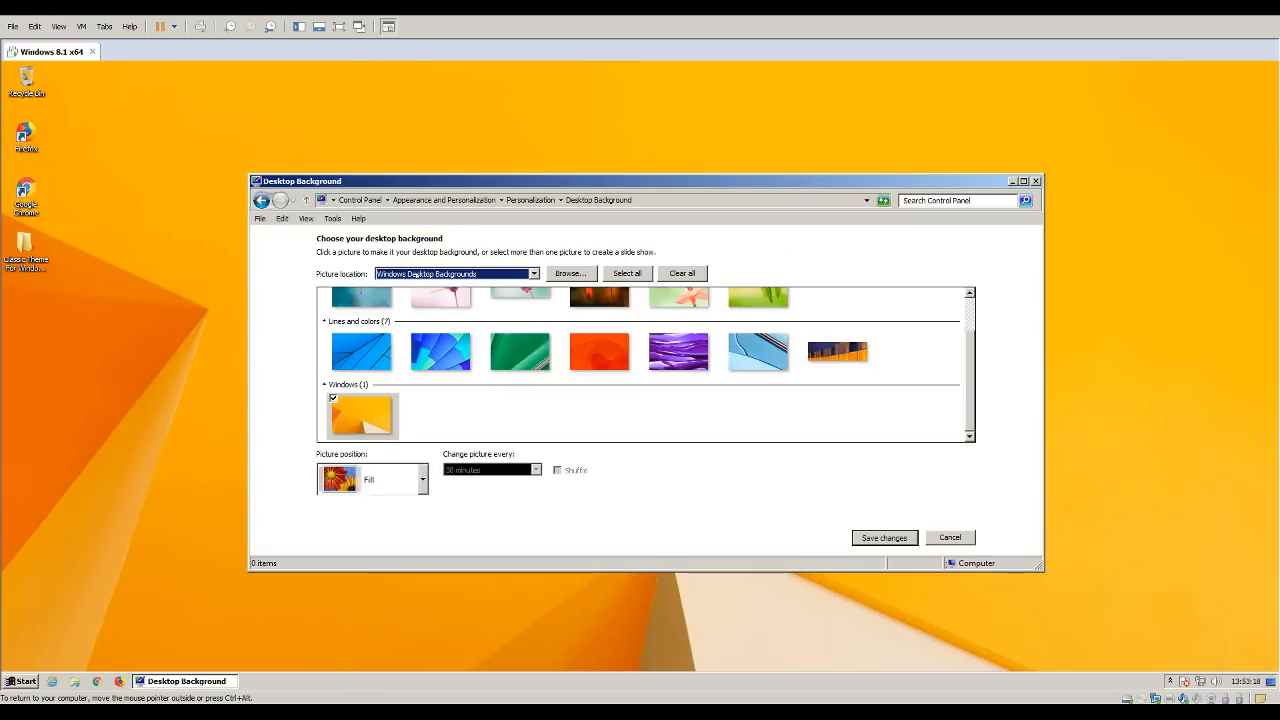
Set the desktop background to the black solid color, save the change and close the Control Panel window.
click(413, 274)
click(390, 314)
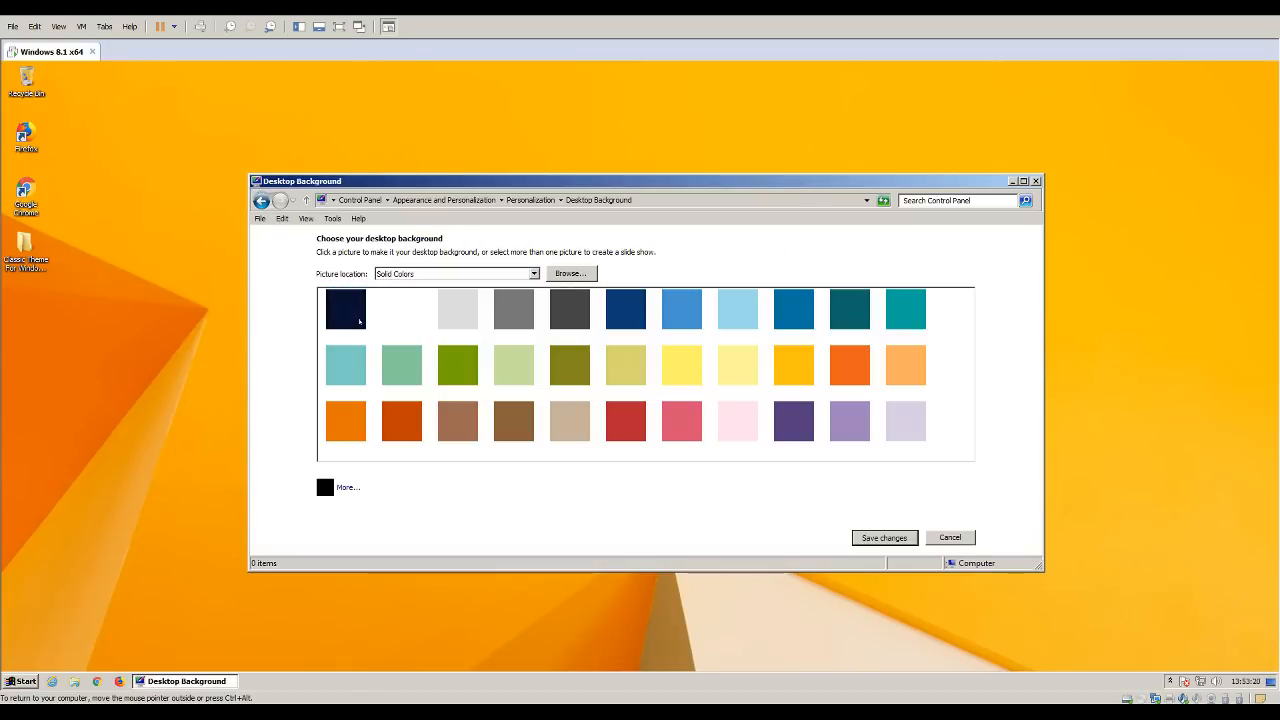
click(359, 320)
click(884, 537)
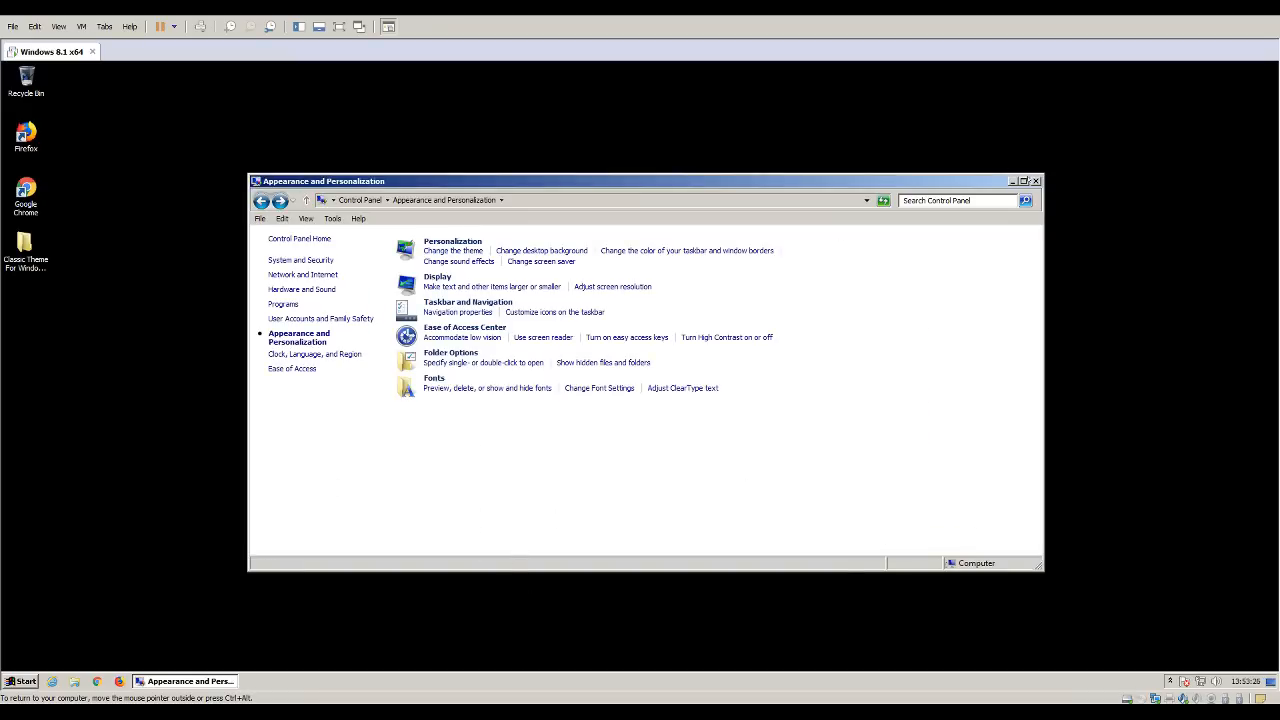
click(1035, 181)
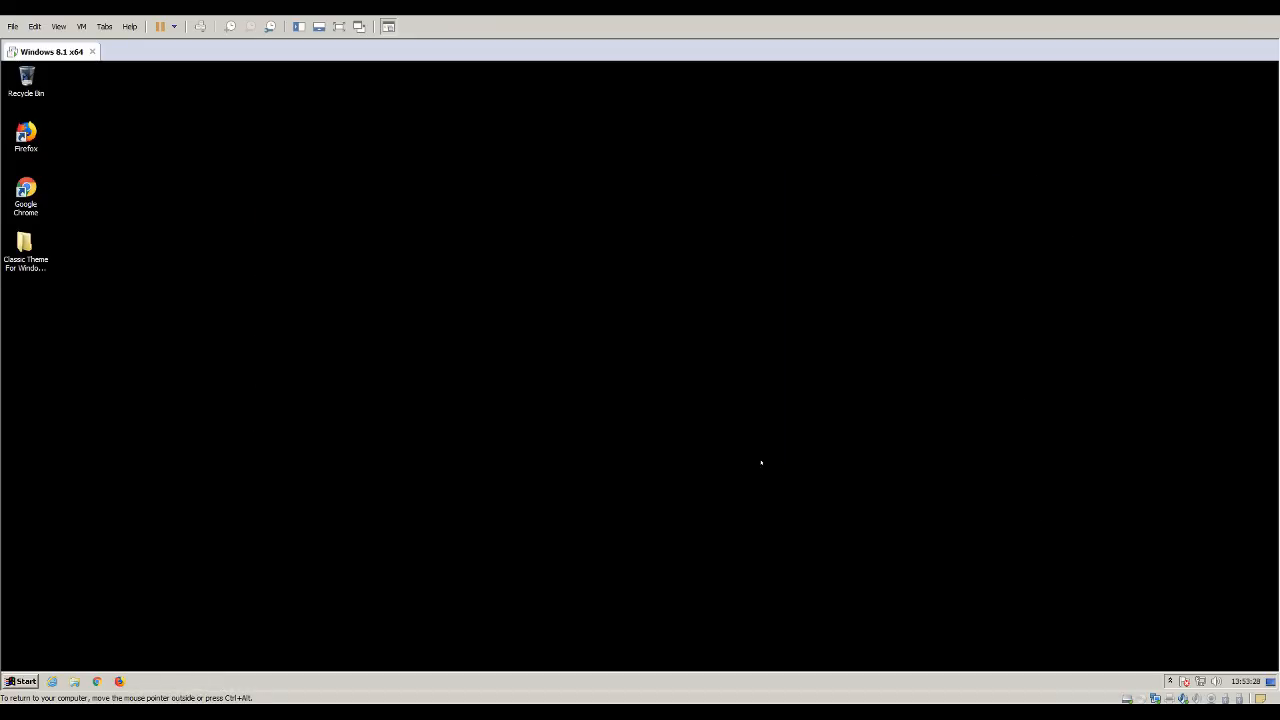
Check how the context menu and a selection rectangle are drawn on the black desktop.
right_click(455, 292)
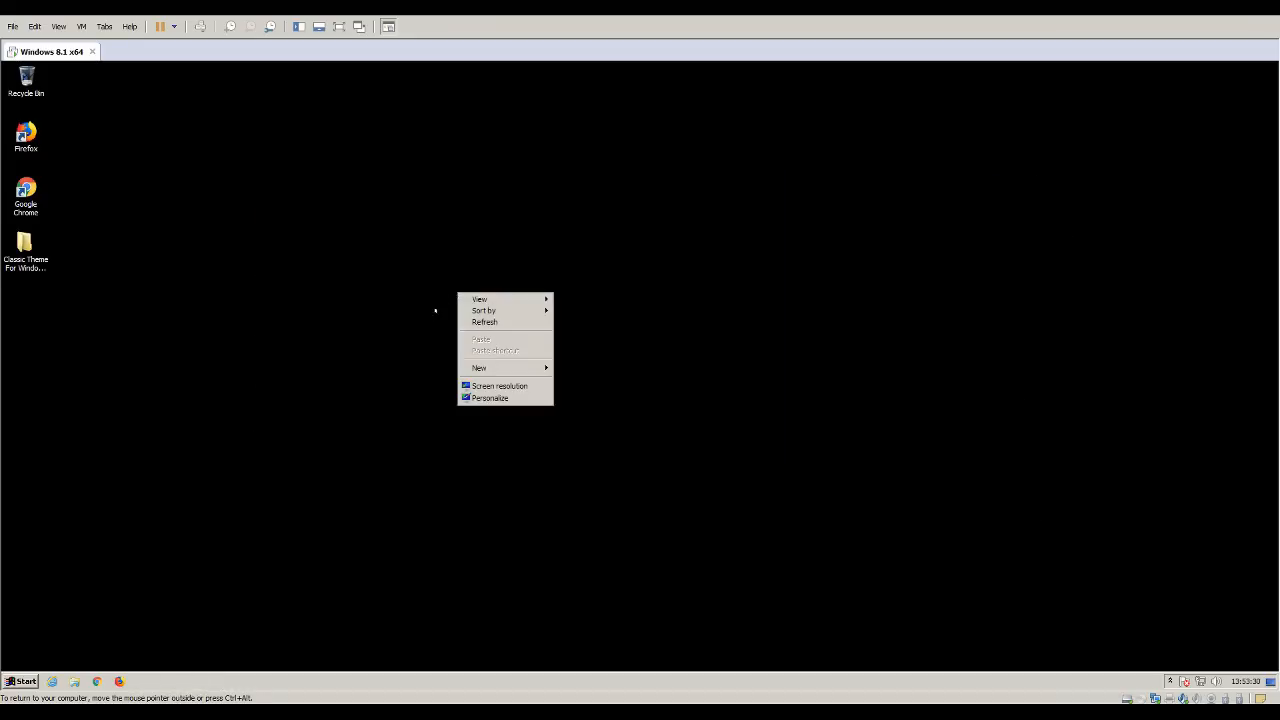
click(437, 309)
drag(895, 473, 819, 435)
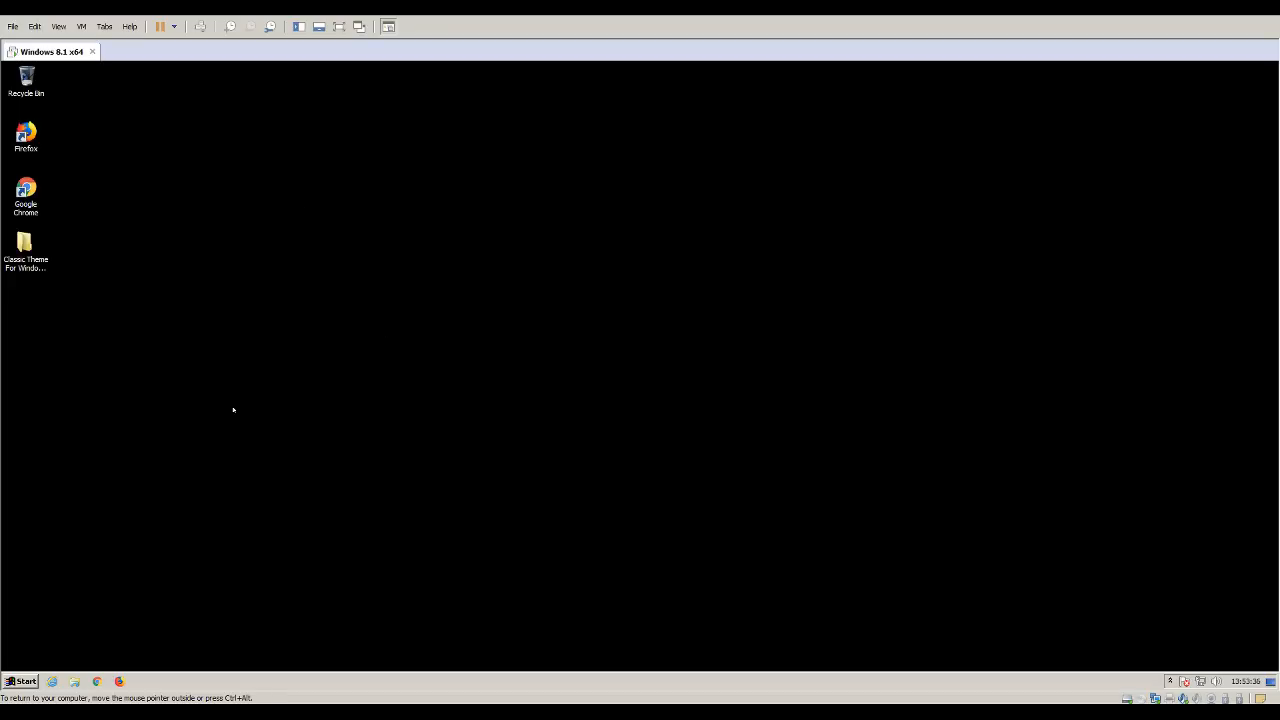
Bring up the desktop's Personalization window again to examine its page, and close it.
right_click(450, 283)
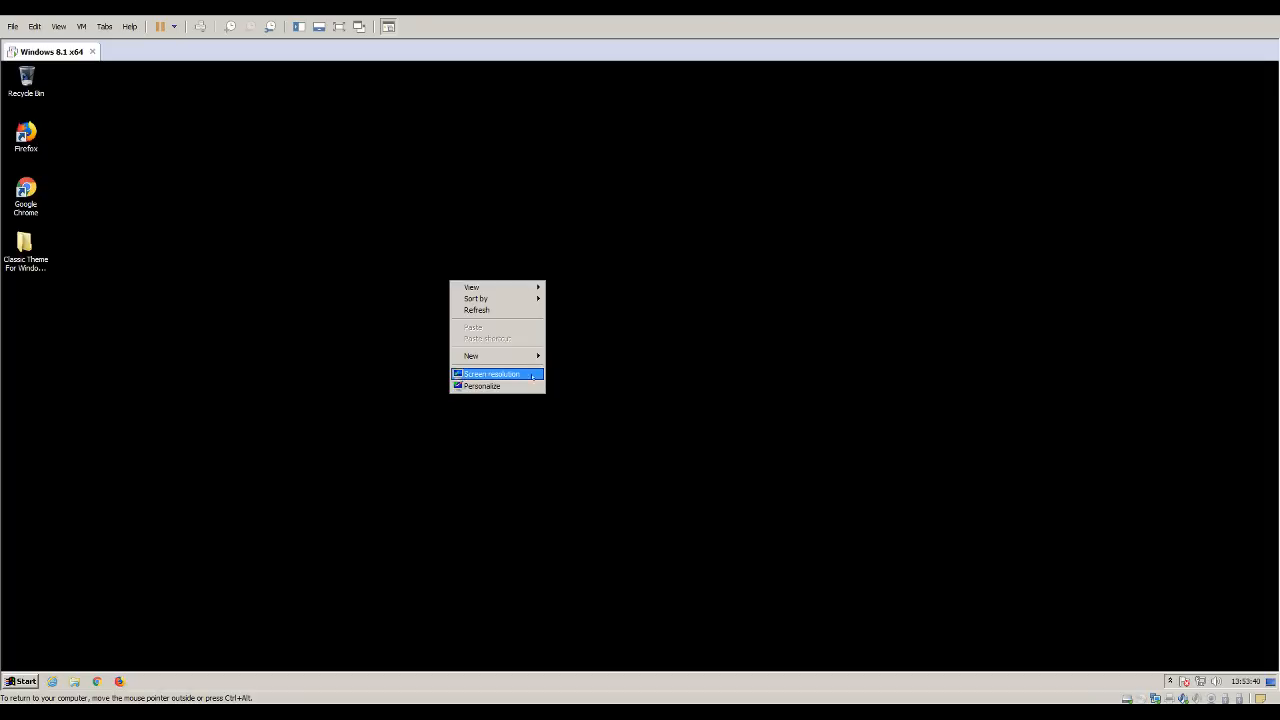
click(533, 376)
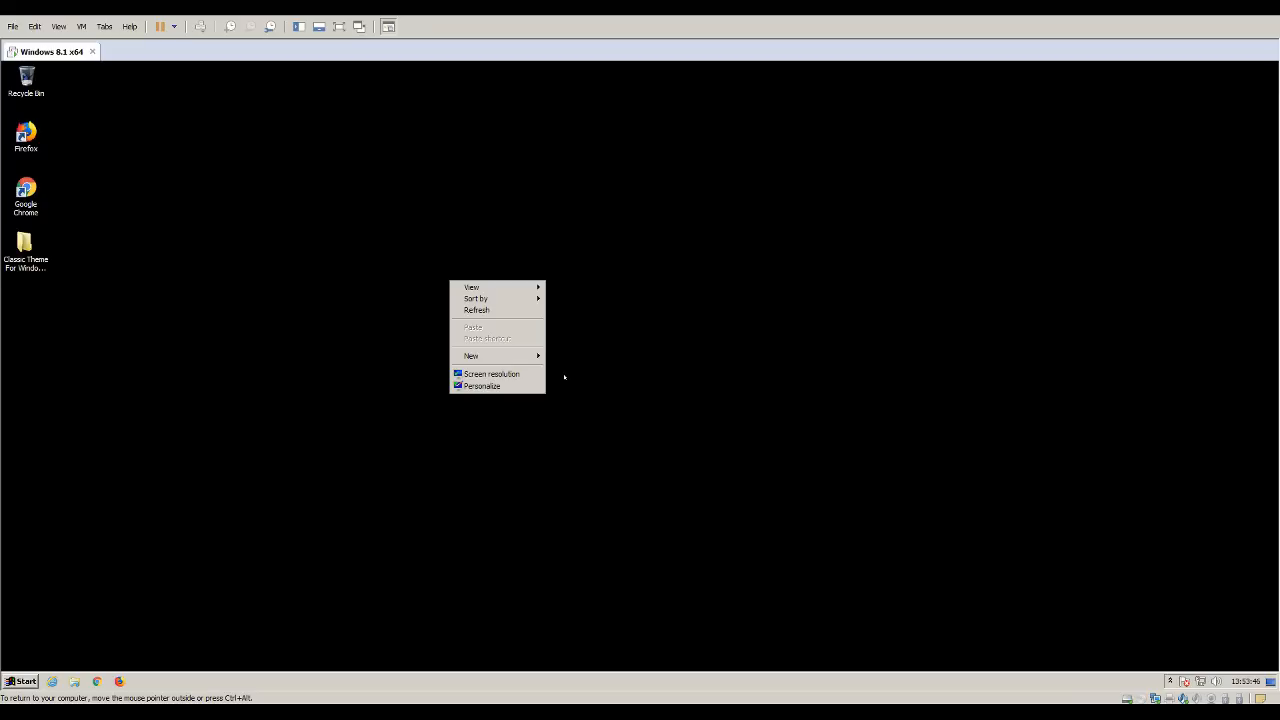
click(482, 385)
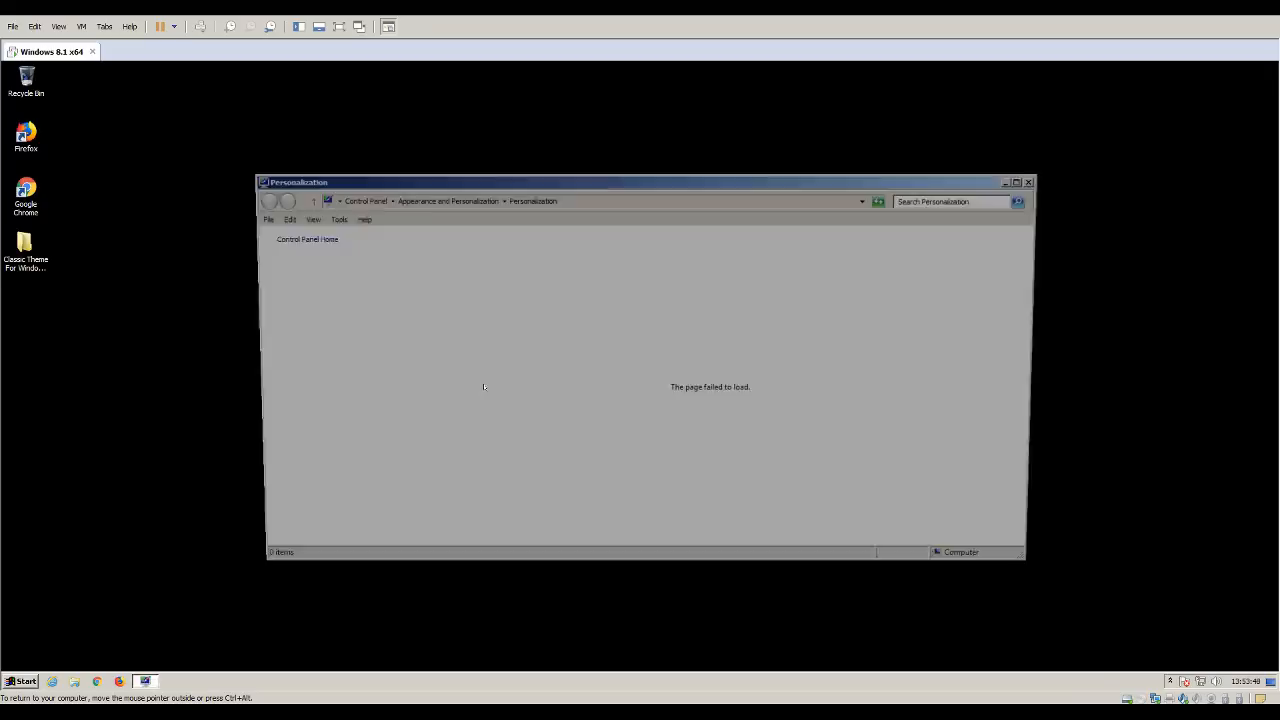
click(1036, 181)
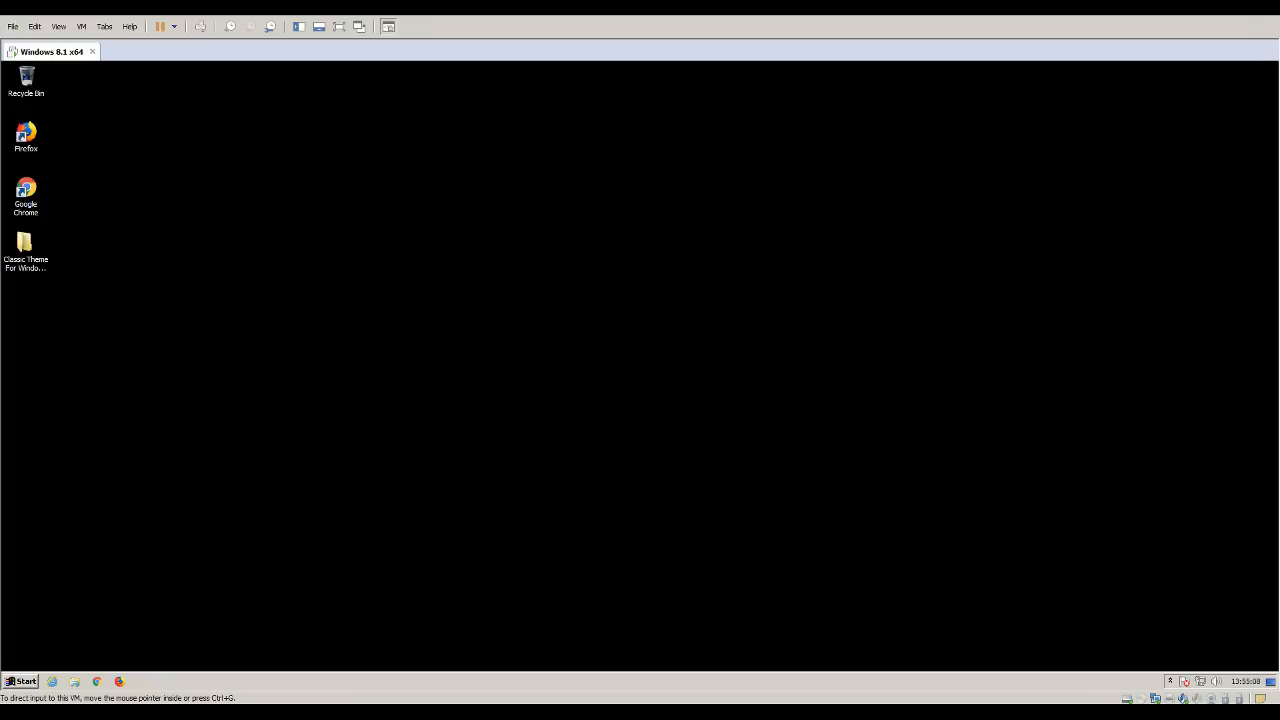
View the Windows 8.1 Start screen and its full Apps list, and return to the desktop.
click(20, 682)
click(37, 384)
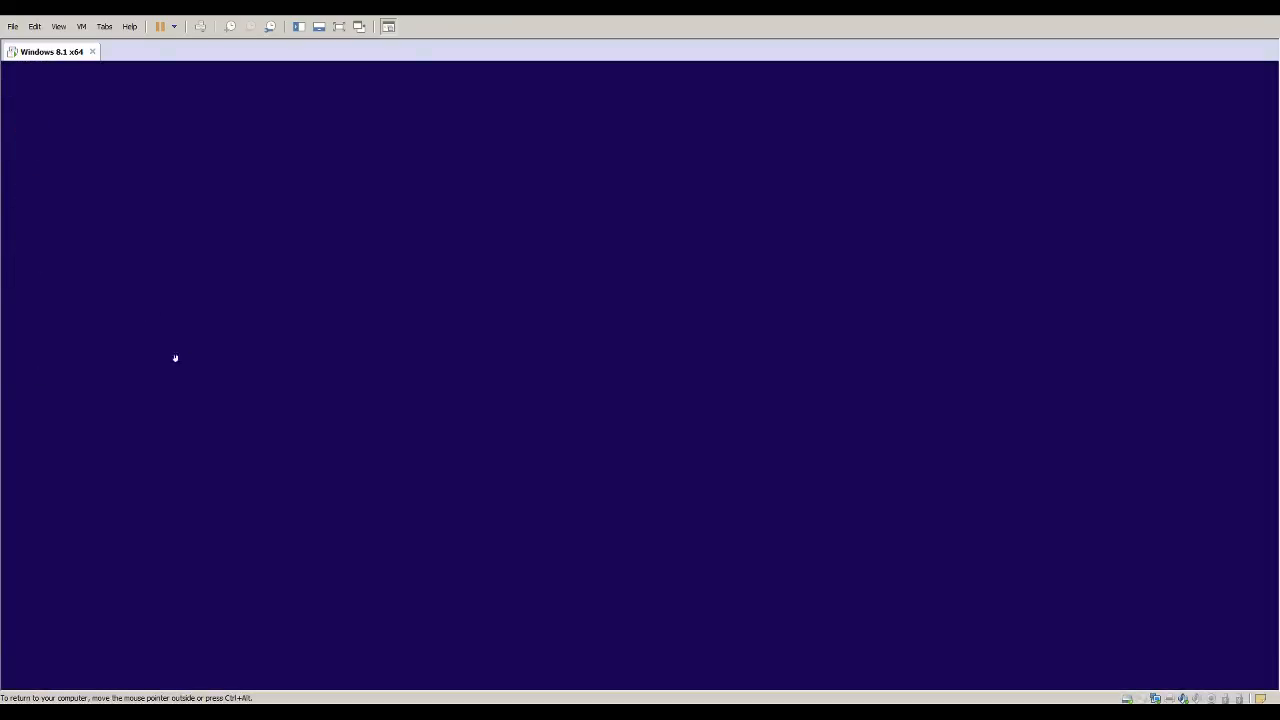
click(91, 653)
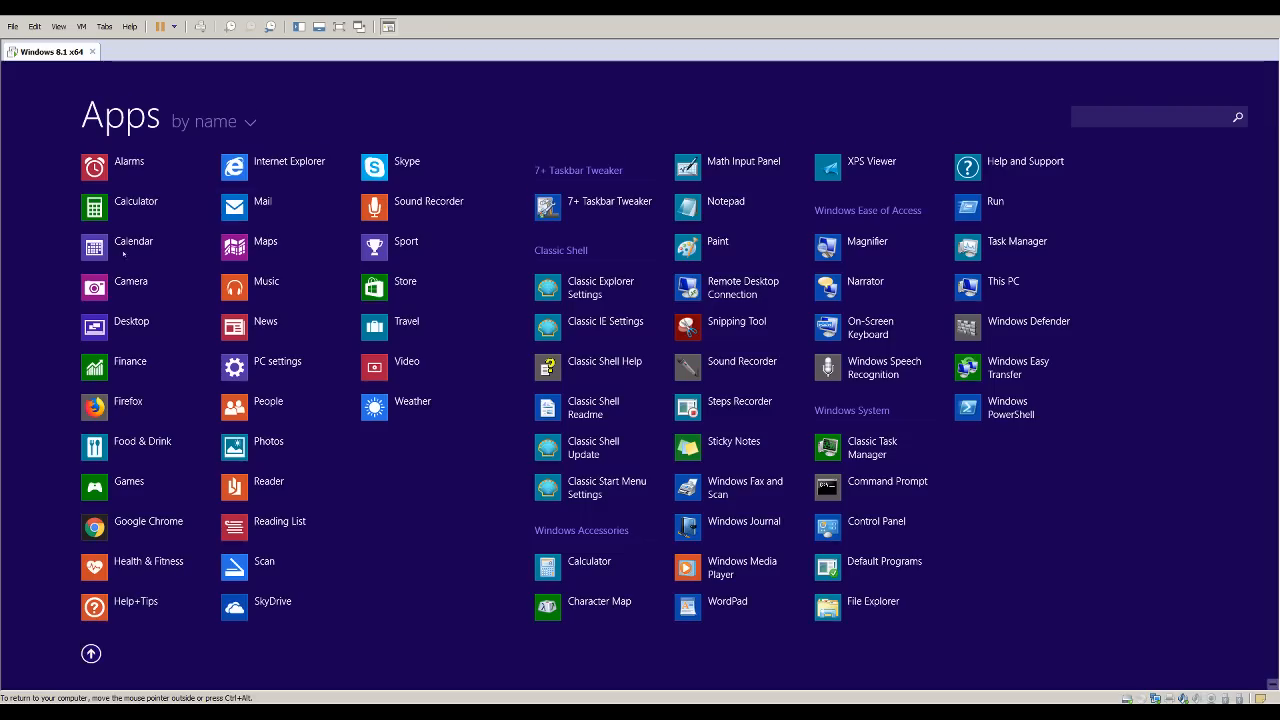
click(91, 653)
click(143, 486)
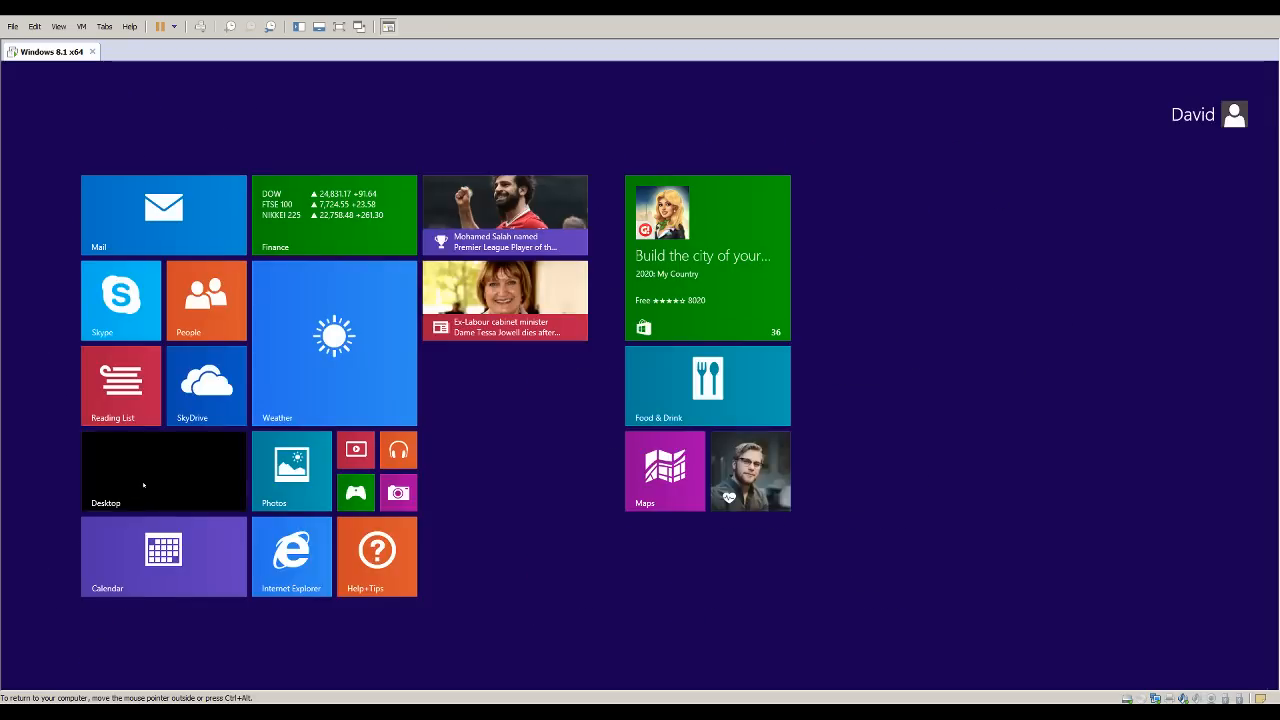